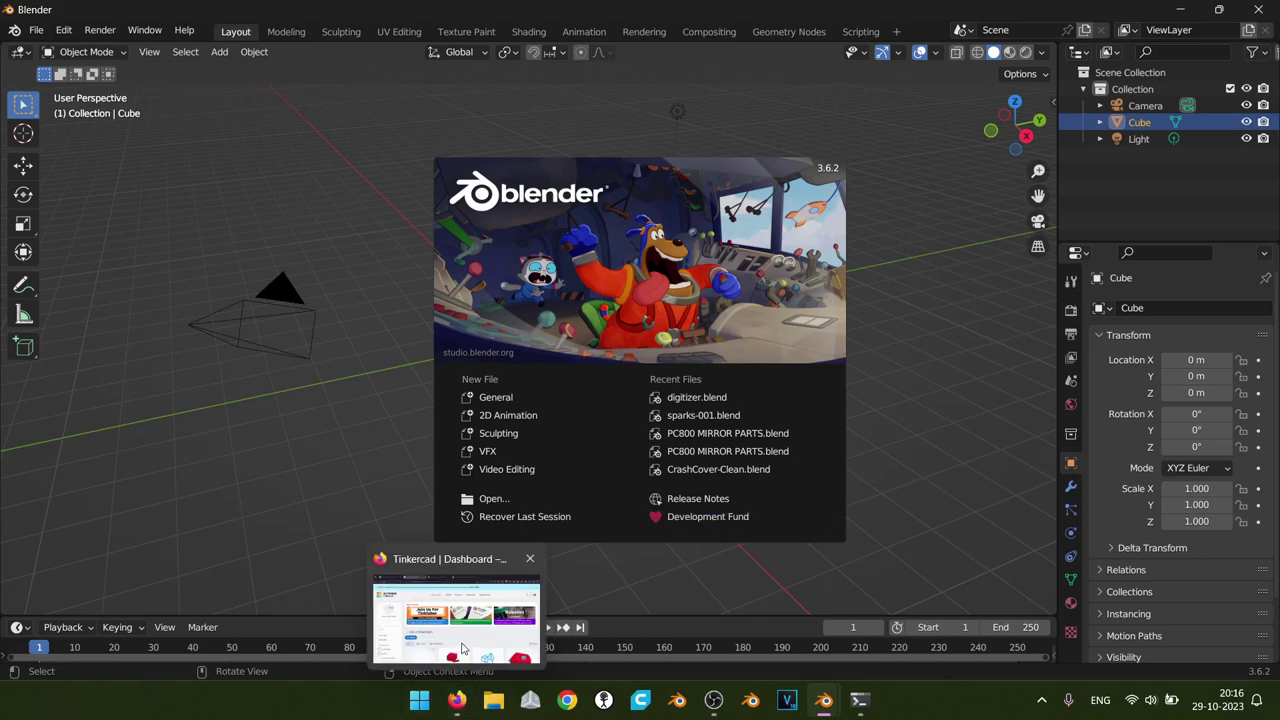
Switch to the Whatisblender design in Tinkercad and place a solid red box in the middle of the workplane
{"action": "left_click", "coordinate": [456, 704]}
{"action": "left_click", "coordinate": [127, 6]}
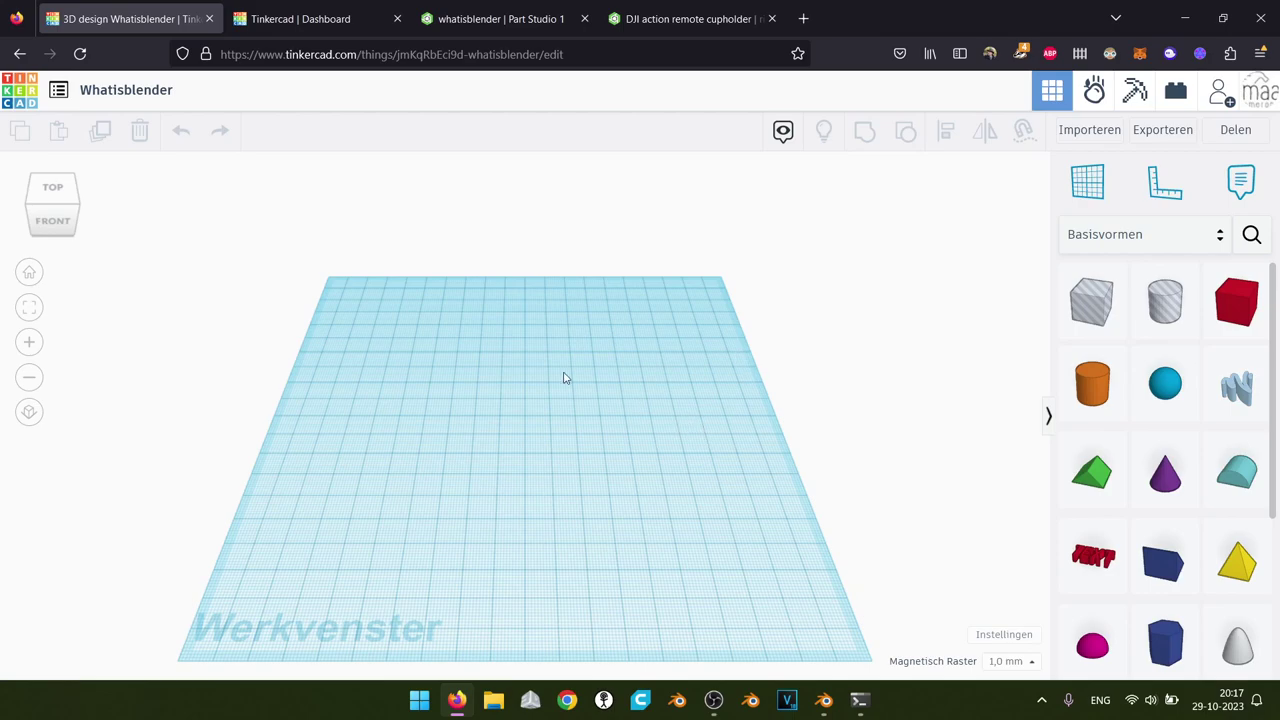
{"action": "middle_click_drag", "start_coordinate": [691, 457], "coordinate": [630, 460]}
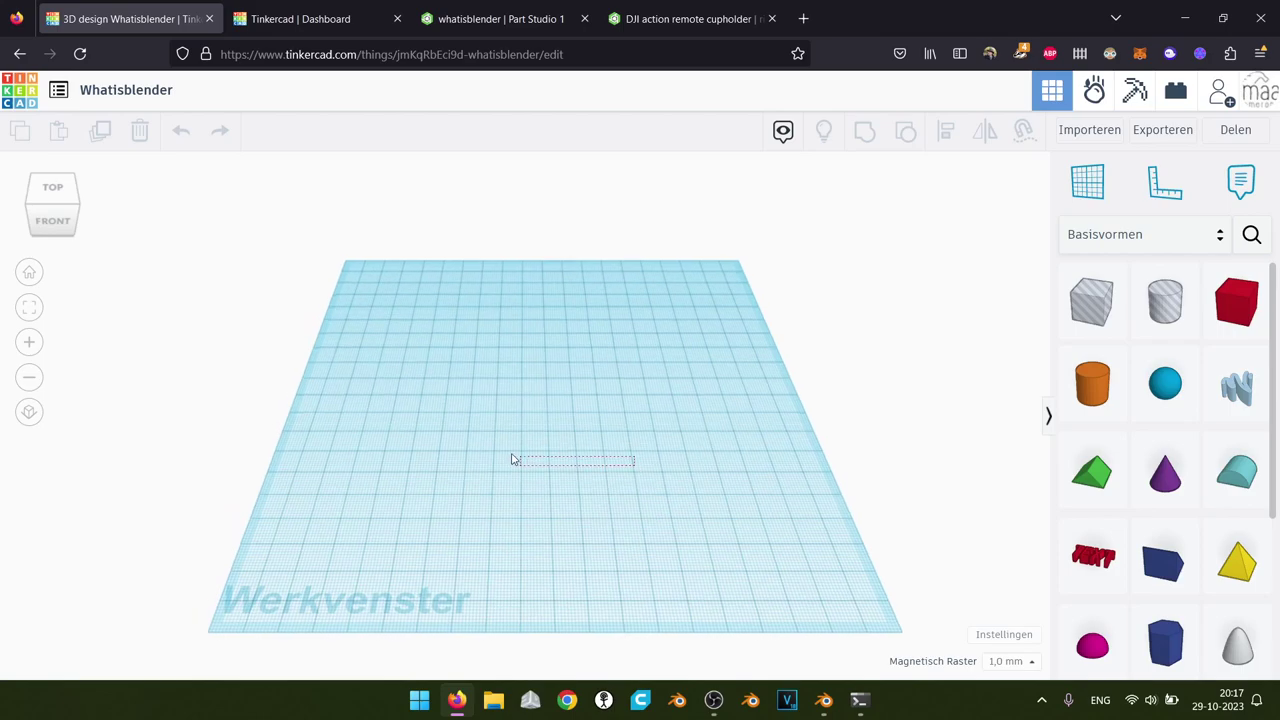
{"action": "right_click_drag", "start_coordinate": [654, 460], "coordinate": [517, 440]}
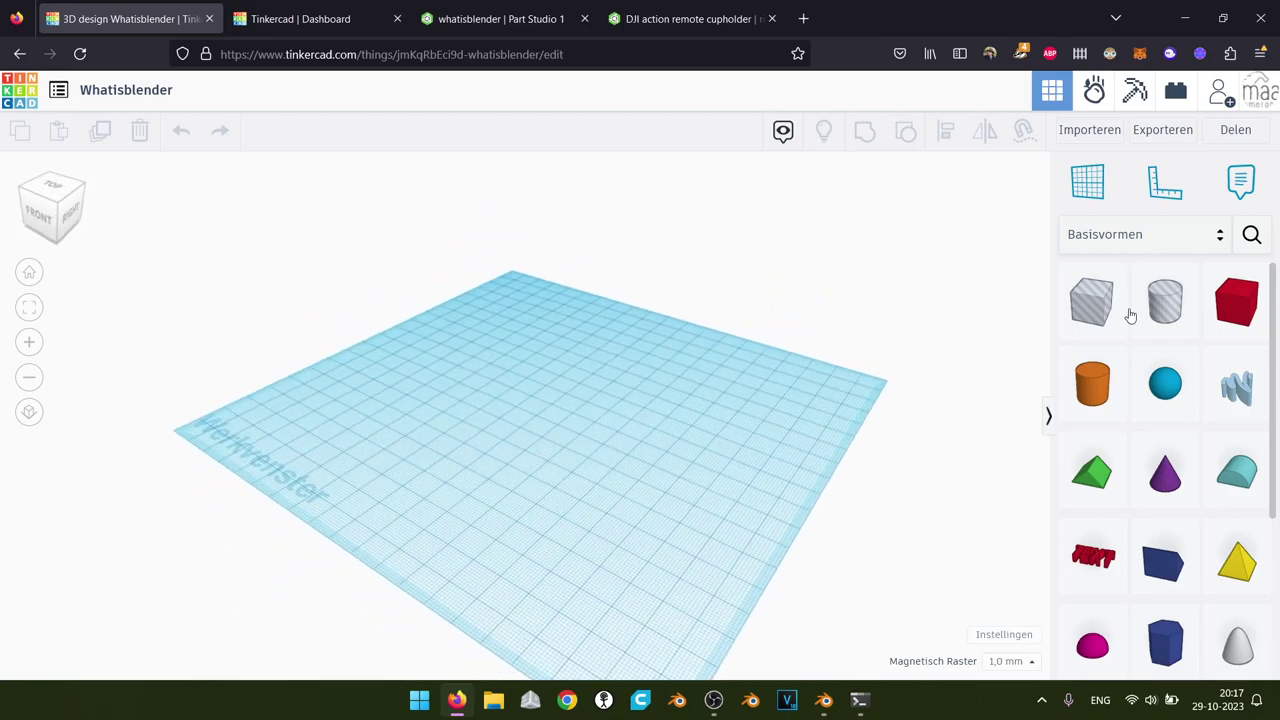
{"action": "left_click_drag", "start_coordinate": [1246, 294], "coordinate": [570, 432]}
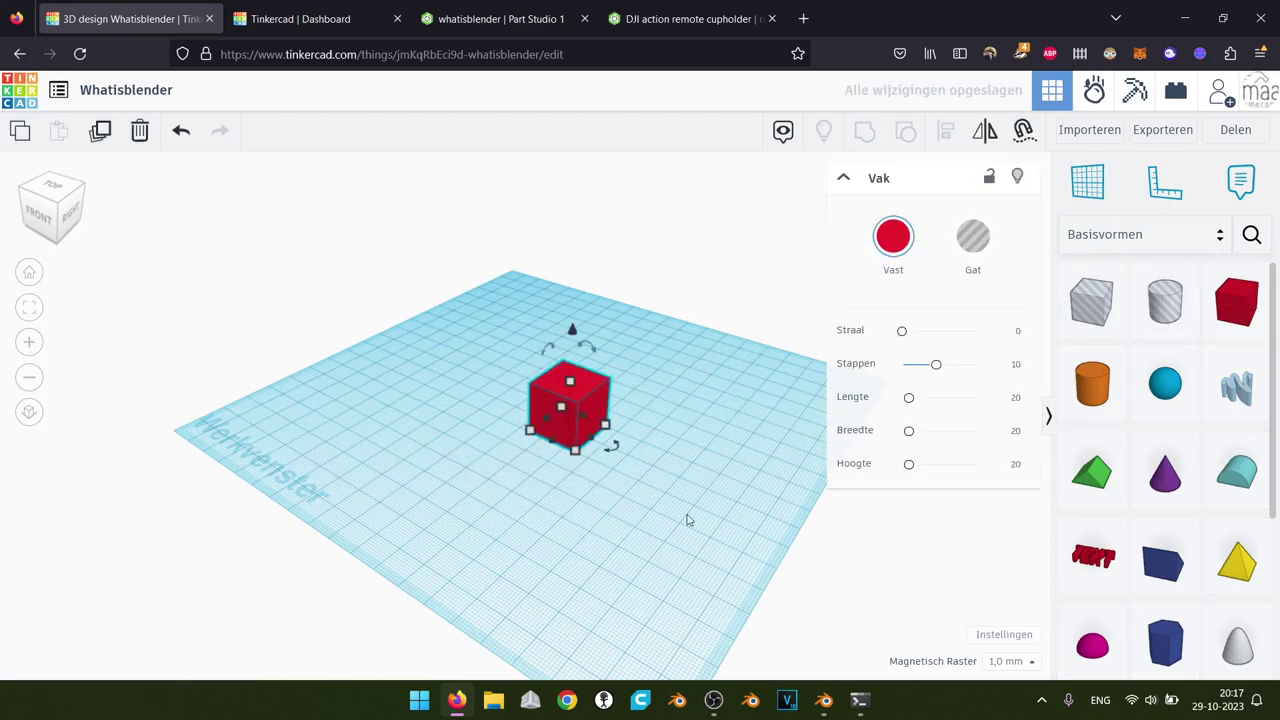
Add a second red box overlapping a corner of the first box and group the two boxes into one shape
{"action": "left_click", "coordinate": [698, 505]}
{"action": "right_click_drag", "start_coordinate": [698, 505], "coordinate": [688, 535]}
{"action": "scroll", "coordinate": [709, 509], "scroll_direction": "up", "scroll_amount": 1}
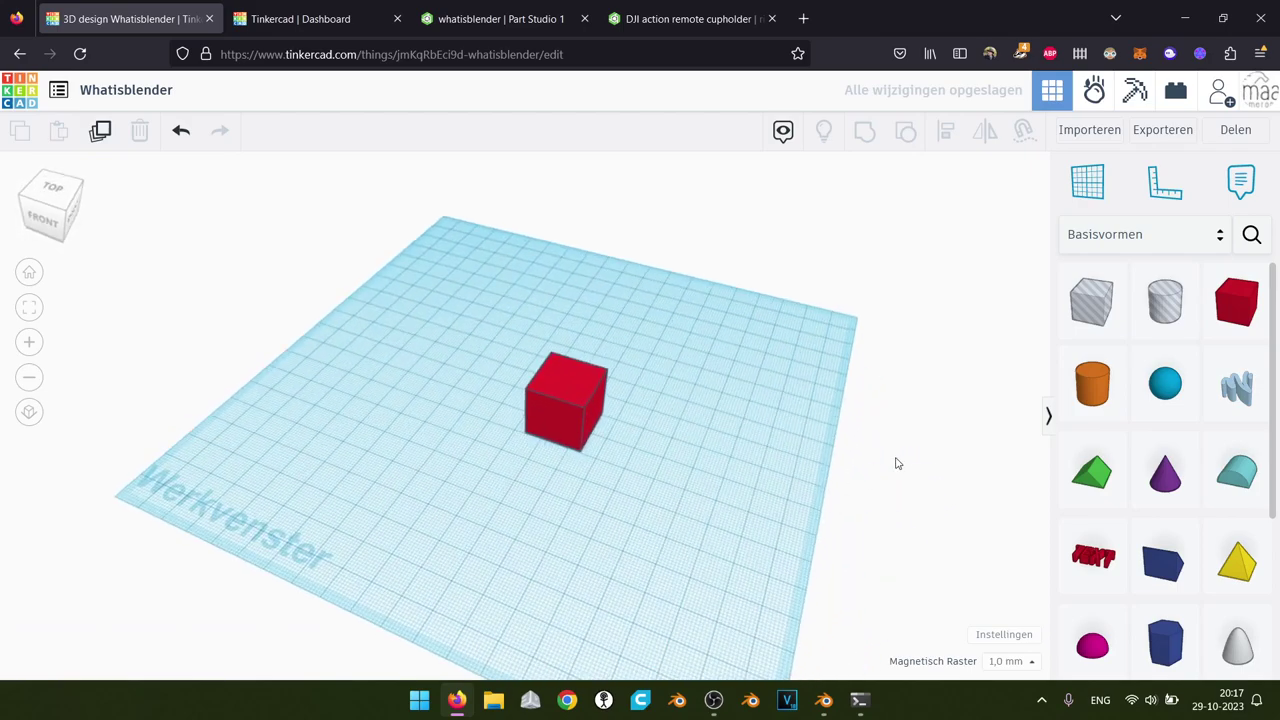
{"action": "left_click_drag", "start_coordinate": [1244, 312], "coordinate": [580, 445]}
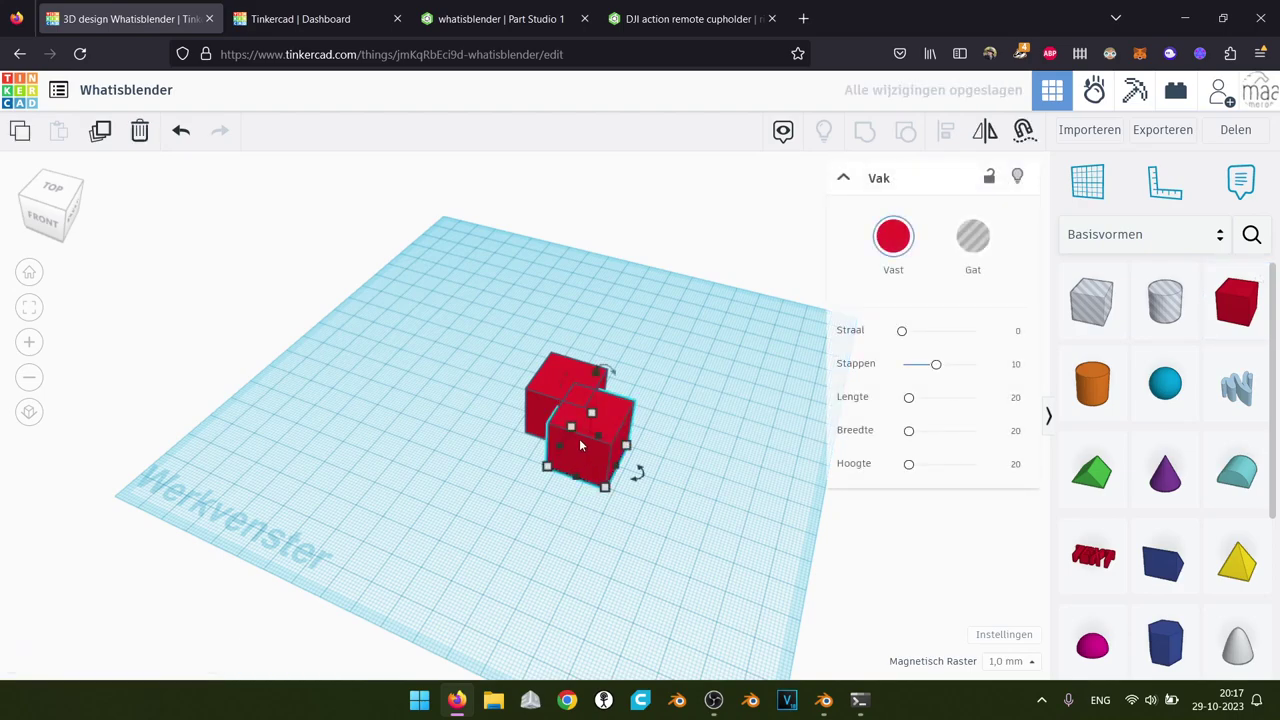
{"action": "left_click", "coordinate": [548, 388], "text": "shift"}
{"action": "left_click", "coordinate": [868, 133]}
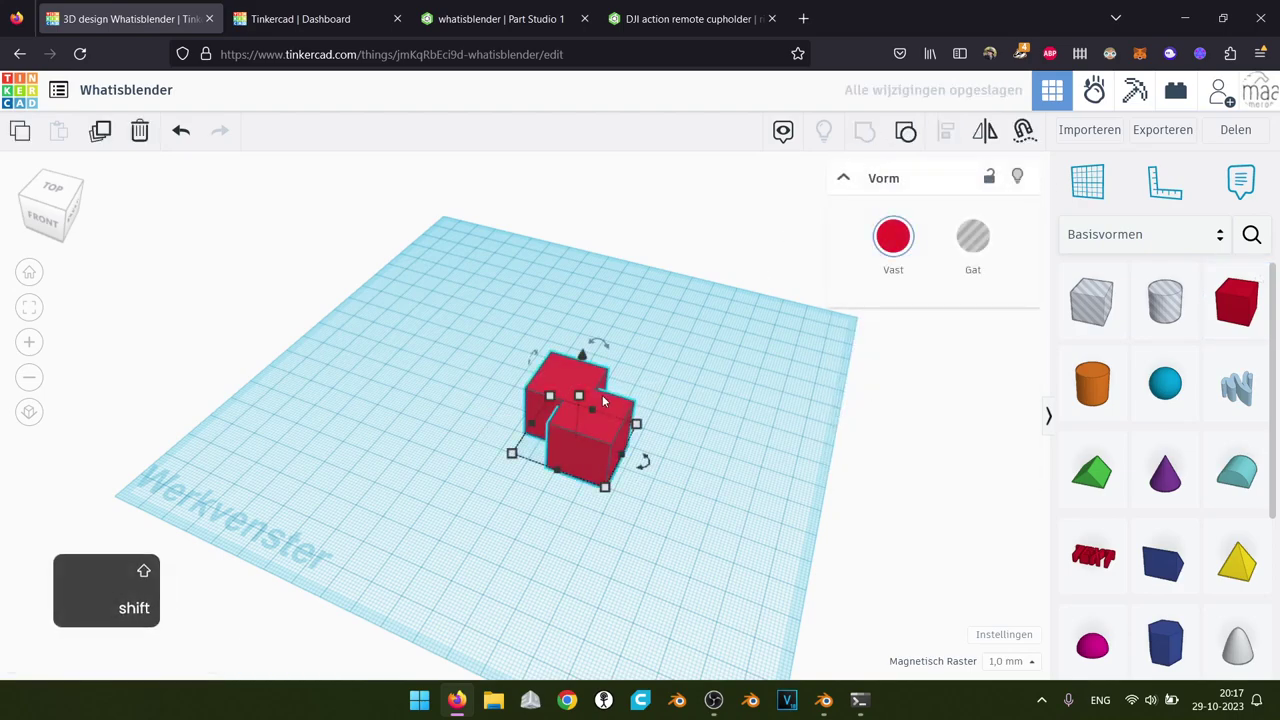
Place a cylinder hole at the inner corner of the red shape and group it with that shape
{"action": "left_click_drag", "start_coordinate": [1167, 302], "coordinate": [546, 451]}
{"action": "key", "text": "c"}
{"action": "left_click", "coordinate": [595, 440], "text": "shift"}
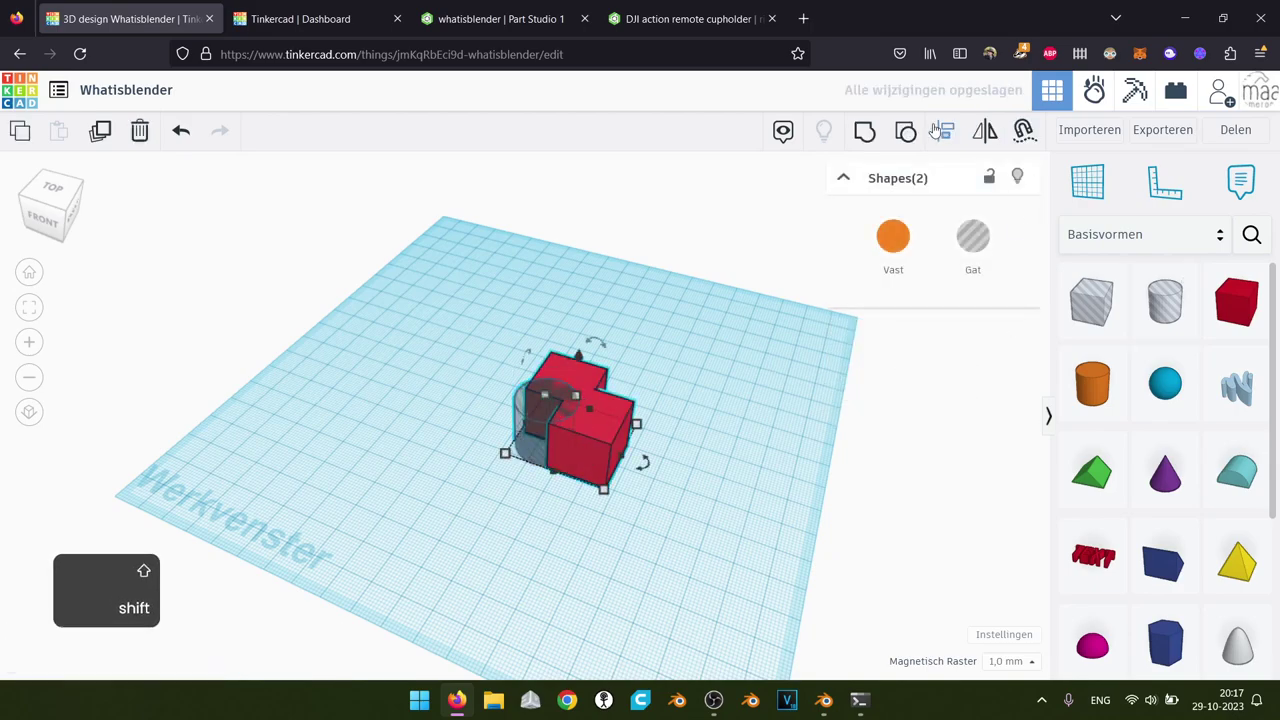
{"action": "left_click", "coordinate": [865, 132]}
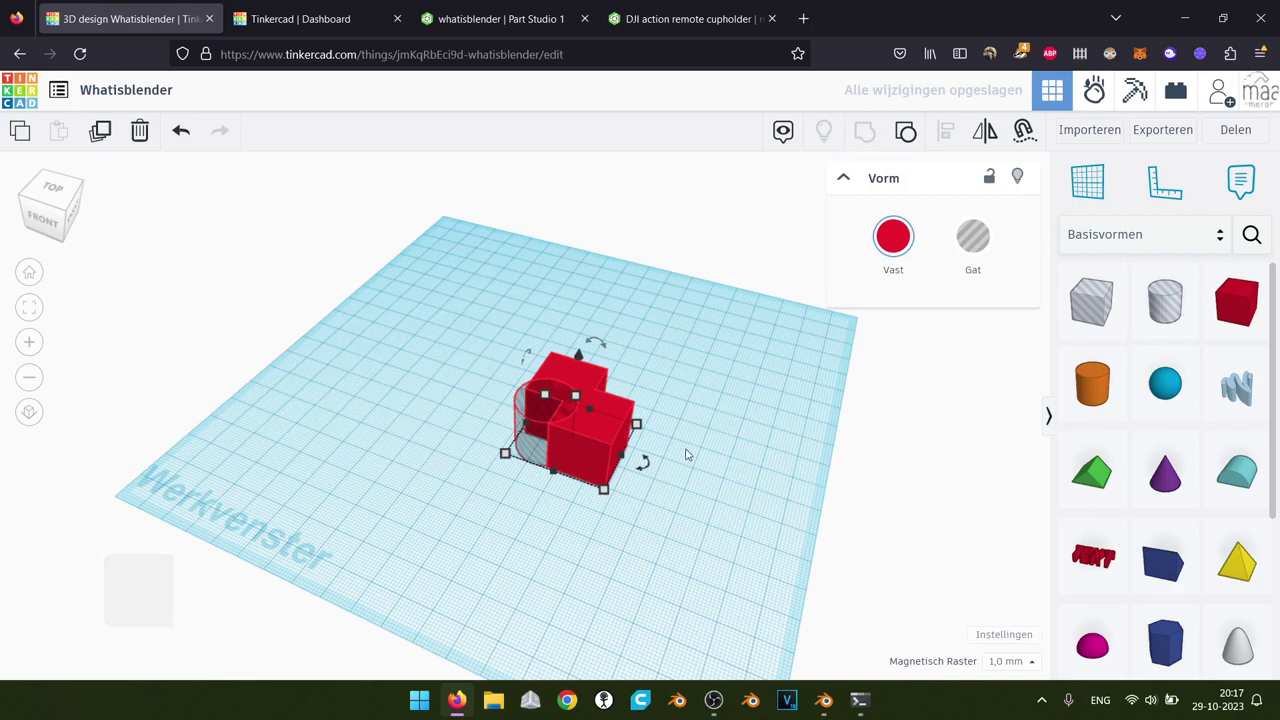
Ungroup the cylinder hole from the red shape
{"action": "right_click_drag", "start_coordinate": [700, 383], "coordinate": [634, 494]}
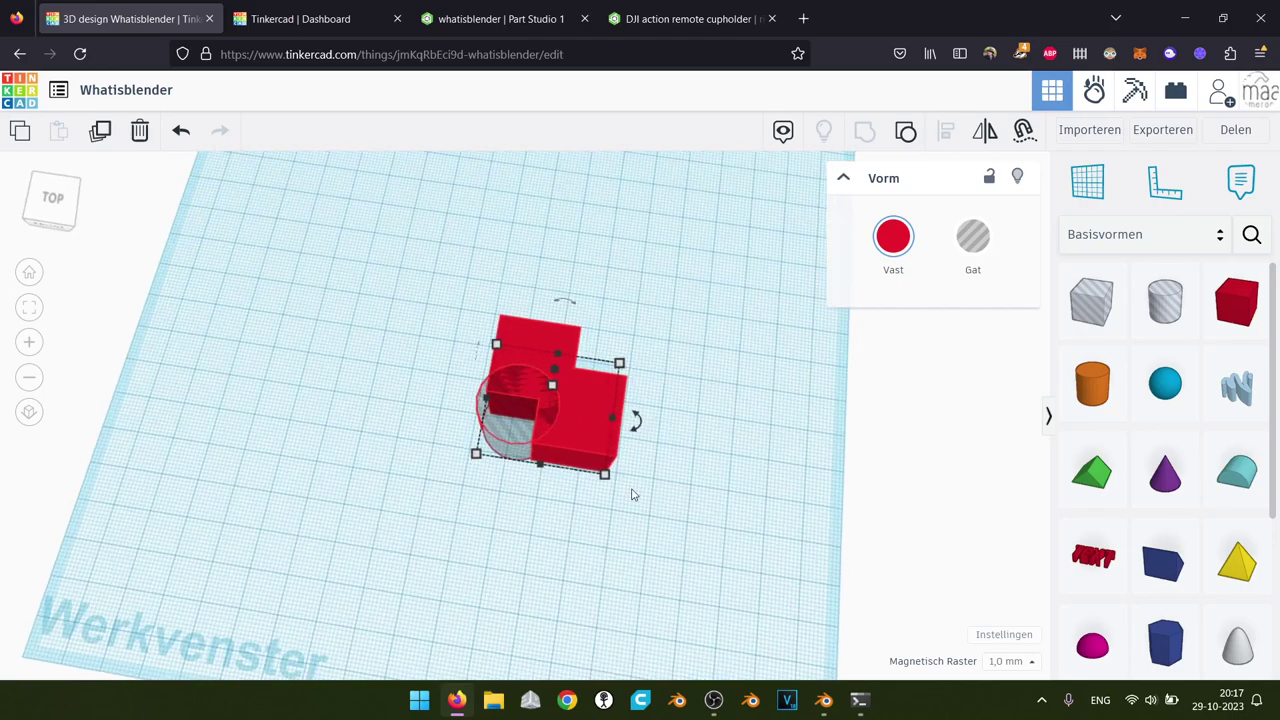
{"action": "left_click", "coordinate": [643, 488]}
{"action": "left_click", "coordinate": [497, 437]}
{"action": "left_click", "coordinate": [906, 131]}
{"action": "left_click", "coordinate": [433, 487]}
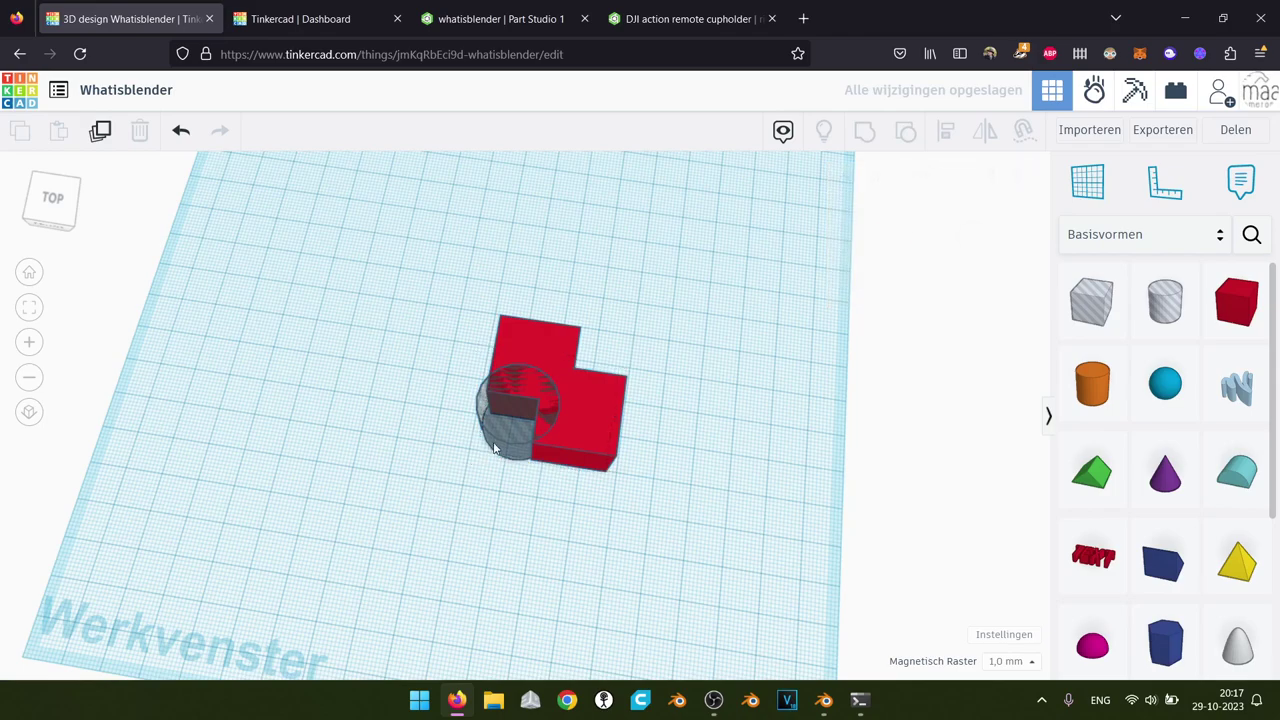
Enlarge the cylinder hole and shift it about -3 mm and 5 mm so it overlaps more of the red shape
{"action": "left_click", "coordinate": [493, 447]}
{"action": "left_click_drag", "start_coordinate": [476, 457], "coordinate": [374, 529]}
{"action": "left_click_drag", "start_coordinate": [440, 478], "coordinate": [463, 476]}
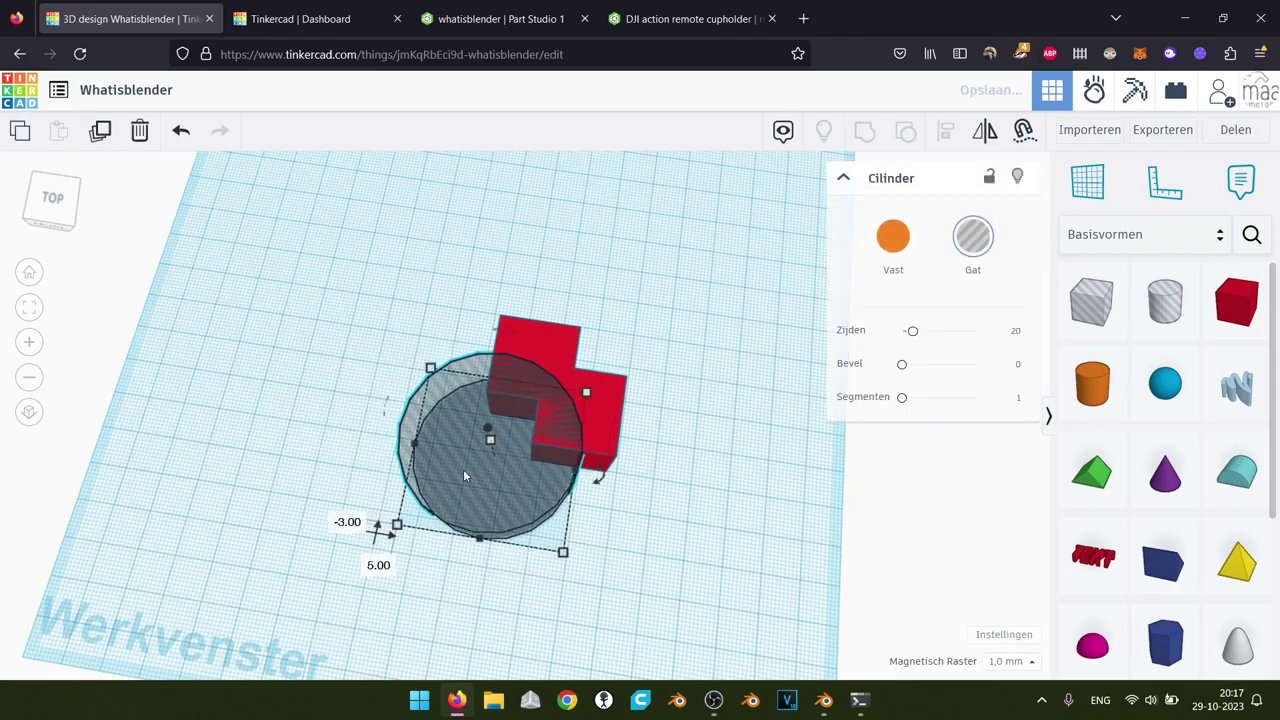
Group the enlarged cylinder hole with the red shape to cut a concave curve out of it
{"action": "left_click", "coordinate": [620, 418], "text": "shift"}
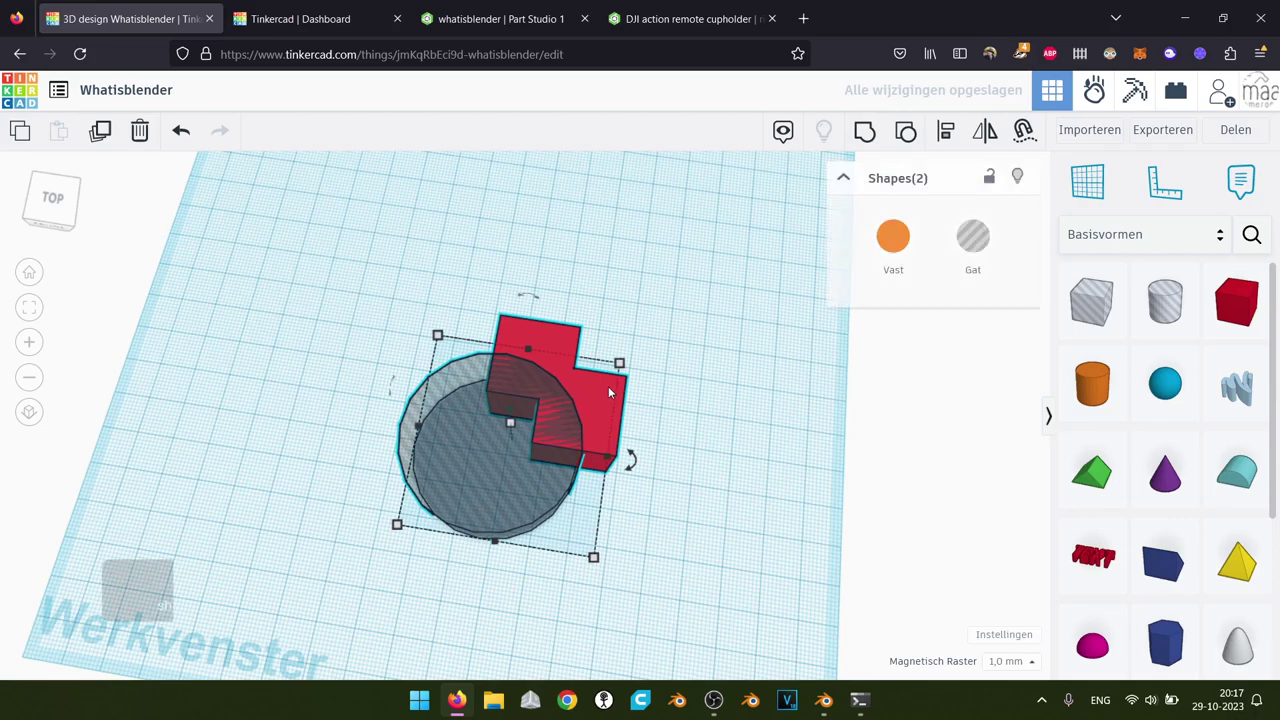
{"action": "left_click", "coordinate": [860, 135]}
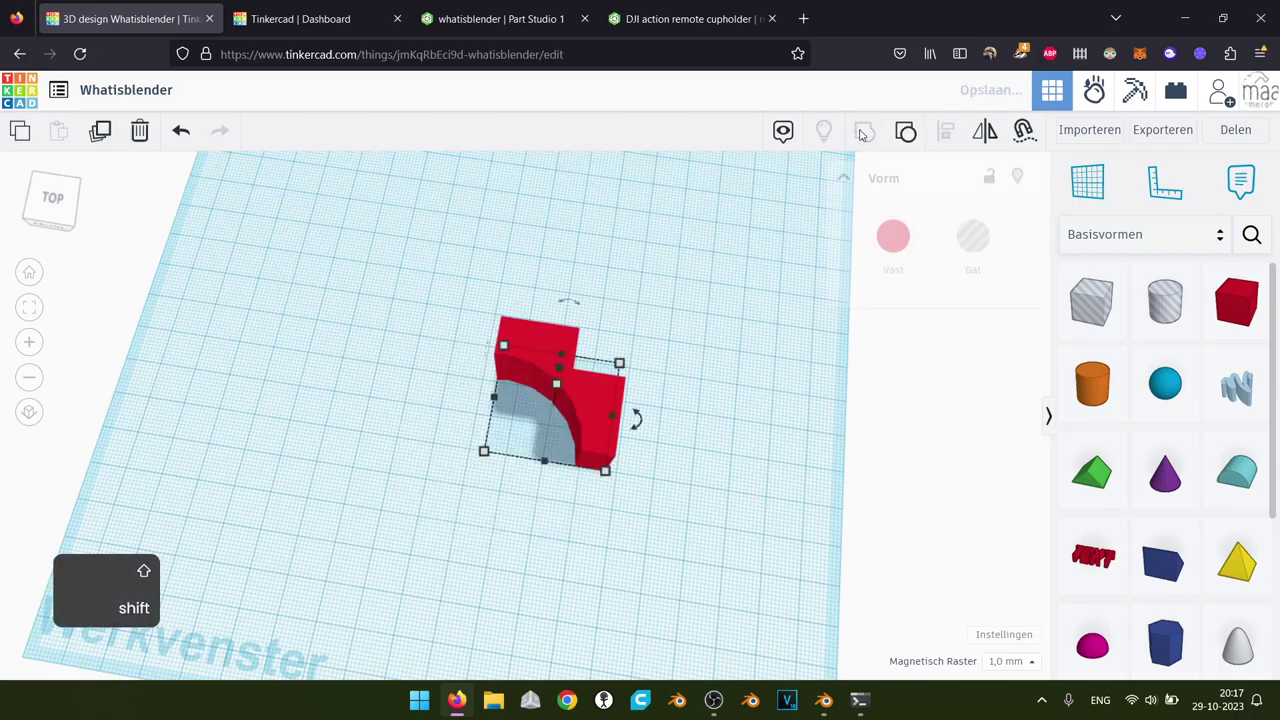
{"action": "left_click", "coordinate": [748, 417]}
{"action": "right_click_drag", "start_coordinate": [748, 417], "coordinate": [660, 493]}
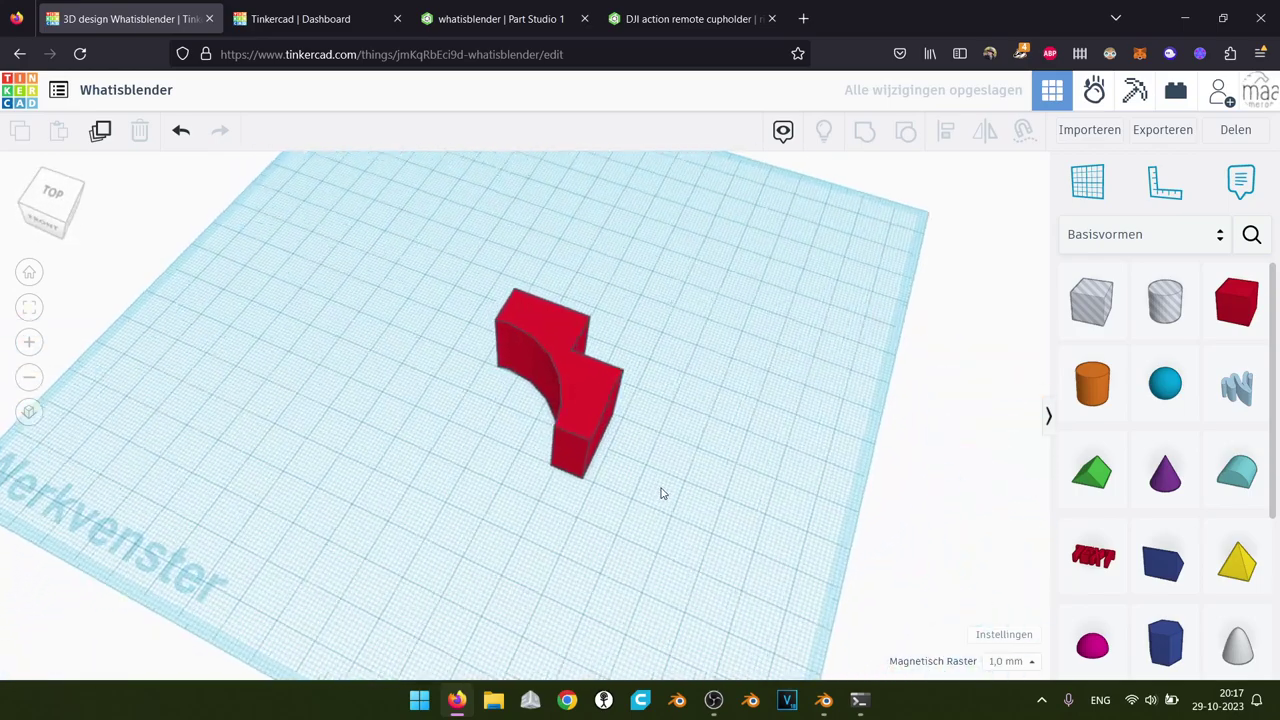
Place a solid orange cylinder beside the red shape and scale it up well above the red shape
{"action": "left_click_drag", "start_coordinate": [671, 387], "coordinate": [612, 392]}
{"action": "left_click_drag", "start_coordinate": [1092, 385], "coordinate": [366, 452]}
{"action": "left_click_drag", "start_coordinate": [258, 264], "coordinate": [238, 222]}
Place a purple cone between the orange cylinder and the red shape and stretch it into a tall spike
{"action": "left_click_drag", "start_coordinate": [1165, 472], "coordinate": [473, 444]}
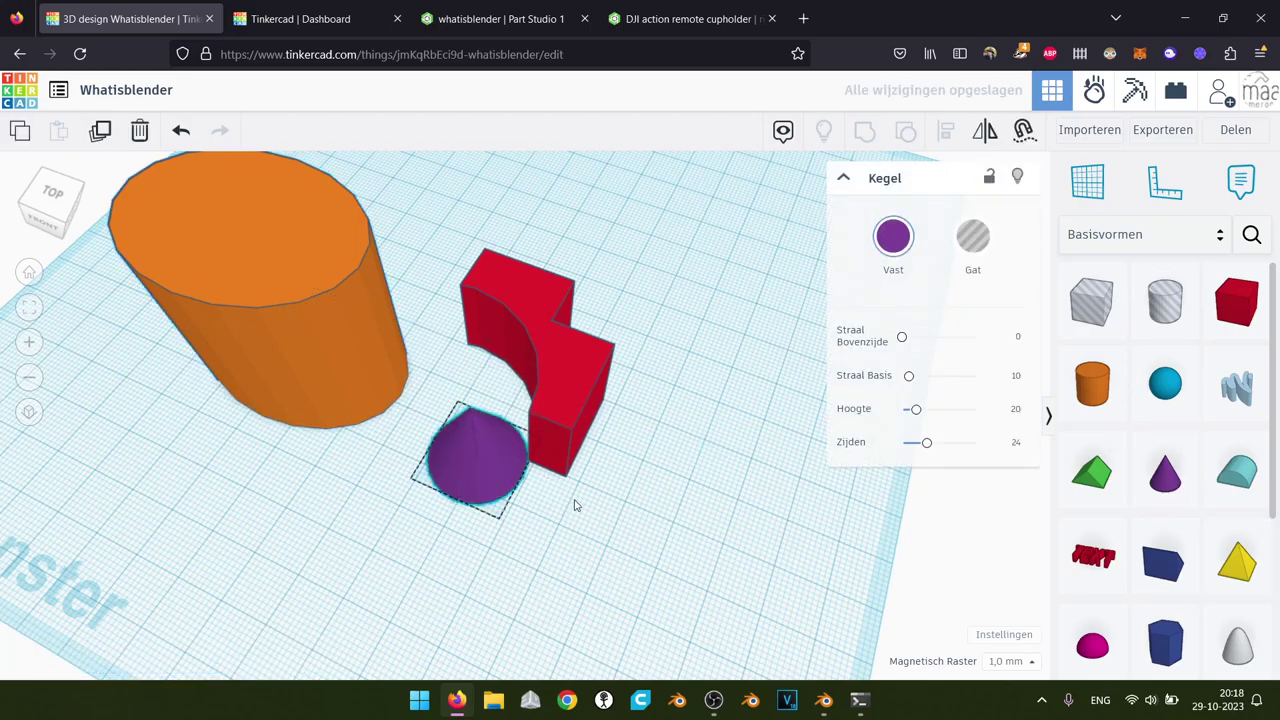
{"action": "right_click_drag", "start_coordinate": [575, 505], "coordinate": [581, 467]}
{"action": "left_click_drag", "start_coordinate": [485, 371], "coordinate": [573, 236]}
{"action": "right_click_drag", "start_coordinate": [590, 532], "coordinate": [500, 531]}
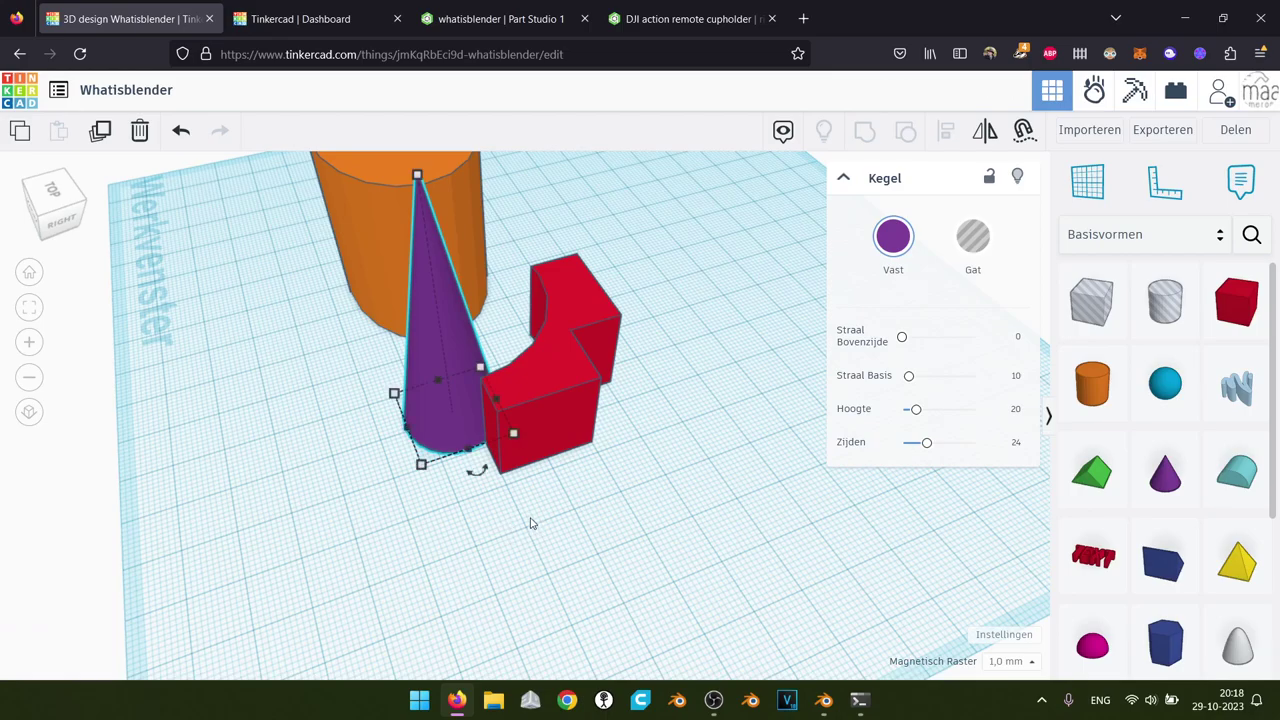
Choose the Ontwerpstarters shape collection and place its Gift shape on the workplane beside the red shape
{"action": "scroll", "coordinate": [1190, 506], "scroll_direction": "down", "scroll_amount": 3}
{"action": "scroll", "coordinate": [1213, 560], "scroll_direction": "up", "scroll_amount": 3}
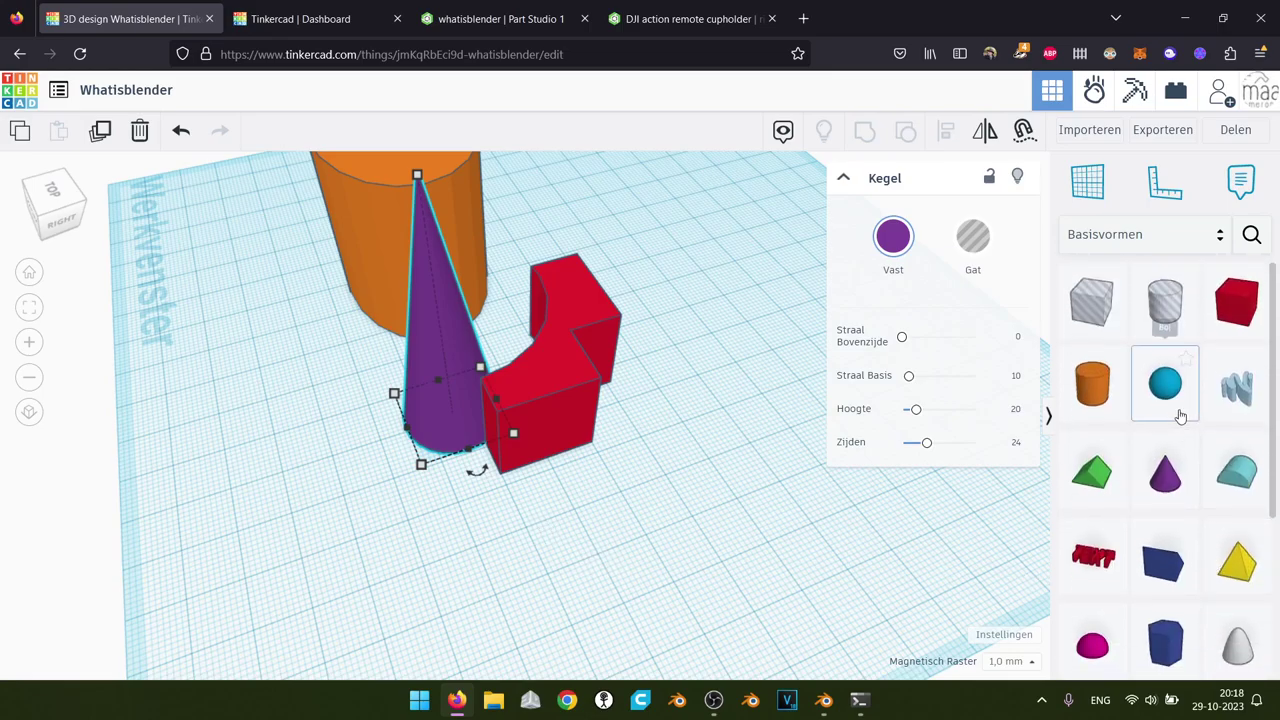
{"action": "left_click", "coordinate": [1157, 240]}
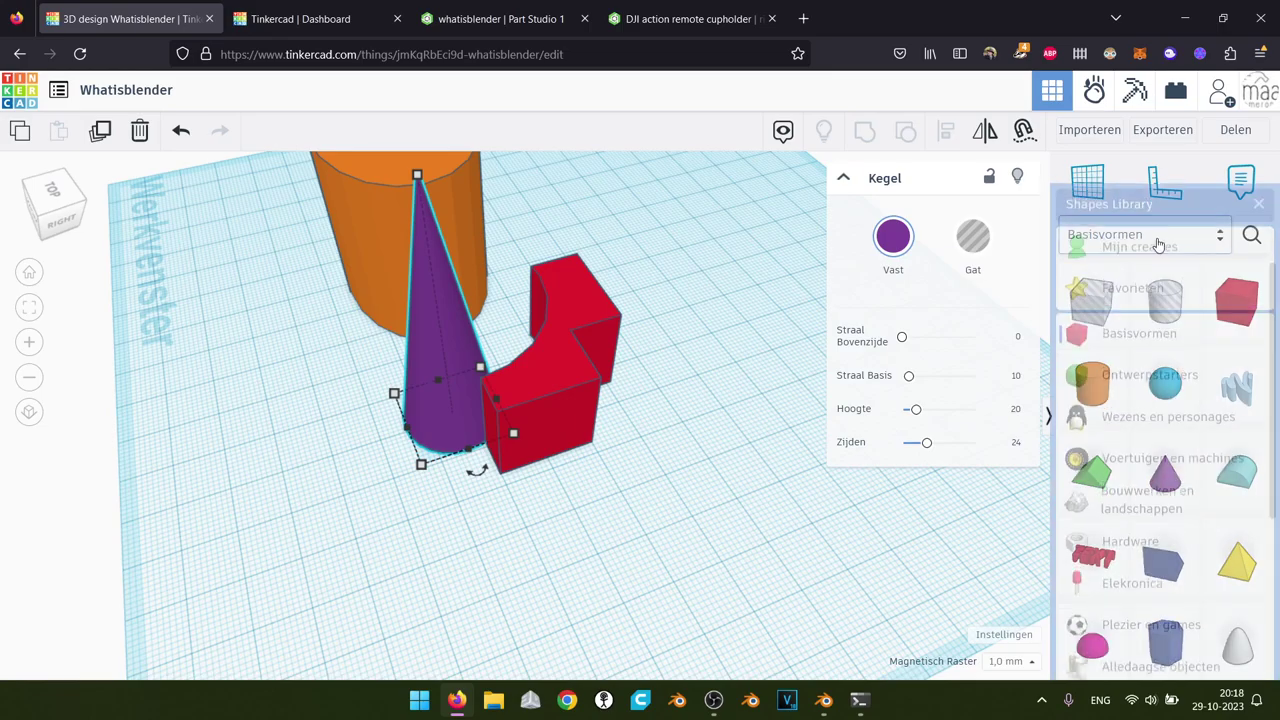
{"action": "left_click", "coordinate": [1155, 350]}
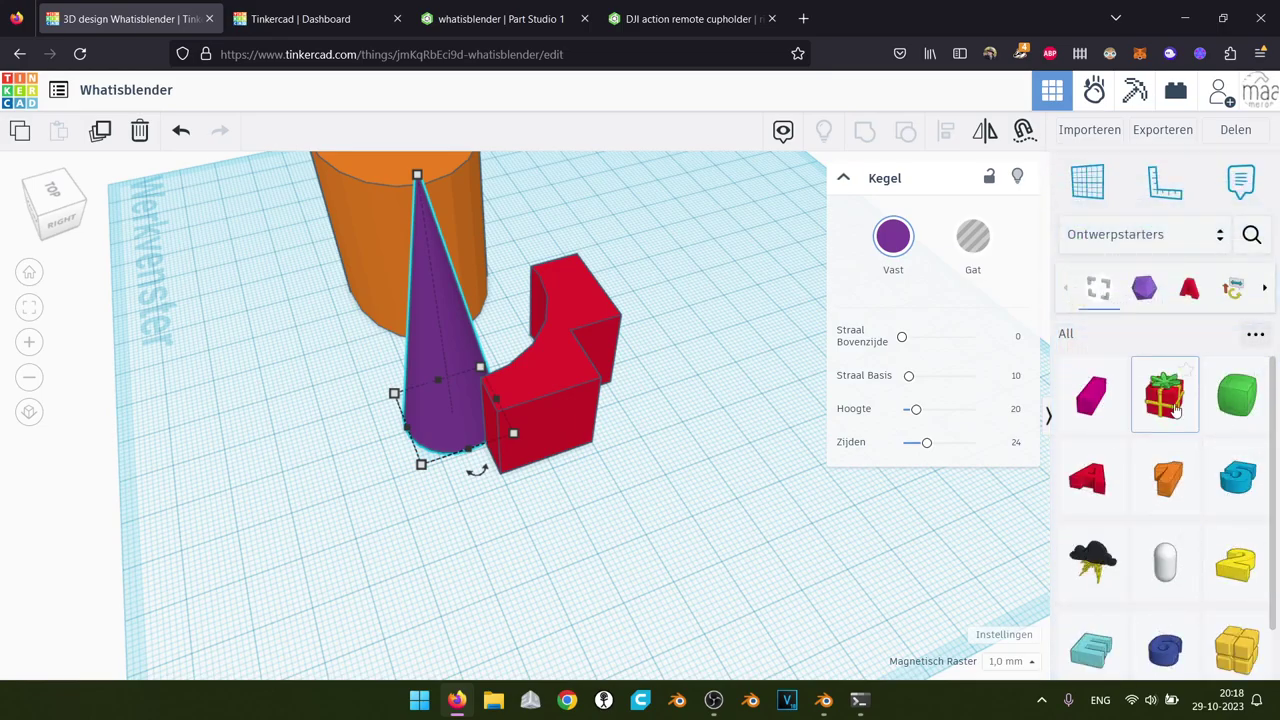
{"action": "left_click", "coordinate": [1165, 395]}
{"action": "left_click", "coordinate": [715, 374]}
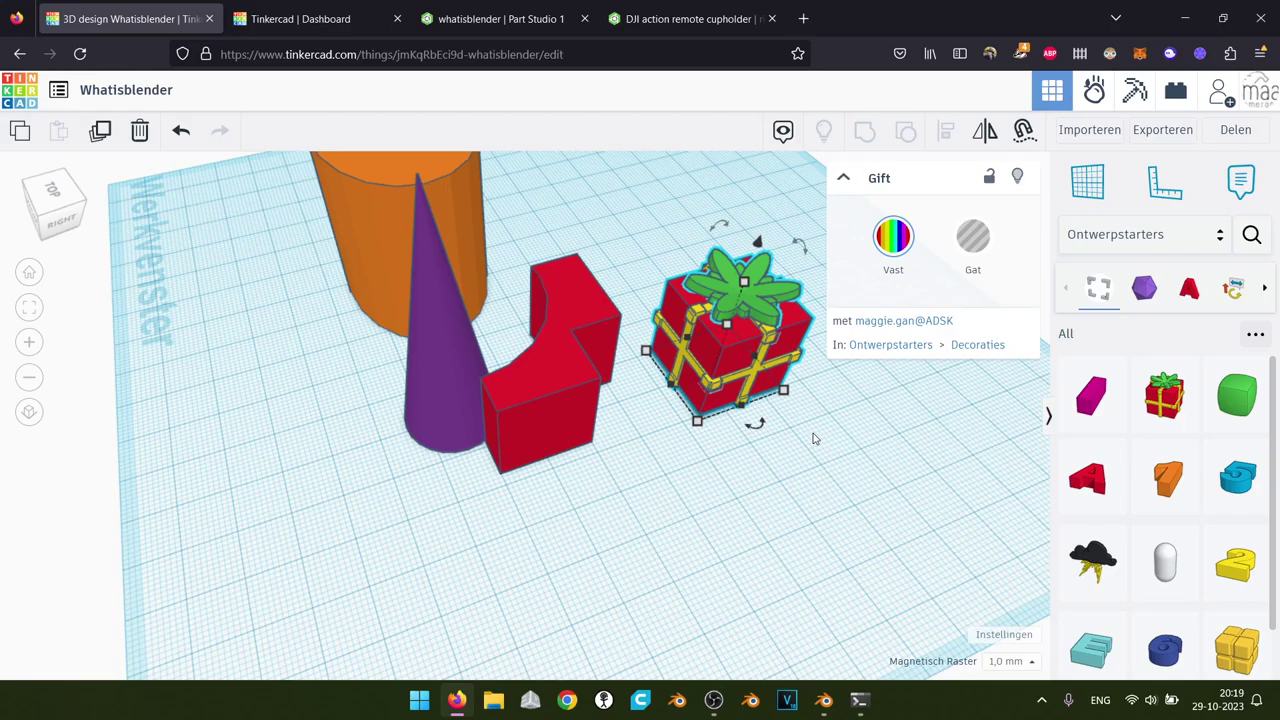
Switch to the whatisblender Part Studio in Onshape and hide the Front and Right planes
{"action": "left_click", "coordinate": [521, 12]}
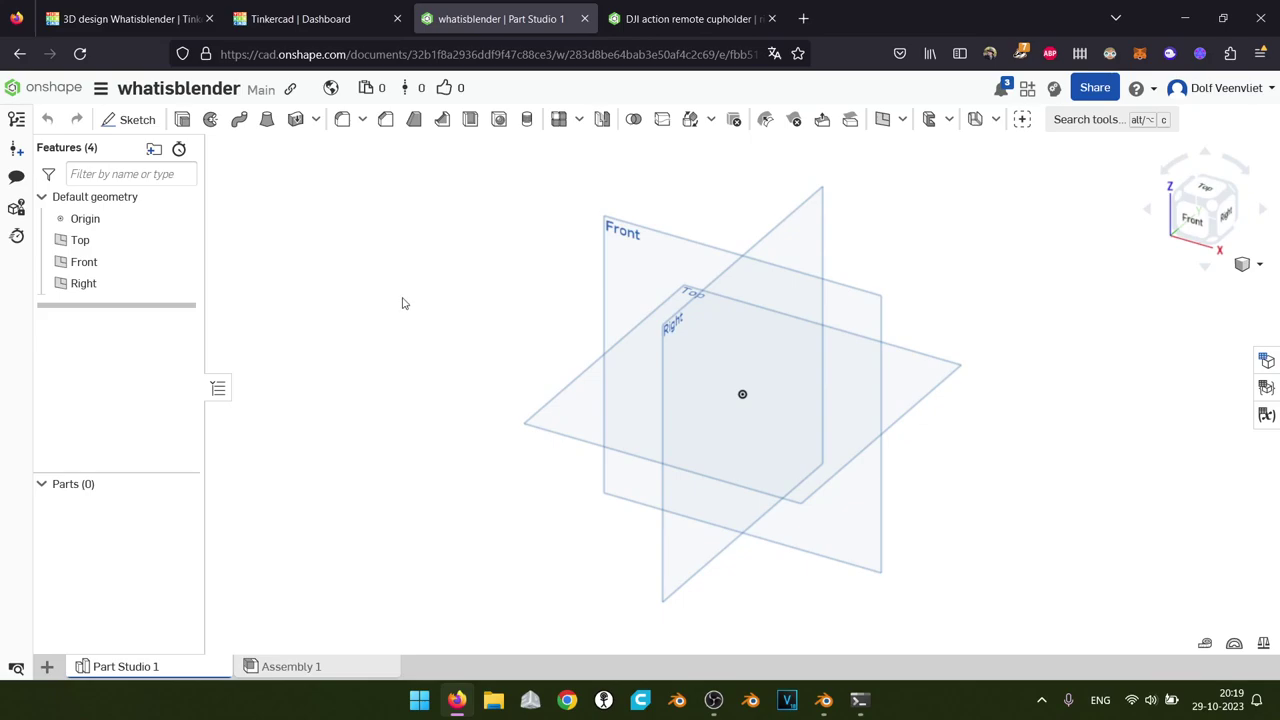
{"action": "left_click", "coordinate": [183, 261]}
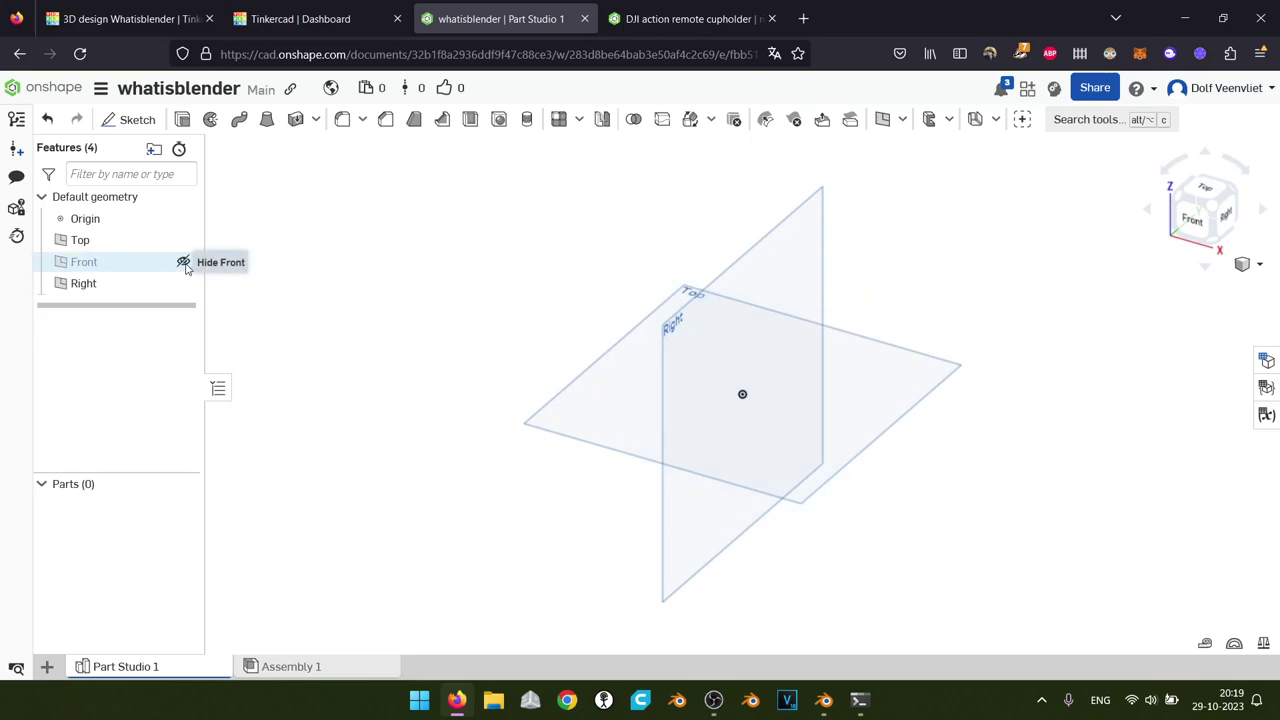
{"action": "left_click", "coordinate": [183, 284]}
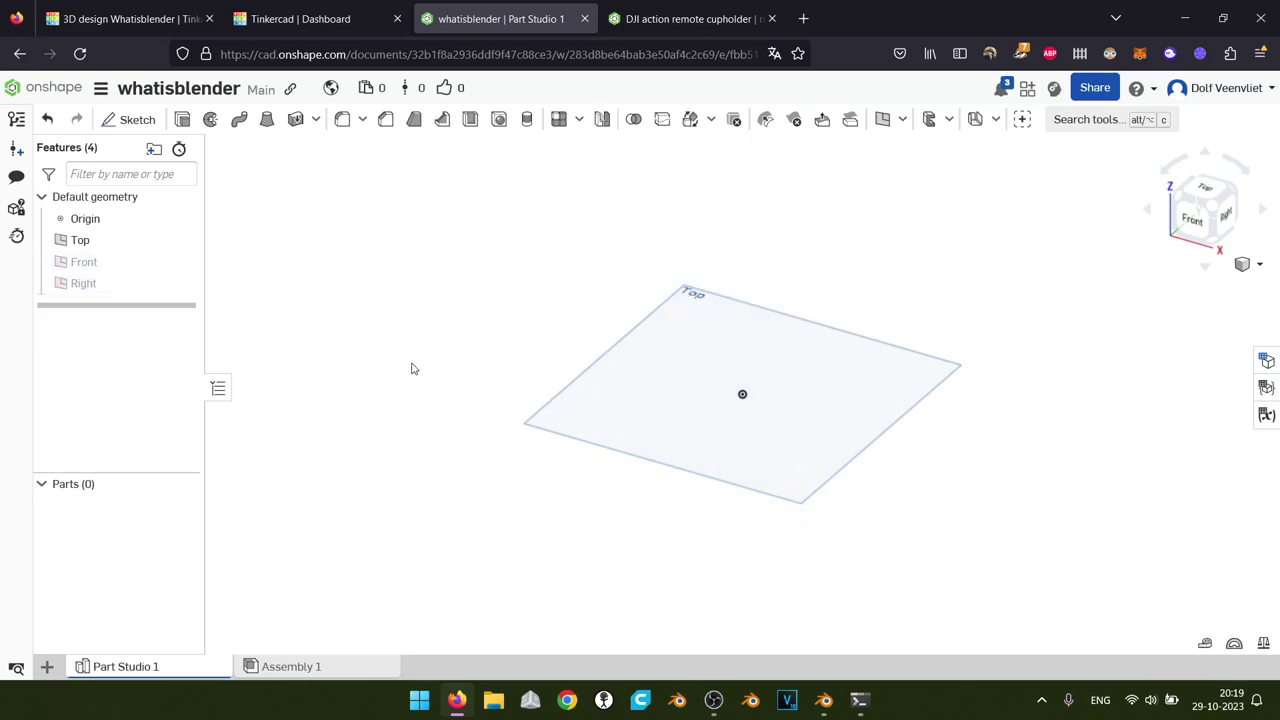
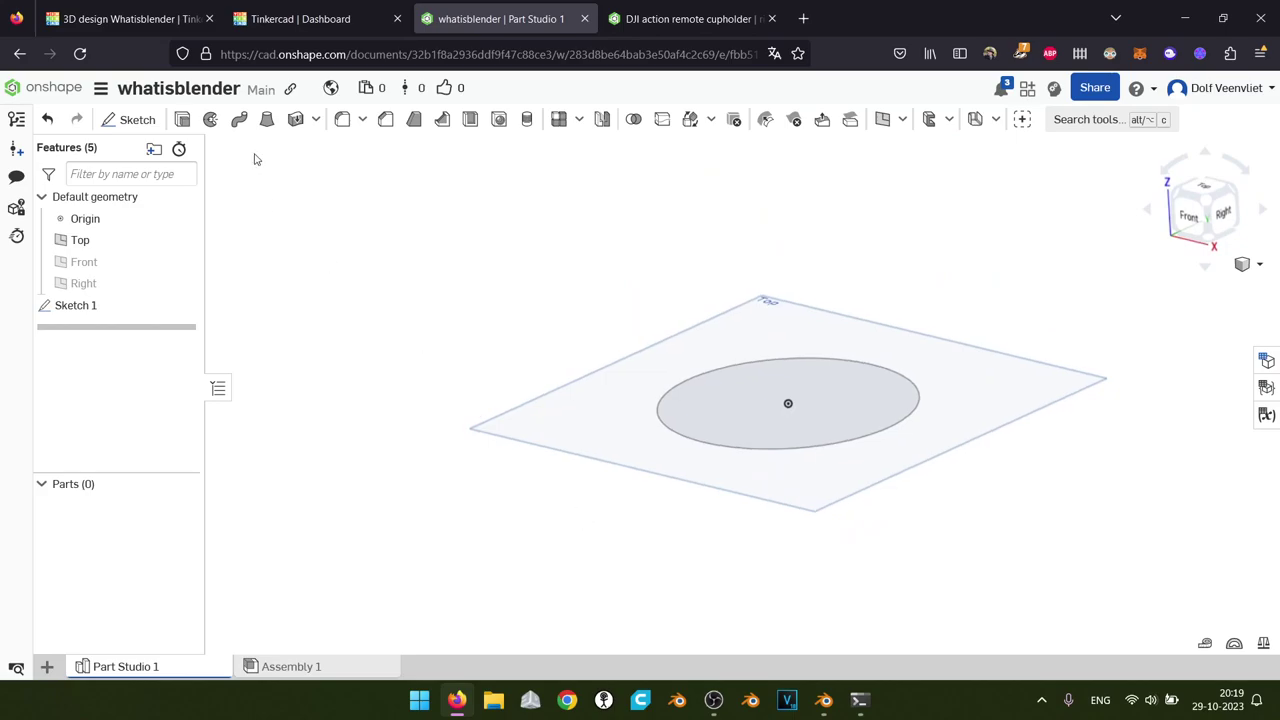
Extrude the circle sketched on the Top plane upward into a new solid cylinder
{"action": "left_click", "coordinate": [182, 119]}
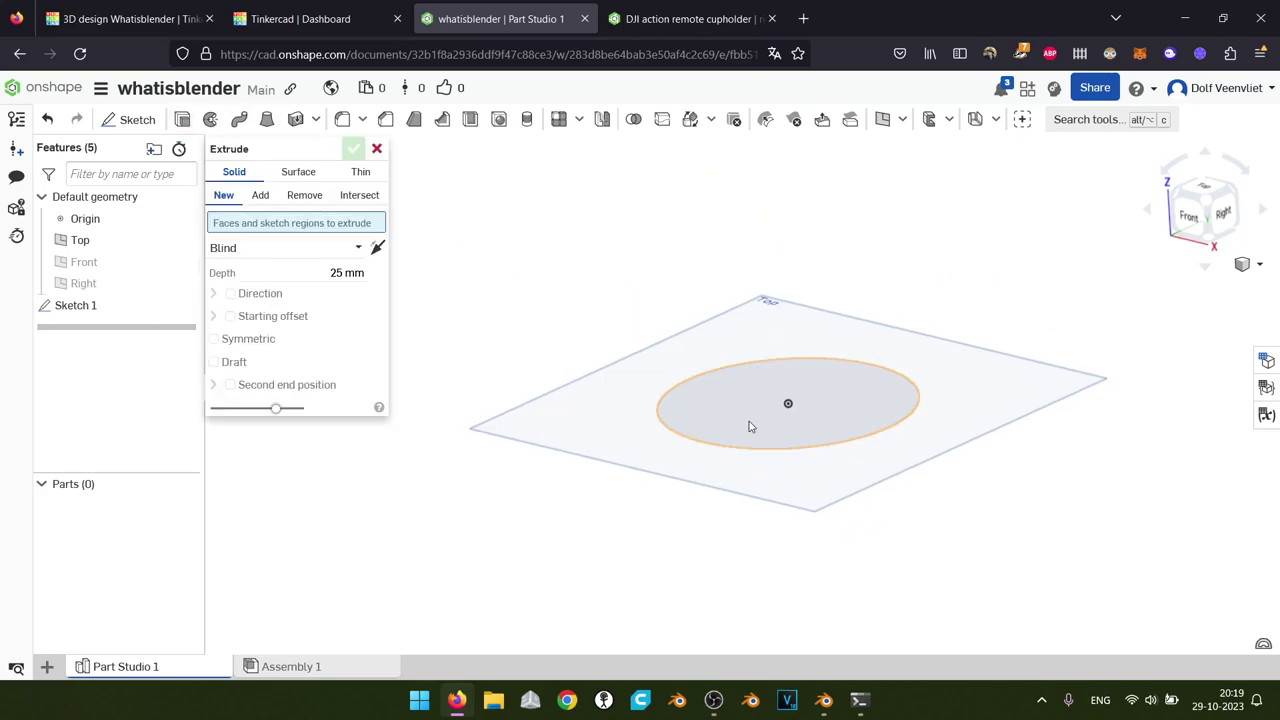
{"action": "left_click", "coordinate": [750, 427]}
{"action": "mouse_move", "coordinate": [783, 229]}
{"action": "left_mouse_down"}
{"action": "mouse_move", "coordinate": [797, 232]}
{"action": "mouse_move", "coordinate": [777, 223]}
{"action": "left_mouse_up"}
{"action": "left_click", "coordinate": [351, 149]}
{"action": "right_click_drag", "start_coordinate": [346, 151], "coordinate": [563, 350]}
{"action": "middle_click_drag", "start_coordinate": [575, 388], "coordinate": [449, 456]}
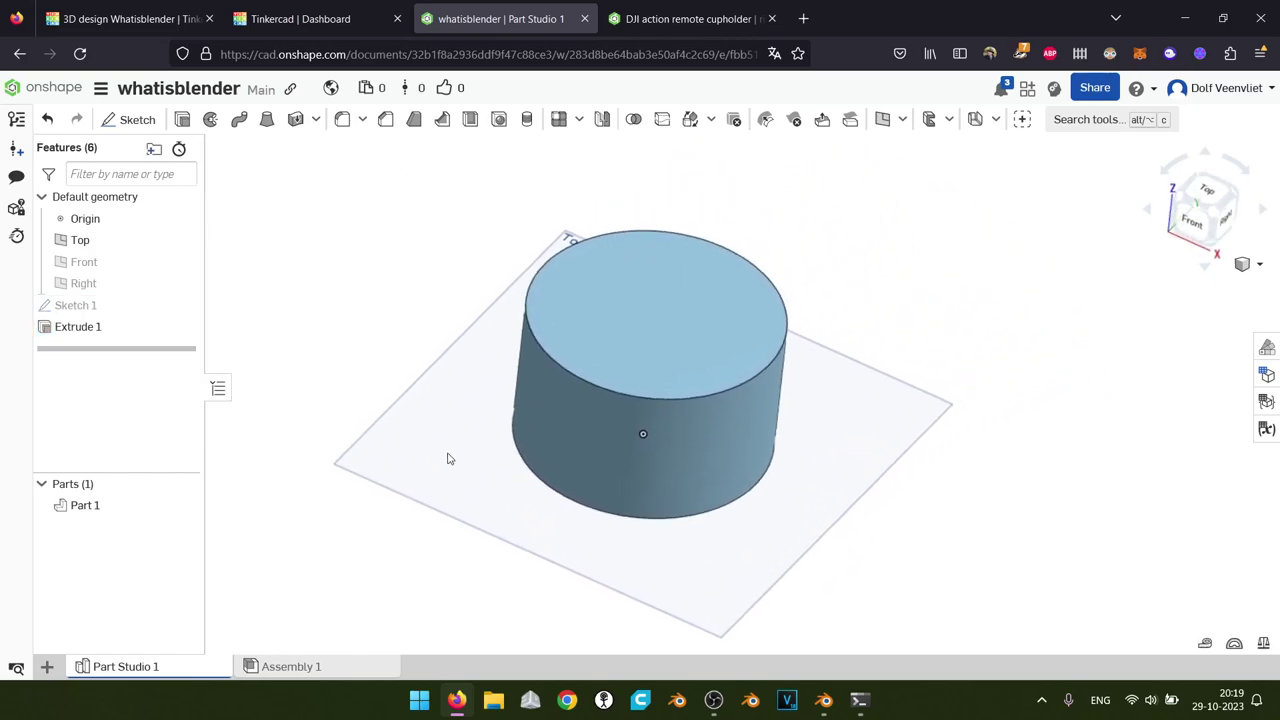
Sketch a corner rectangle near the middle of the cylinder's top face and finish the sketch
{"action": "left_click", "coordinate": [130, 119]}
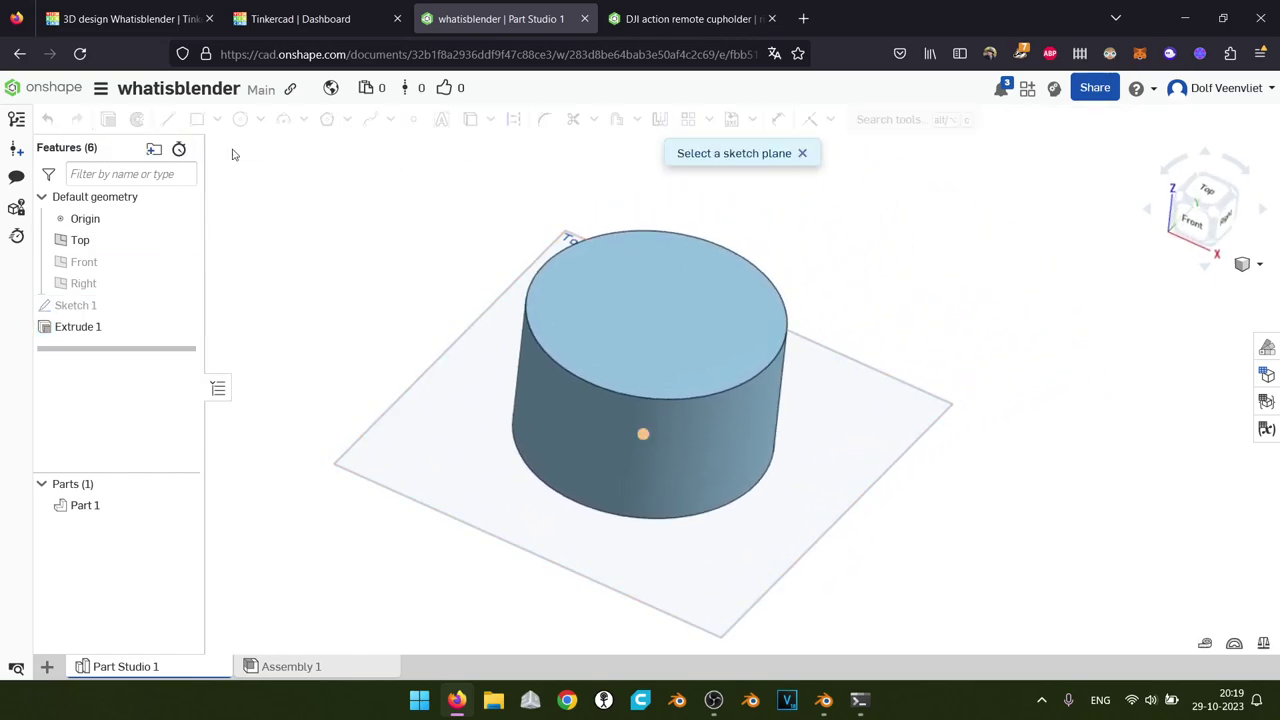
{"action": "left_click", "coordinate": [701, 340]}
{"action": "left_click", "coordinate": [197, 119]}
{"action": "left_click", "coordinate": [618, 299]}
{"action": "left_click", "coordinate": [685, 374]}
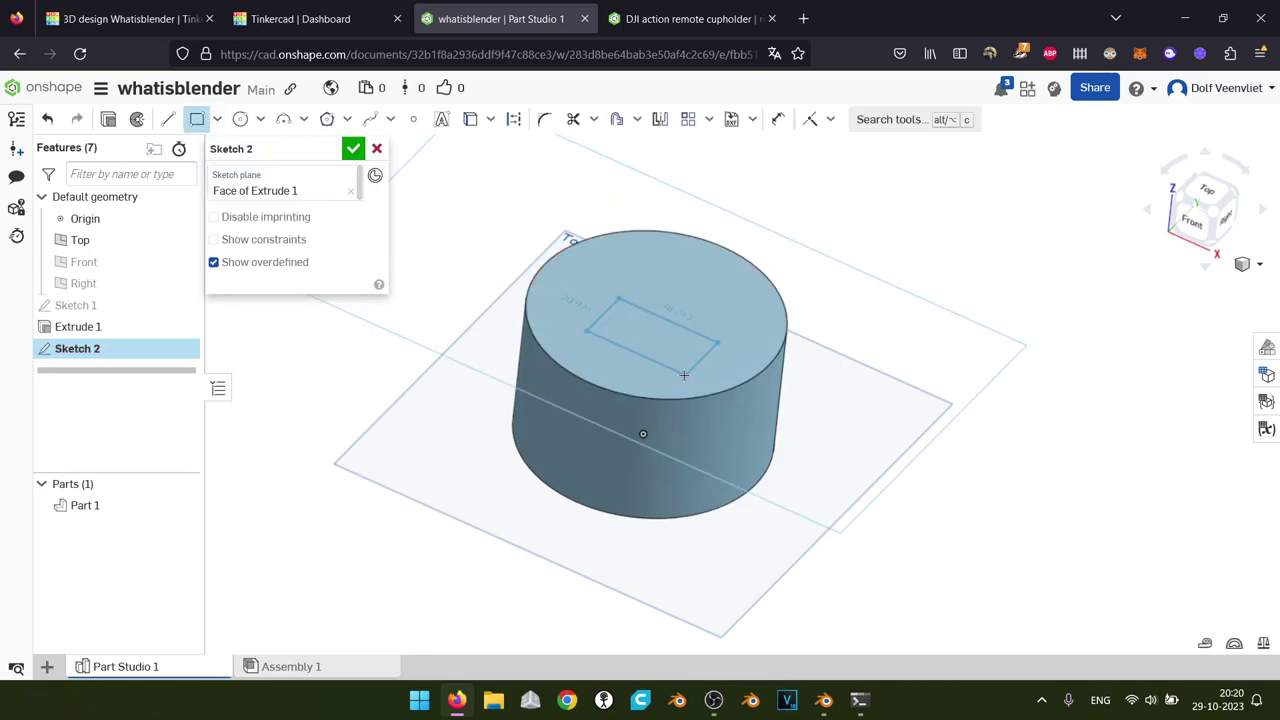
{"action": "left_click", "coordinate": [354, 149]}
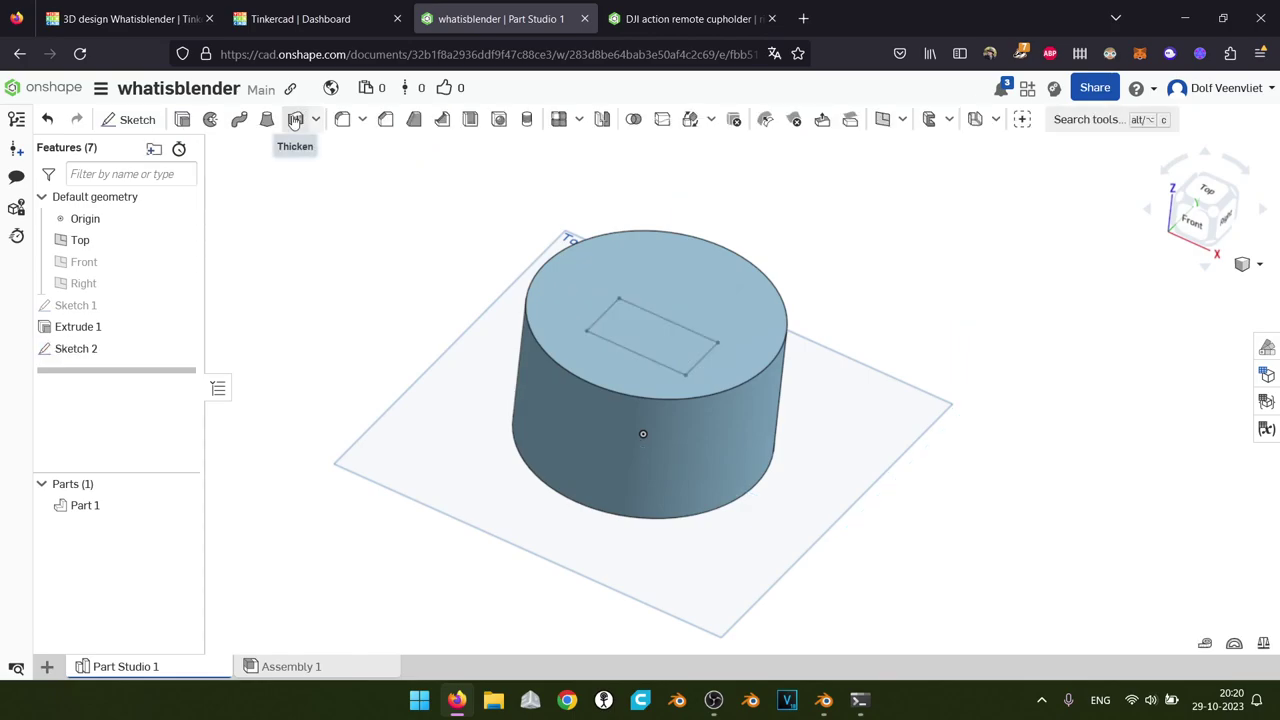
Extrude the rectangle 26.4 mm down into the cylinder as a Remove operation to cut a rectangular pocket
{"action": "key", "text": "shift+e"}
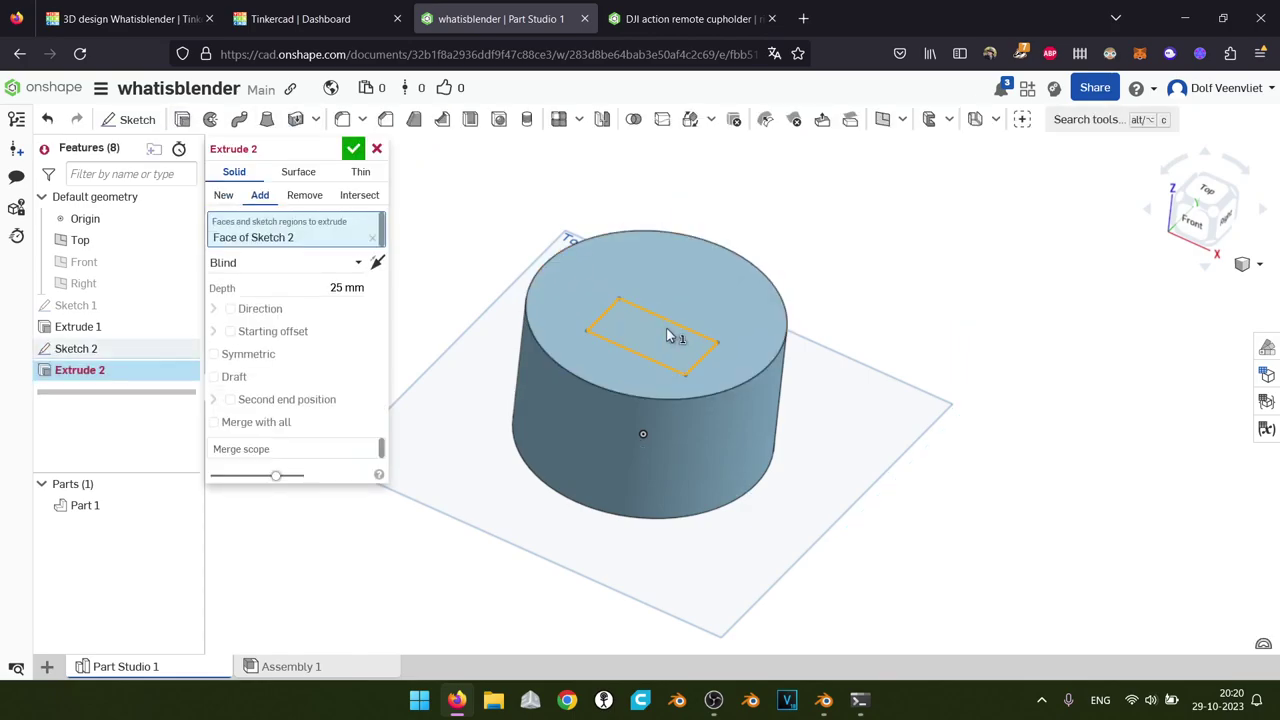
{"action": "left_click_drag", "start_coordinate": [665, 250], "coordinate": [643, 425]}
{"action": "left_click", "coordinate": [304, 195]}
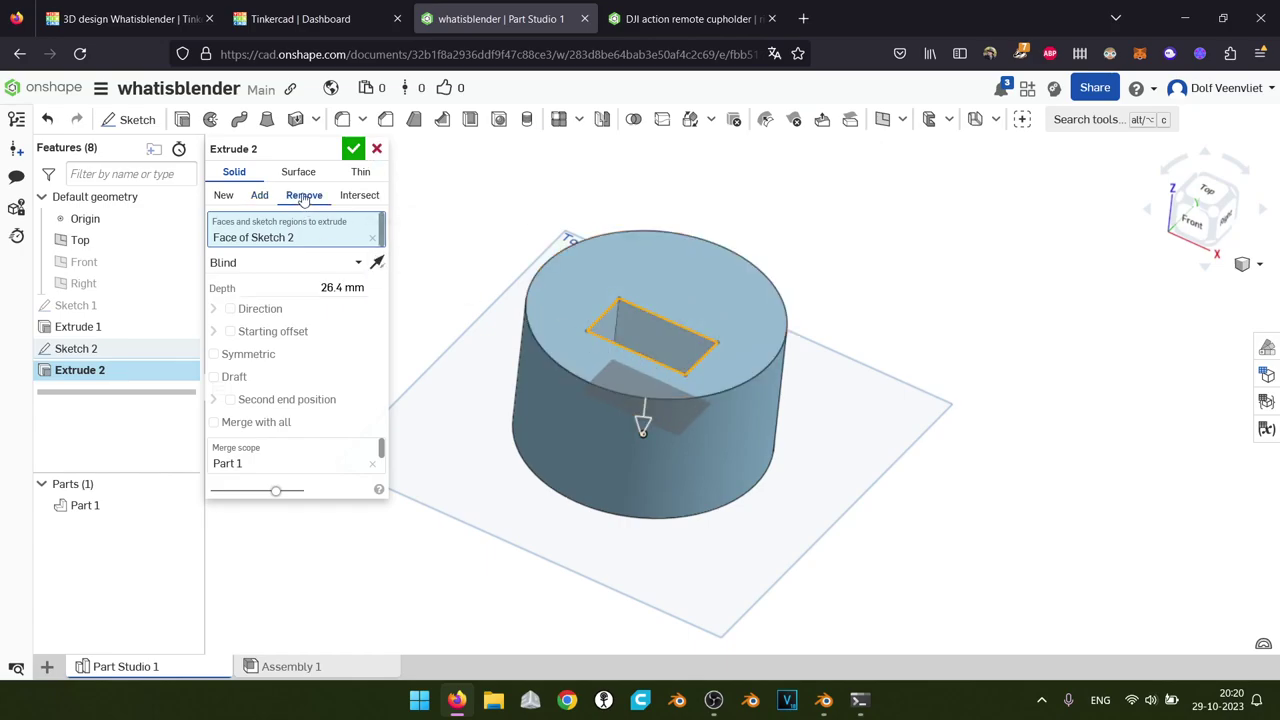
{"action": "right_click_drag", "start_coordinate": [935, 305], "coordinate": [901, 325]}
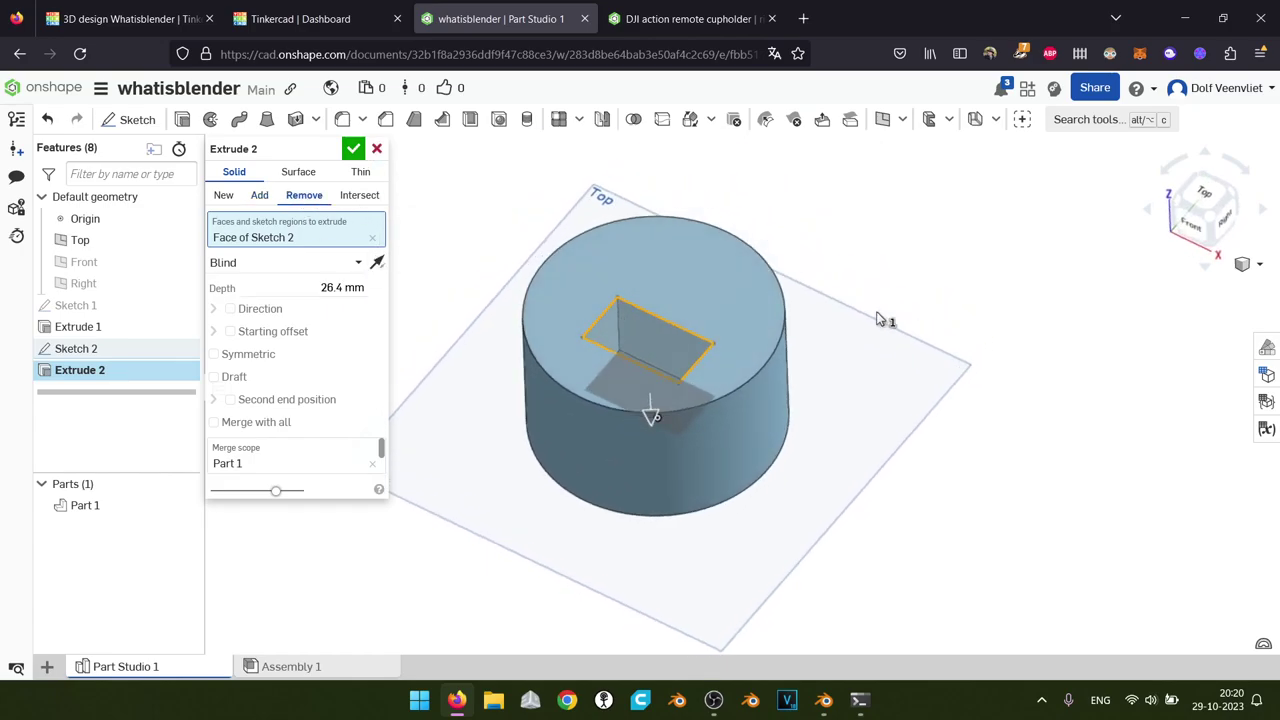
{"action": "left_click", "coordinate": [354, 149]}
{"action": "right_click_drag", "start_coordinate": [540, 509], "coordinate": [600, 500]}
{"action": "mouse_move", "coordinate": [881, 545]}
{"action": "right_mouse_down"}
{"action": "mouse_move", "coordinate": [855, 543]}
{"action": "mouse_move", "coordinate": [869, 554]}
{"action": "mouse_move", "coordinate": [889, 543]}
{"action": "right_mouse_up"}
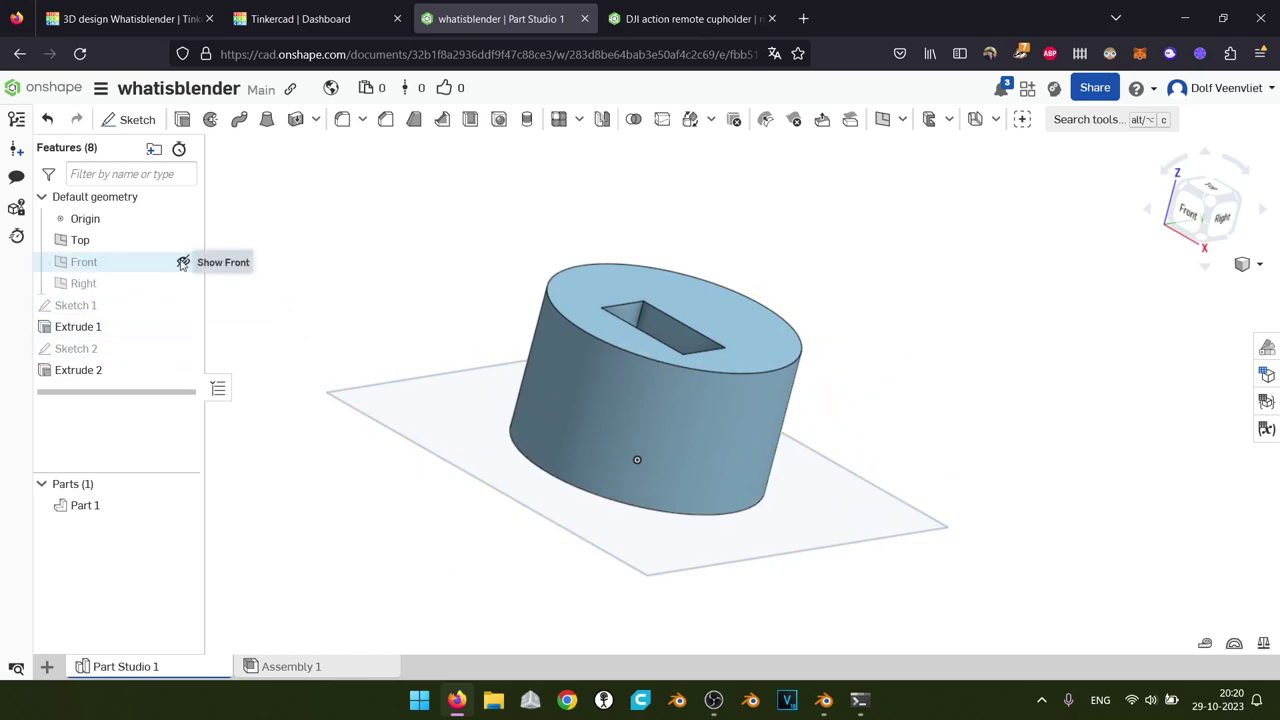
Show the Front plane, sketch a small circle on it above the origin within the cylinder's outline, and finish the sketch
{"action": "left_click", "coordinate": [182, 262]}
{"action": "left_click", "coordinate": [1192, 214]}
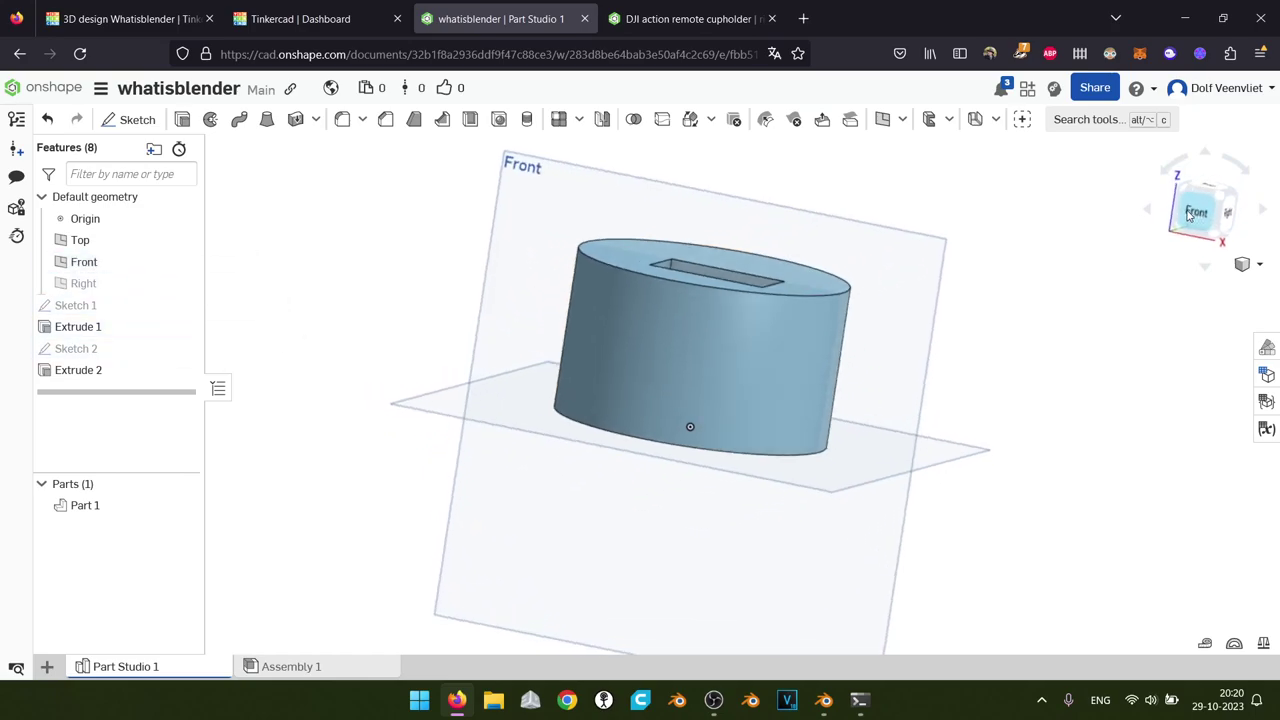
{"action": "left_click", "coordinate": [585, 181]}
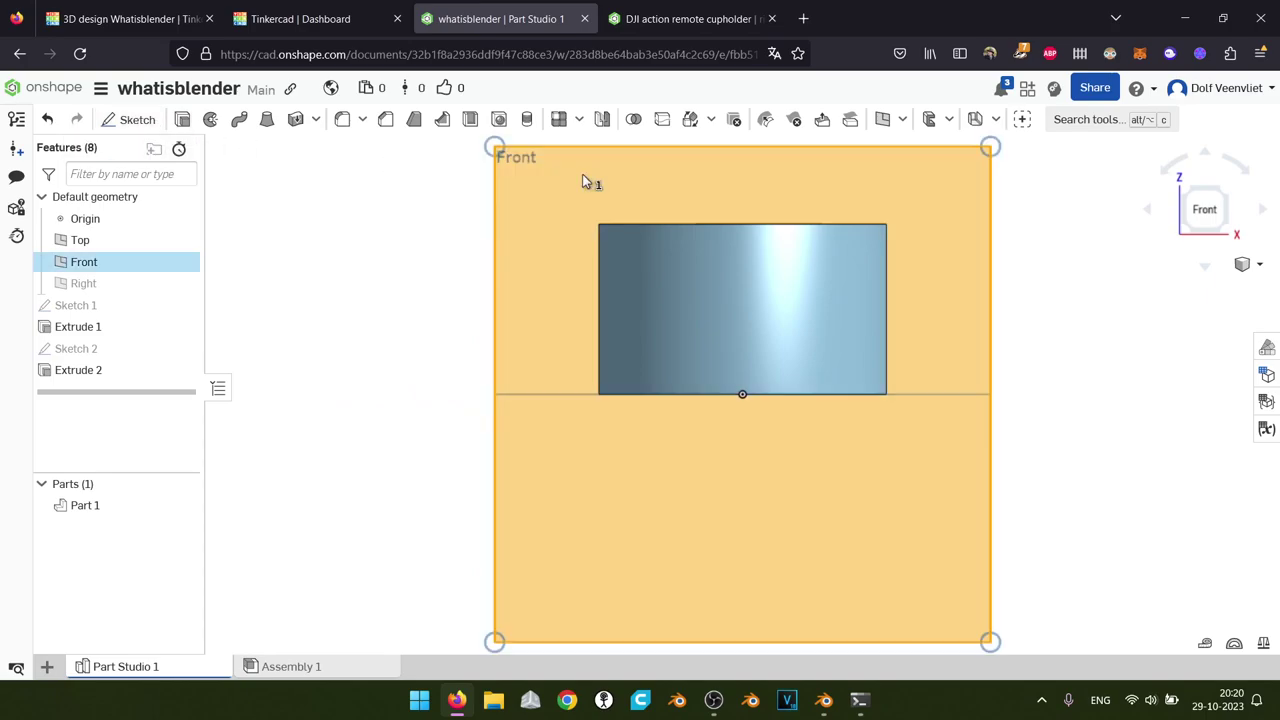
{"action": "left_click", "coordinate": [137, 120]}
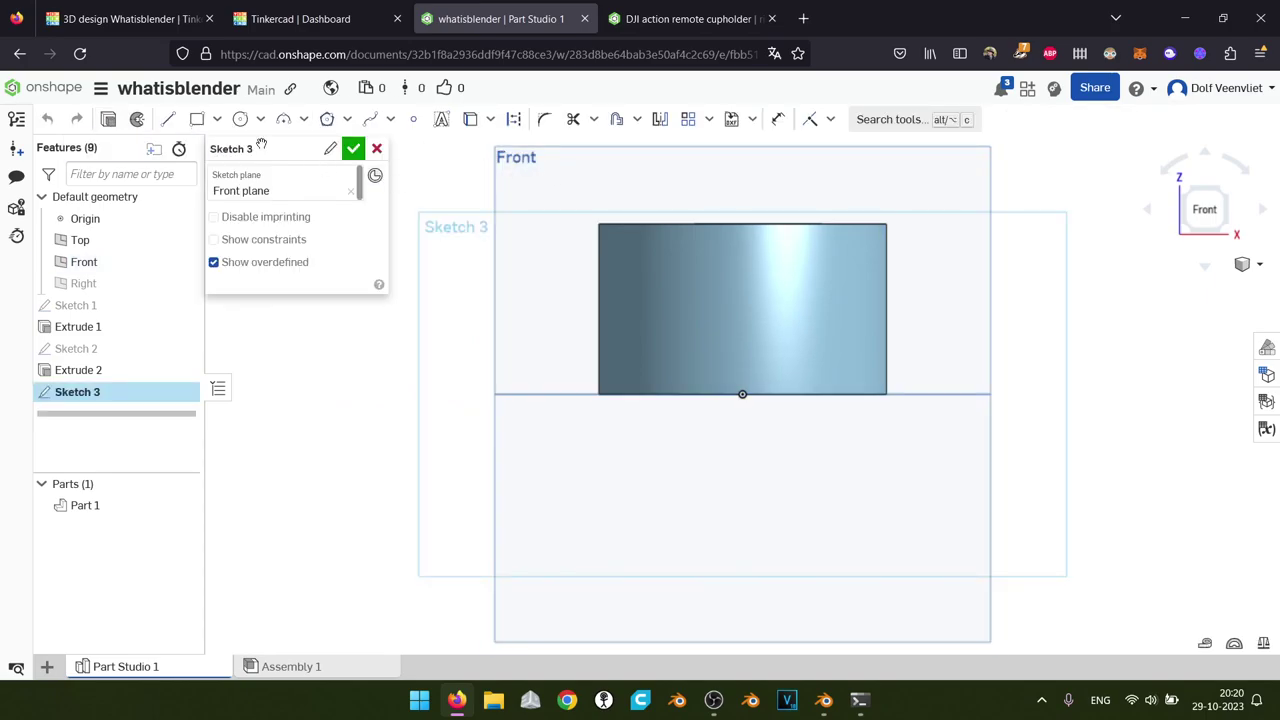
{"action": "left_click", "coordinate": [240, 119]}
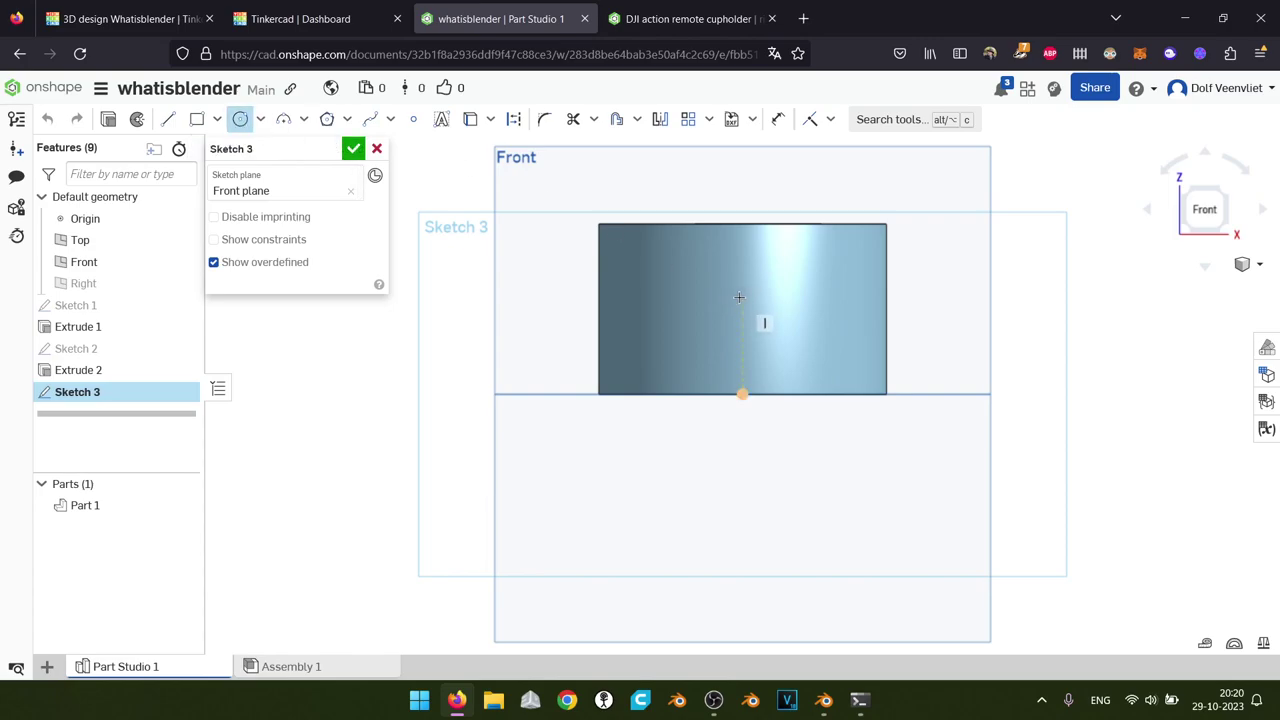
{"action": "left_click", "coordinate": [741, 297]}
{"action": "left_click", "coordinate": [353, 149]}
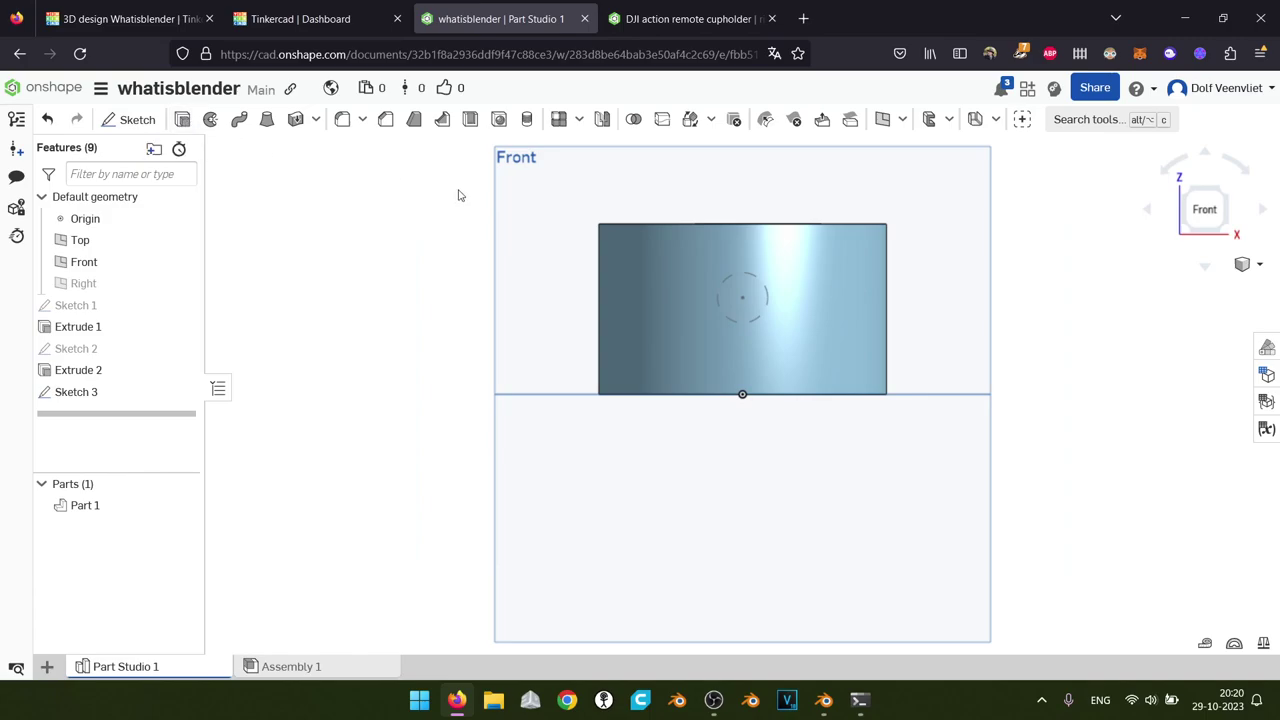
Extrude the Front-plane circle as a symmetric Remove operation to cut a round hole crosswise through the cylinder
{"action": "key", "text": "shift+e"}
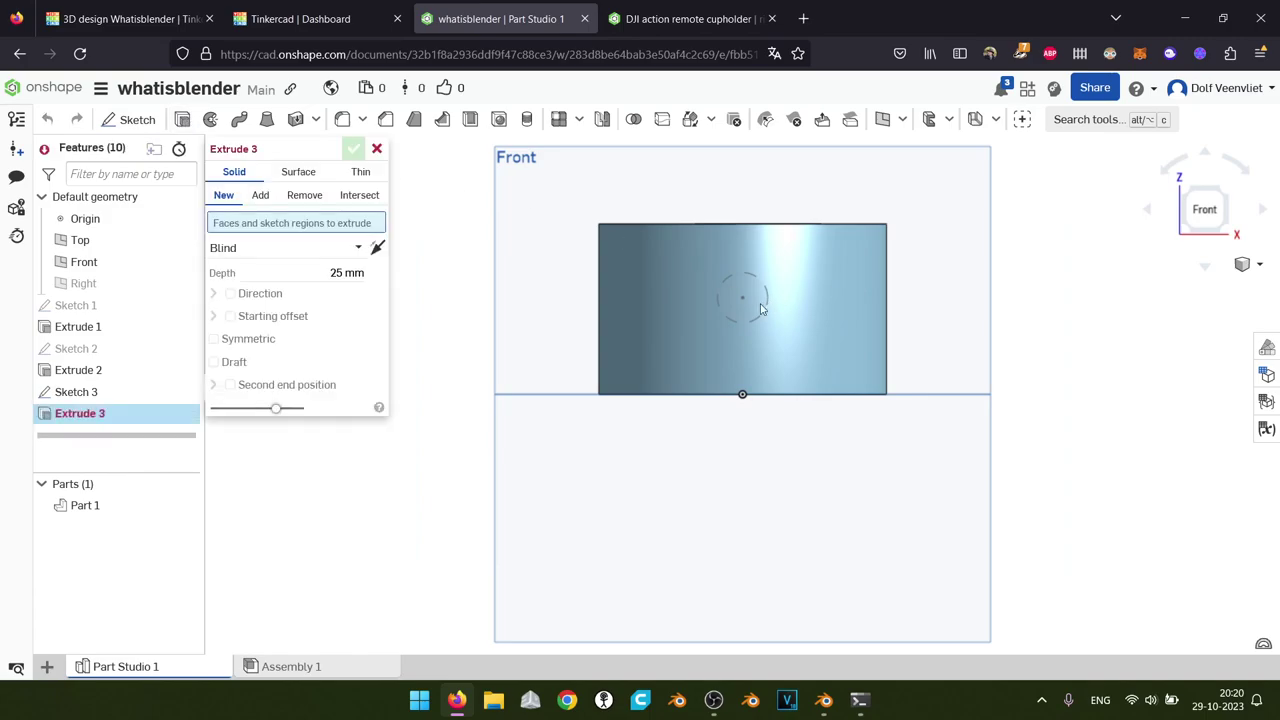
{"action": "left_click", "coordinate": [118, 399]}
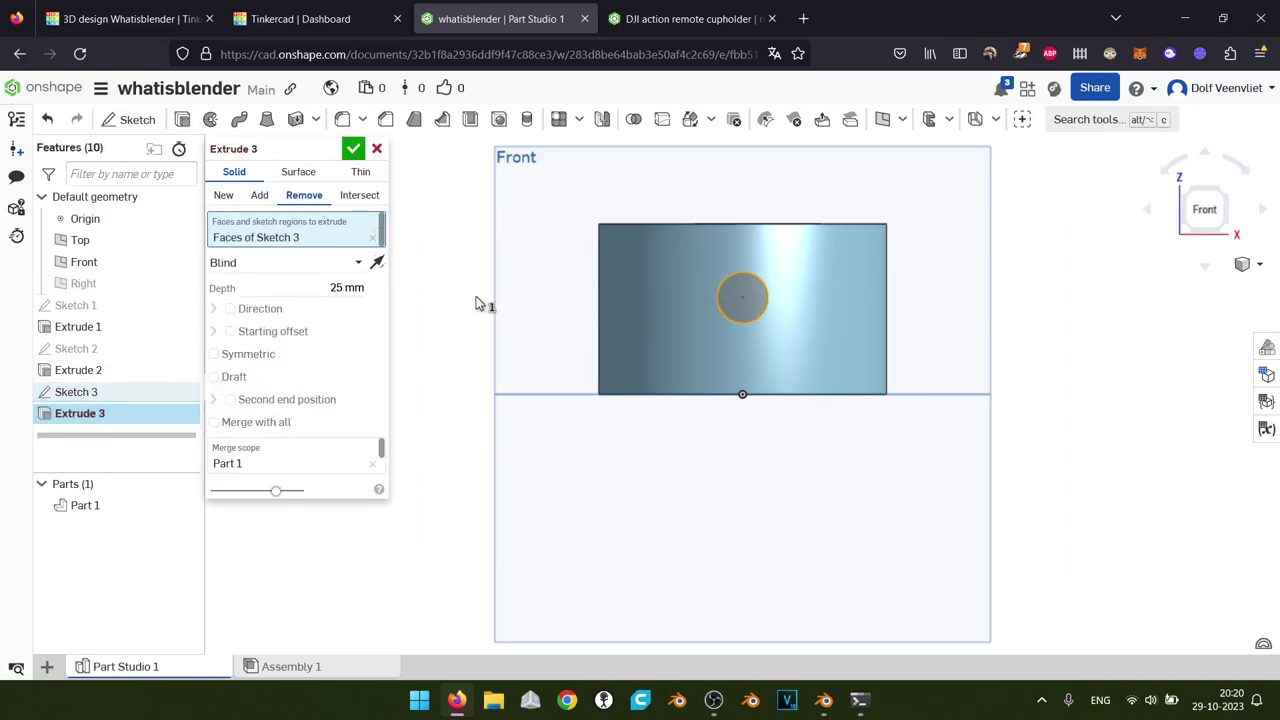
{"action": "right_click_drag", "start_coordinate": [607, 446], "coordinate": [552, 242]}
{"action": "left_click_drag", "start_coordinate": [552, 242], "coordinate": [370, 175]}
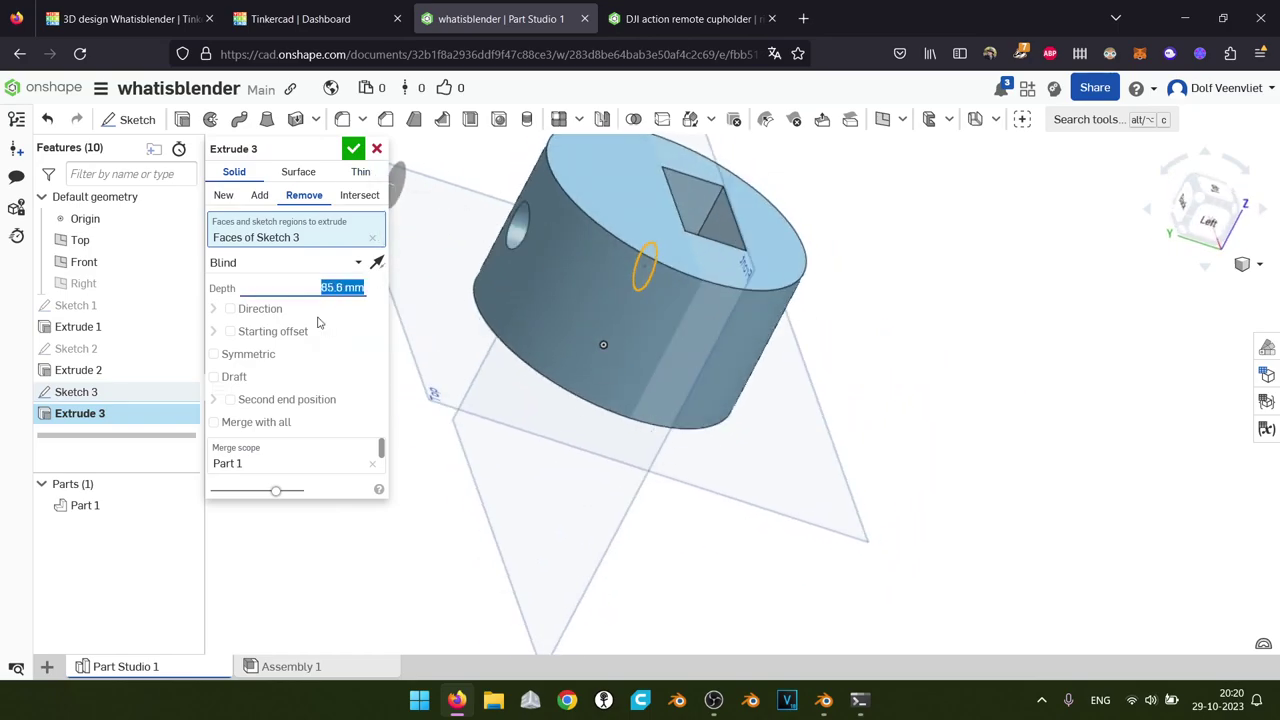
{"action": "left_click", "coordinate": [214, 354]}
{"action": "left_click_drag", "start_coordinate": [500, 222], "coordinate": [425, 190]}
{"action": "right_click_drag", "start_coordinate": [425, 190], "coordinate": [703, 394]}
{"action": "left_click", "coordinate": [353, 148]}
{"action": "right_click_drag", "start_coordinate": [700, 446], "coordinate": [826, 500]}
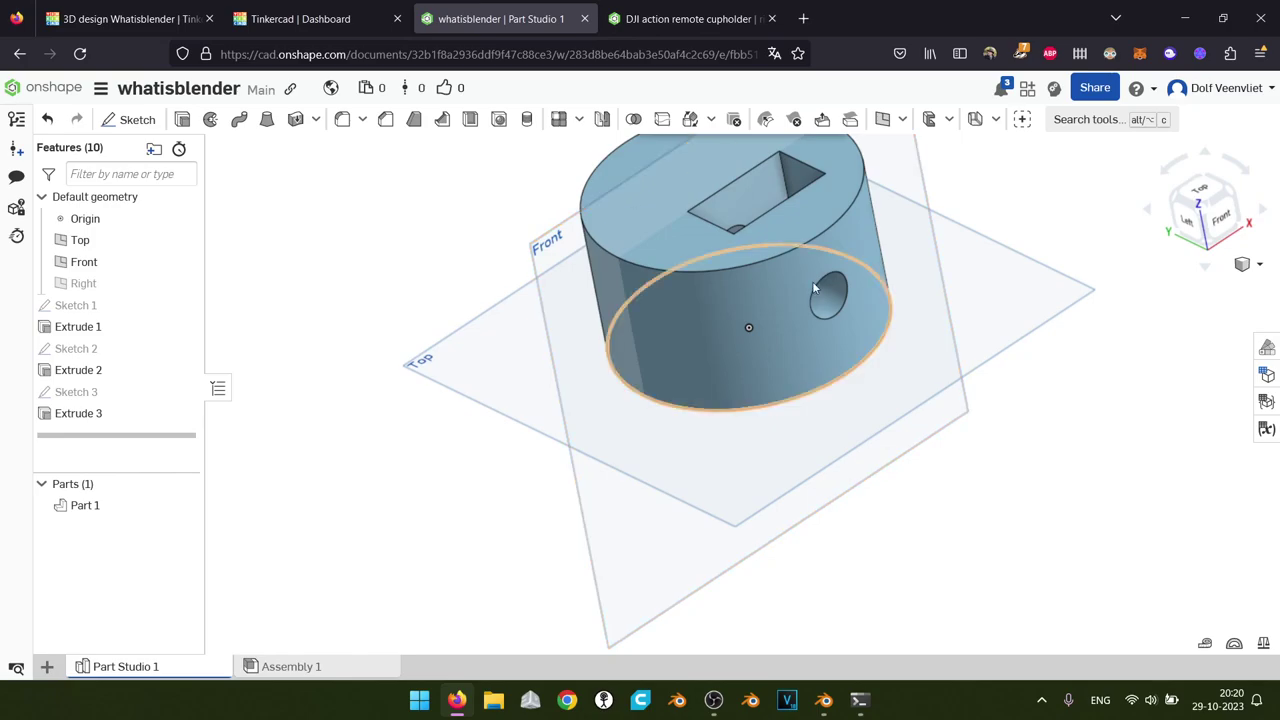
Switch to the Whatisblender design in Tinkercad and place a green Puffy rounded box in front of the orange cylinder
{"action": "left_click", "coordinate": [130, 16]}
{"action": "left_click_drag", "start_coordinate": [1237, 408], "coordinate": [296, 388]}
{"action": "right_click_drag", "start_coordinate": [452, 479], "coordinate": [555, 444]}
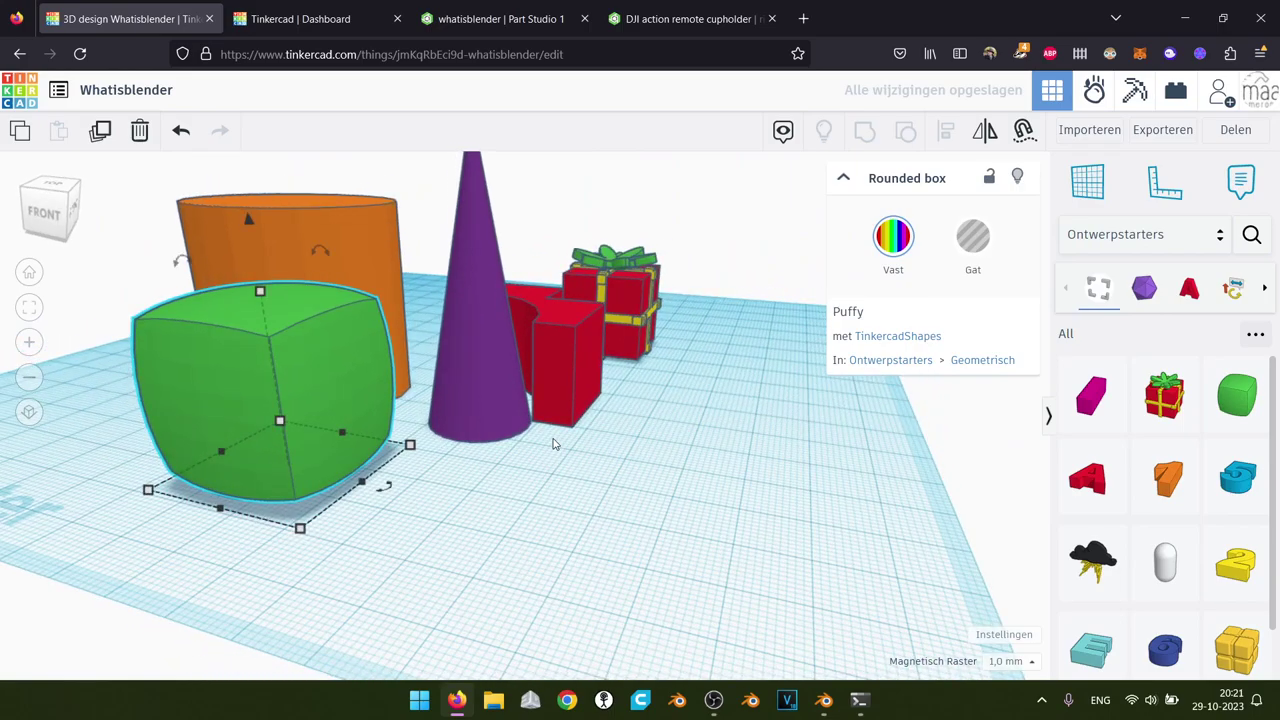
Switch back to the Onshape Part Studio and sketch a closed five-line arrow-like polygon on the Top plane beside the cylinder
{"action": "left_click", "coordinate": [503, 10]}
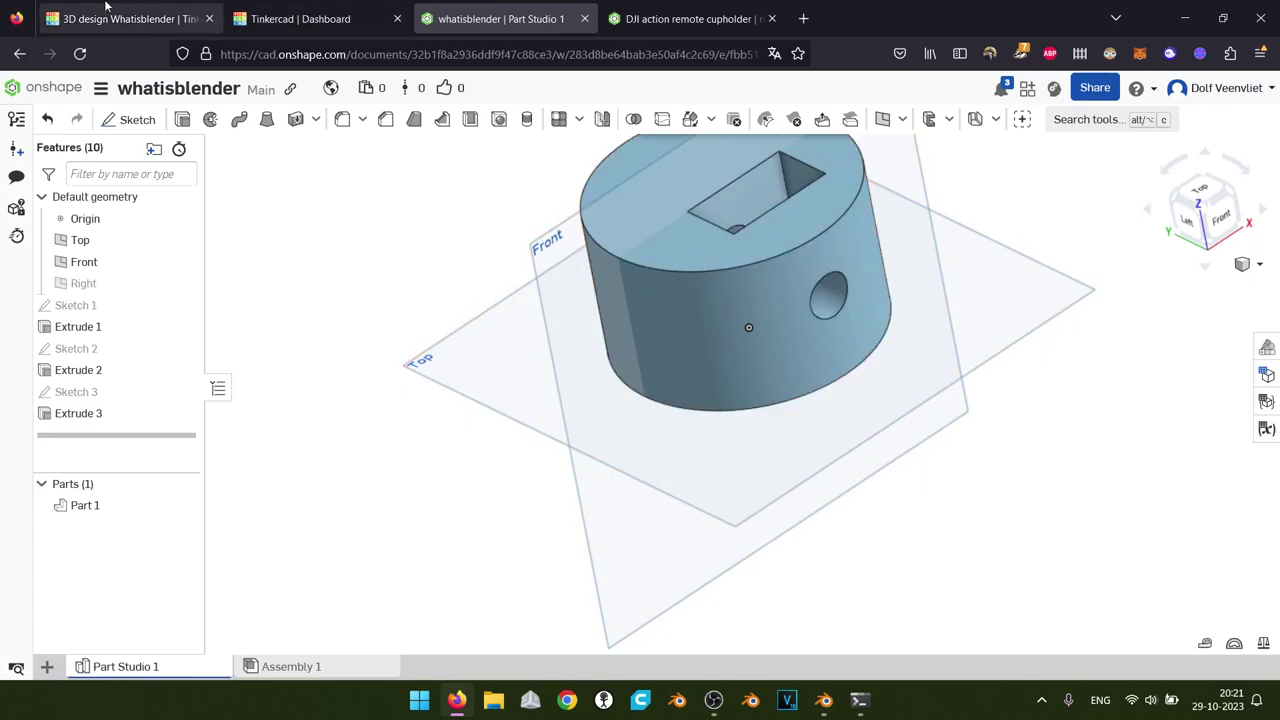
{"action": "left_click", "coordinate": [130, 119]}
{"action": "left_click", "coordinate": [503, 387]}
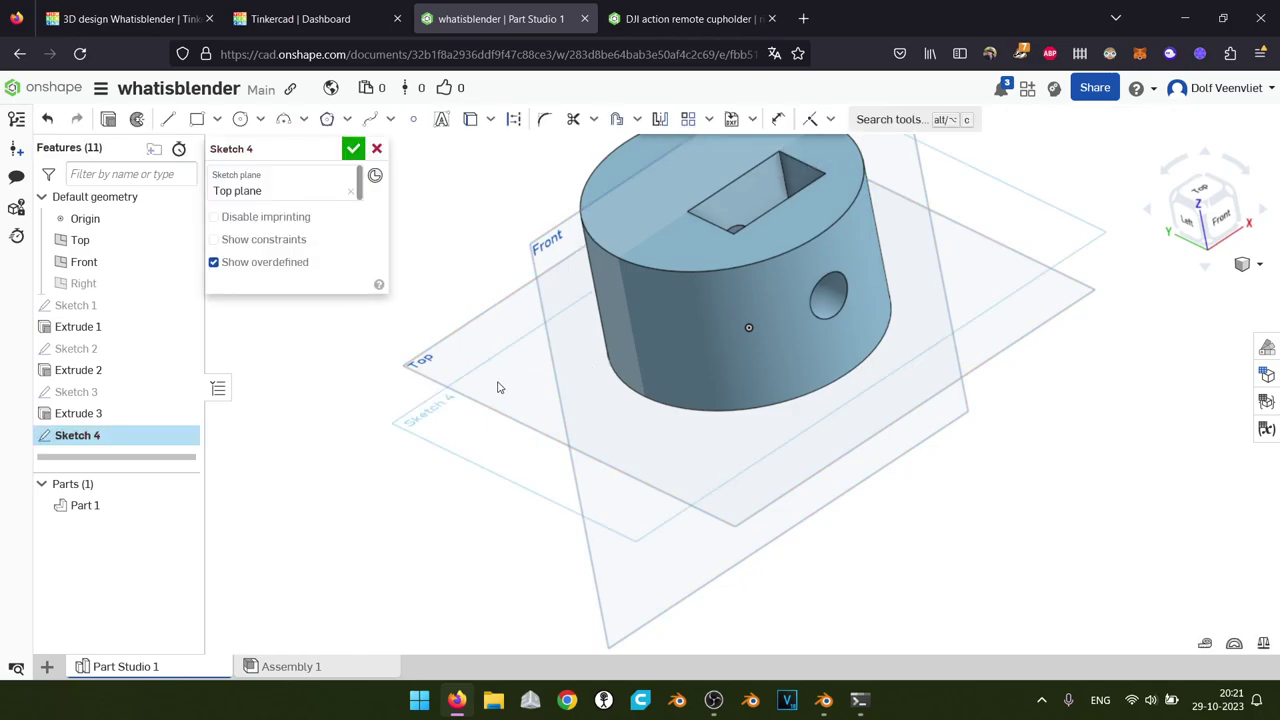
{"action": "left_click", "coordinate": [1205, 203]}
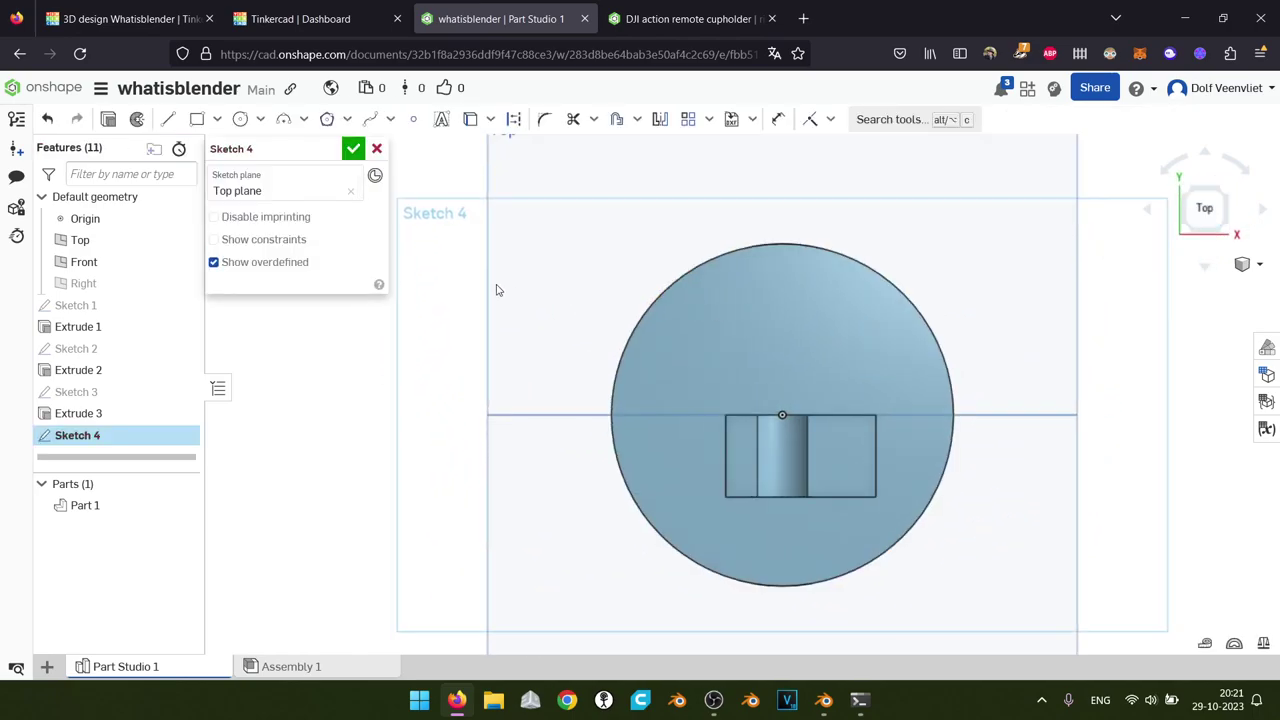
{"action": "left_click", "coordinate": [168, 119]}
{"action": "left_click", "coordinate": [534, 240]}
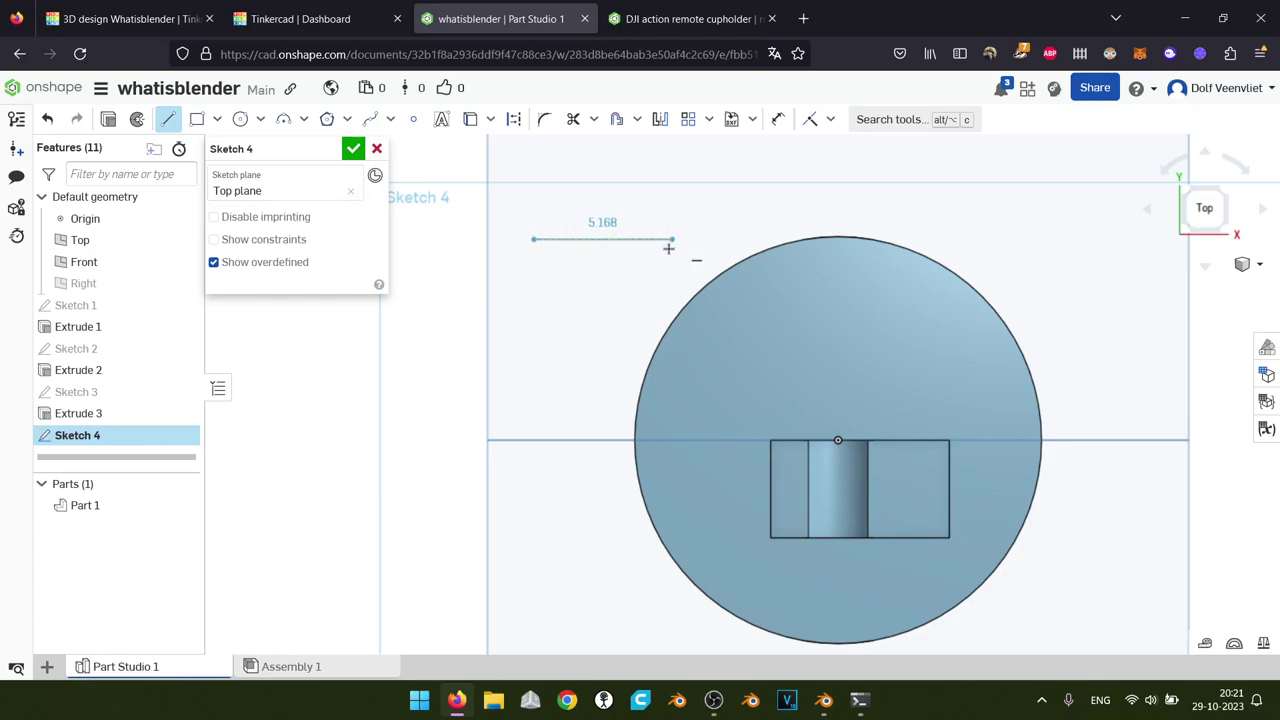
{"action": "left_click", "coordinate": [541, 398]}
{"action": "left_click", "coordinate": [642, 289]}
{"action": "left_click", "coordinate": [638, 206]}
{"action": "left_click", "coordinate": [572, 307]}
{"action": "left_click", "coordinate": [534, 240]}
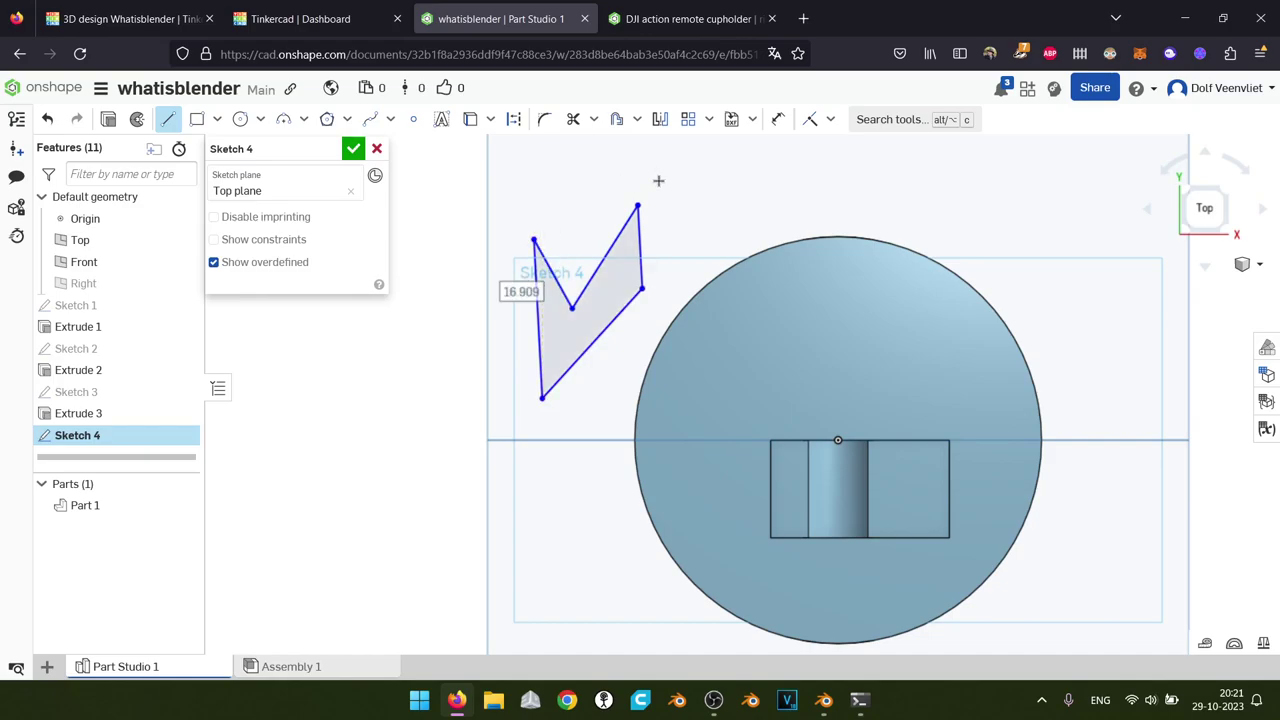
Draw a curvy spline from the polygon's upper-left corner through its upper-right corner and around to its lower-right corner
{"action": "left_click", "coordinate": [370, 119]}
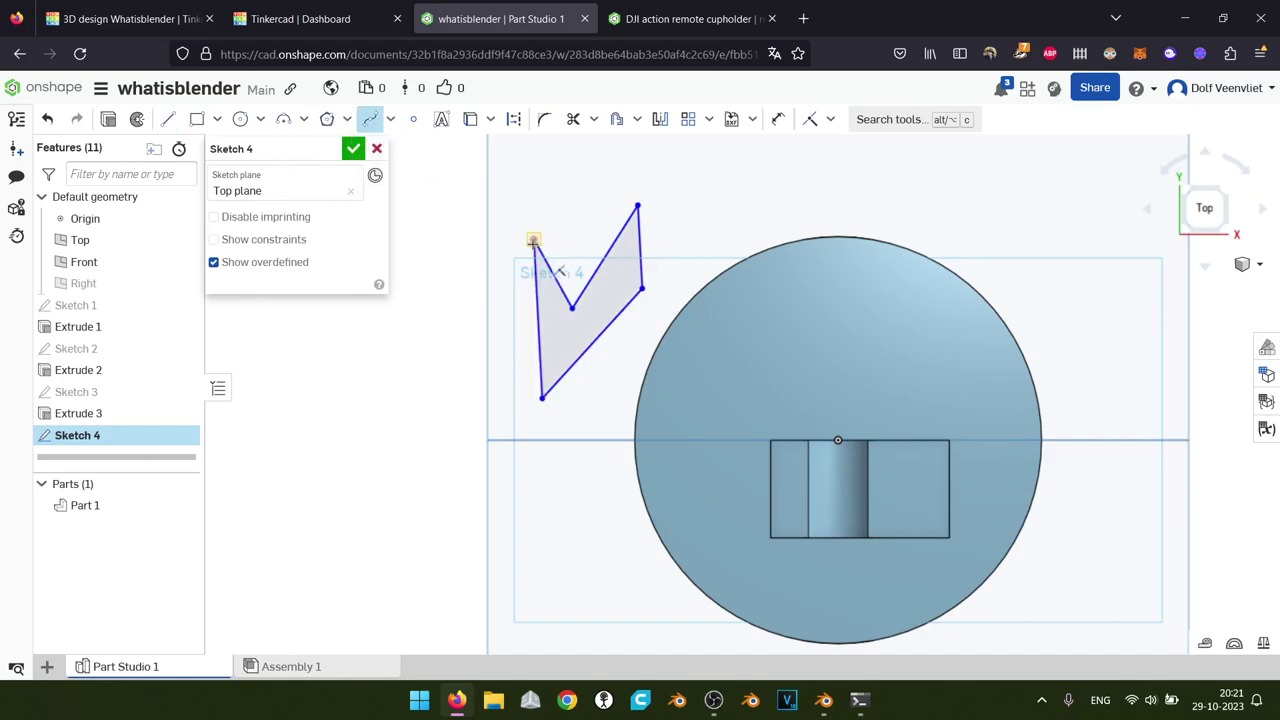
{"action": "left_click", "coordinate": [685, 148]}
{"action": "left_click", "coordinate": [709, 161]}
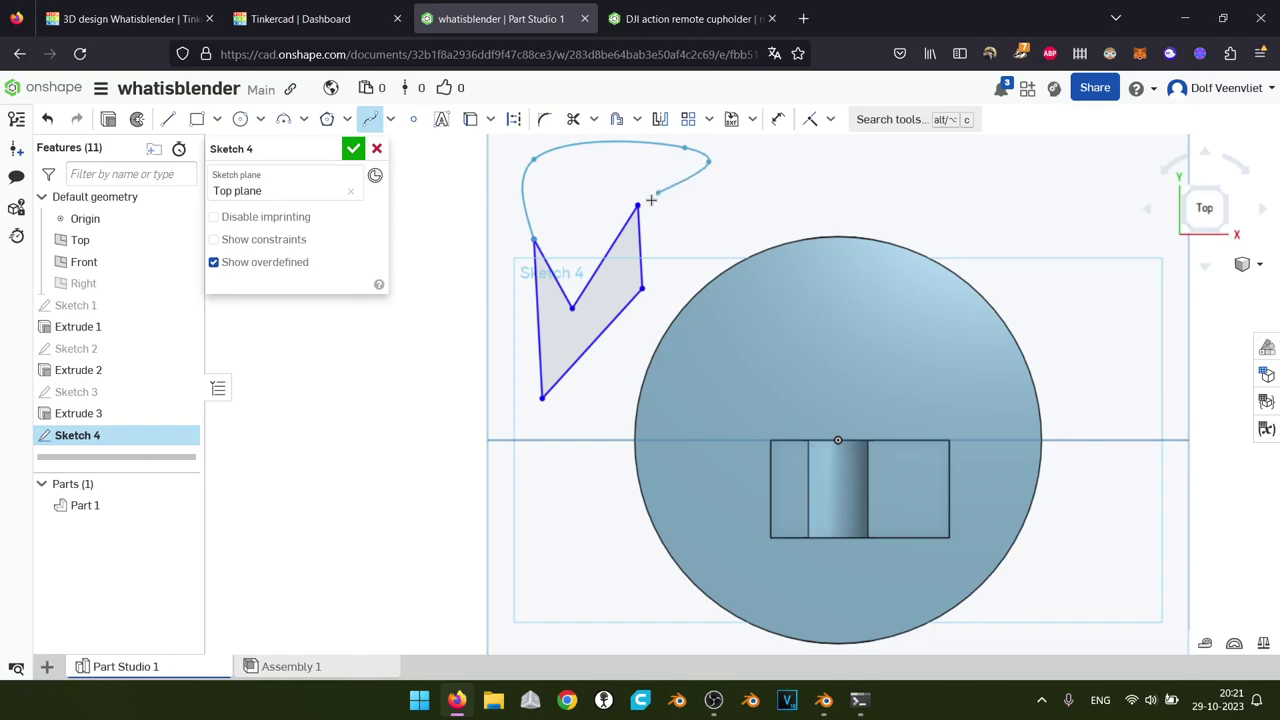
{"action": "left_click", "coordinate": [636, 206]}
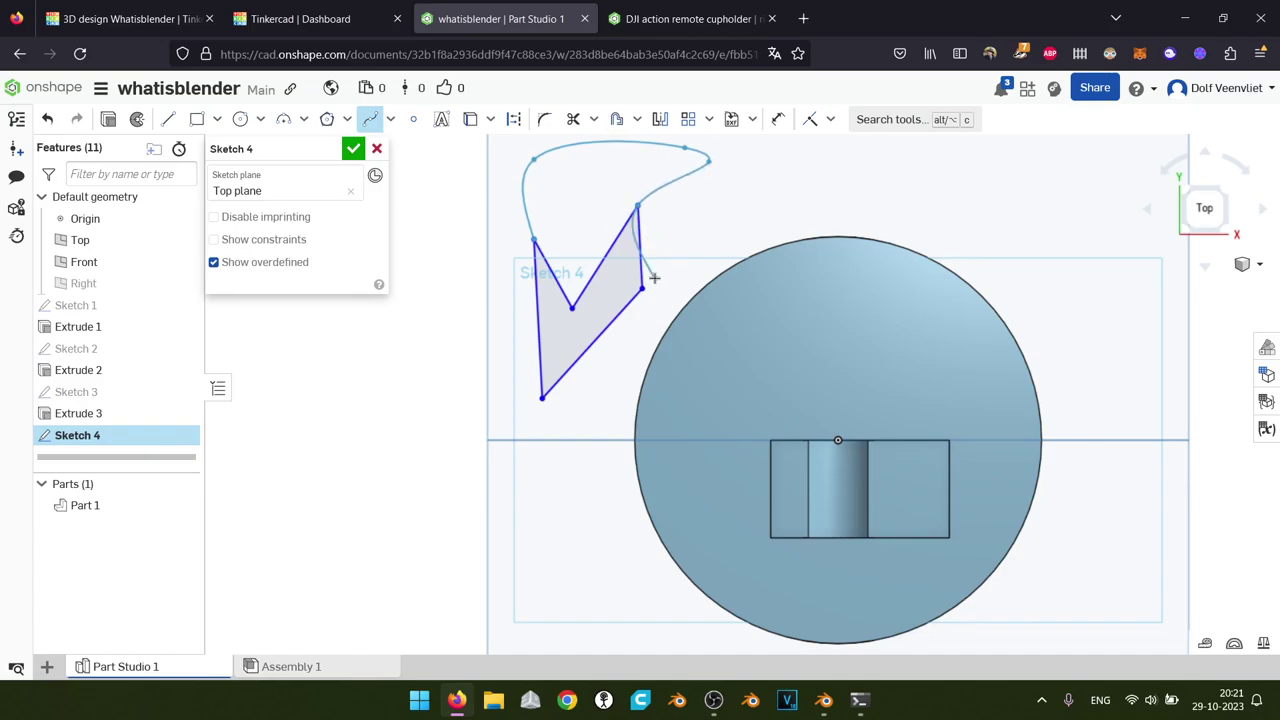
{"action": "left_click", "coordinate": [810, 227]}
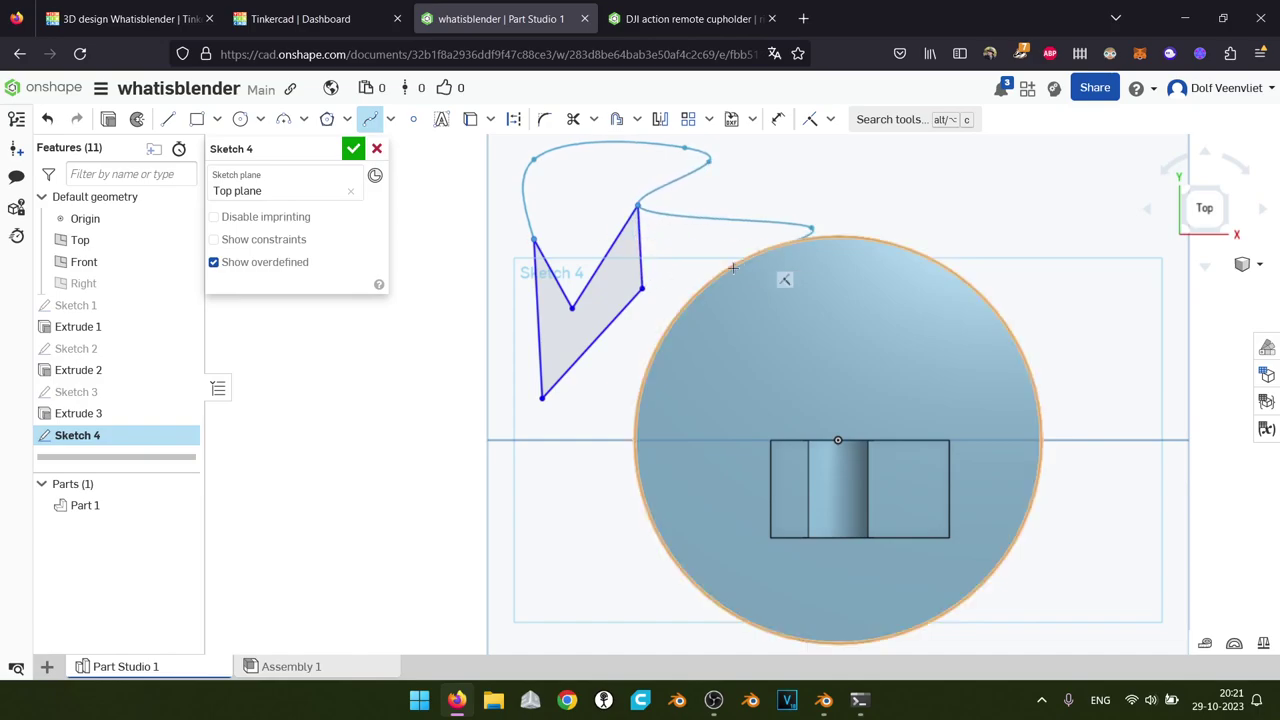
{"action": "double_click", "coordinate": [642, 288]}
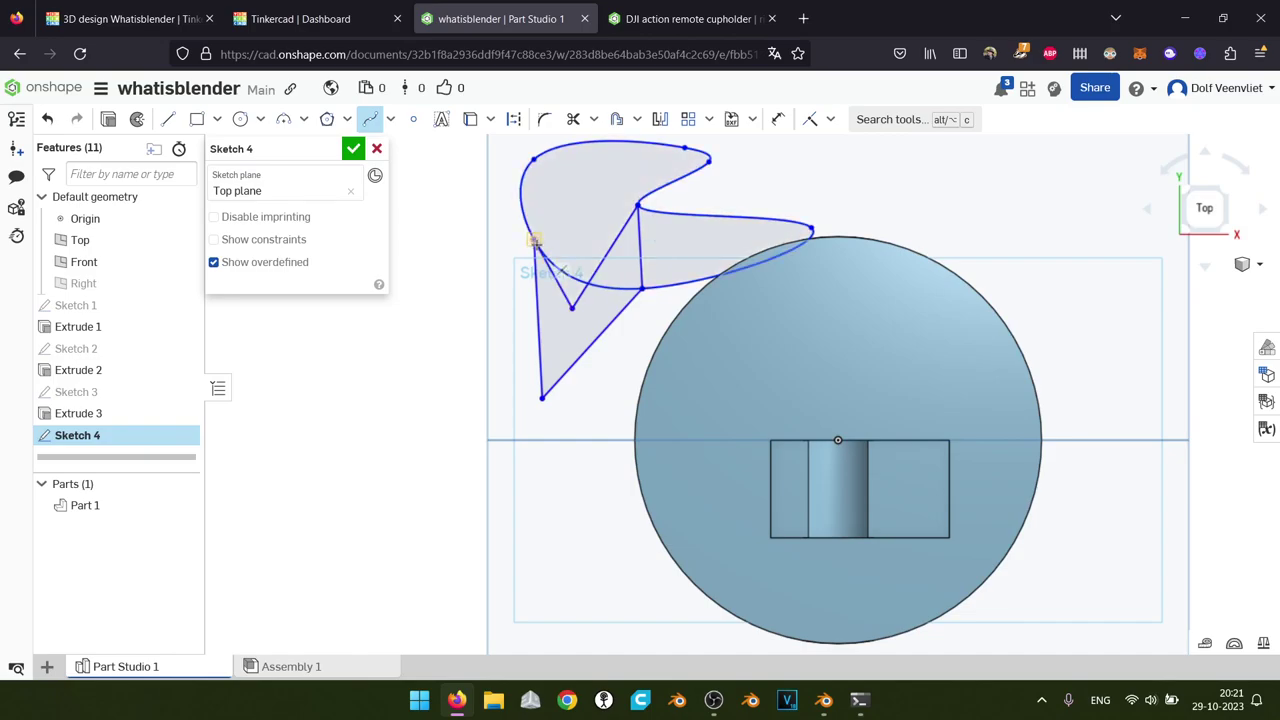
Trim the overlapping line and spline segments inside the combined outline and finish the sketch
{"action": "left_click", "coordinate": [574, 121]}
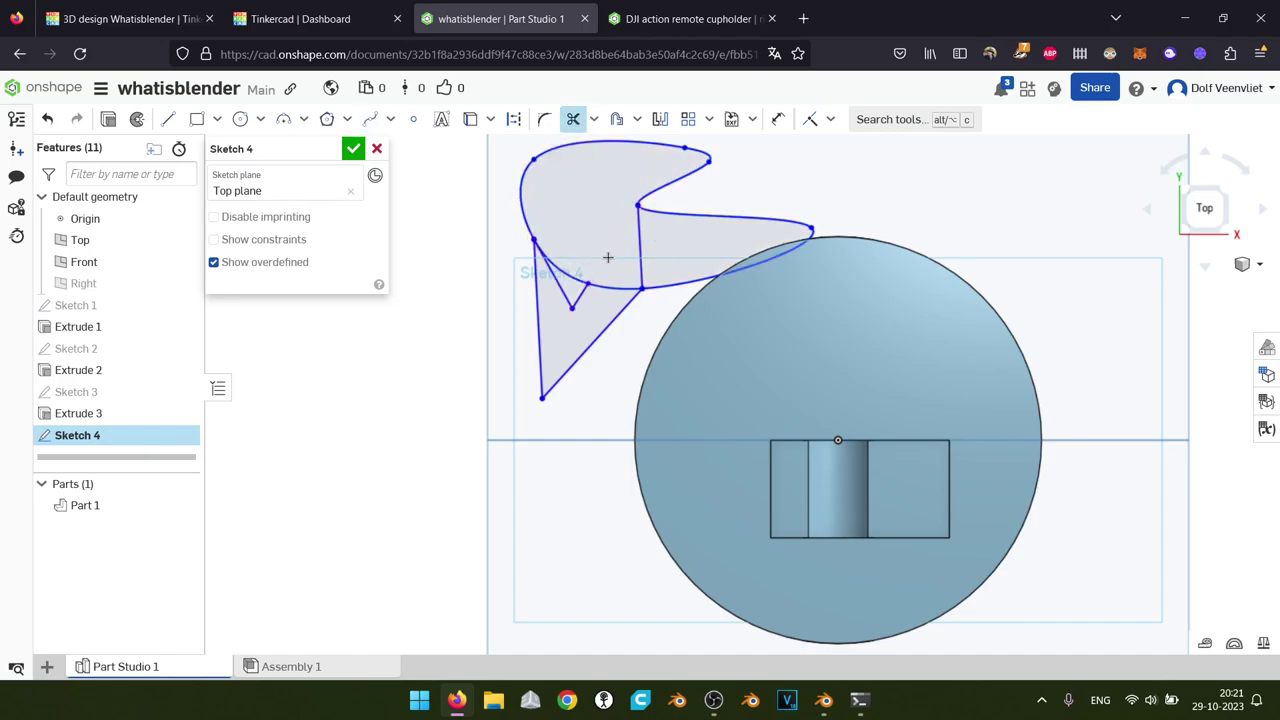
{"action": "left_click", "coordinate": [615, 289]}
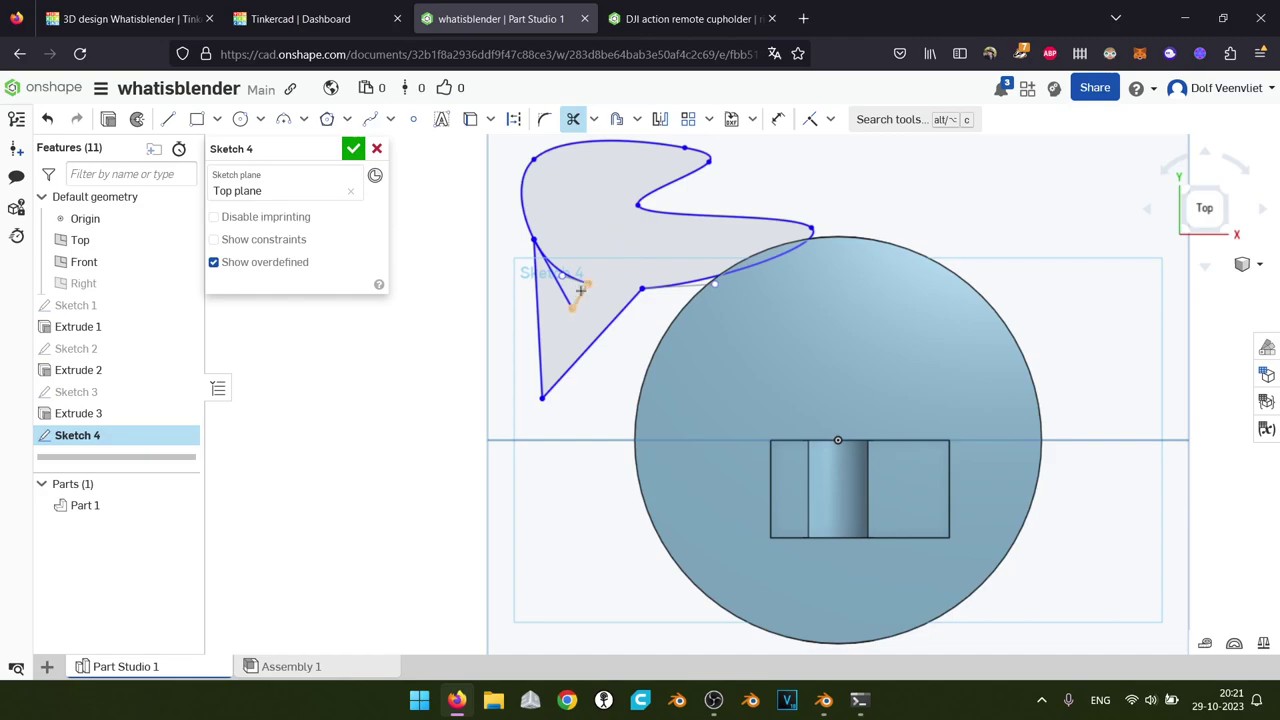
{"action": "left_click", "coordinate": [573, 278]}
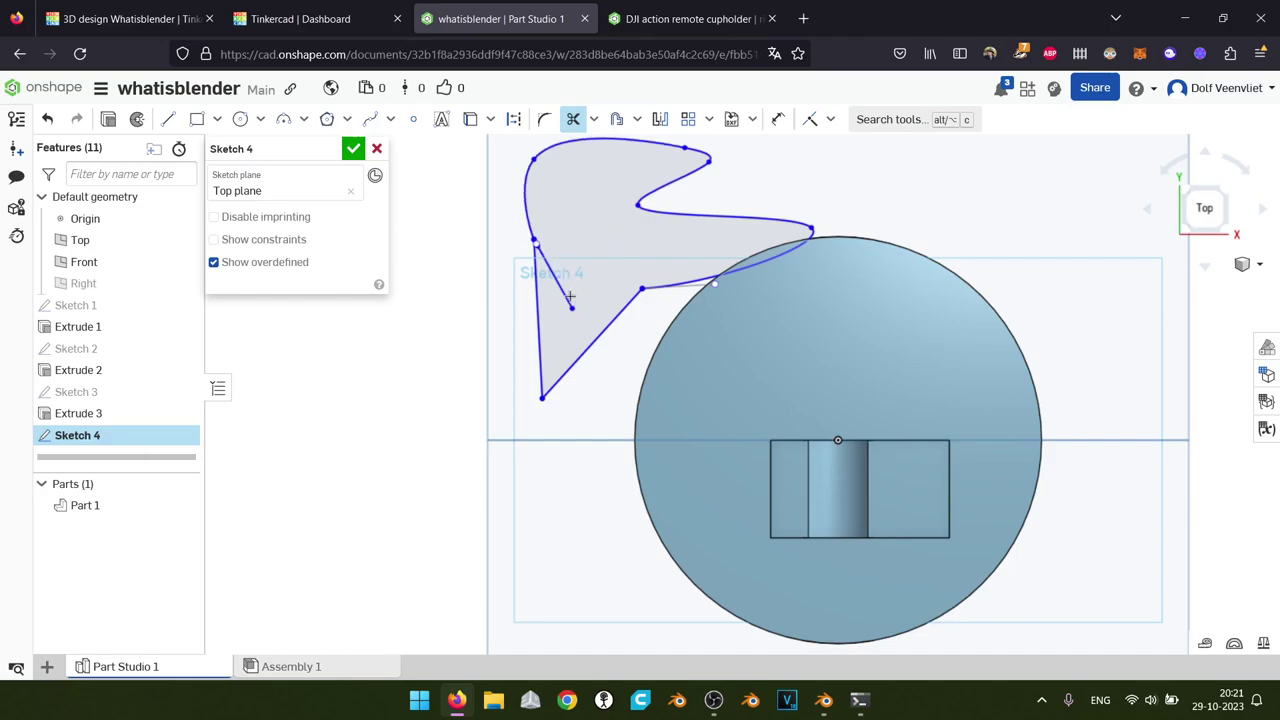
{"action": "left_click", "coordinate": [353, 148]}
Extrude the freeform profile 25 mm as a new blind solid
{"action": "mouse_move", "coordinate": [503, 409]}
{"action": "right_mouse_down"}
{"action": "mouse_move", "coordinate": [586, 457]}
{"action": "mouse_move", "coordinate": [549, 437]}
{"action": "right_mouse_up"}
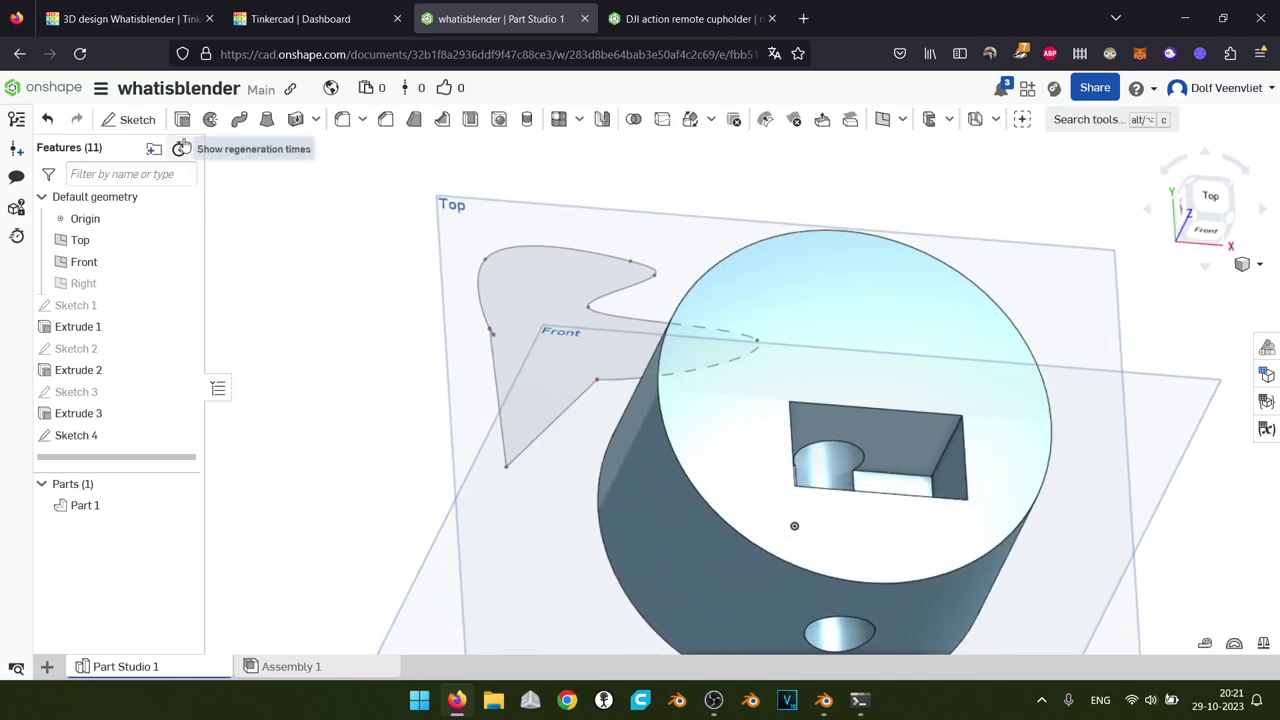
{"action": "left_click", "coordinate": [267, 119]}
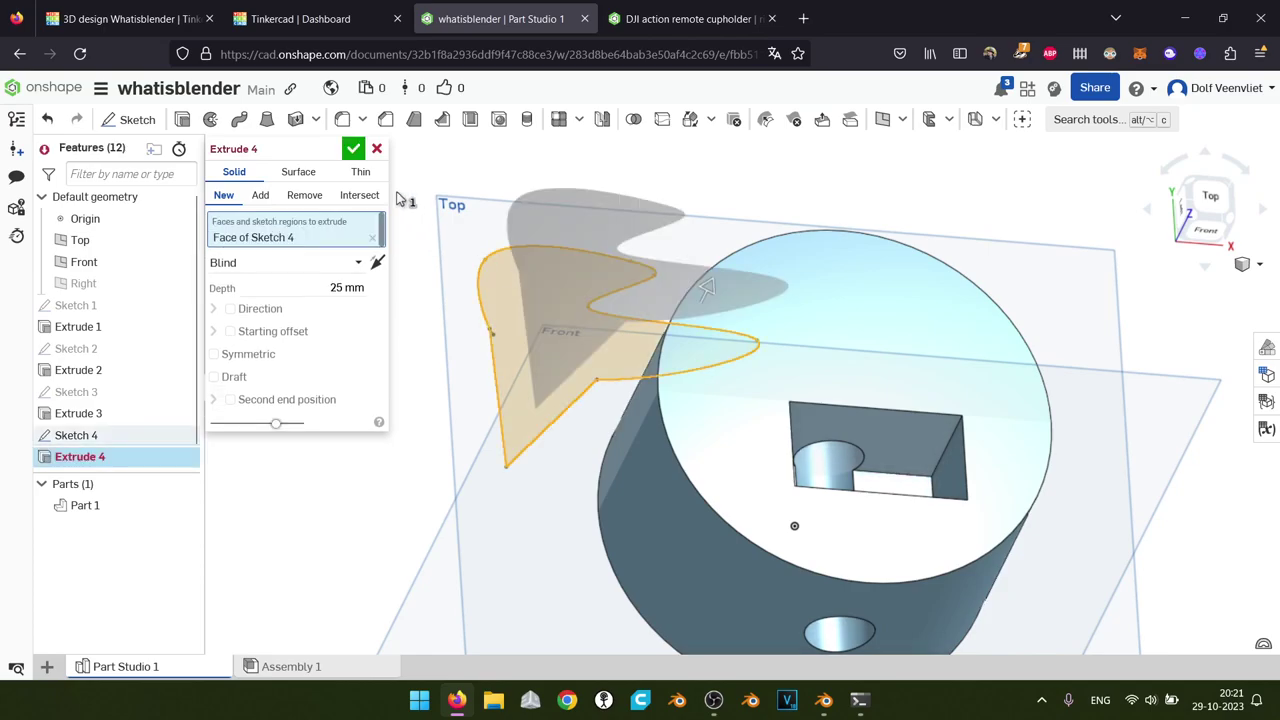
{"action": "left_click", "coordinate": [353, 149]}
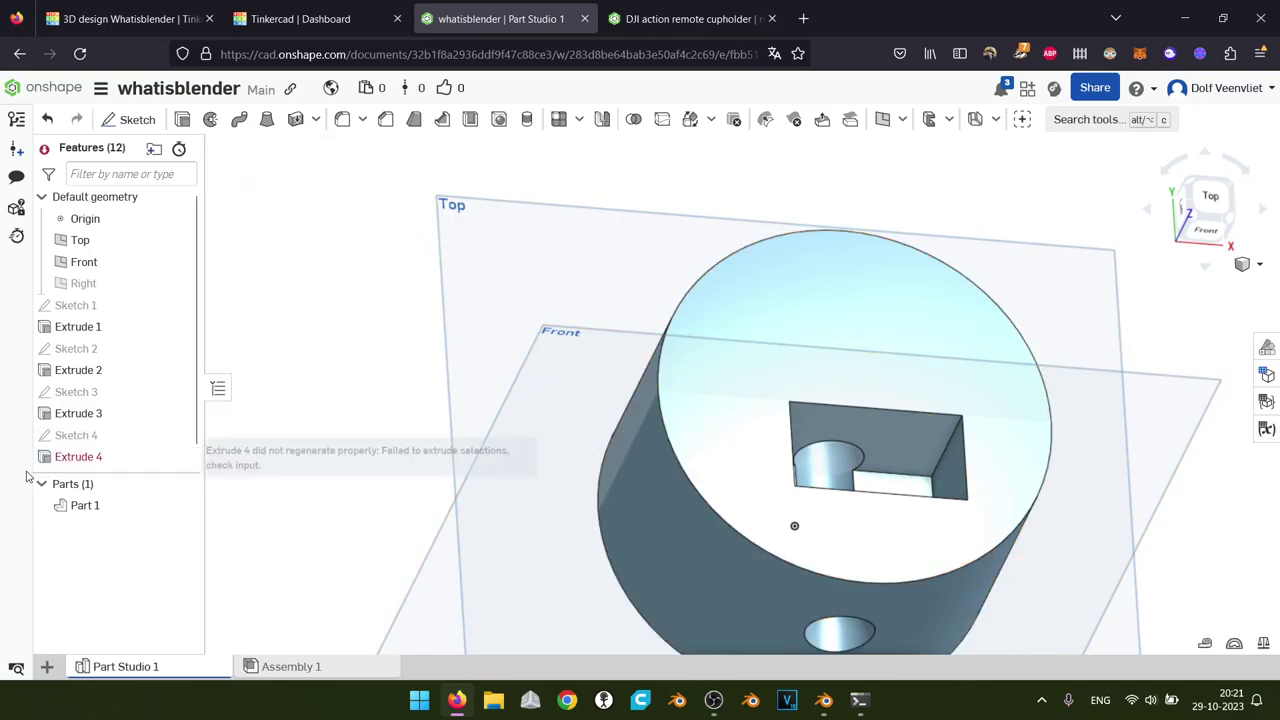
Reopen the freeform profile sketch, trim the short stray line at its left corner, and finish the sketch
{"action": "double_click", "coordinate": [87, 465]}
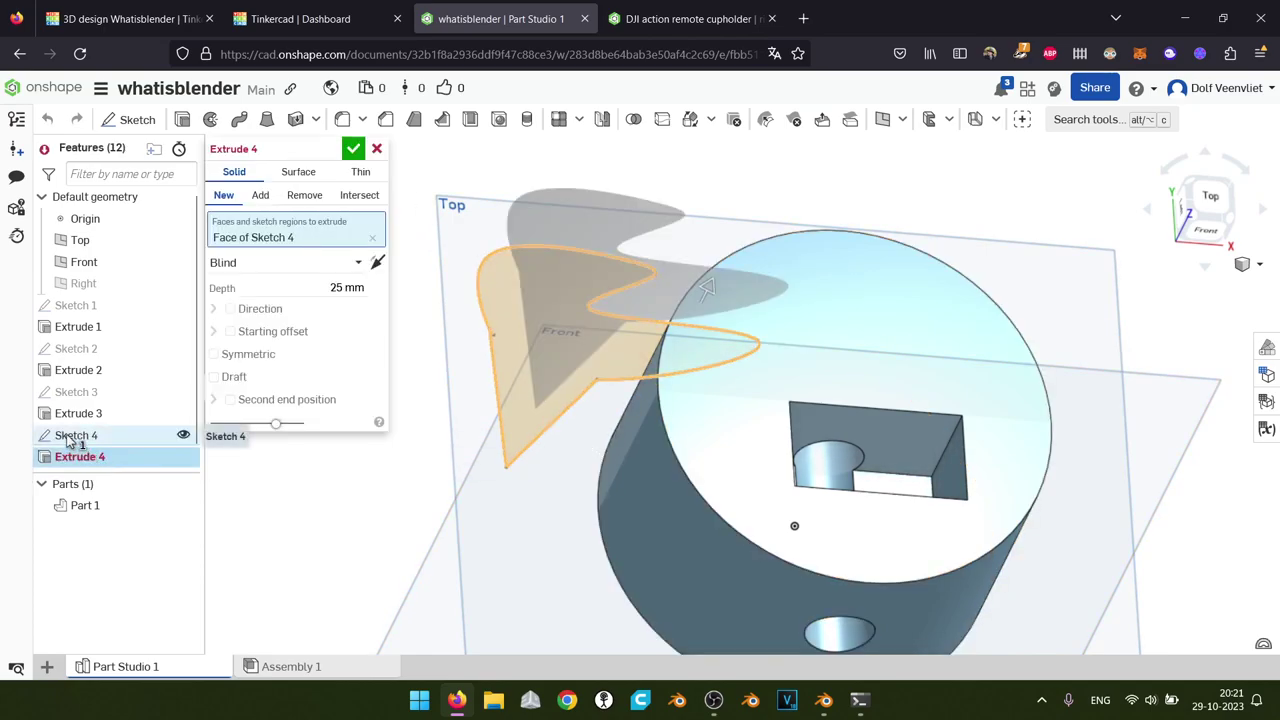
{"action": "double_click", "coordinate": [70, 437]}
{"action": "scroll", "coordinate": [485, 355], "scroll_direction": "up", "scroll_amount": 5}
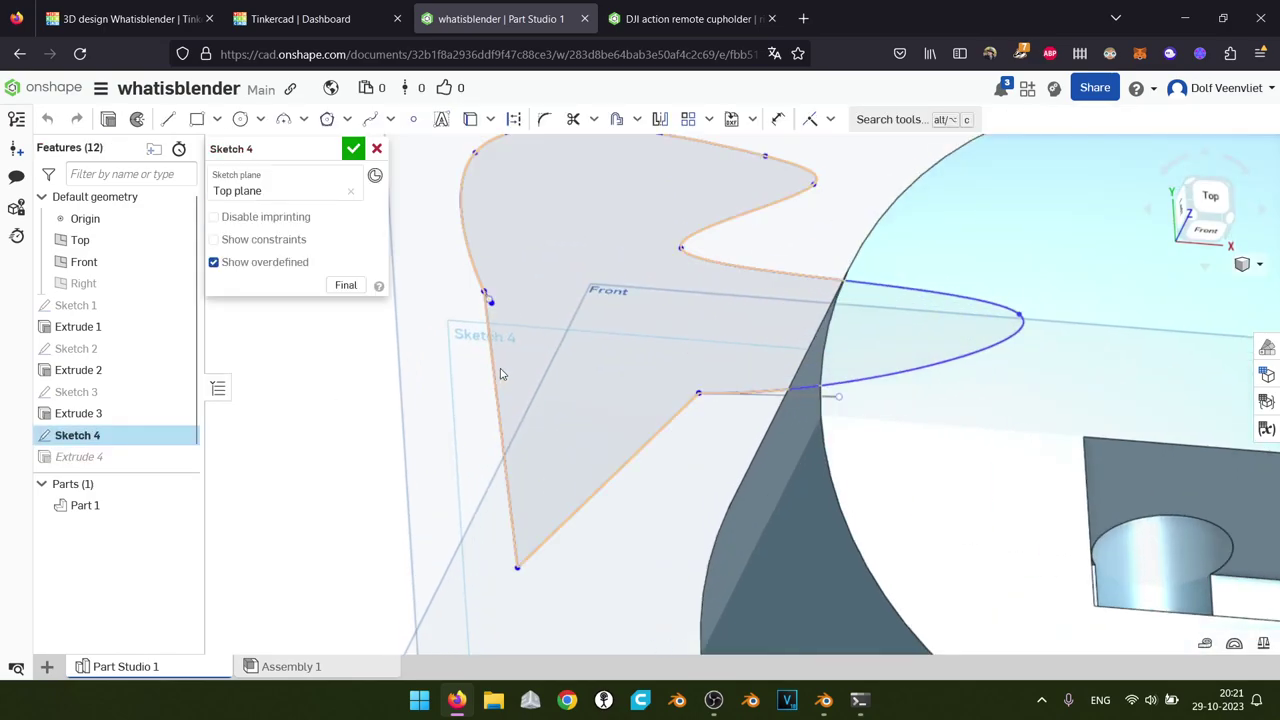
{"action": "middle_click_drag", "start_coordinate": [505, 303], "coordinate": [540, 449]}
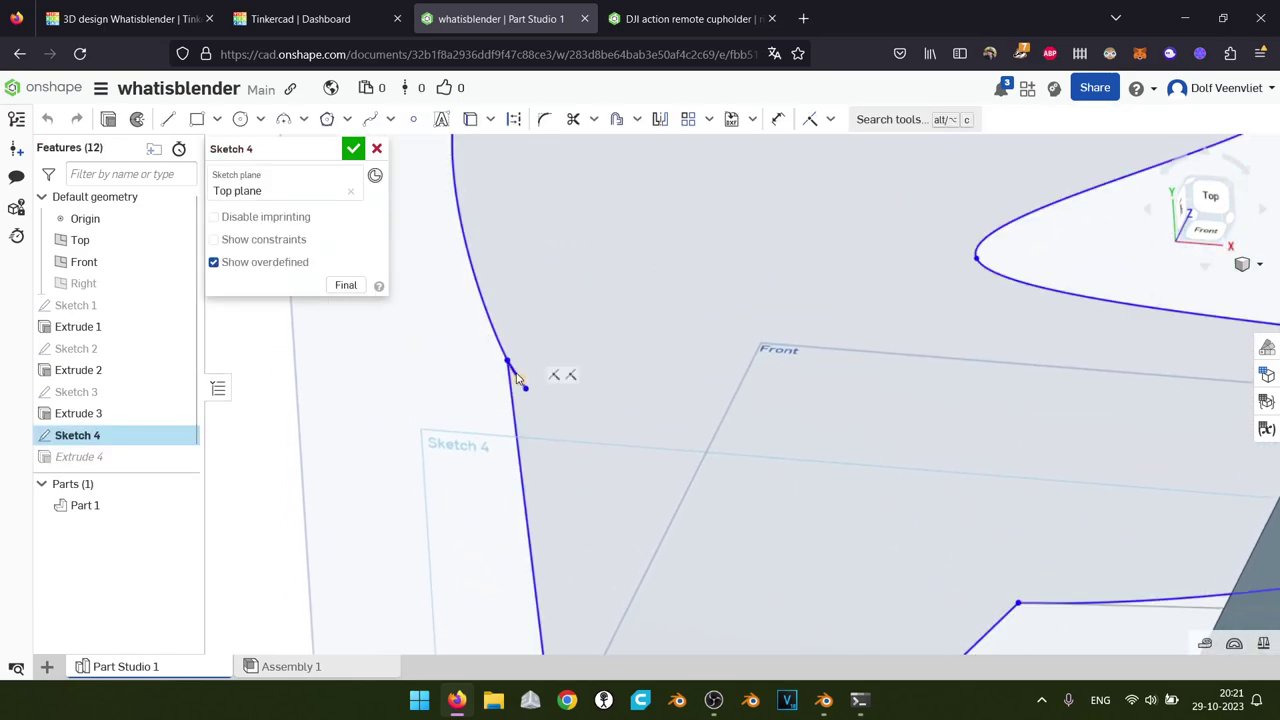
{"action": "key", "text": "ctrl+a"}
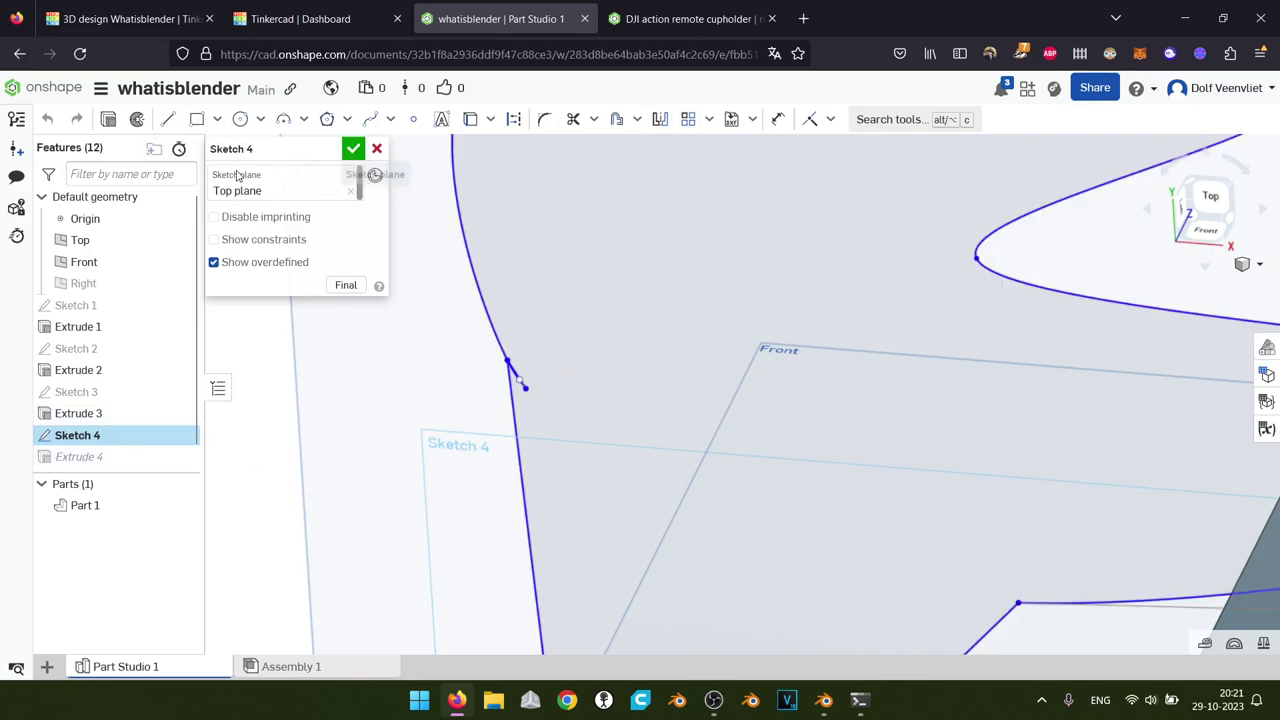
{"action": "left_click", "coordinate": [573, 119]}
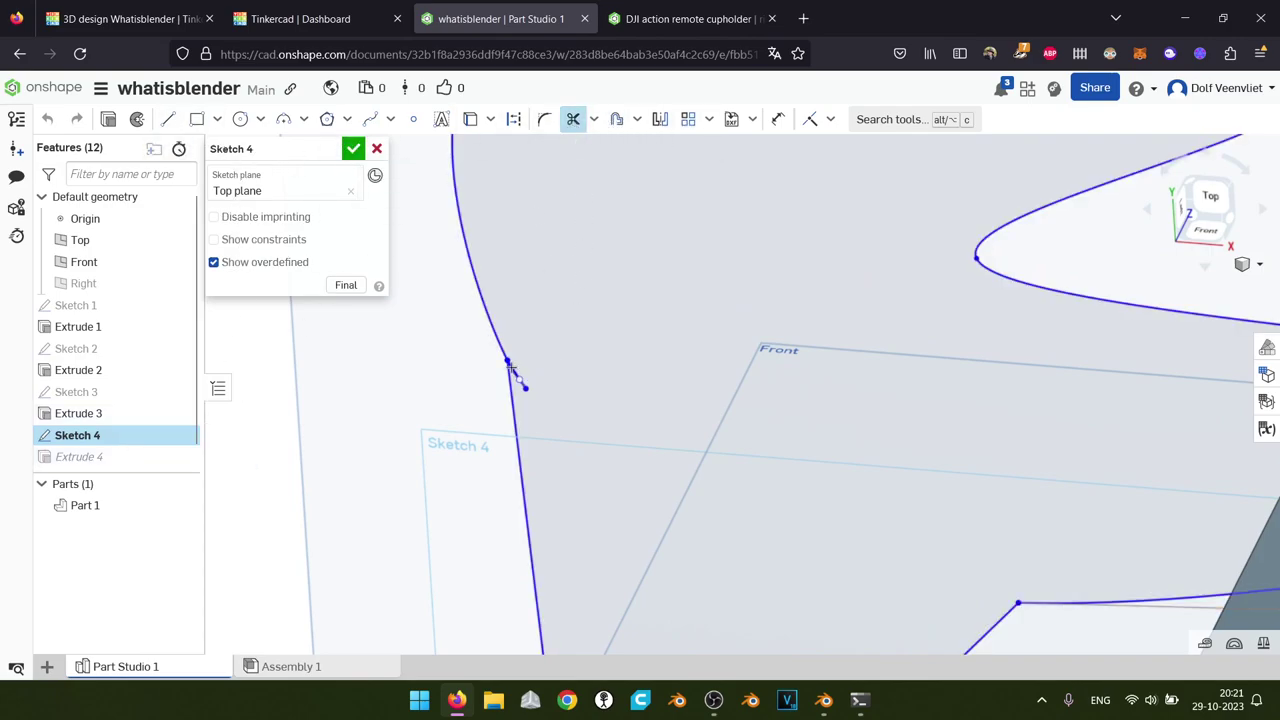
{"action": "left_click", "coordinate": [511, 371]}
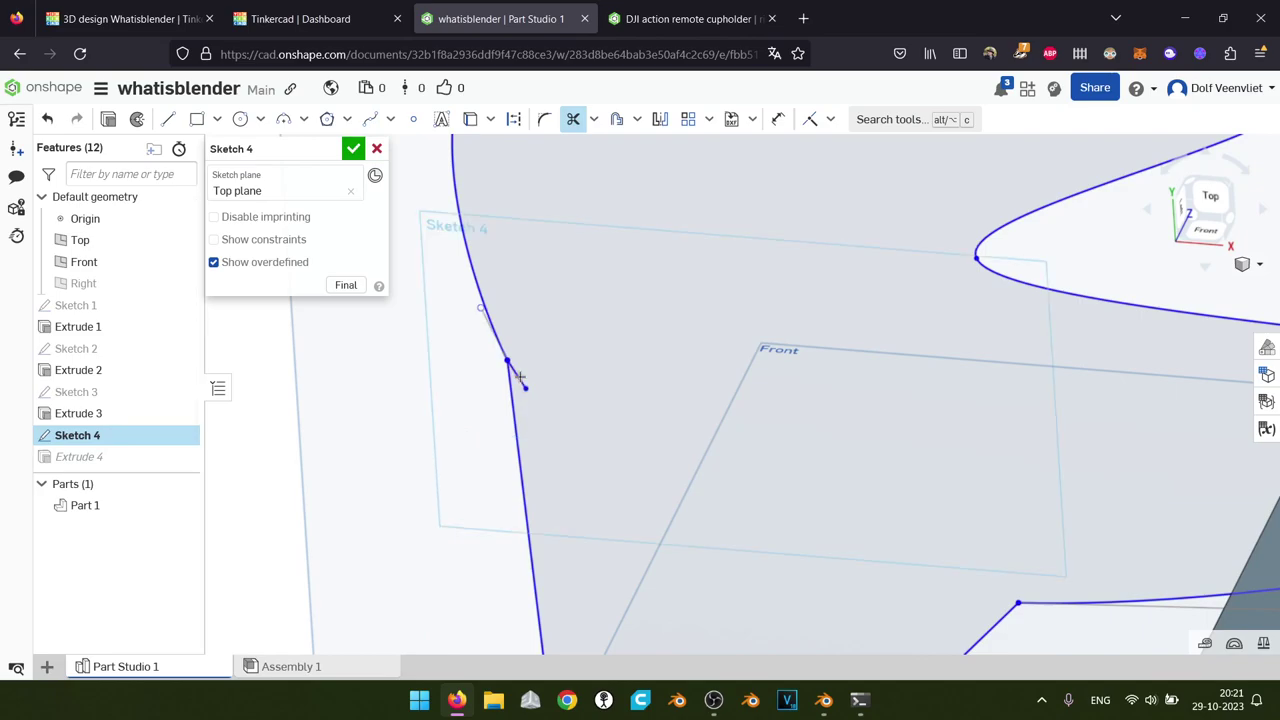
{"action": "scroll", "coordinate": [753, 418], "scroll_direction": "down", "scroll_amount": 5}
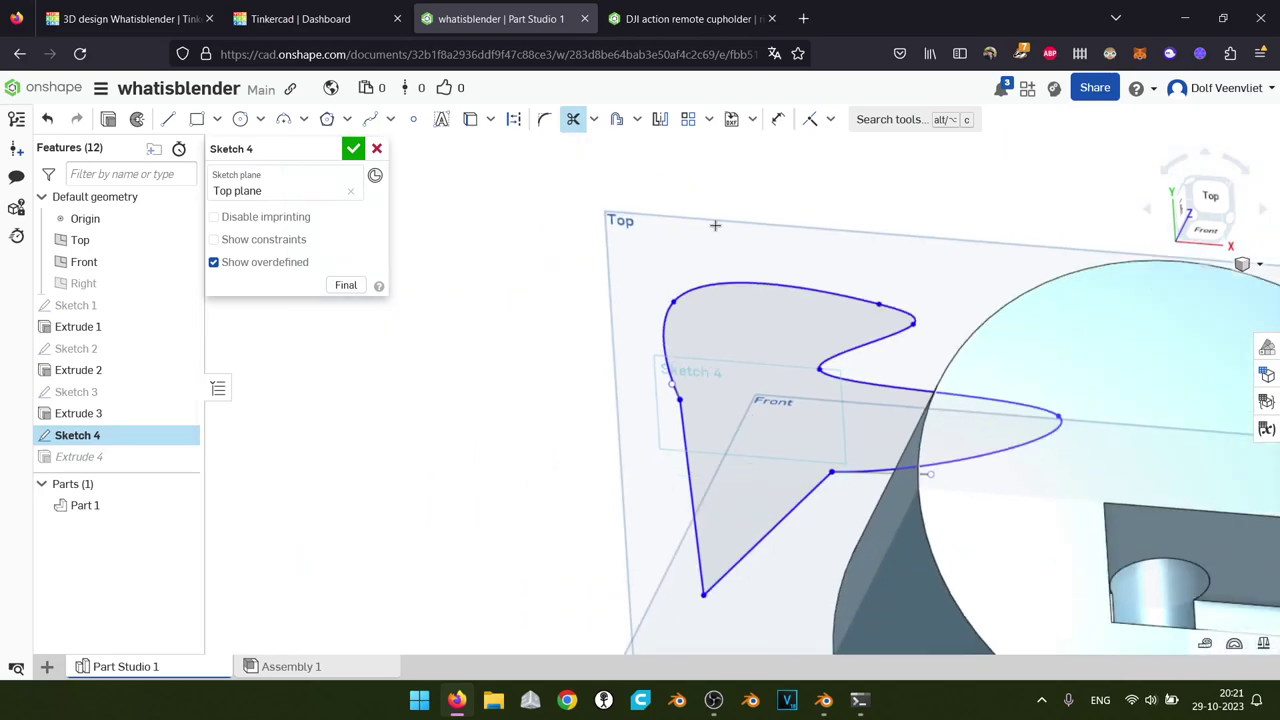
{"action": "left_click", "coordinate": [355, 150]}
Reopen the freeform profile sketch, dimension its straight left edge to 25 mm, and finish the sketch
{"action": "mouse_move", "coordinate": [851, 489]}
{"action": "right_mouse_down"}
{"action": "mouse_move", "coordinate": [988, 495]}
{"action": "mouse_move", "coordinate": [864, 466]}
{"action": "mouse_move", "coordinate": [906, 474]}
{"action": "right_mouse_up"}
{"action": "right_click_drag", "start_coordinate": [557, 374], "coordinate": [365, 433]}
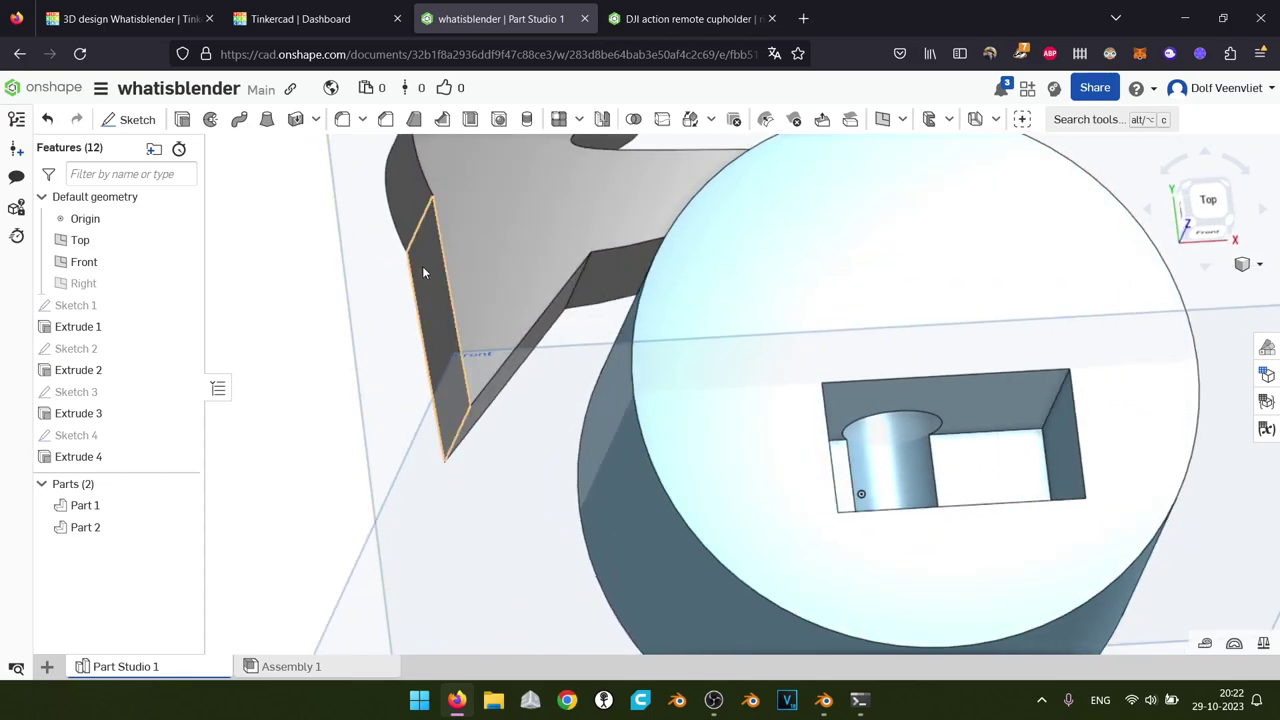
{"action": "double_click", "coordinate": [118, 439]}
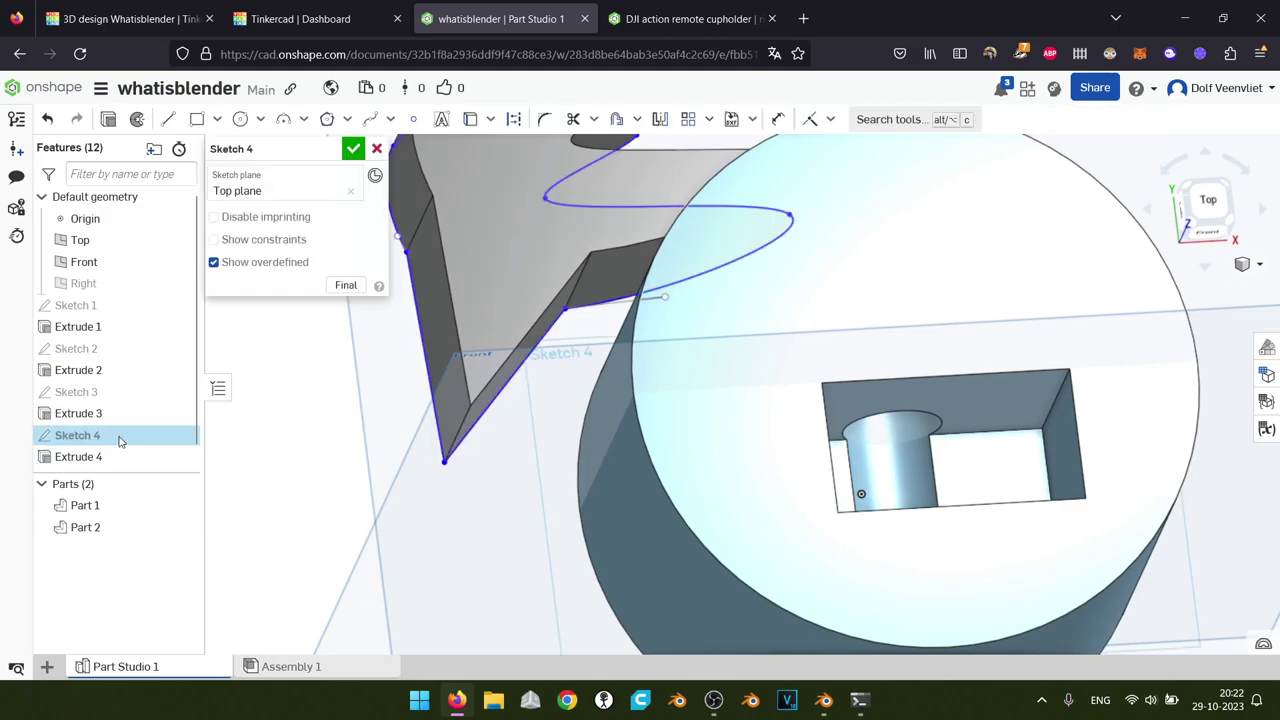
{"action": "left_click", "coordinate": [777, 119]}
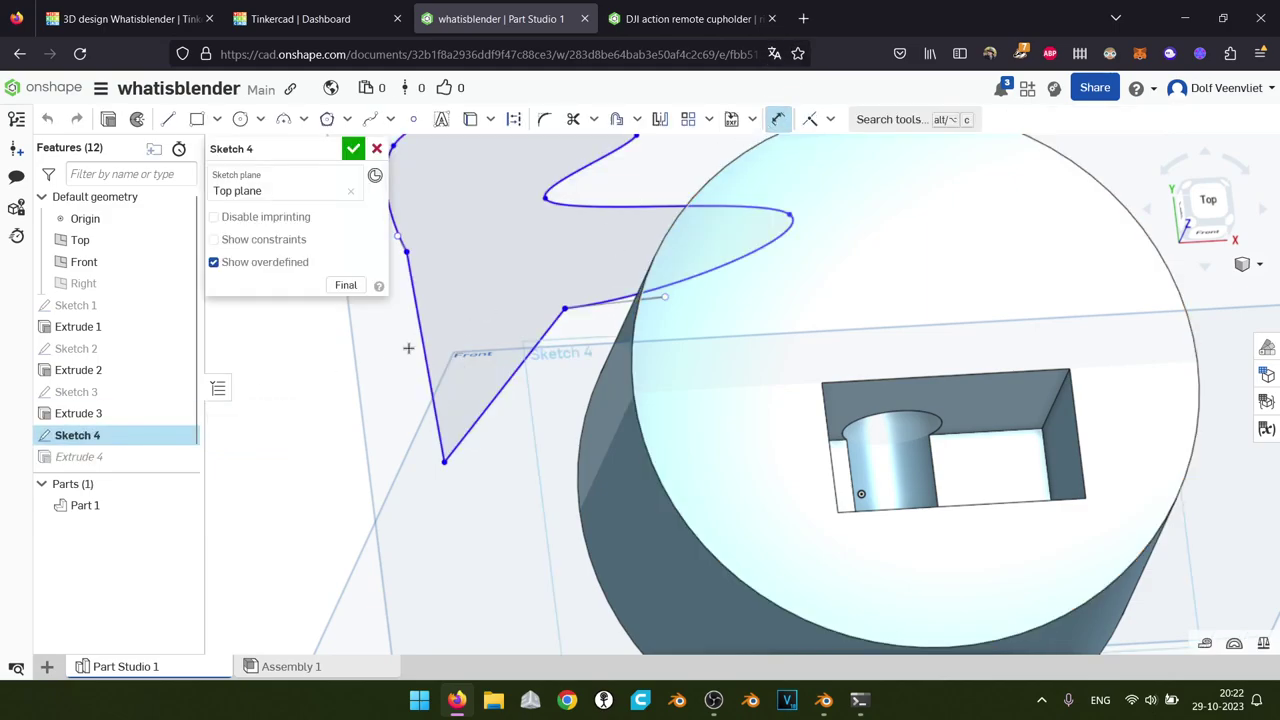
{"action": "left_click", "coordinate": [421, 342]}
{"action": "left_click", "coordinate": [385, 353]}
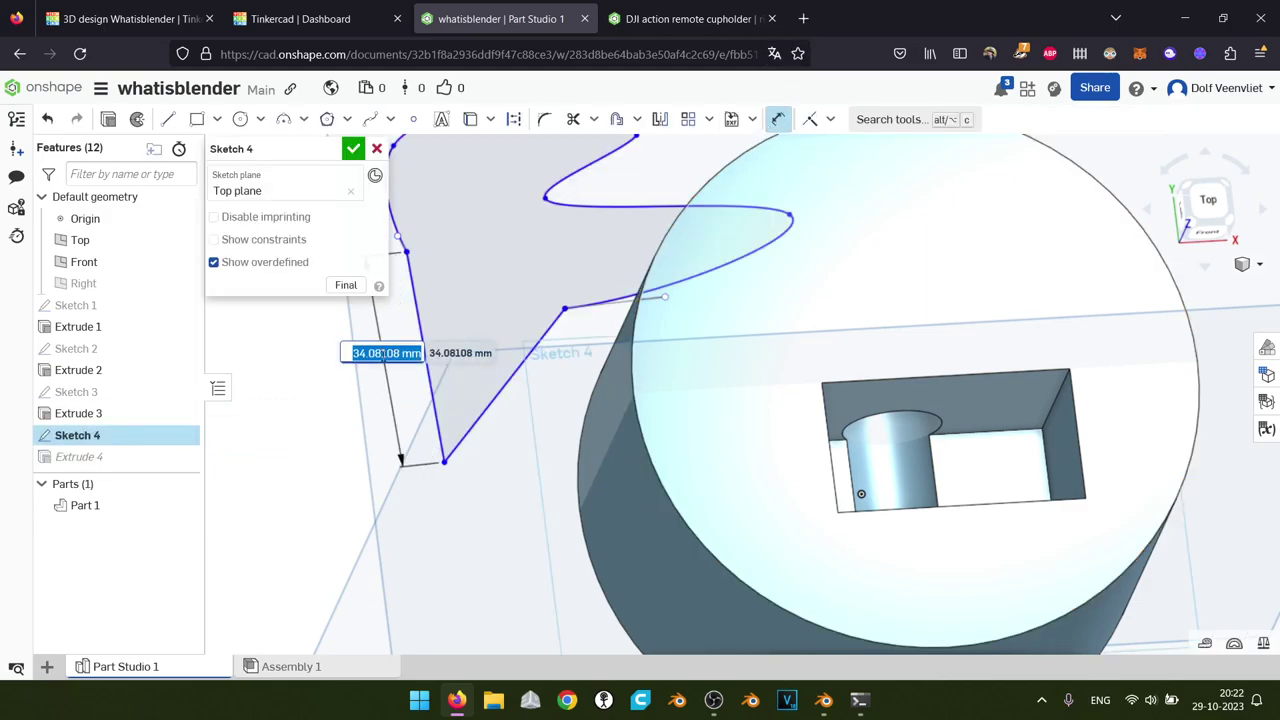
{"action": "type", "text": "25"}
{"action": "key", "text": "Return"}
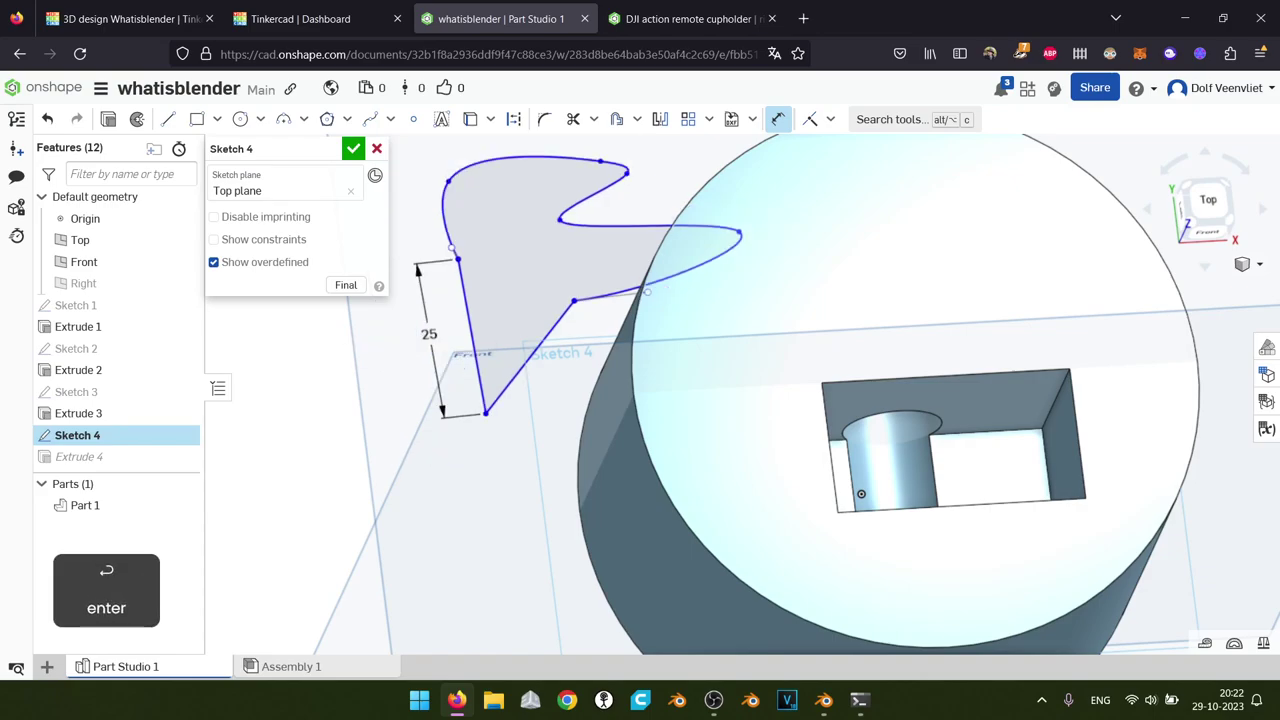
{"action": "left_click", "coordinate": [353, 149]}
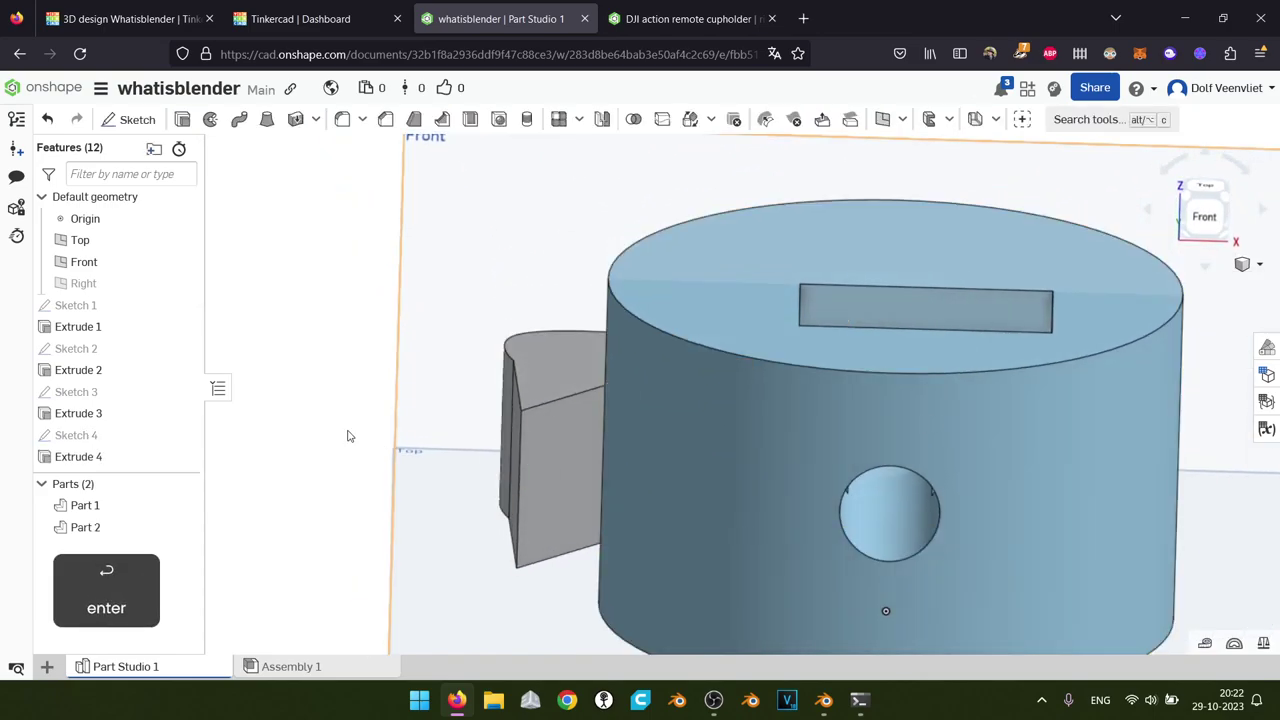
Reopen the hole's circle sketch on the Front plane and dimension the circle's diameter to 20 mm
{"action": "double_click", "coordinate": [86, 391]}
{"action": "left_click", "coordinate": [1204, 216]}
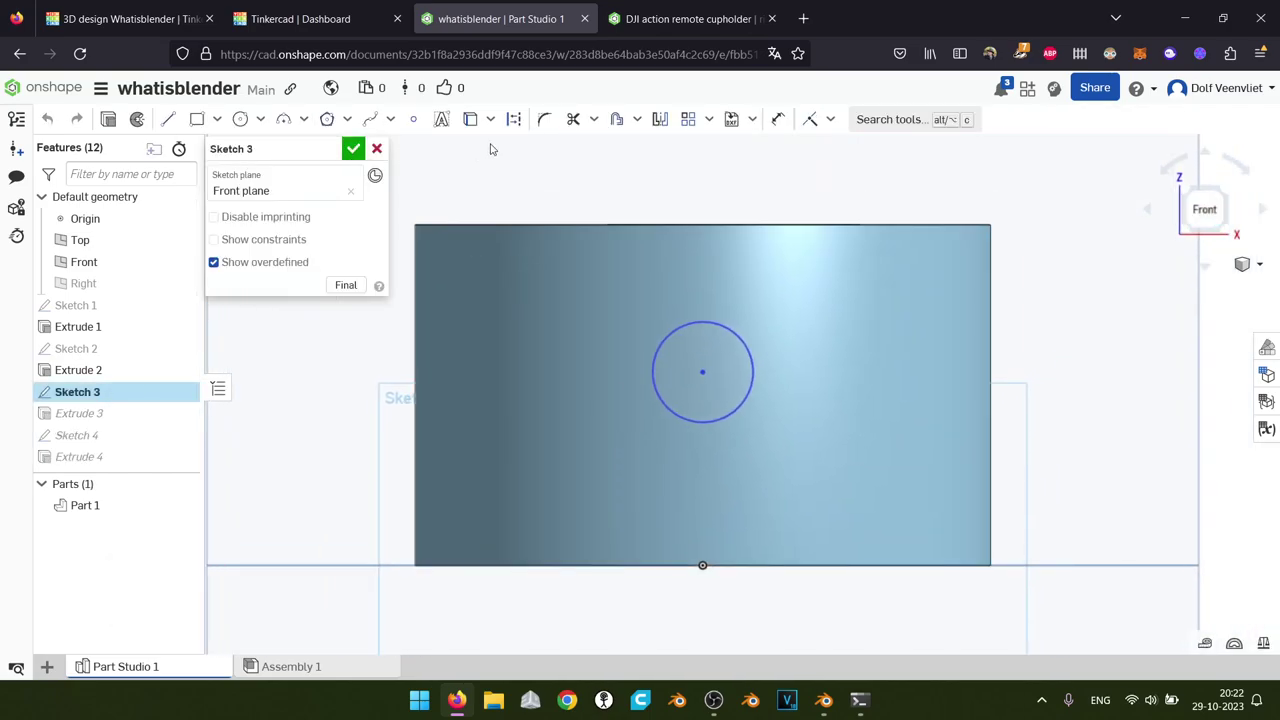
{"action": "left_click", "coordinate": [779, 120]}
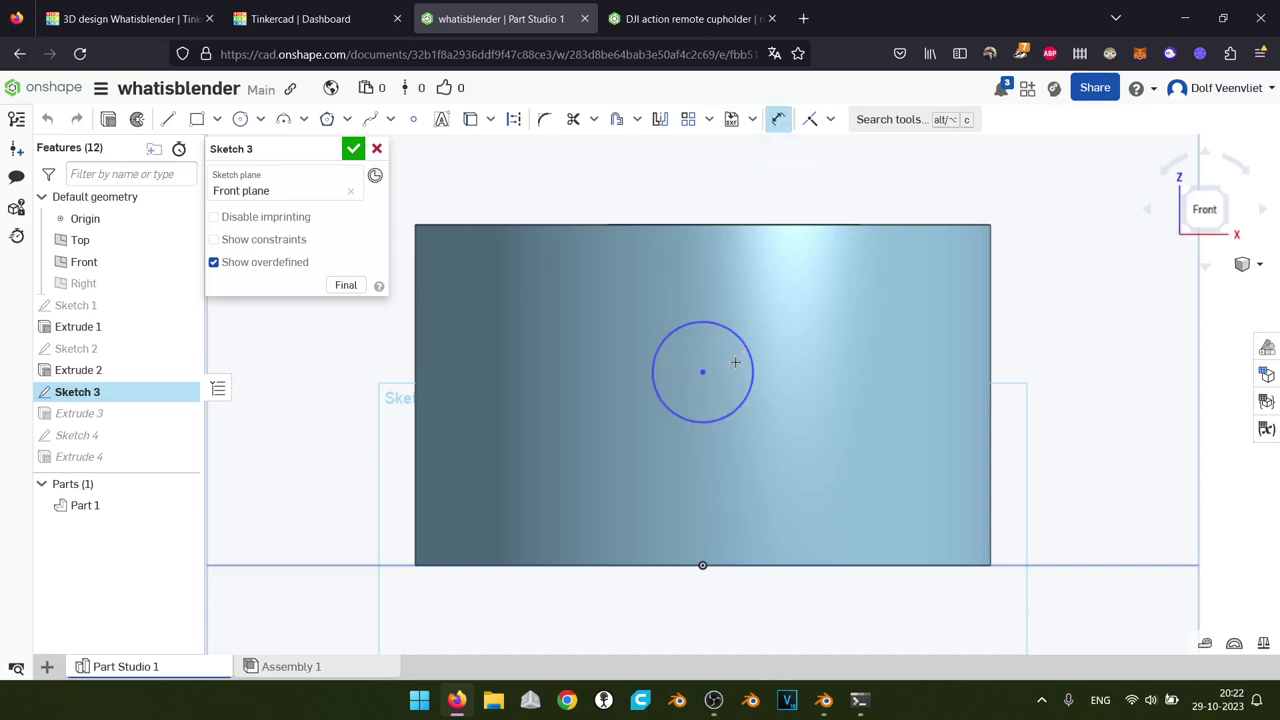
{"action": "left_click", "coordinate": [745, 353]}
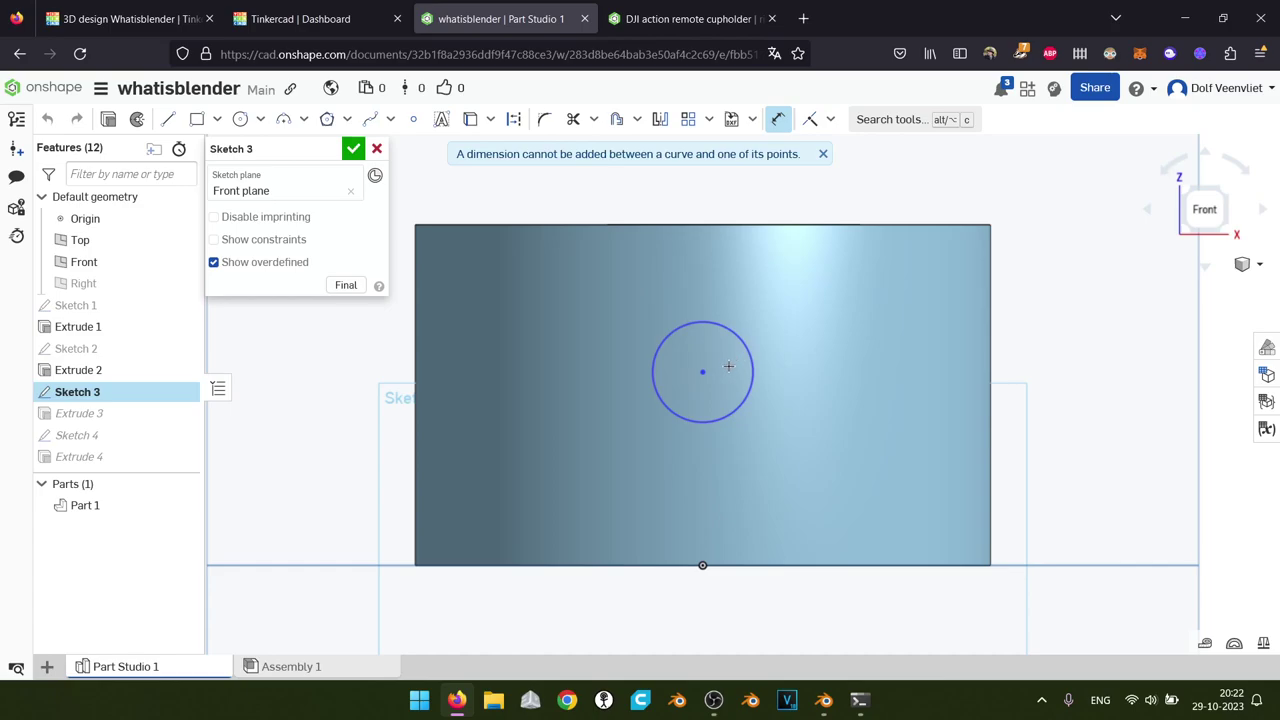
{"action": "middle_click_drag", "start_coordinate": [752, 382], "coordinate": [748, 388]}
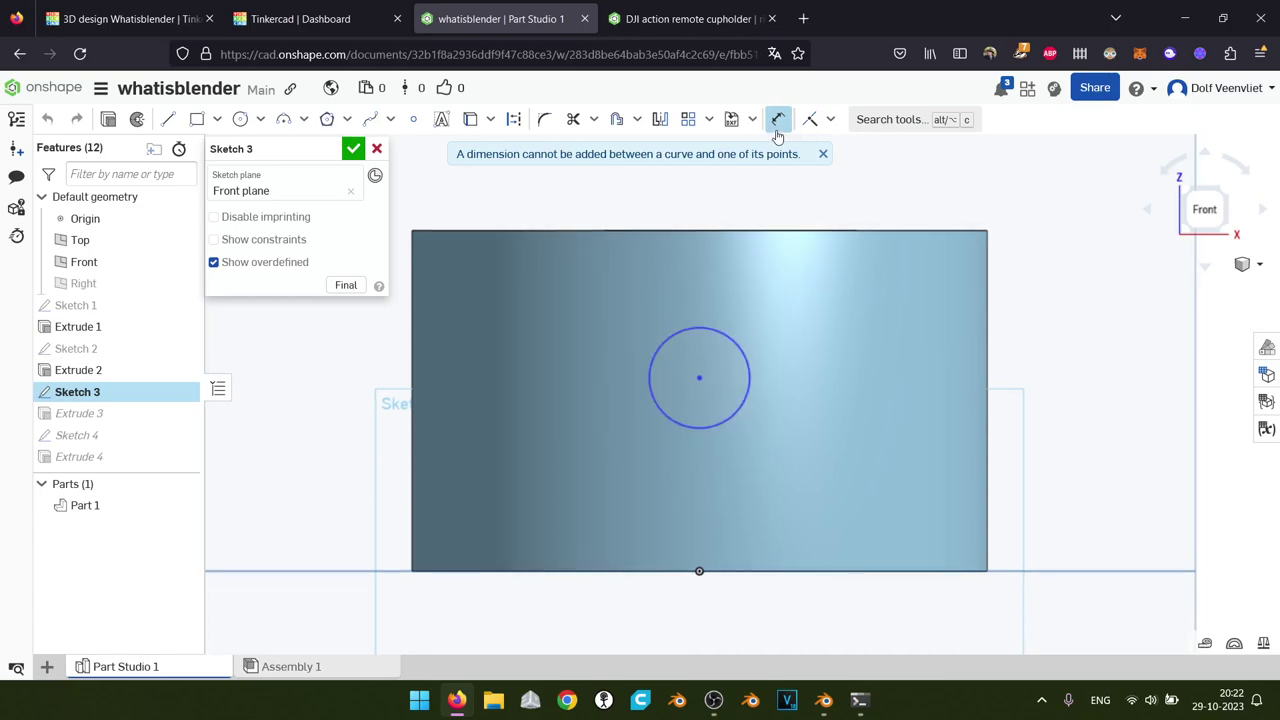
{"action": "left_click", "coordinate": [737, 342]}
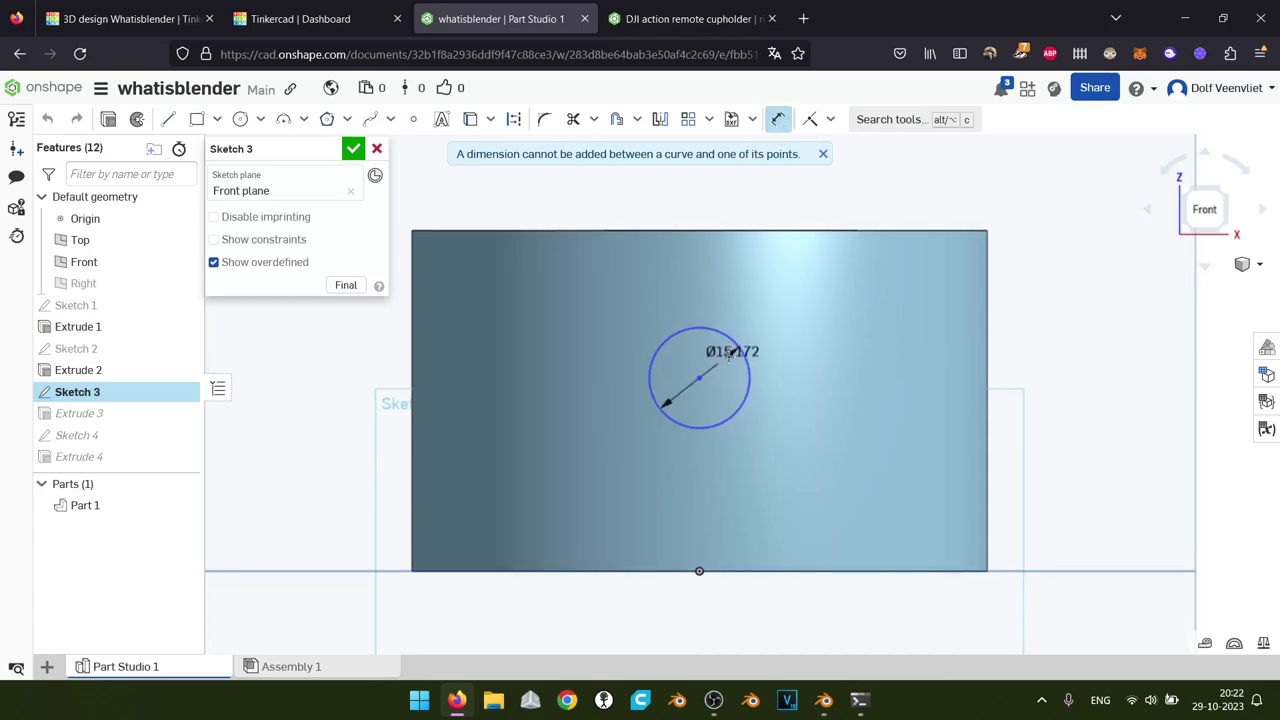
{"action": "left_click", "coordinate": [720, 367]}
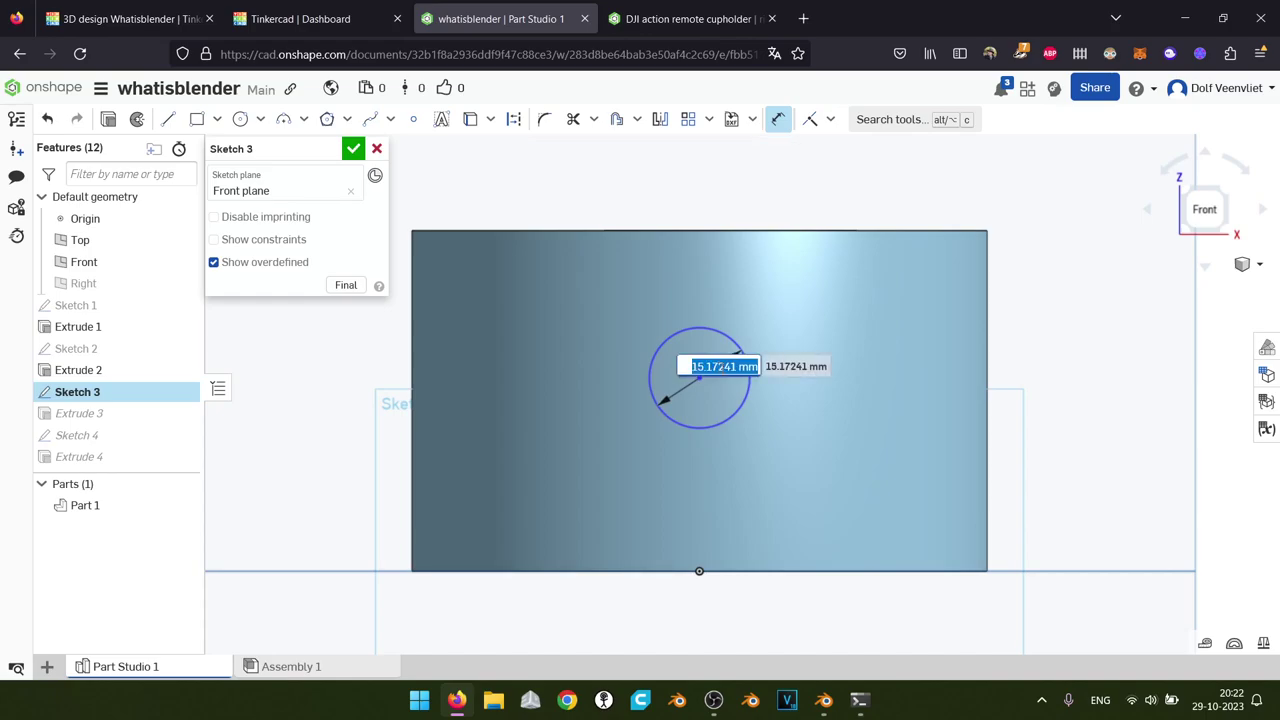
{"action": "type", "text": "20"}
{"action": "key", "text": "Return"}
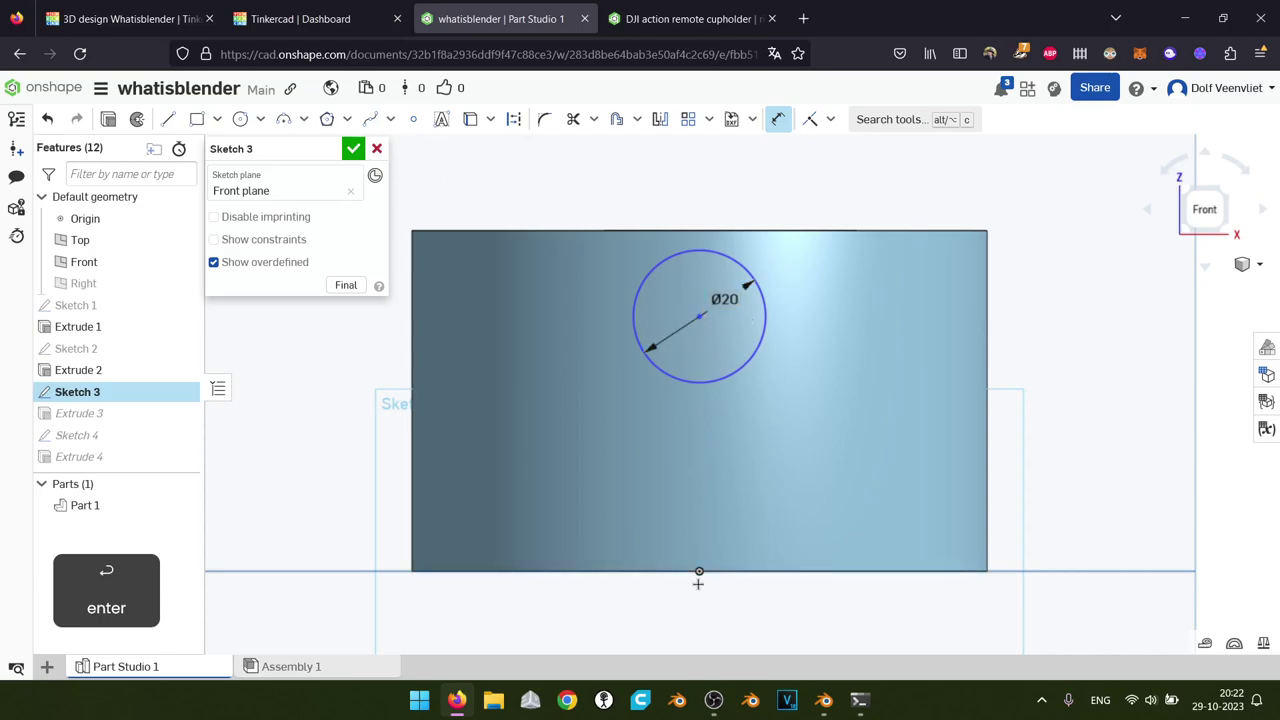
Dimension the circle's centre 25 mm vertically above the origin and finish the sketch
{"action": "left_click", "coordinate": [698, 572]}
{"action": "left_click", "coordinate": [875, 540]}
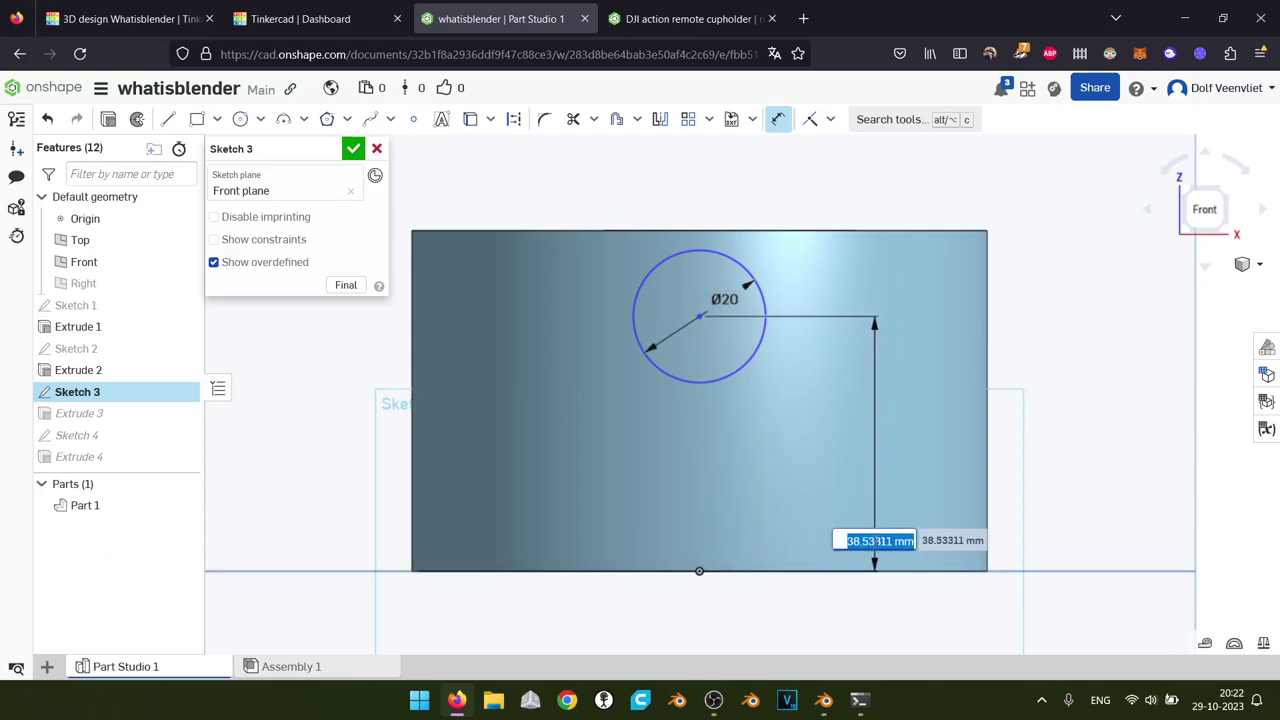
{"action": "type", "text": "25"}
{"action": "key", "text": "Return"}
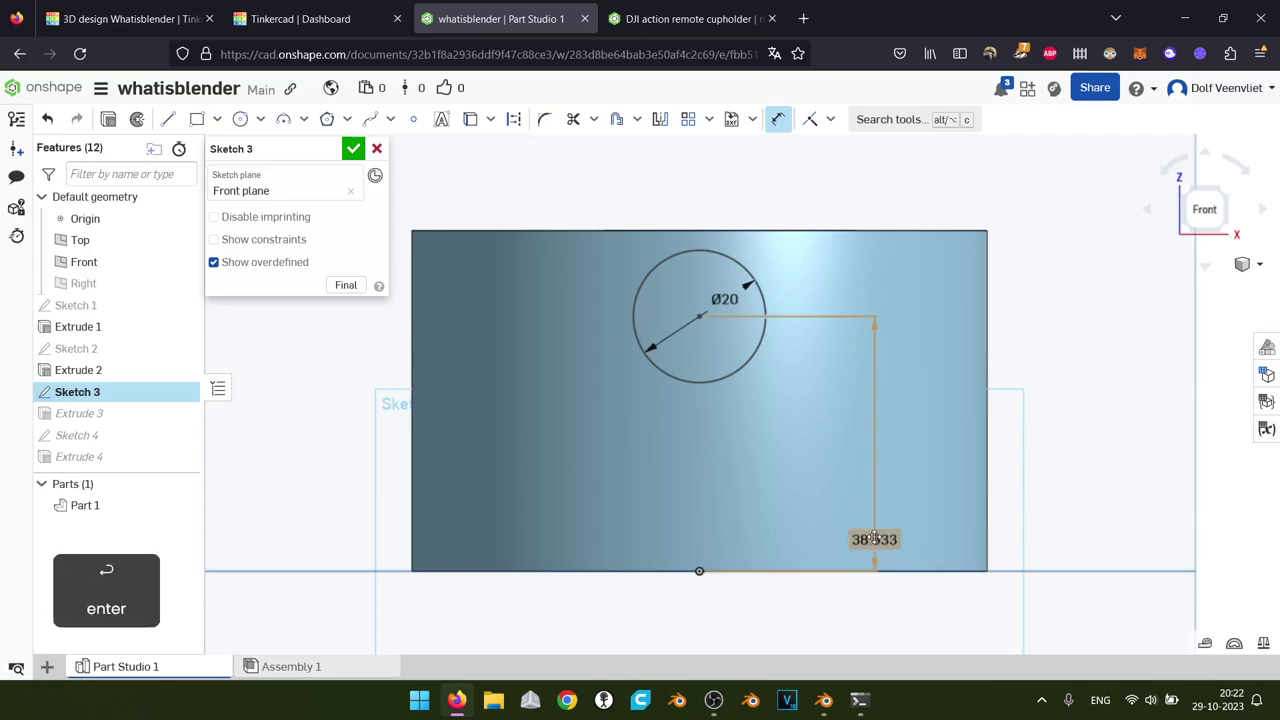
{"action": "left_click", "coordinate": [353, 148]}
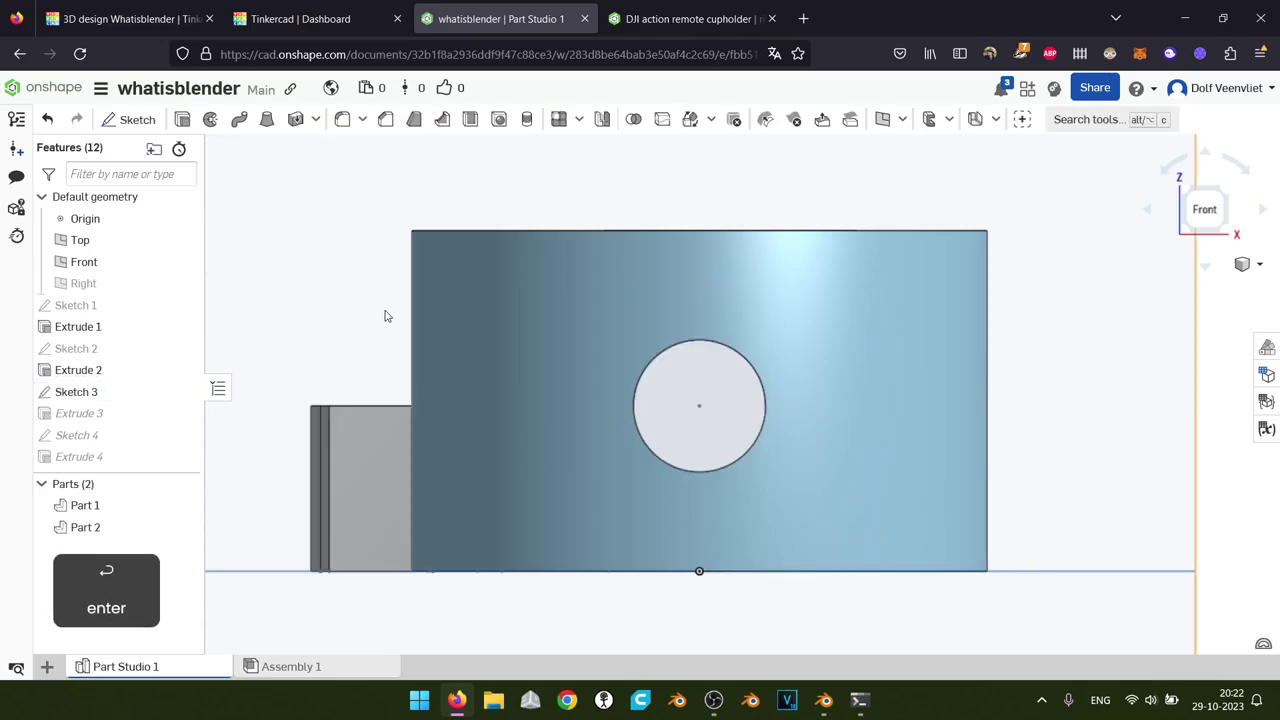
{"action": "mouse_move", "coordinate": [343, 414]}
{"action": "right_mouse_down"}
{"action": "mouse_move", "coordinate": [406, 431]}
{"action": "mouse_move", "coordinate": [366, 429]}
{"action": "right_mouse_up"}
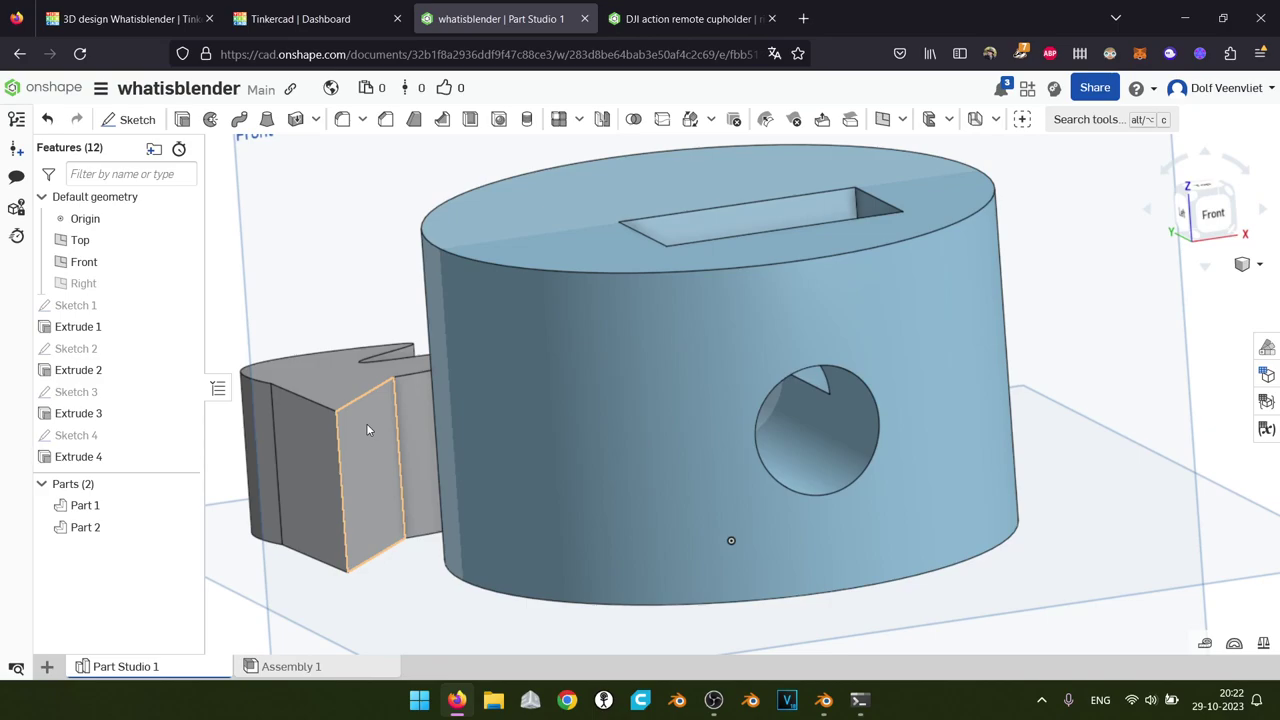
{"action": "right_click_drag", "start_coordinate": [366, 423], "coordinate": [1116, 610]}
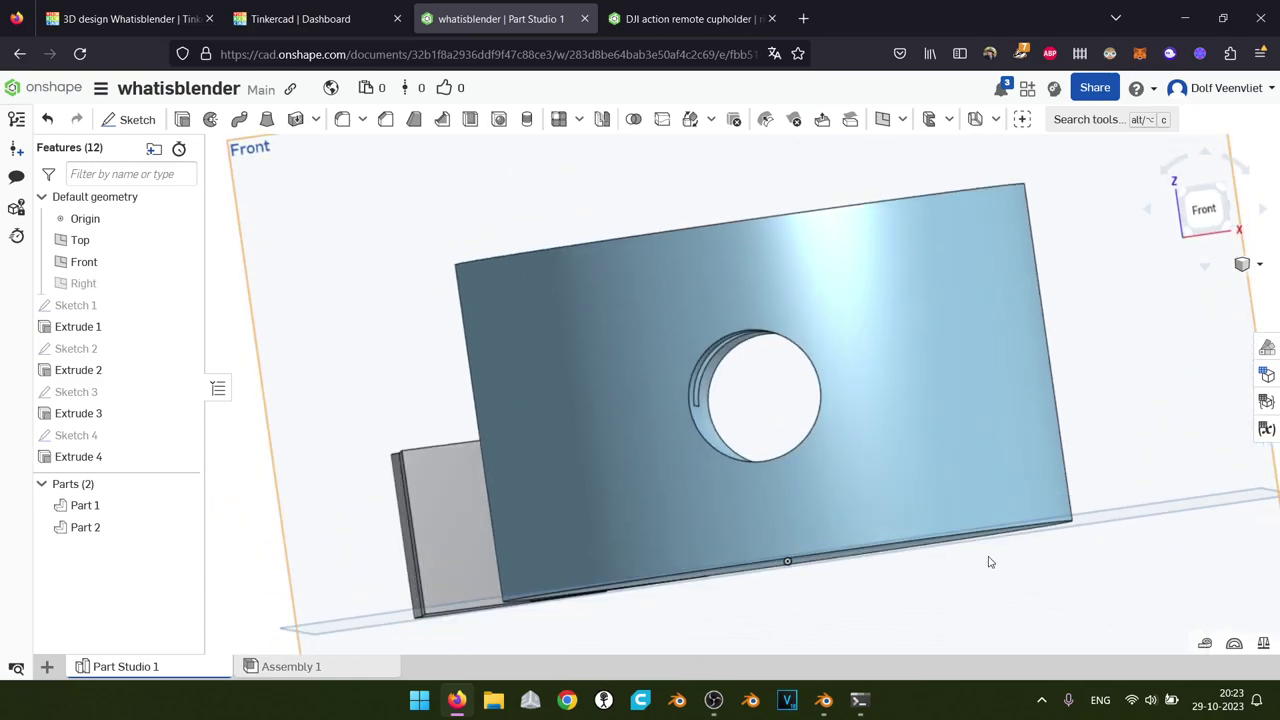
Reopen the hole's circle sketch, set the circle's diameter to 12 mm, and finish the sketch
{"action": "left_click", "coordinate": [76, 392]}
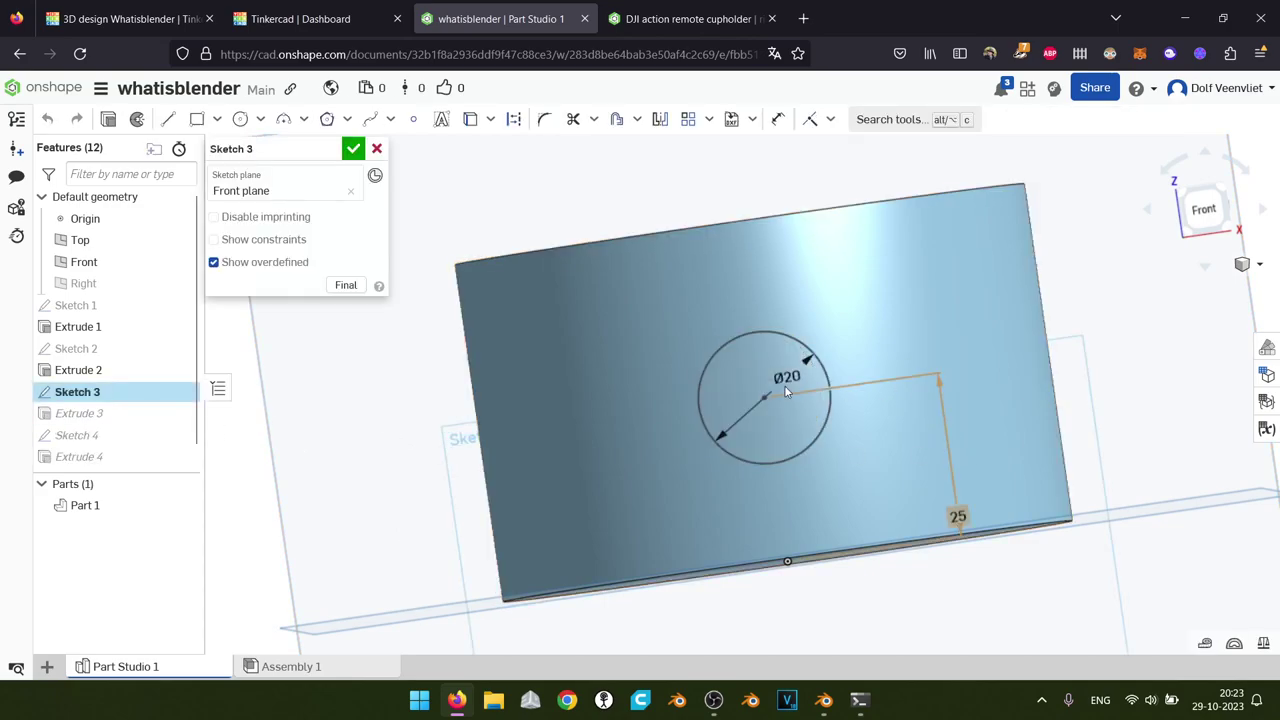
{"action": "double_click", "coordinate": [787, 377]}
{"action": "type", "text": "12"}
{"action": "key", "text": "Return"}
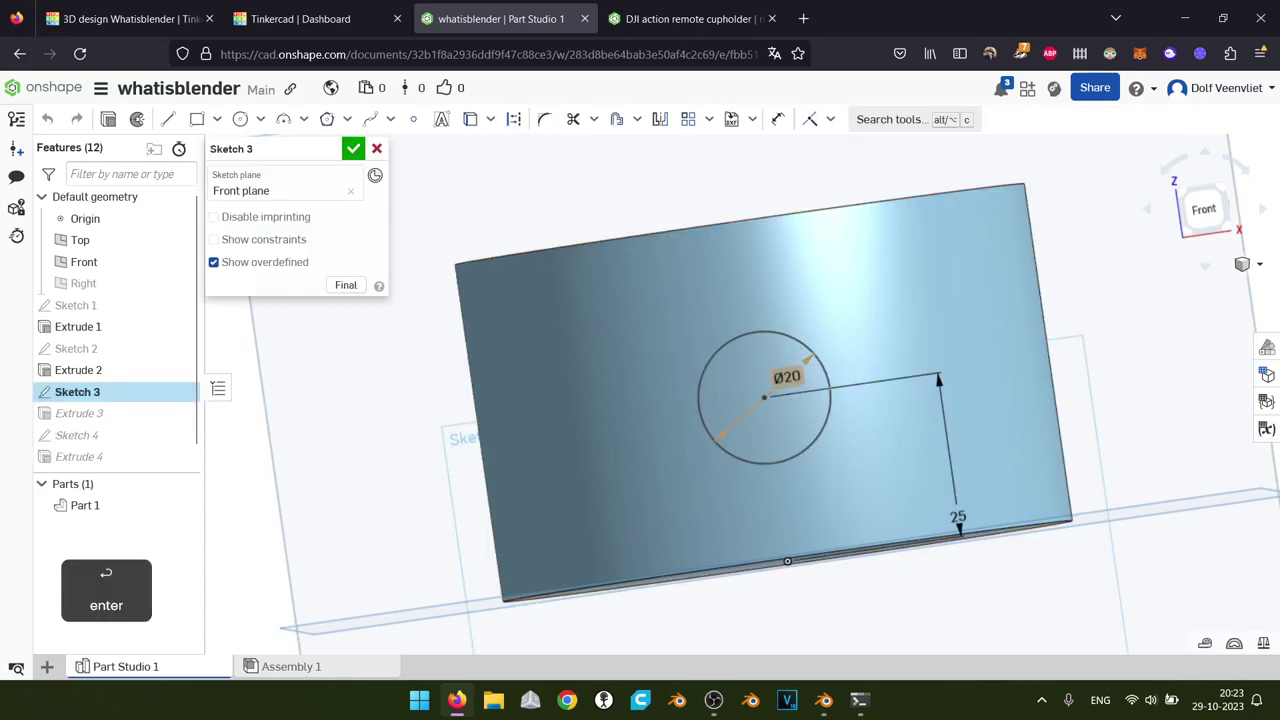
{"action": "left_click", "coordinate": [354, 150]}
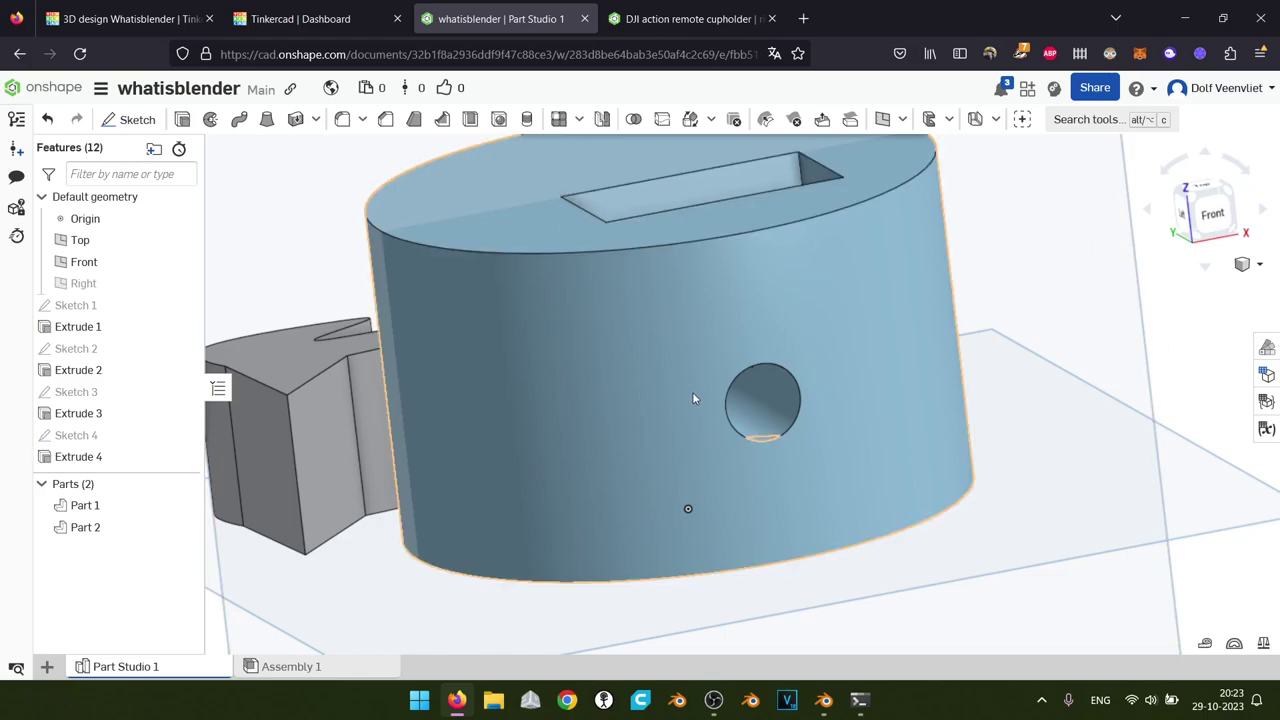
Switch to the DJI action remote cupholder document and examine the cup's interior, strap loops and magnet holes from all sides
{"action": "left_click", "coordinate": [729, 9]}
{"action": "right_click_drag", "start_coordinate": [1019, 504], "coordinate": [1004, 572]}
{"action": "middle_click_drag", "start_coordinate": [1017, 562], "coordinate": [849, 500]}
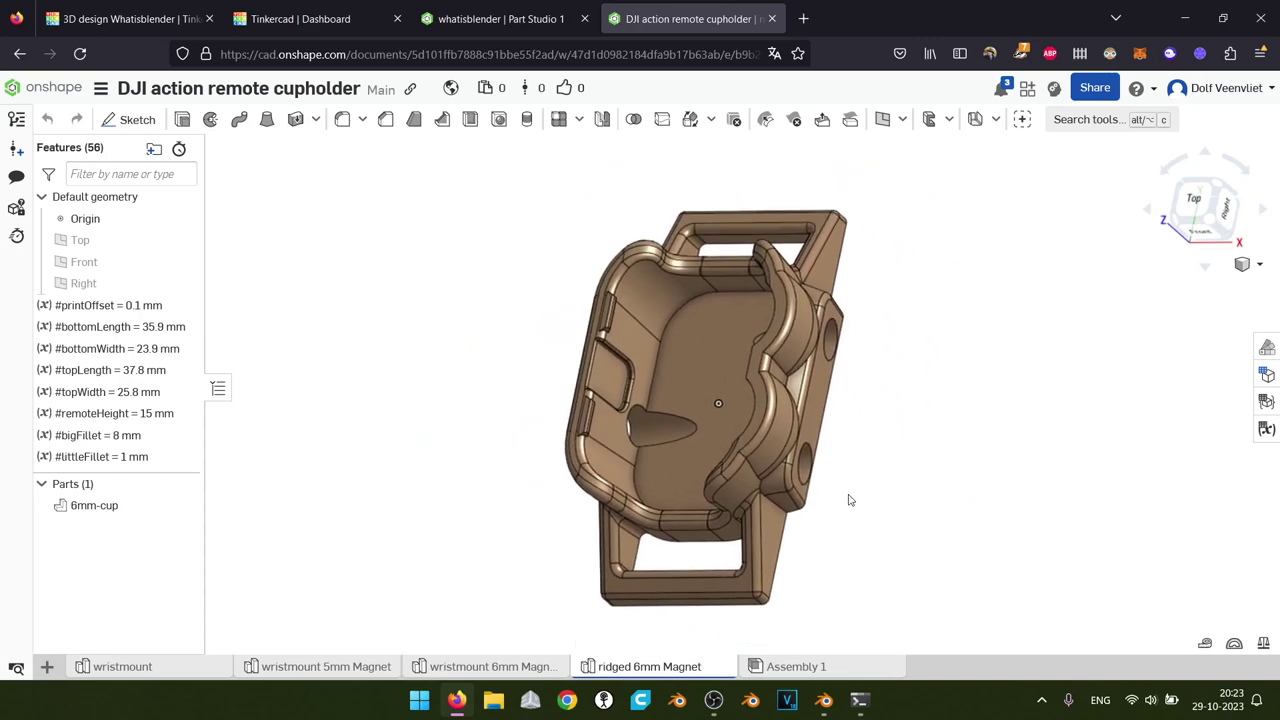
{"action": "right_click_drag", "start_coordinate": [920, 531], "coordinate": [1017, 489]}
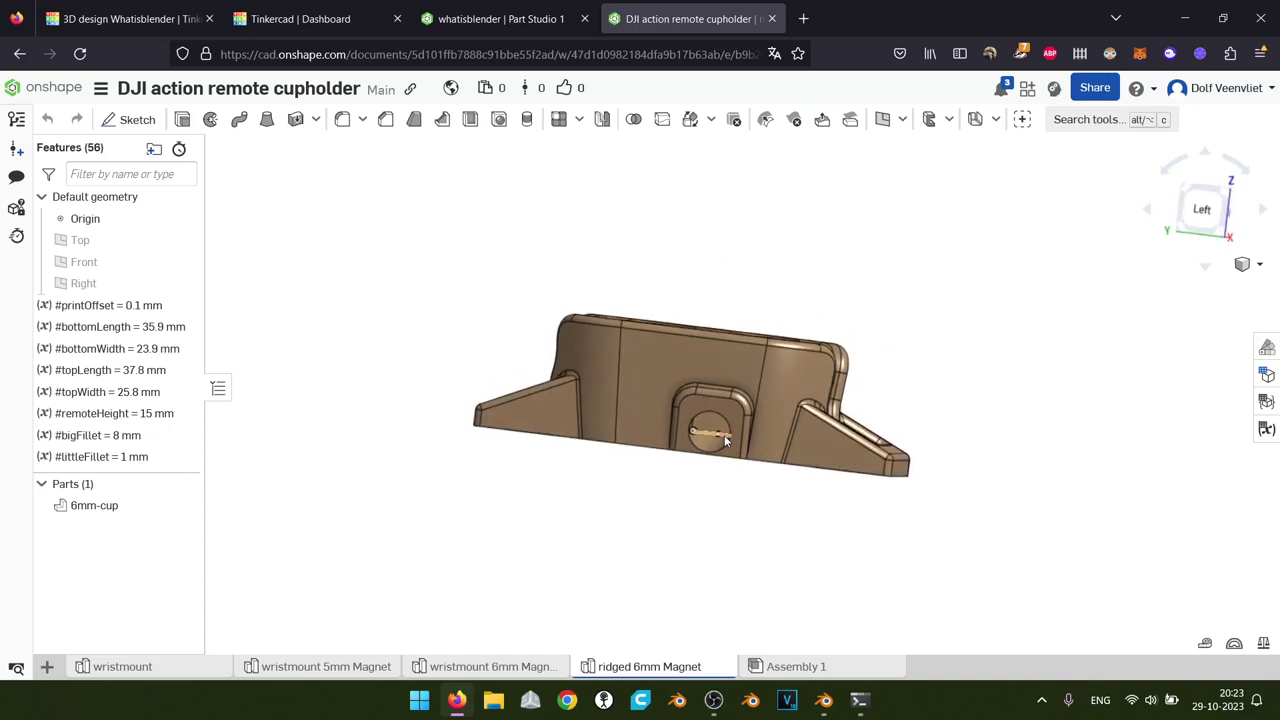
{"action": "right_click_drag", "start_coordinate": [733, 428], "coordinate": [963, 540]}
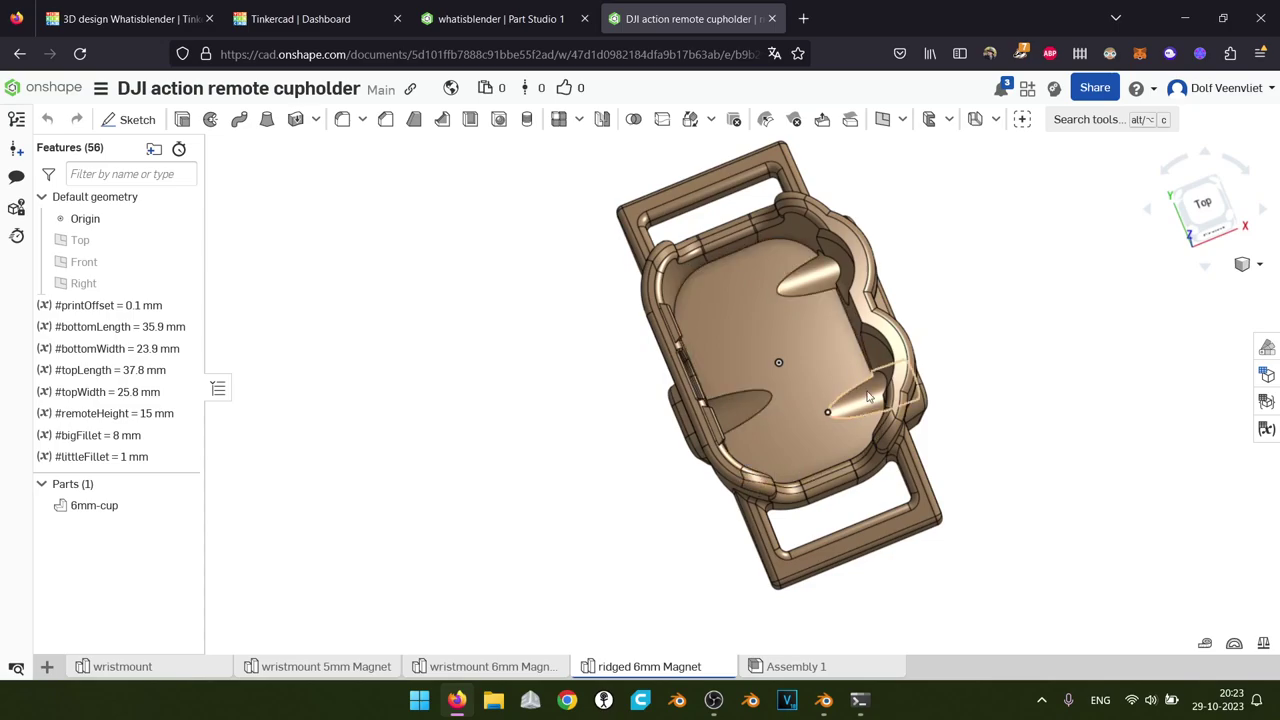
{"action": "right_click_drag", "start_coordinate": [727, 245], "coordinate": [732, 404]}
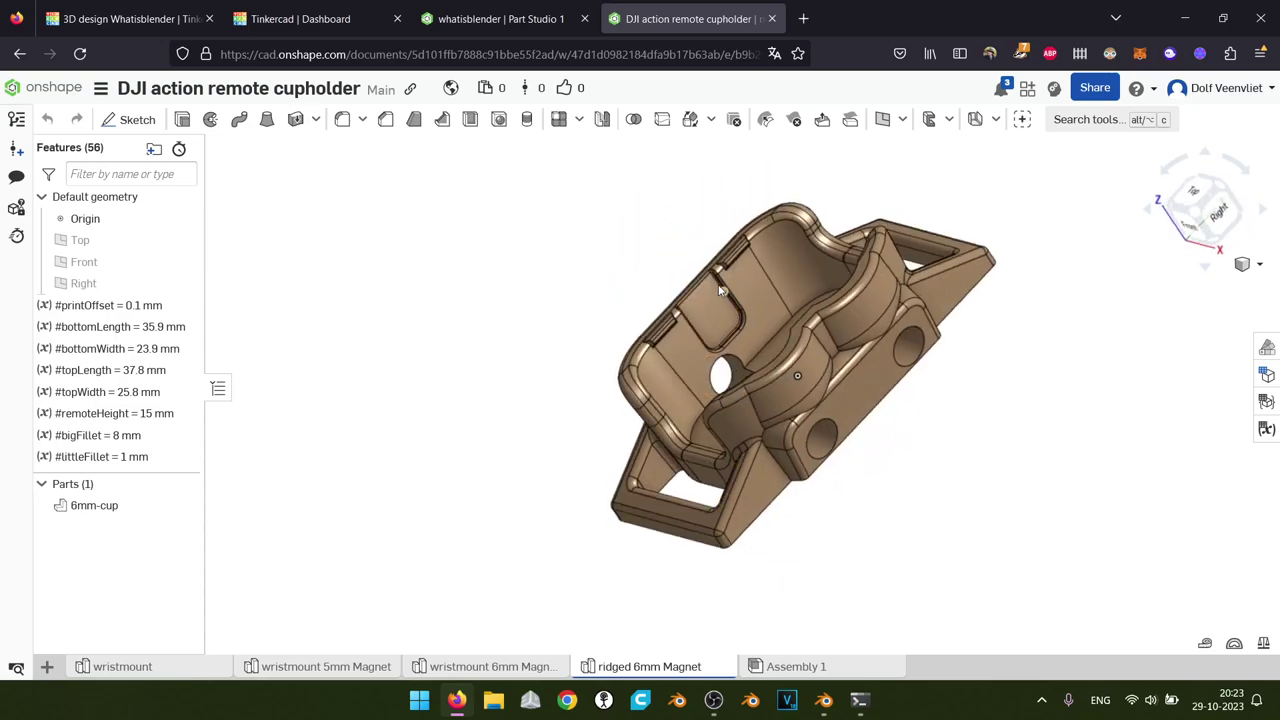
{"action": "right_click_drag", "start_coordinate": [718, 307], "coordinate": [690, 354]}
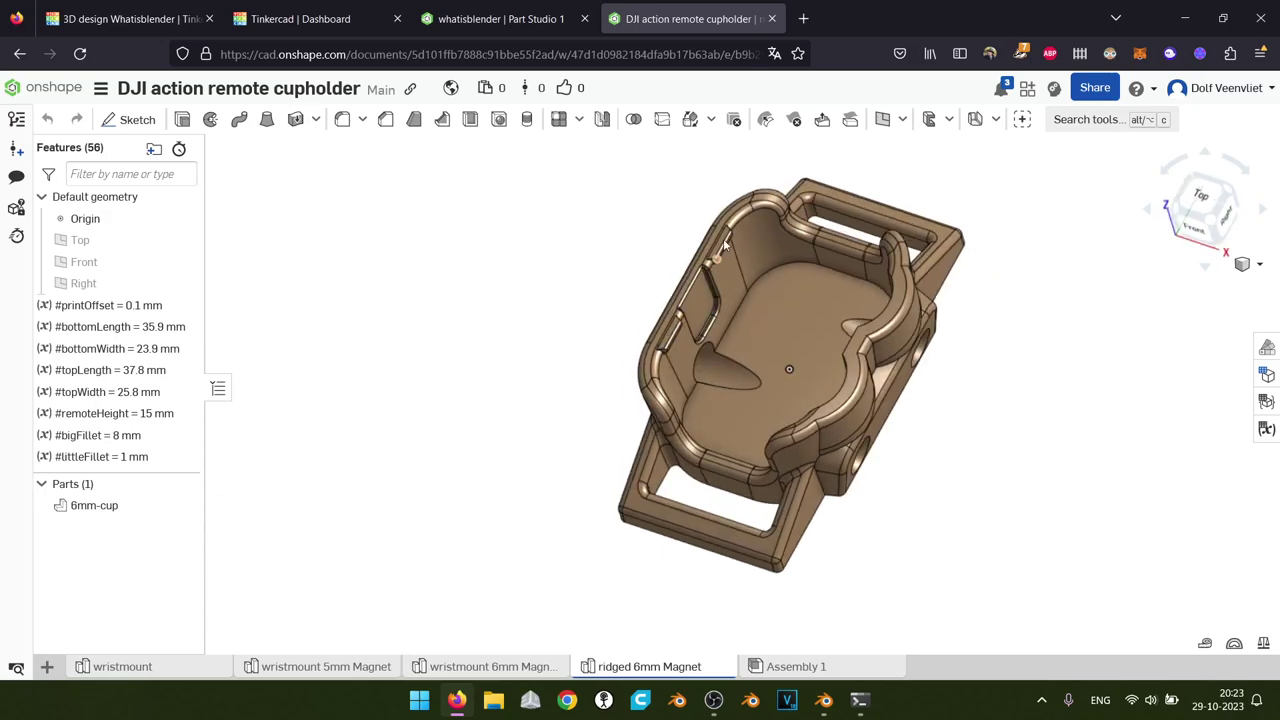
{"action": "right_click_drag", "start_coordinate": [900, 449], "coordinate": [970, 427]}
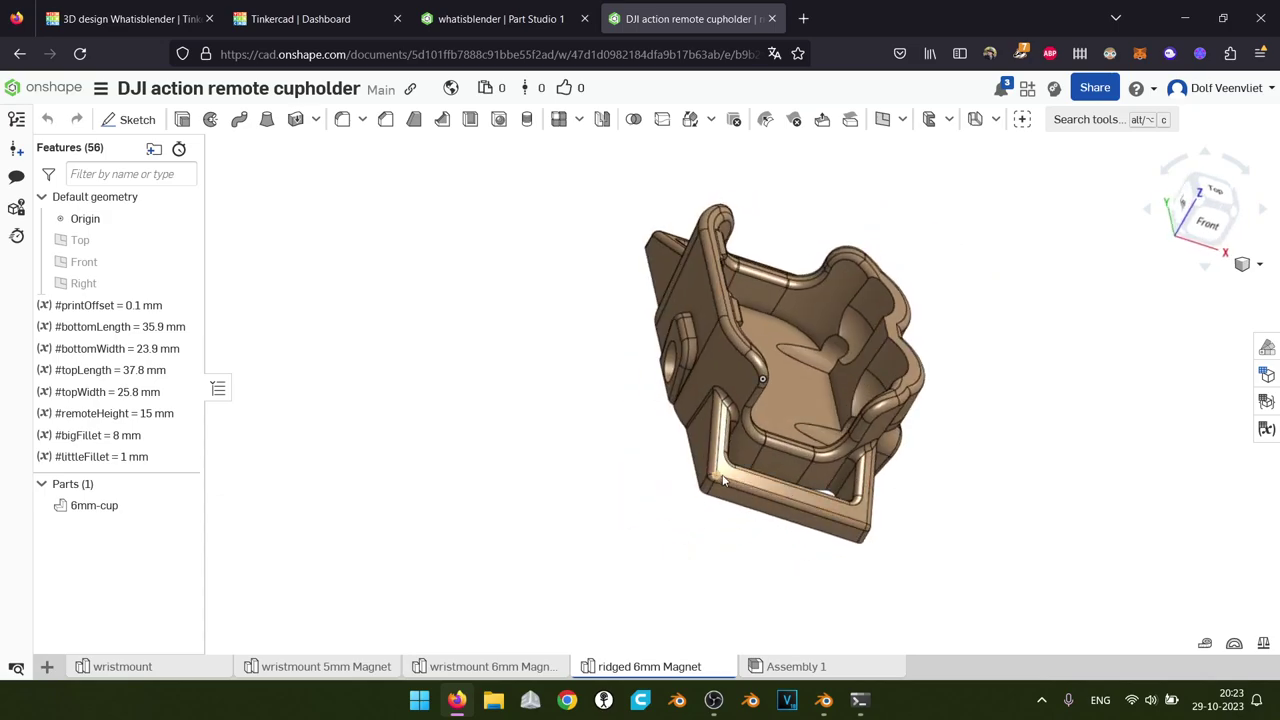
{"action": "right_click_drag", "start_coordinate": [908, 514], "coordinate": [851, 566]}
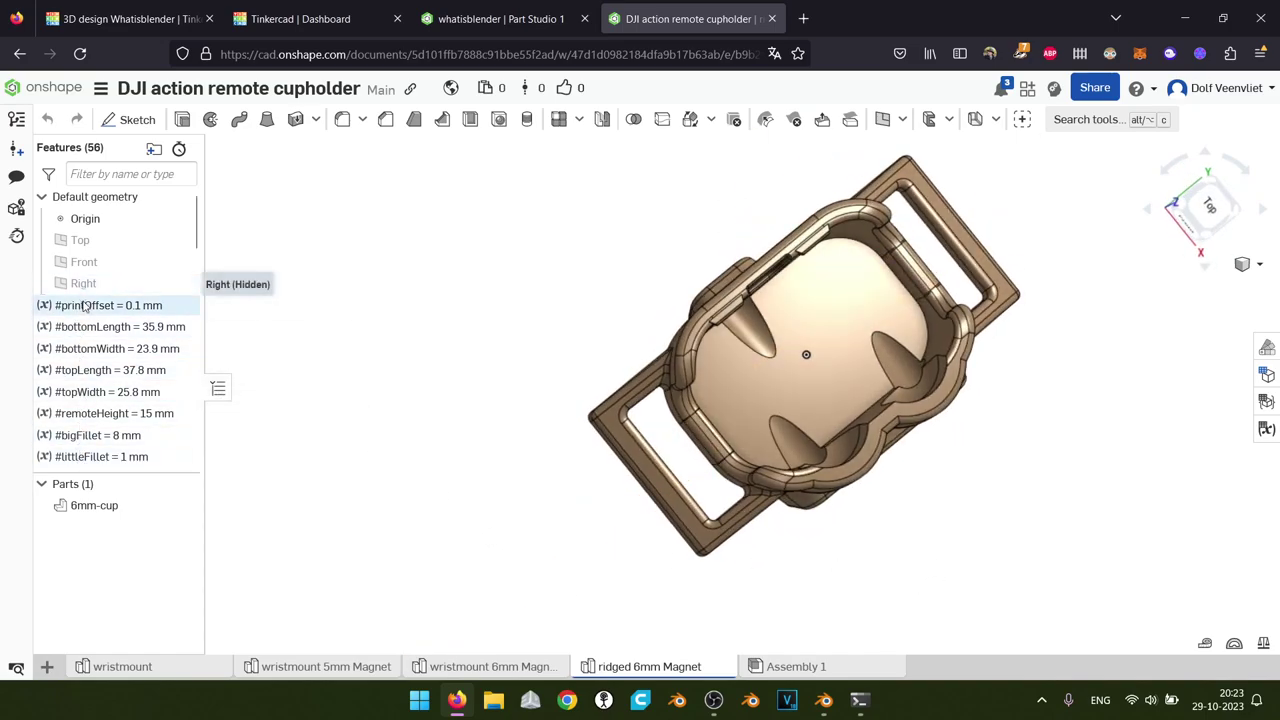
{"action": "right_click_drag", "start_coordinate": [850, 260], "coordinate": [812, 572]}
{"action": "right_click_drag", "start_coordinate": [928, 578], "coordinate": [349, 440]}
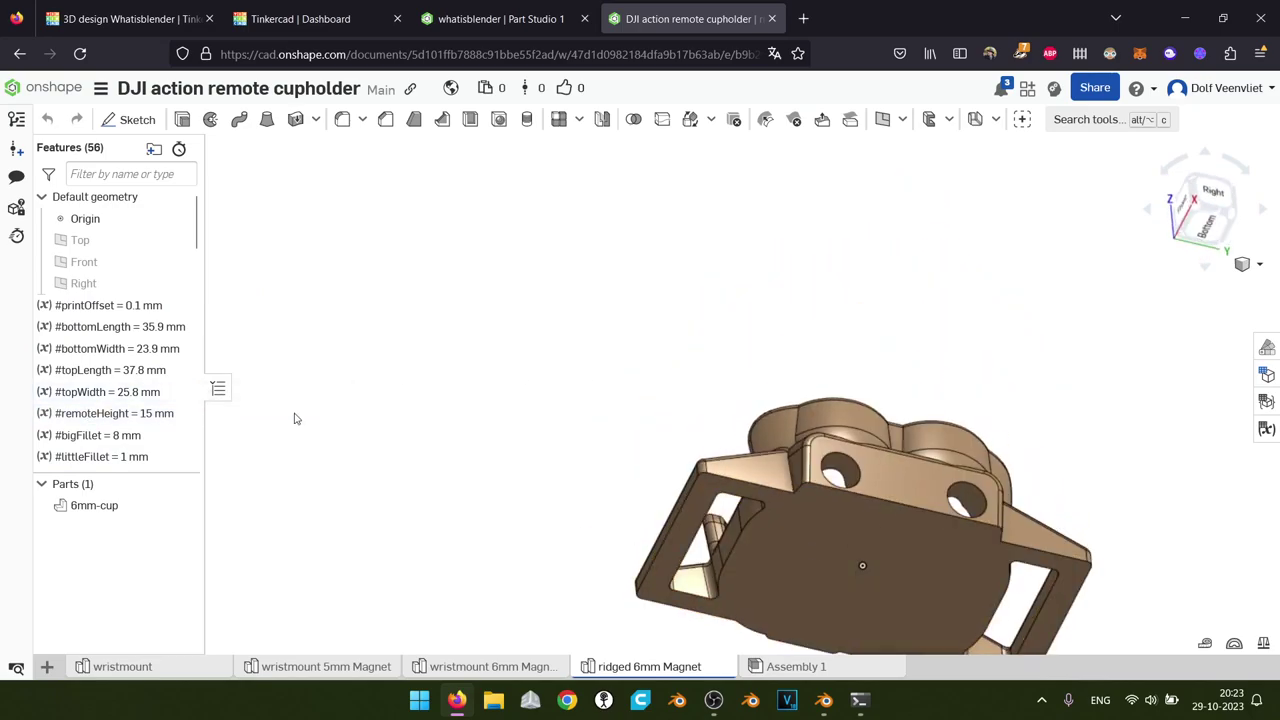
Set the magnetSize variable to 5 mm+(2*#printOffset) and check the magnet holes on the cup's side
{"action": "scroll", "coordinate": [150, 392], "scroll_direction": "down", "scroll_amount": 3}
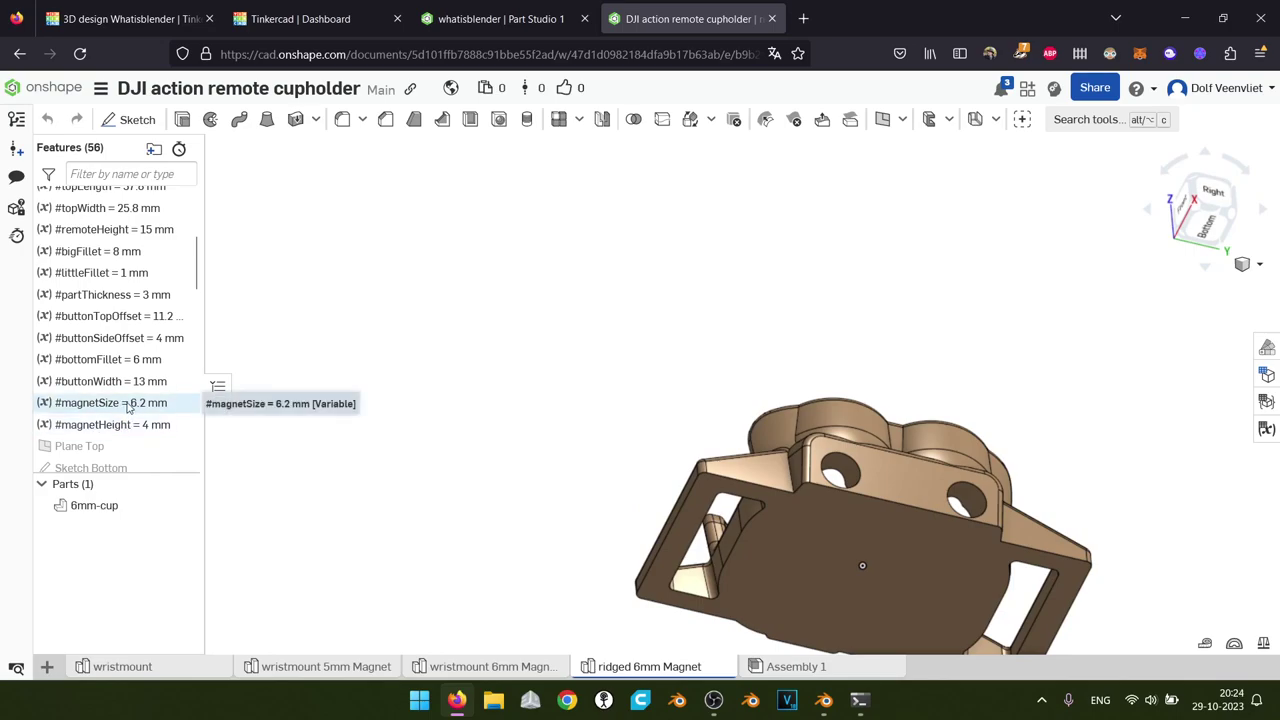
{"action": "double_click", "coordinate": [128, 404]}
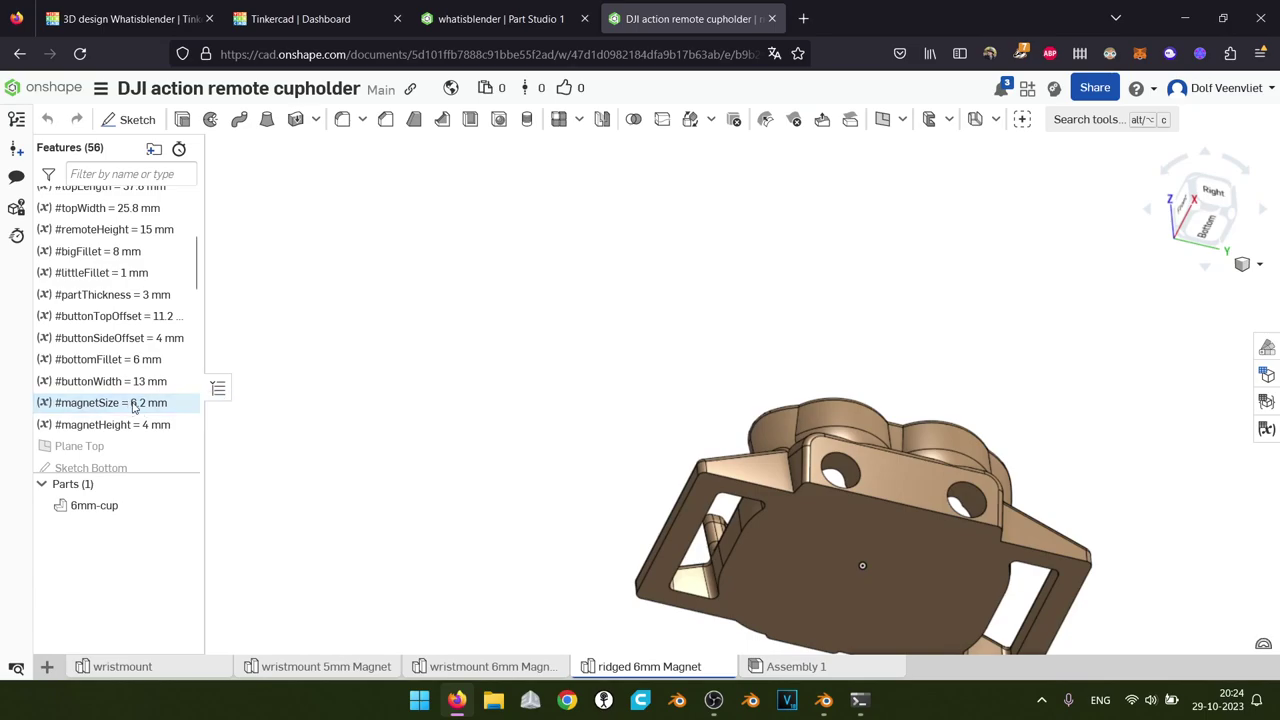
{"action": "left_click", "coordinate": [290, 242]}
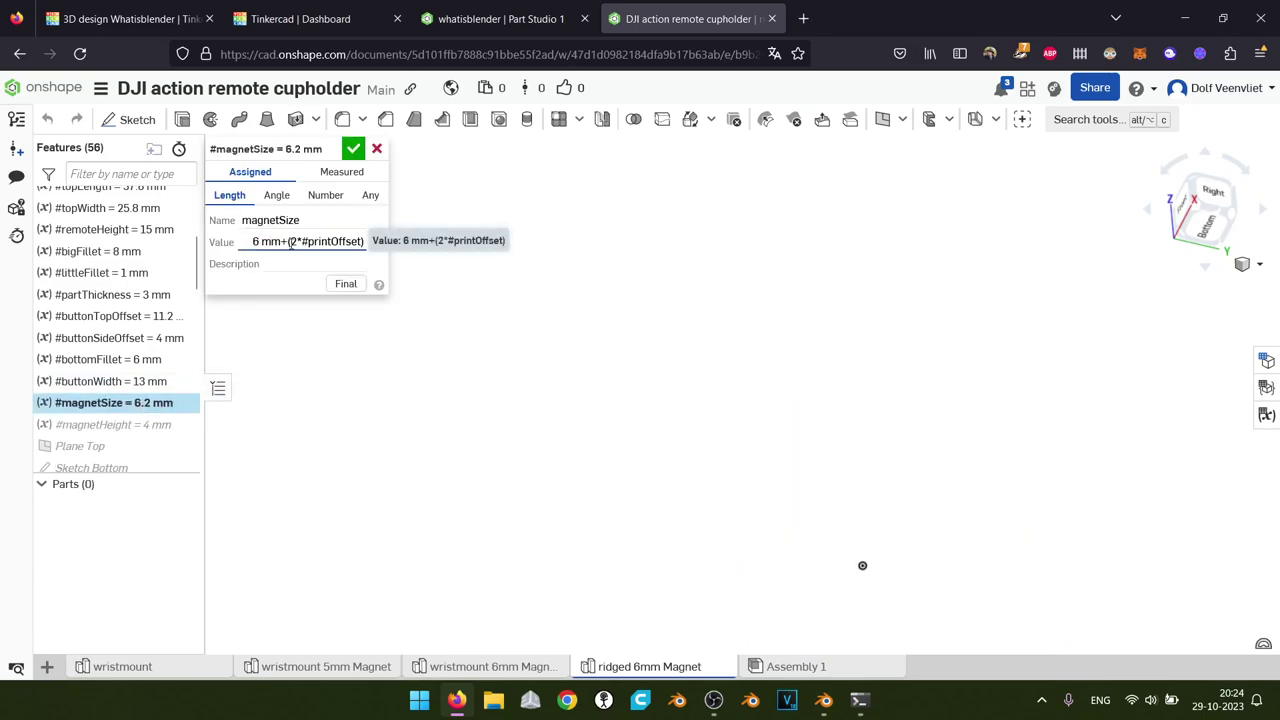
{"action": "key", "text": "BackSpace"}
{"action": "type", "text": "5"}
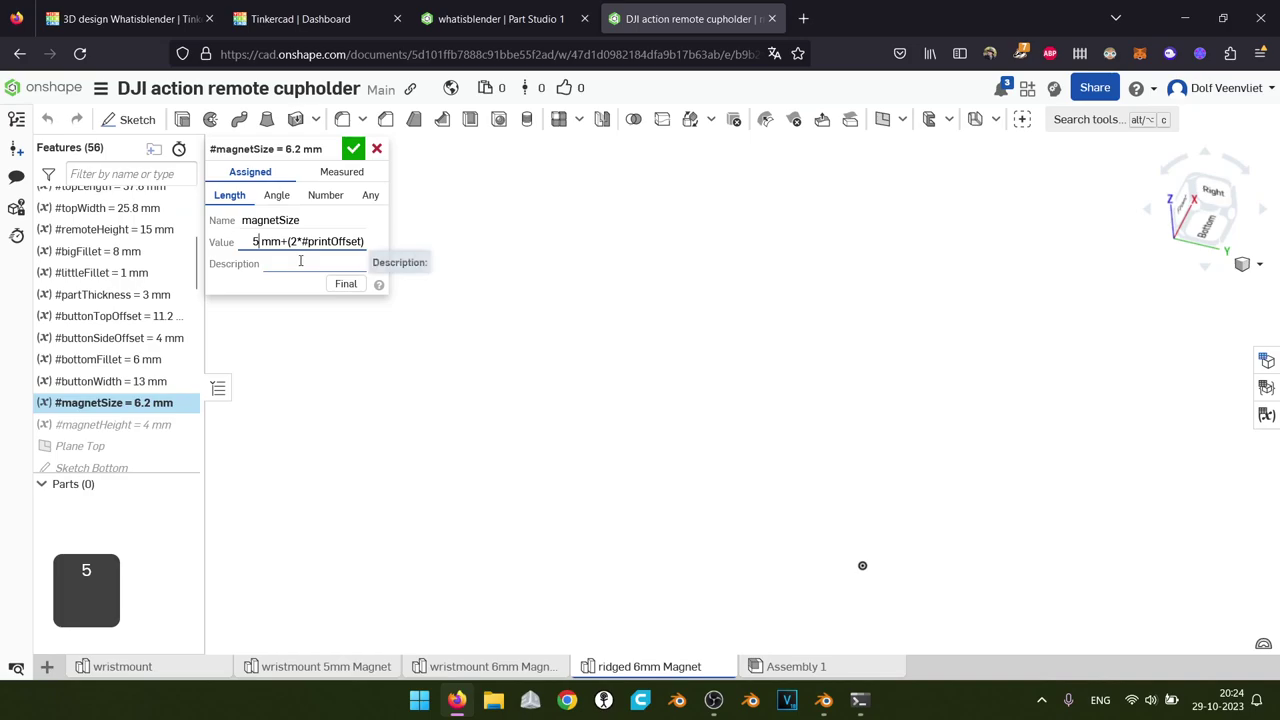
{"action": "left_click", "coordinate": [353, 148]}
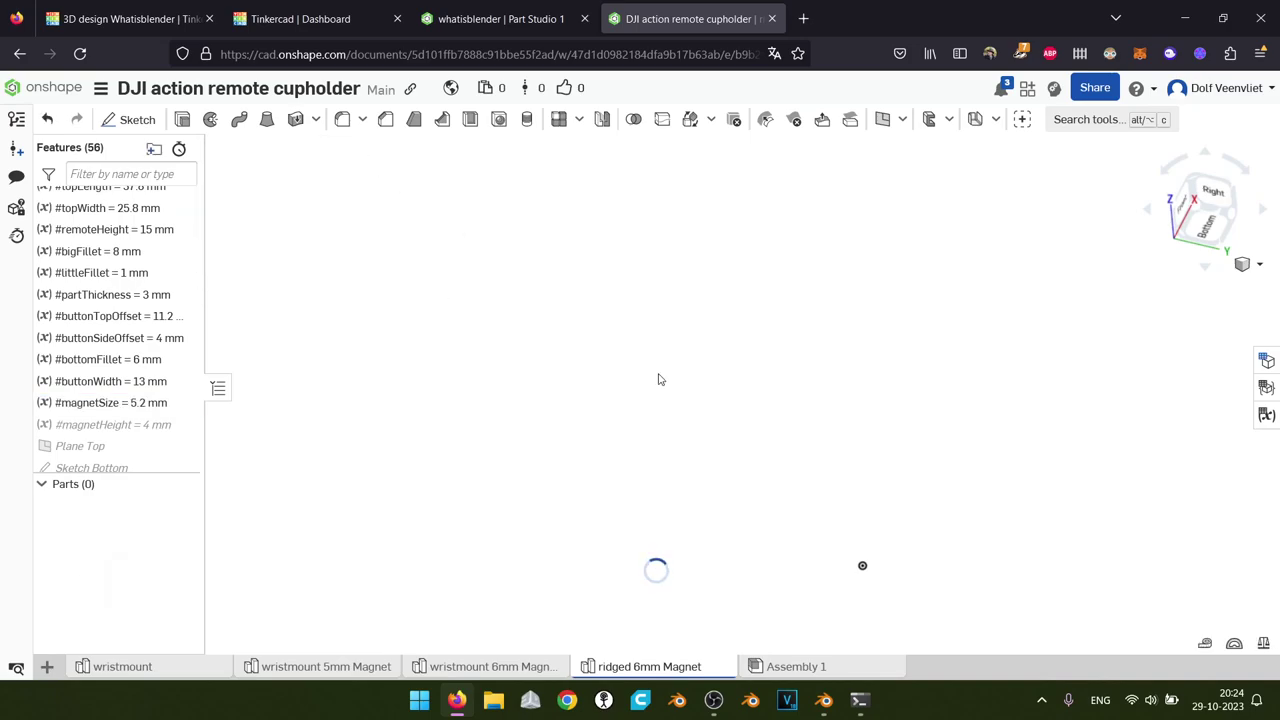
{"action": "key", "text": "shift+4"}
{"action": "key", "text": "f"}
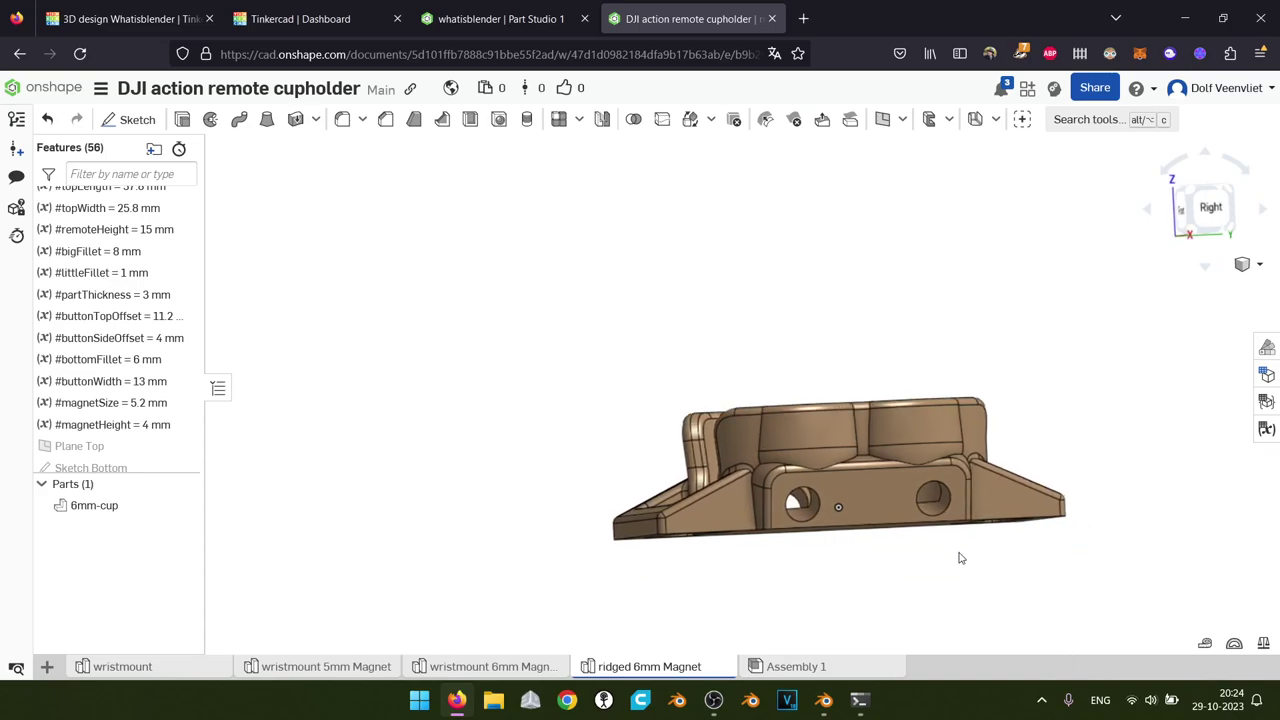
Set the magnetSize variable to 6 mm+(2*#printOffset) and check the enlarged magnet holes on the cup's side
{"action": "scroll", "coordinate": [790, 475], "scroll_direction": "up", "scroll_amount": 5}
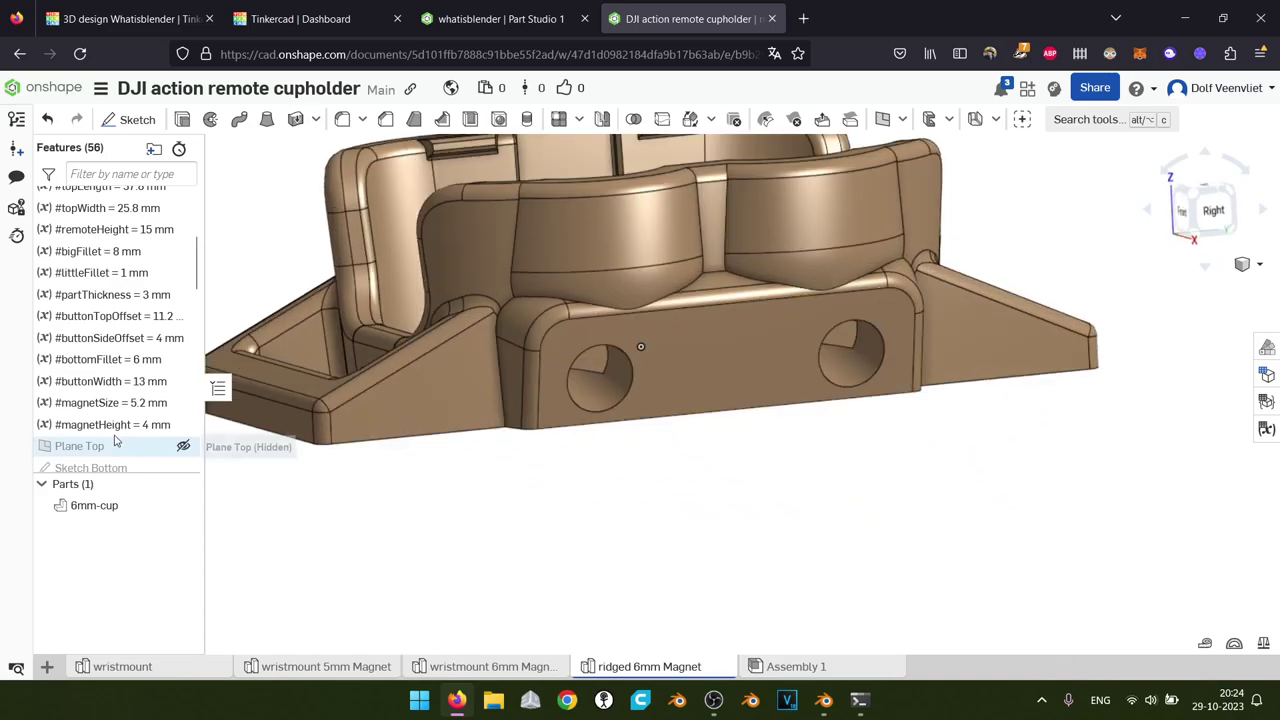
{"action": "left_click", "coordinate": [91, 408]}
{"action": "double_click", "coordinate": [91, 408]}
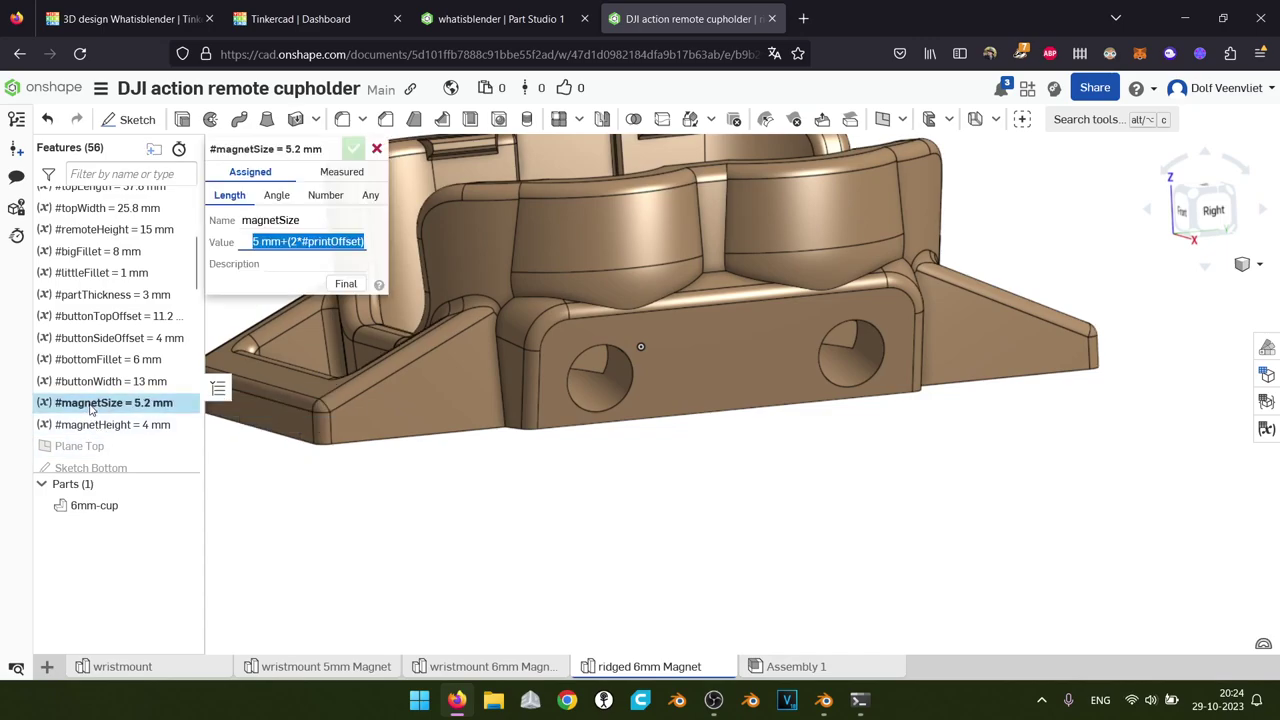
{"action": "left_click", "coordinate": [279, 258]}
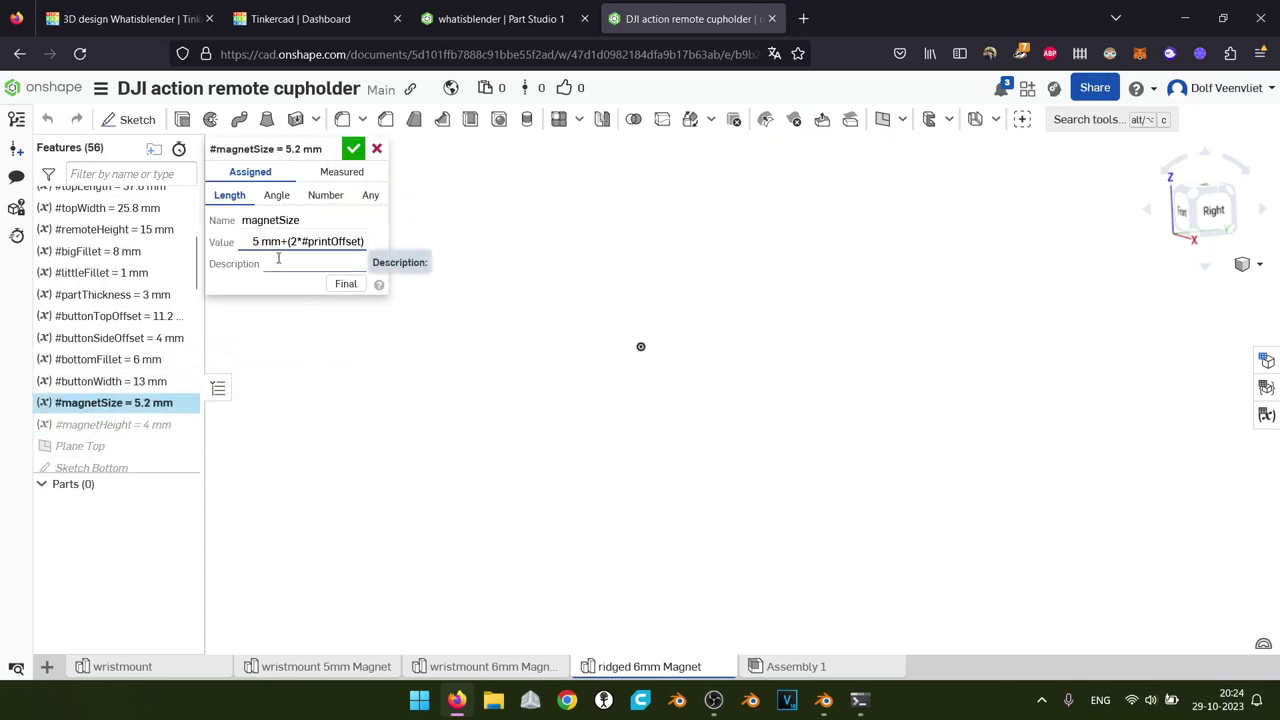
{"action": "type", "text": "6"}
{"action": "key", "text": "Return"}
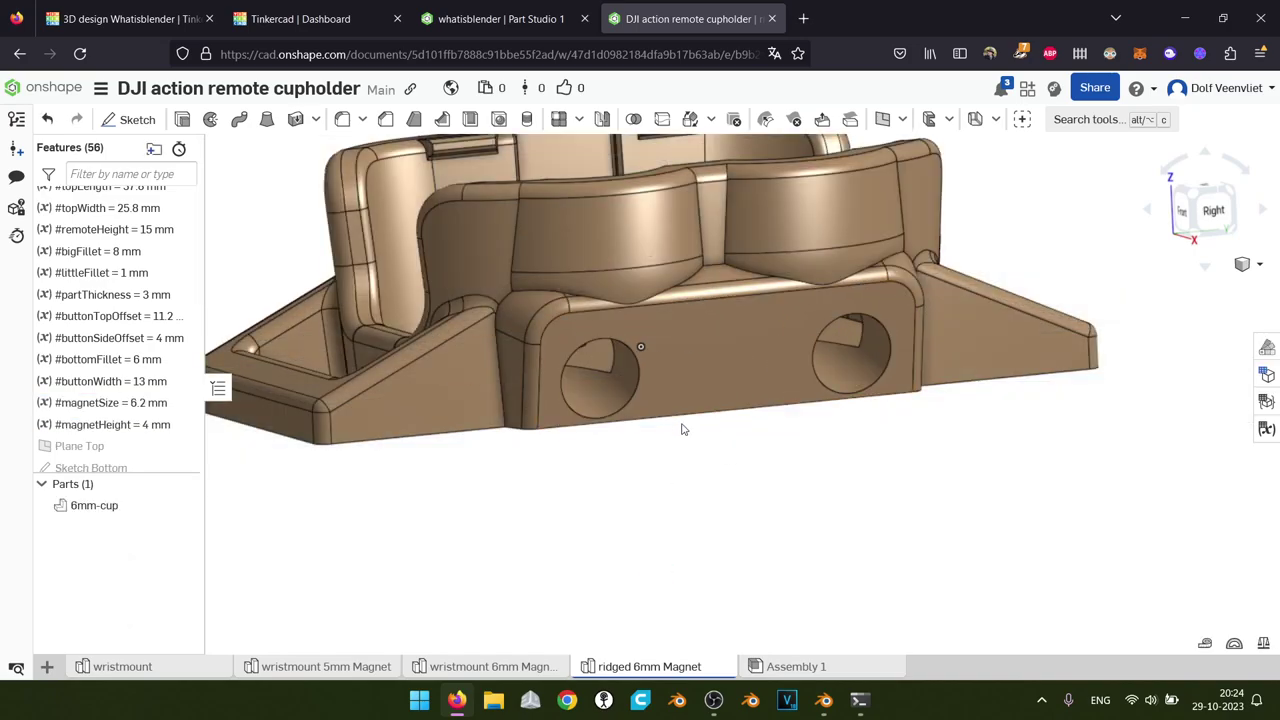
{"action": "right_click_drag", "start_coordinate": [768, 479], "coordinate": [794, 543]}
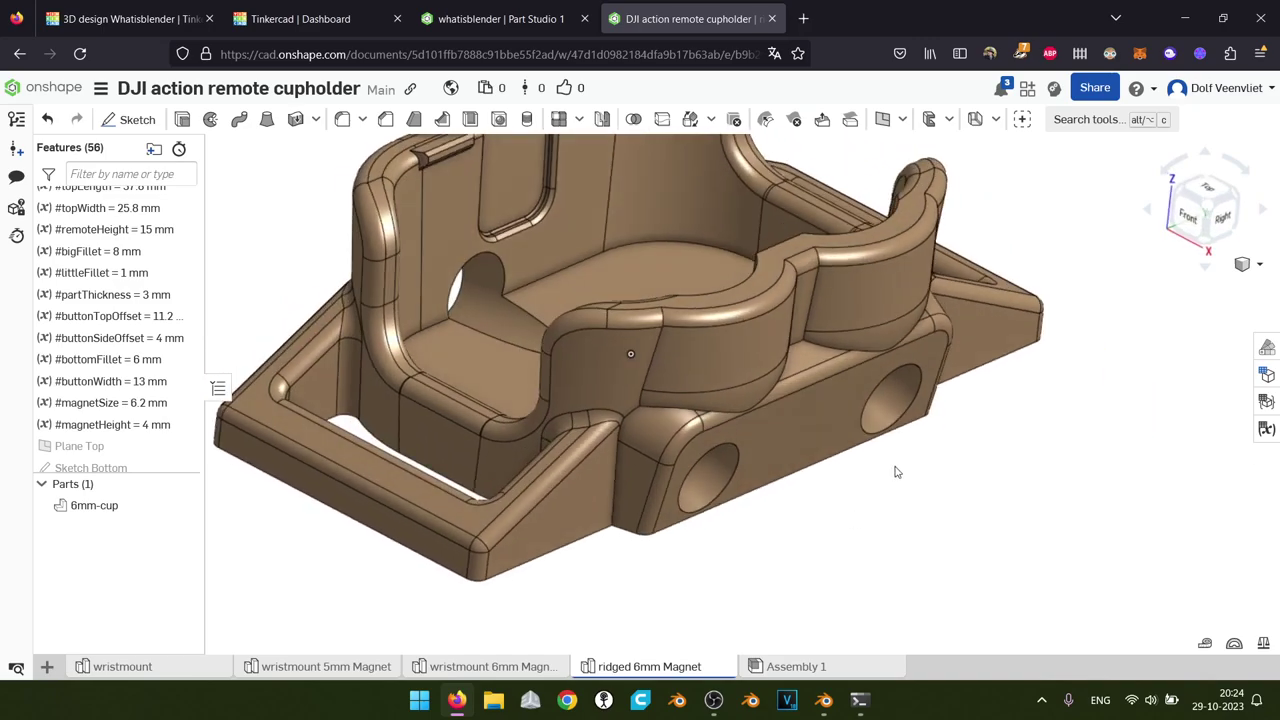
Compare the Tinkercad shapes and the whatisblender part with the DJI action remote cupholder model
{"action": "key", "text": "ctrl+1"}
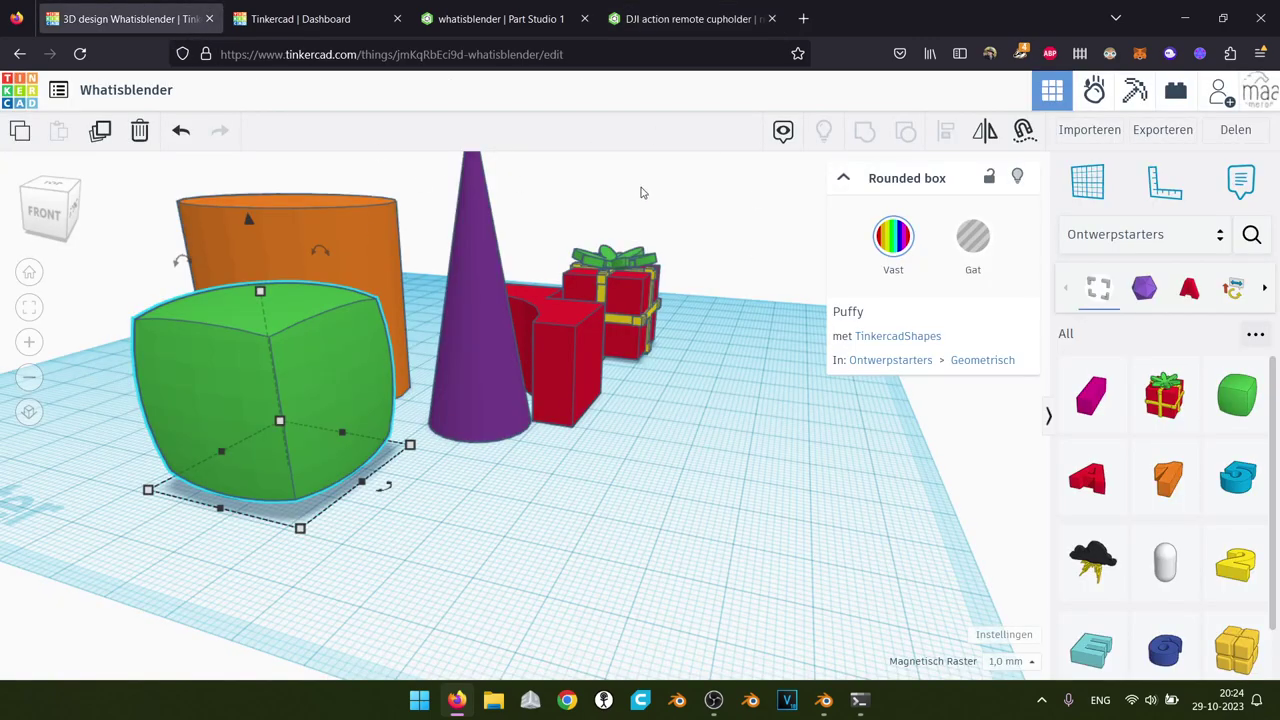
{"action": "left_click", "coordinate": [527, 12]}
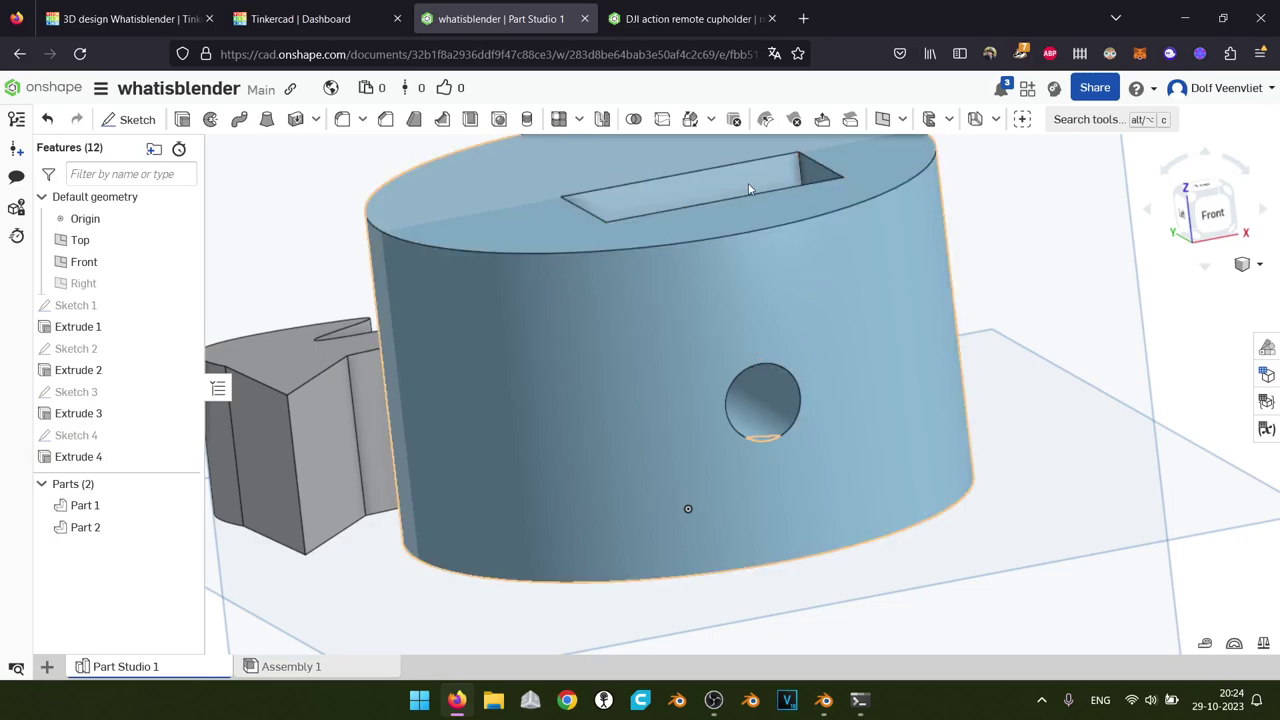
{"action": "left_click", "coordinate": [695, 18]}
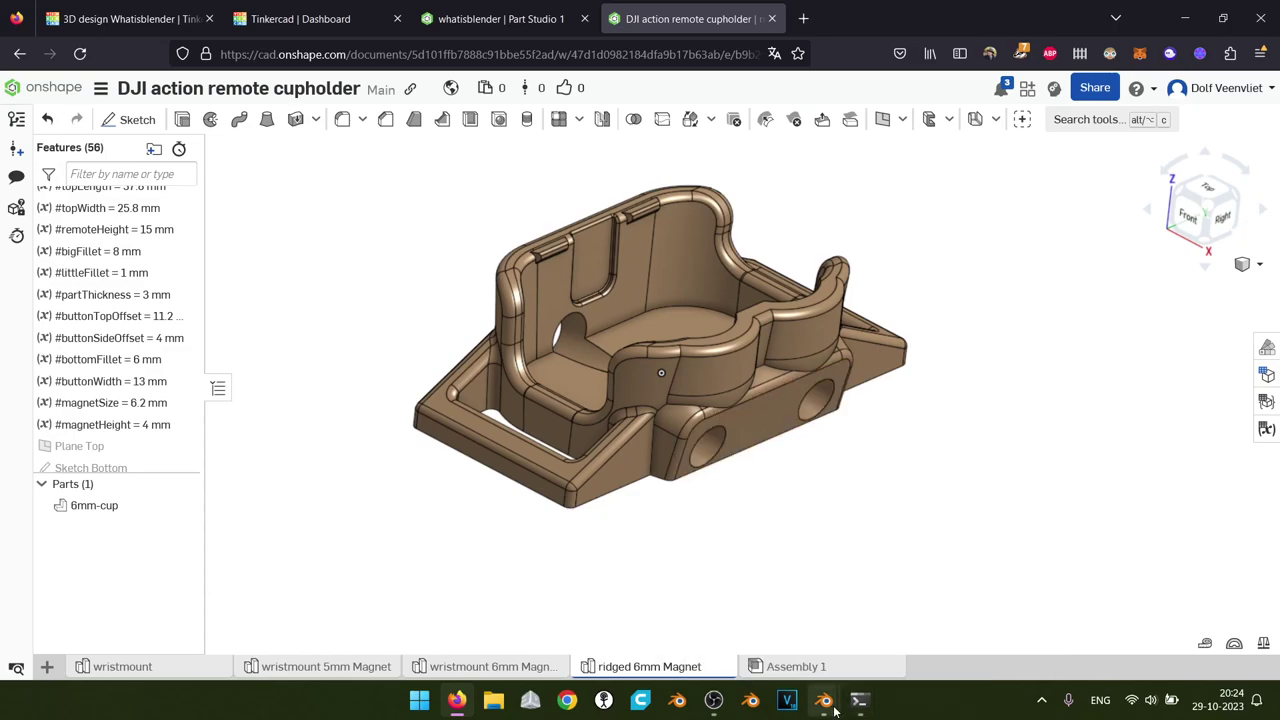
Switch to Blender, add a cone mesh, and move it to about X 0.72 m, Y 3.53 m, Z 1.53 m
{"action": "mouse_move", "coordinate": [825, 706]}
{"action": "left_click", "coordinate": [912, 615]}
{"action": "left_click", "coordinate": [889, 380]}
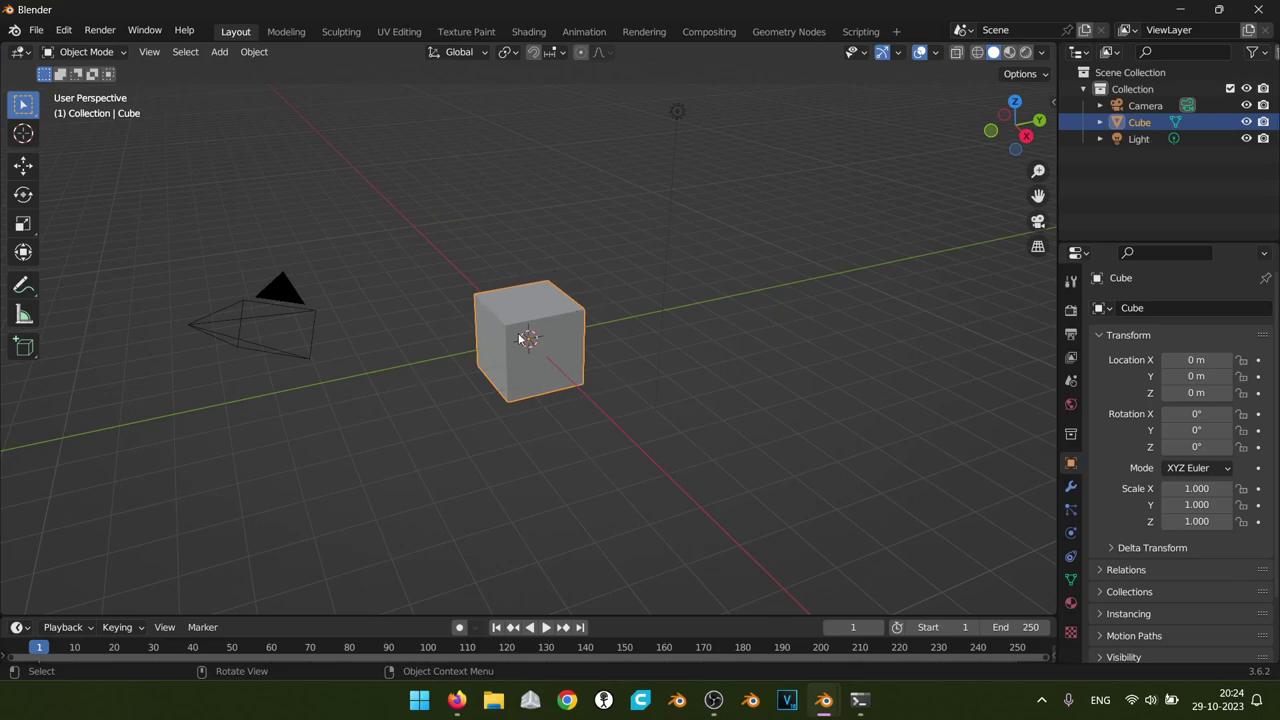
{"action": "left_click", "coordinate": [220, 51]}
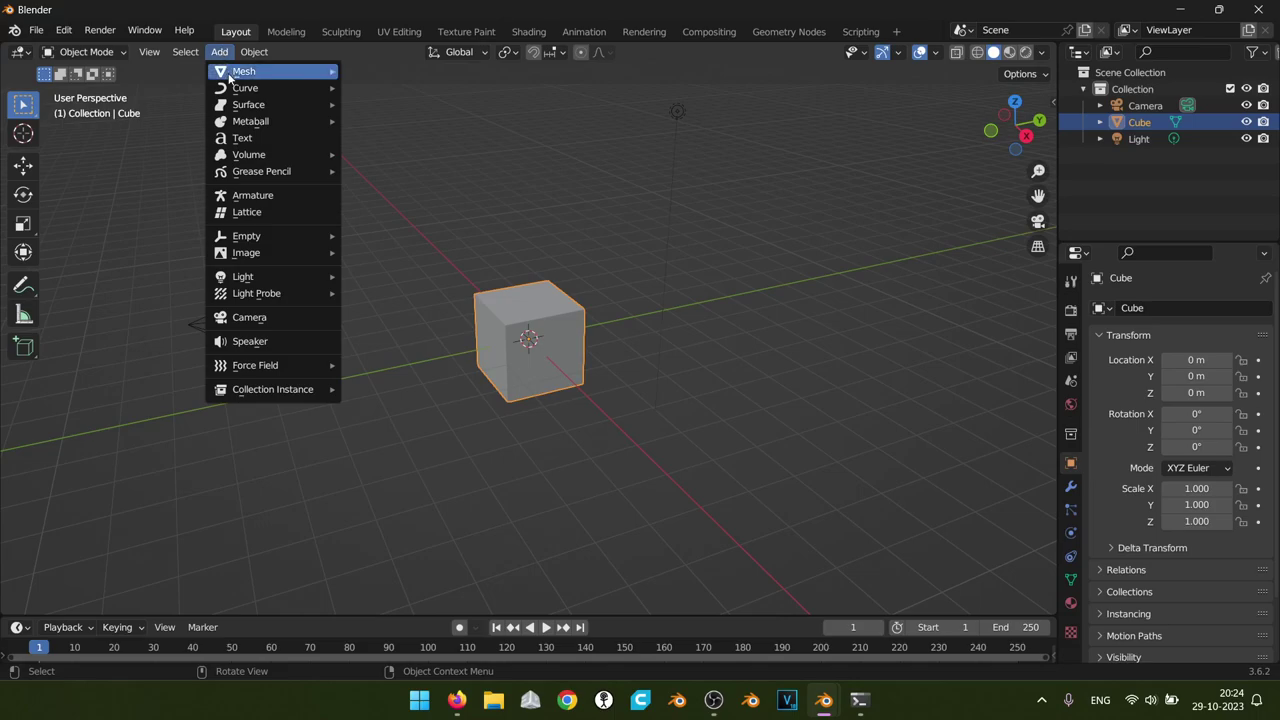
{"action": "mouse_move", "coordinate": [240, 71]}
{"action": "left_click", "coordinate": [380, 170]}
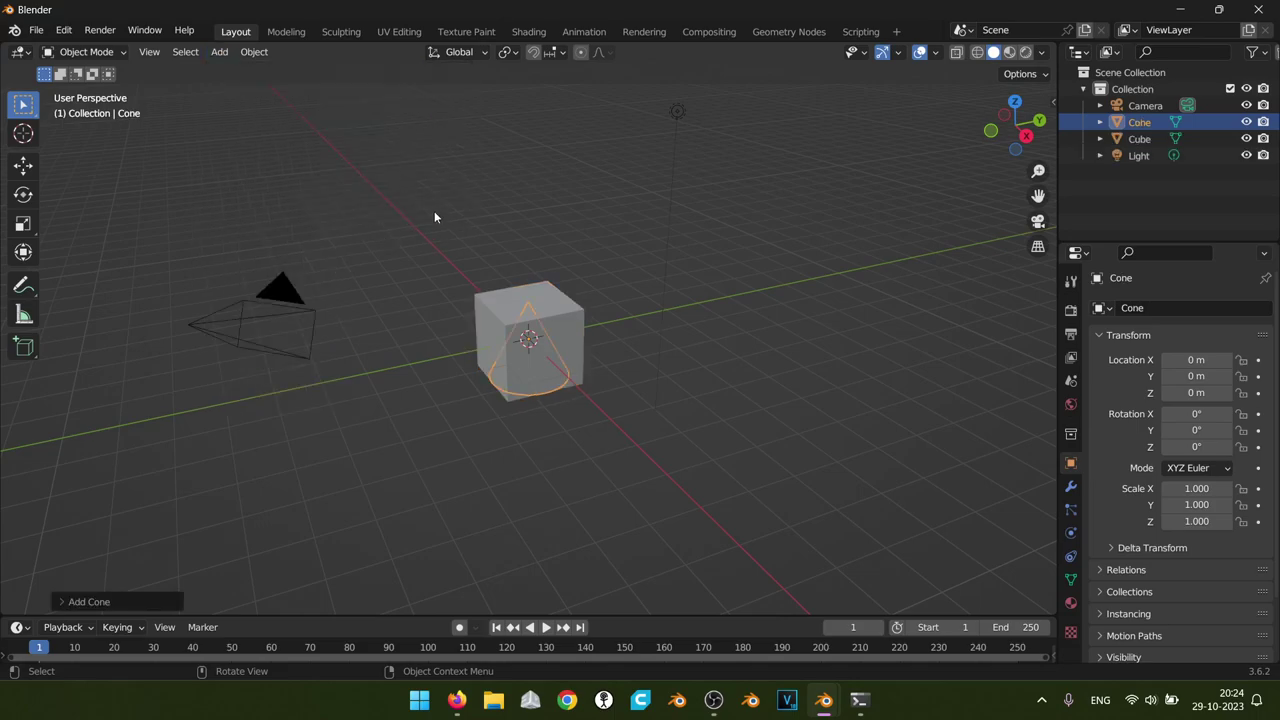
{"action": "key", "text": "g"}
{"action": "left_click", "coordinate": [675, 268]}
Add a torus mesh and move it to about X -2.24 m, Y -2.71 m, Z 1.92 m
{"action": "left_click", "coordinate": [220, 51]}
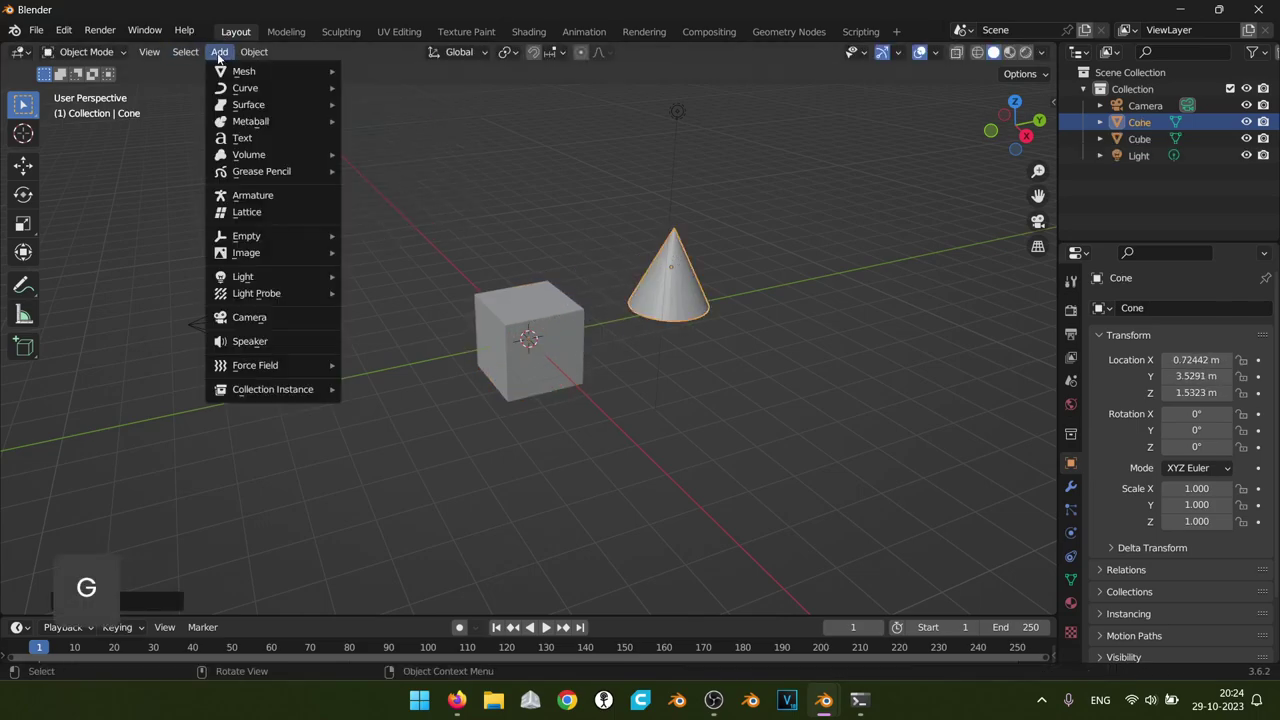
{"action": "mouse_move", "coordinate": [269, 71]}
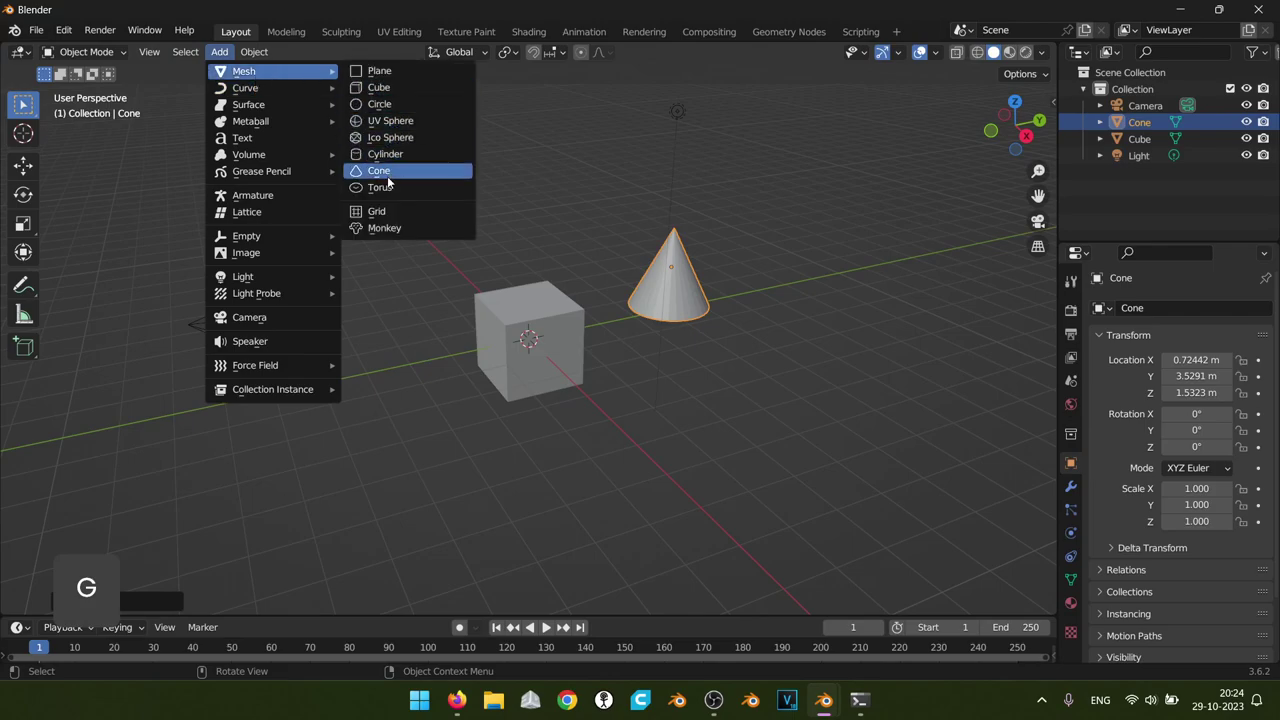
{"action": "left_click", "coordinate": [385, 186]}
{"action": "left_click", "coordinate": [230, 100]}
{"action": "middle_click_drag", "start_coordinate": [478, 273], "coordinate": [520, 366]}
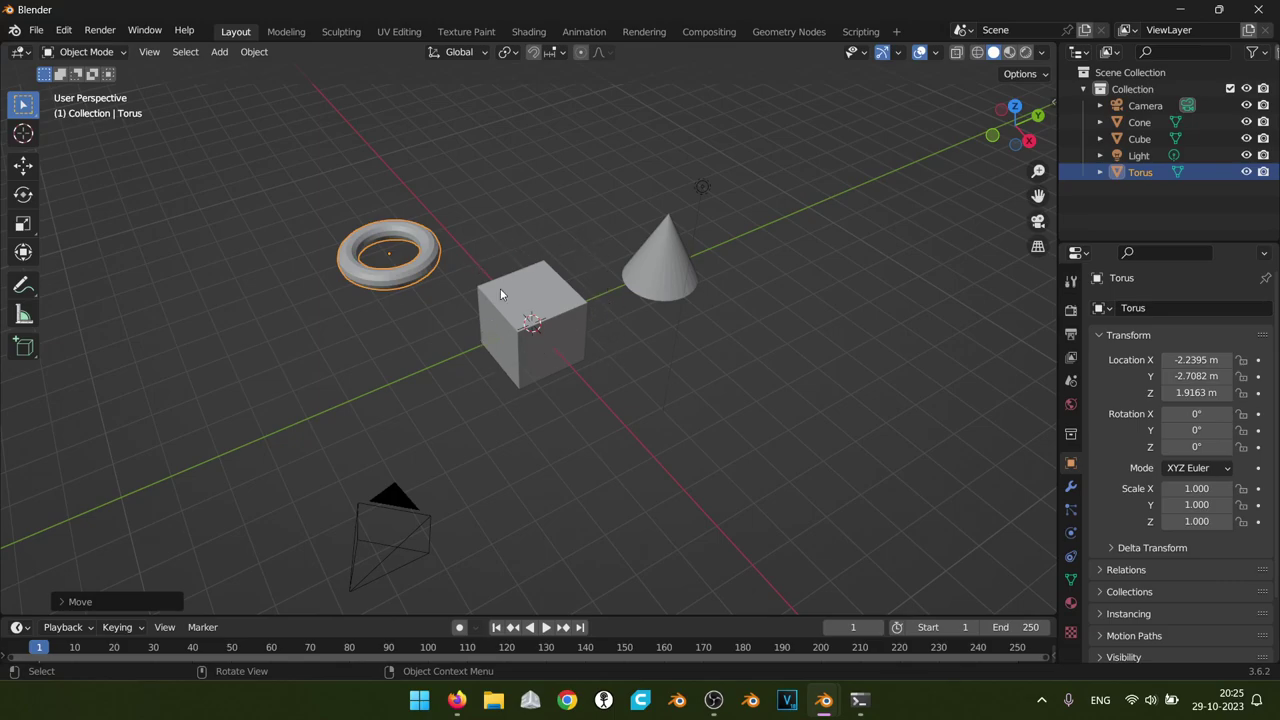
Switch to Tinkercad and reshape the orange cylinder to 44 by 37 and 31 high, with 12 sides and a 1.71 bevel
{"action": "left_click", "coordinate": [456, 700]}
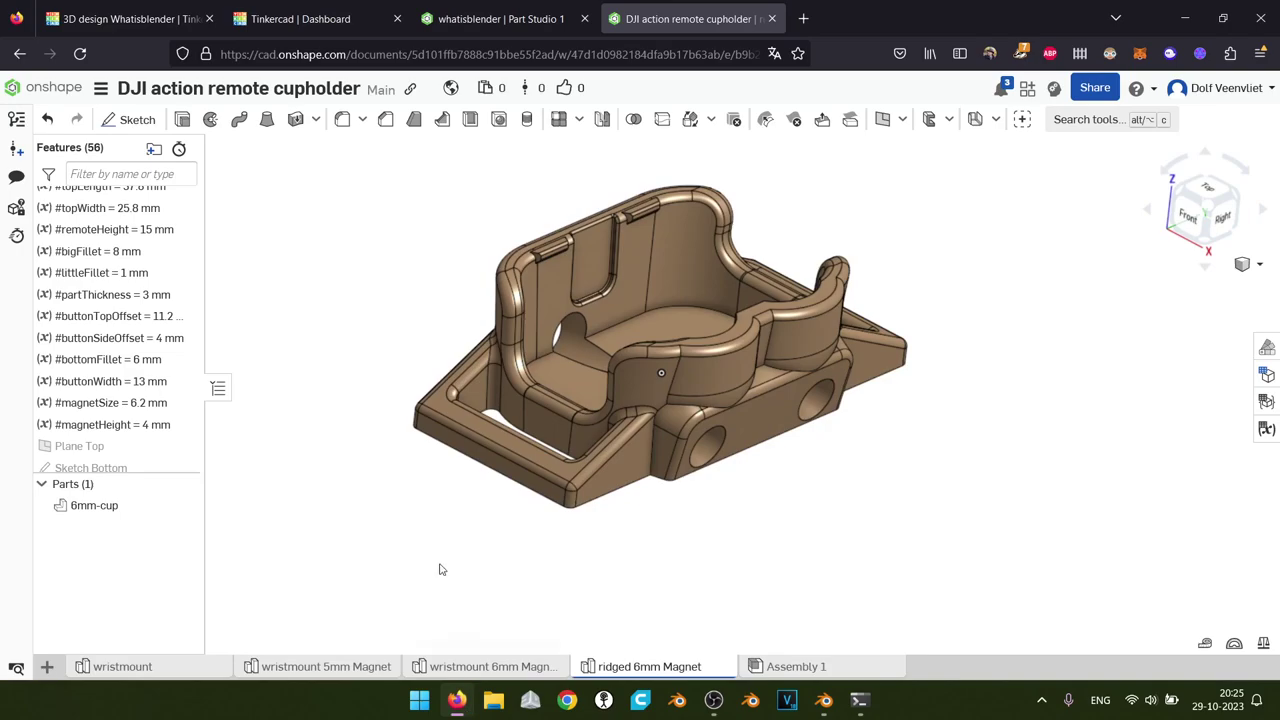
{"action": "left_click", "coordinate": [130, 18]}
{"action": "left_click", "coordinate": [334, 234]}
{"action": "right_click_drag", "start_coordinate": [389, 316], "coordinate": [424, 368]}
{"action": "mouse_move", "coordinate": [419, 363]}
{"action": "left_mouse_down"}
{"action": "mouse_move", "coordinate": [392, 372]}
{"action": "mouse_move", "coordinate": [306, 322]}
{"action": "mouse_move", "coordinate": [383, 365]}
{"action": "mouse_move", "coordinate": [405, 352]}
{"action": "left_mouse_up"}
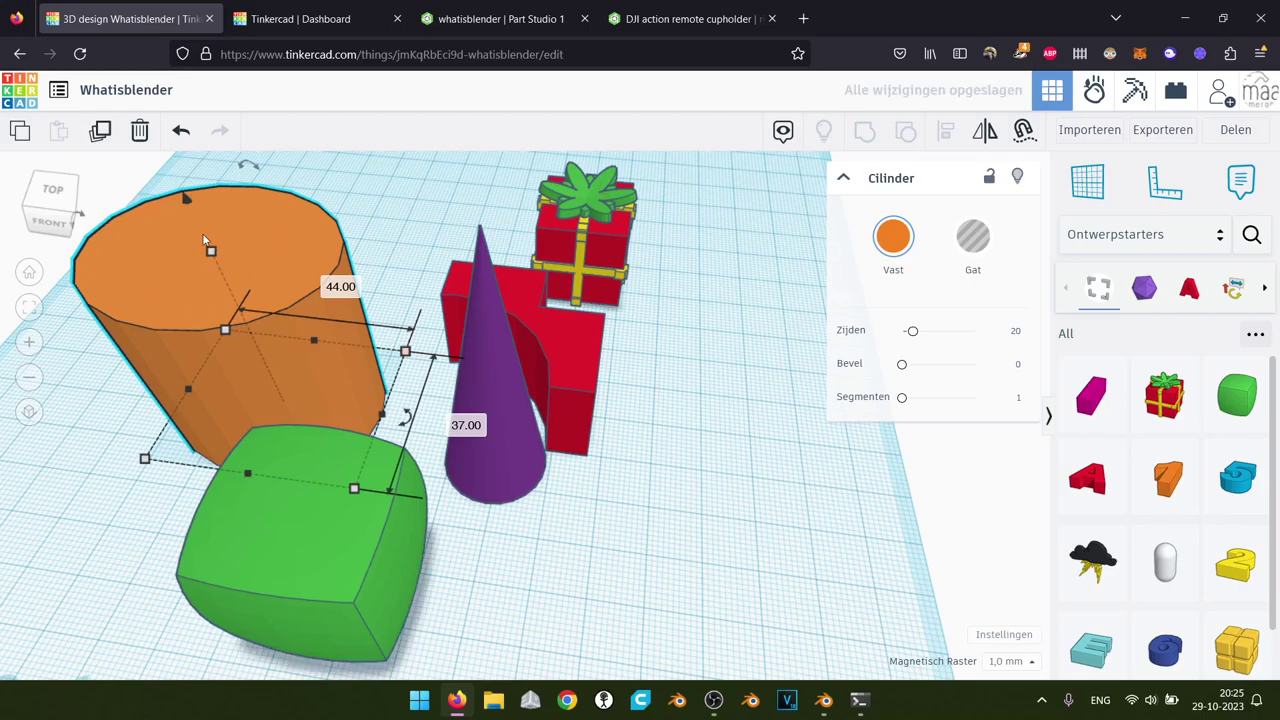
{"action": "left_click_drag", "start_coordinate": [210, 252], "coordinate": [231, 292]}
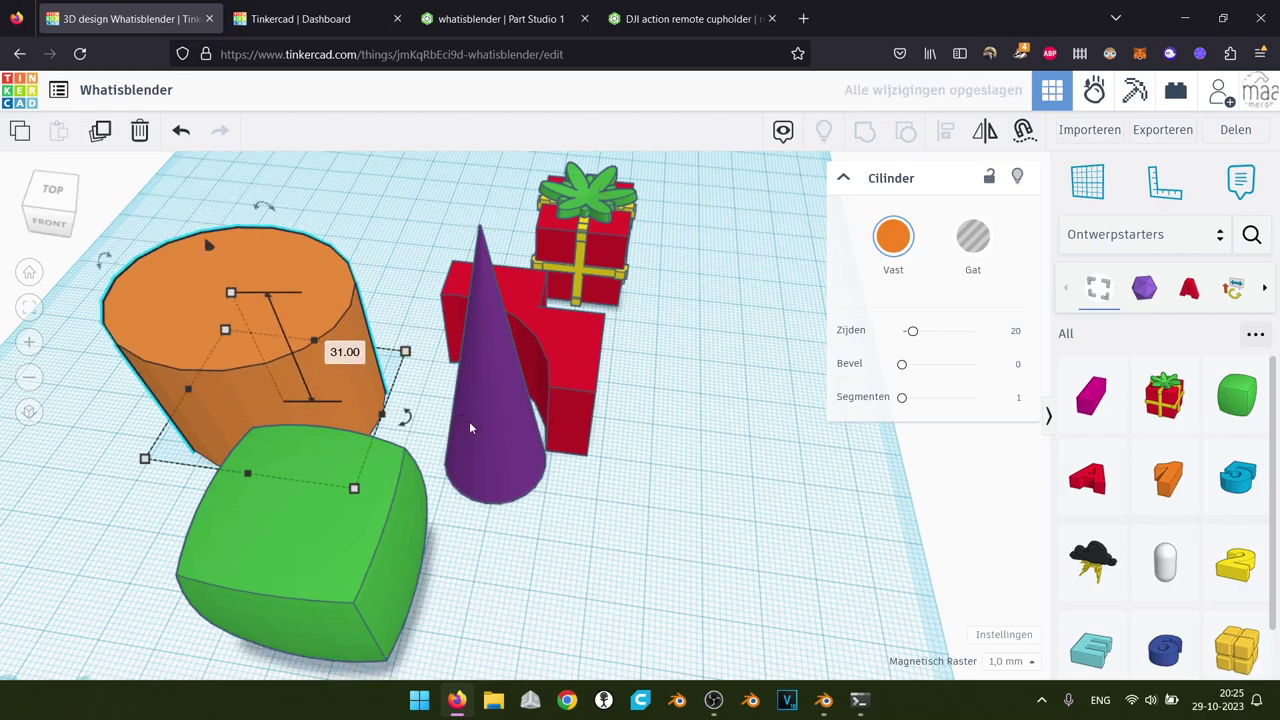
{"action": "left_click_drag", "start_coordinate": [912, 332], "coordinate": [951, 366]}
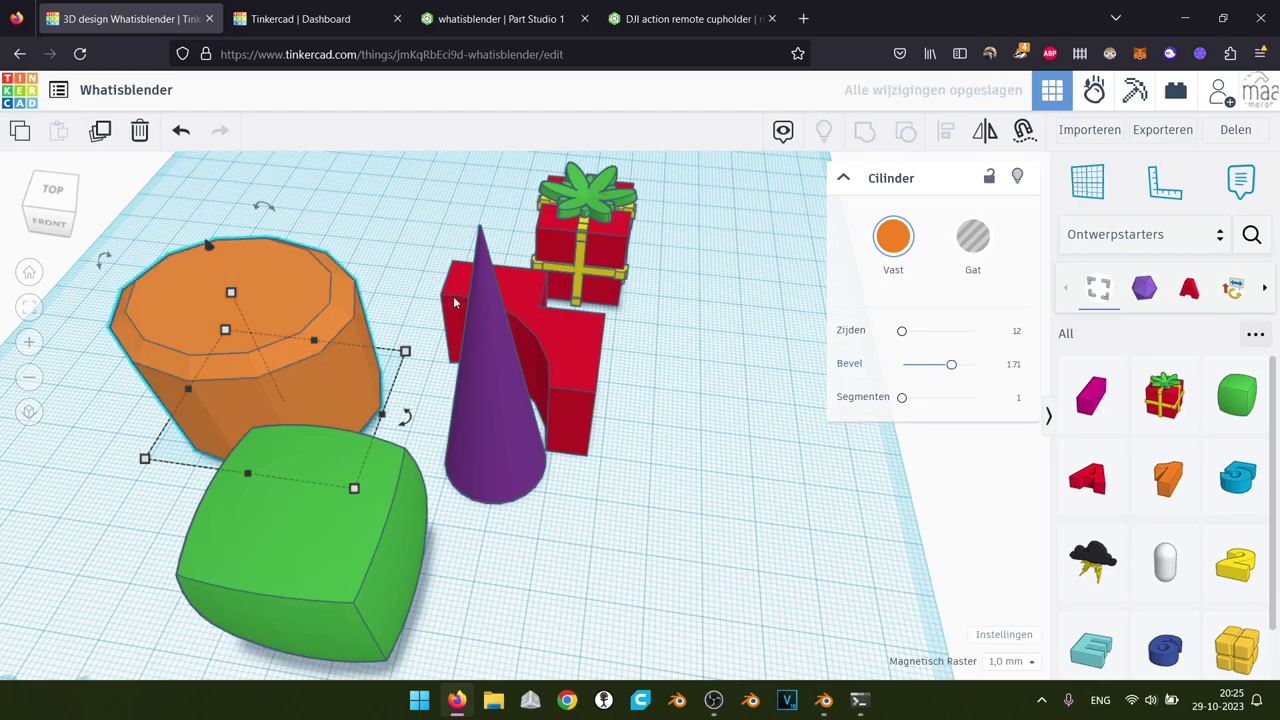
Switch to the whatisblender document in Onshape and examine the part with its slot and round hole
{"action": "left_click", "coordinate": [510, 8]}
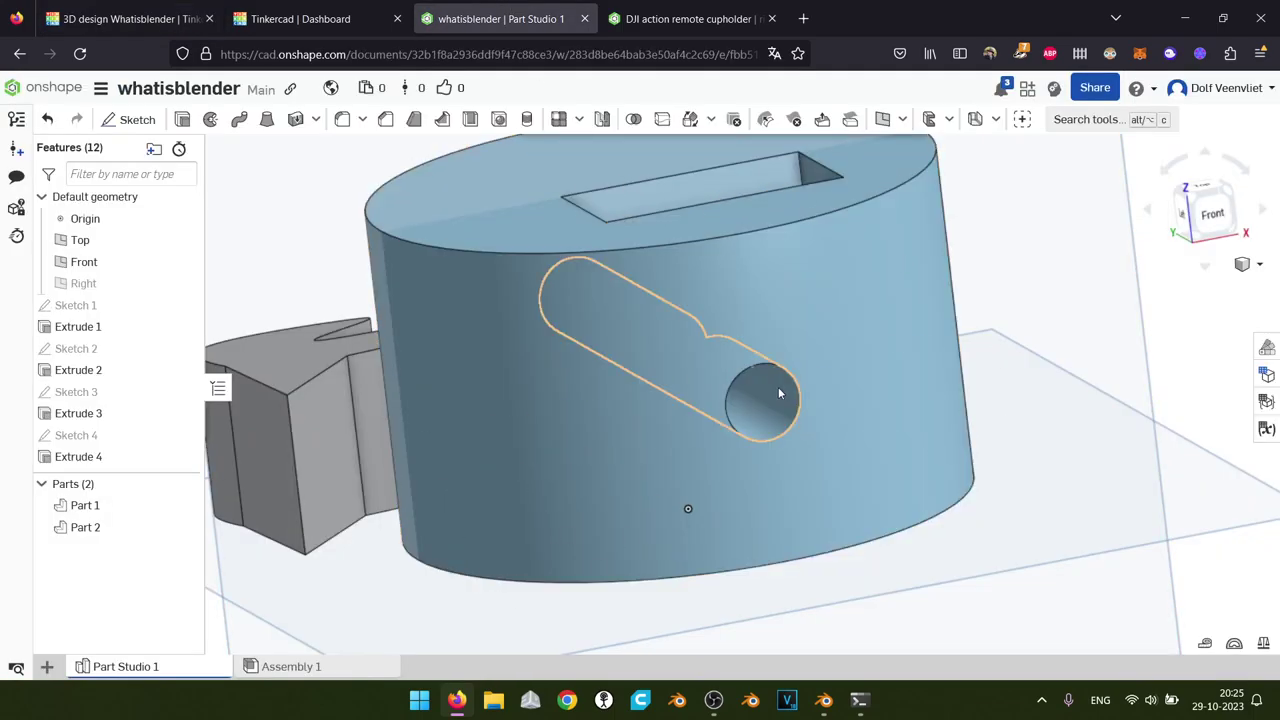
{"action": "scroll", "coordinate": [959, 402], "scroll_direction": "down", "scroll_amount": 5}
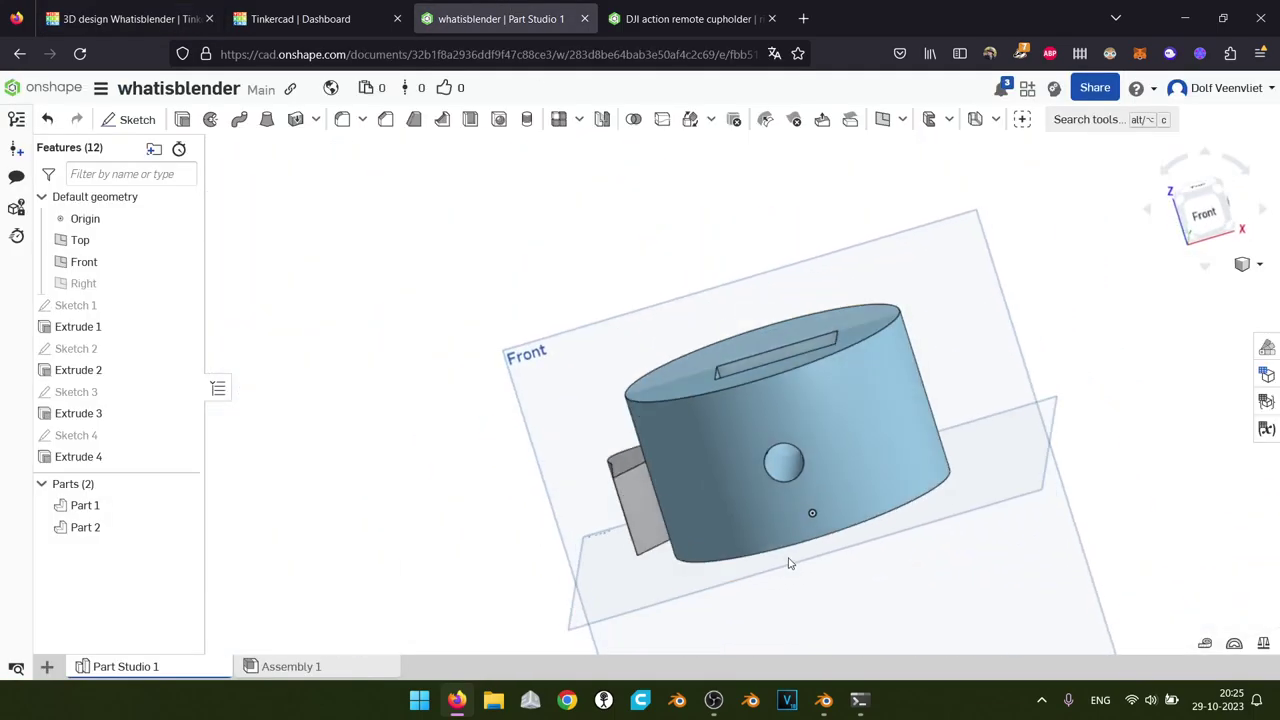
{"action": "right_click_drag", "start_coordinate": [817, 573], "coordinate": [648, 426]}
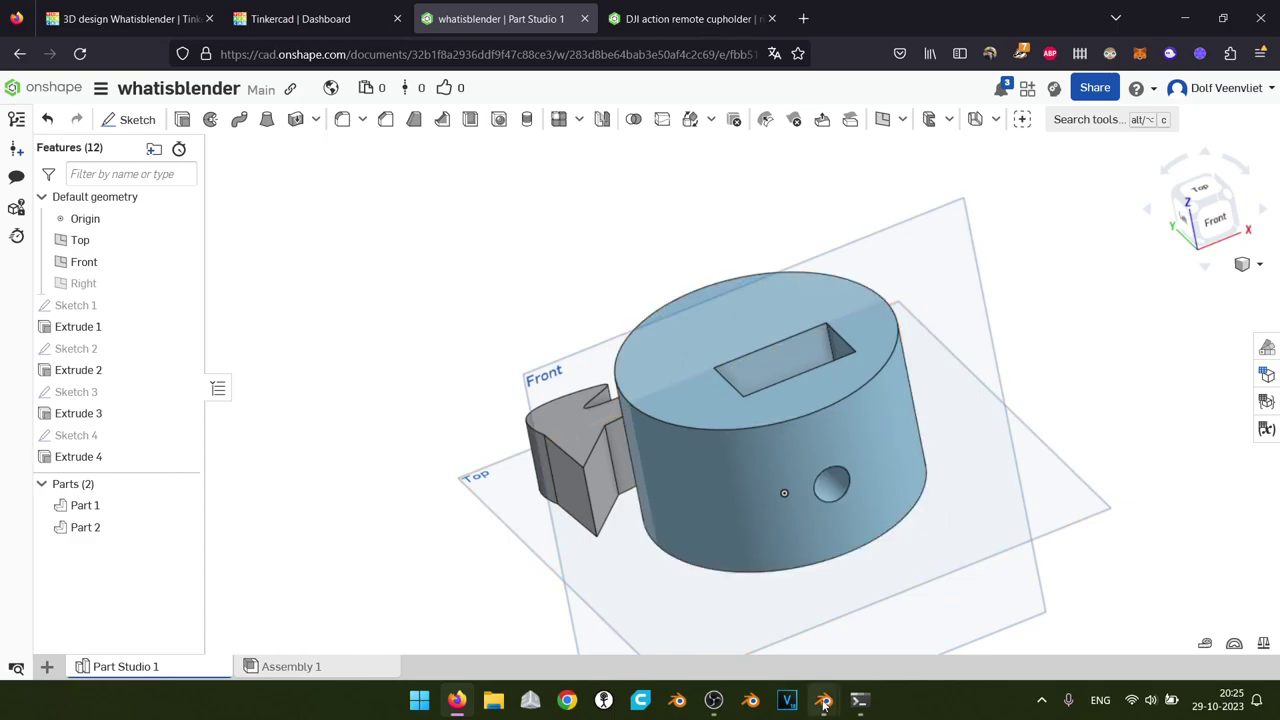
Switch to Blender, select the cube, and enter Edit Mode on it
{"action": "mouse_move", "coordinate": [824, 702]}
{"action": "left_click", "coordinate": [866, 607]}
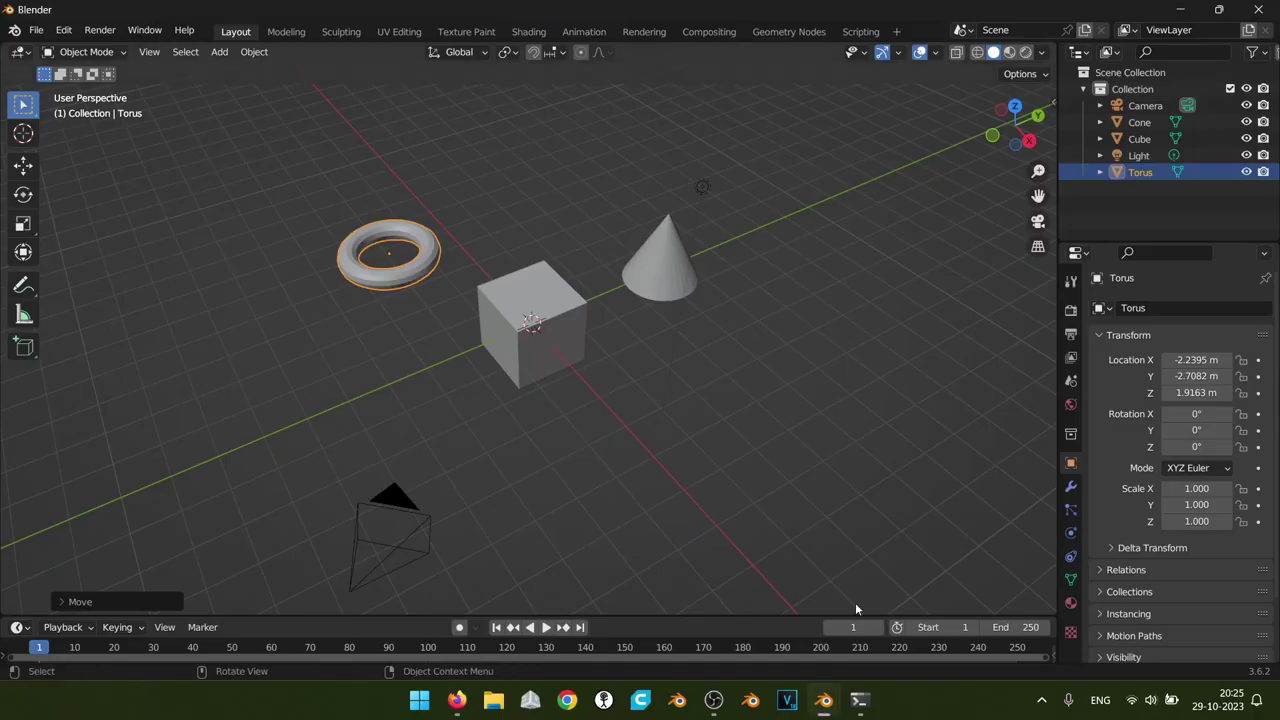
{"action": "left_click", "coordinate": [536, 370]}
{"action": "left_click", "coordinate": [101, 55]}
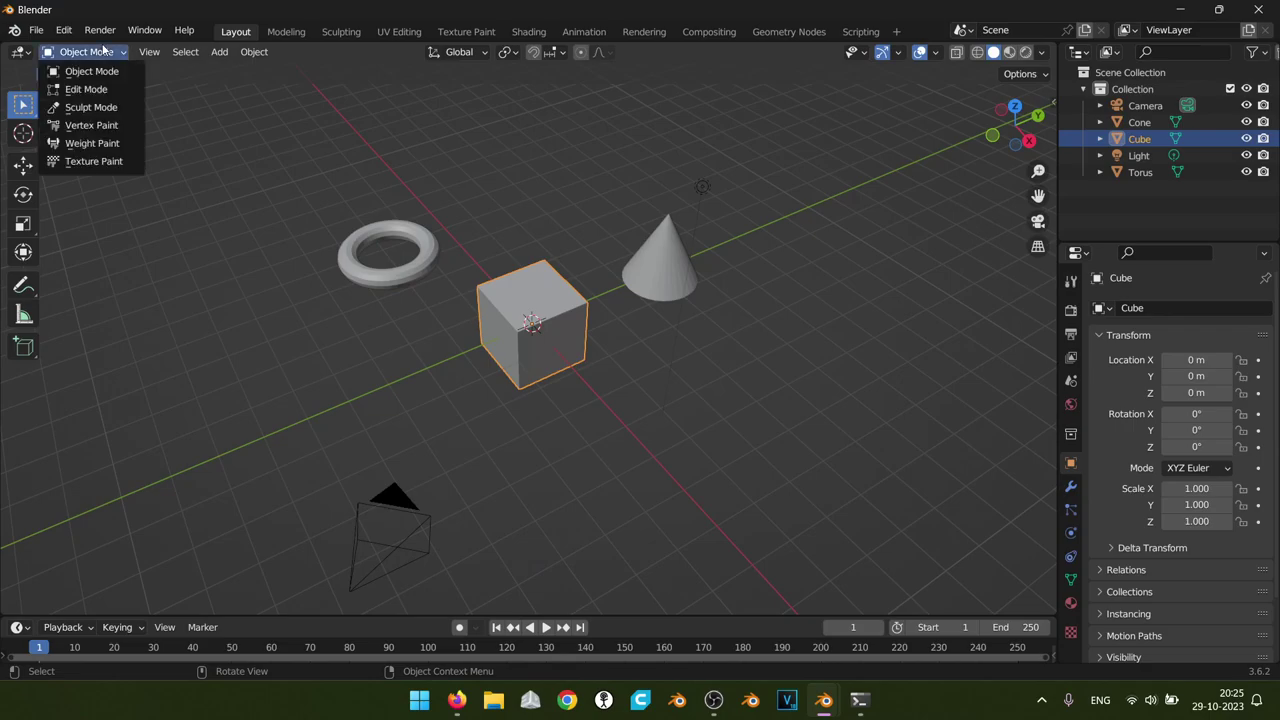
{"action": "left_click", "coordinate": [103, 91]}
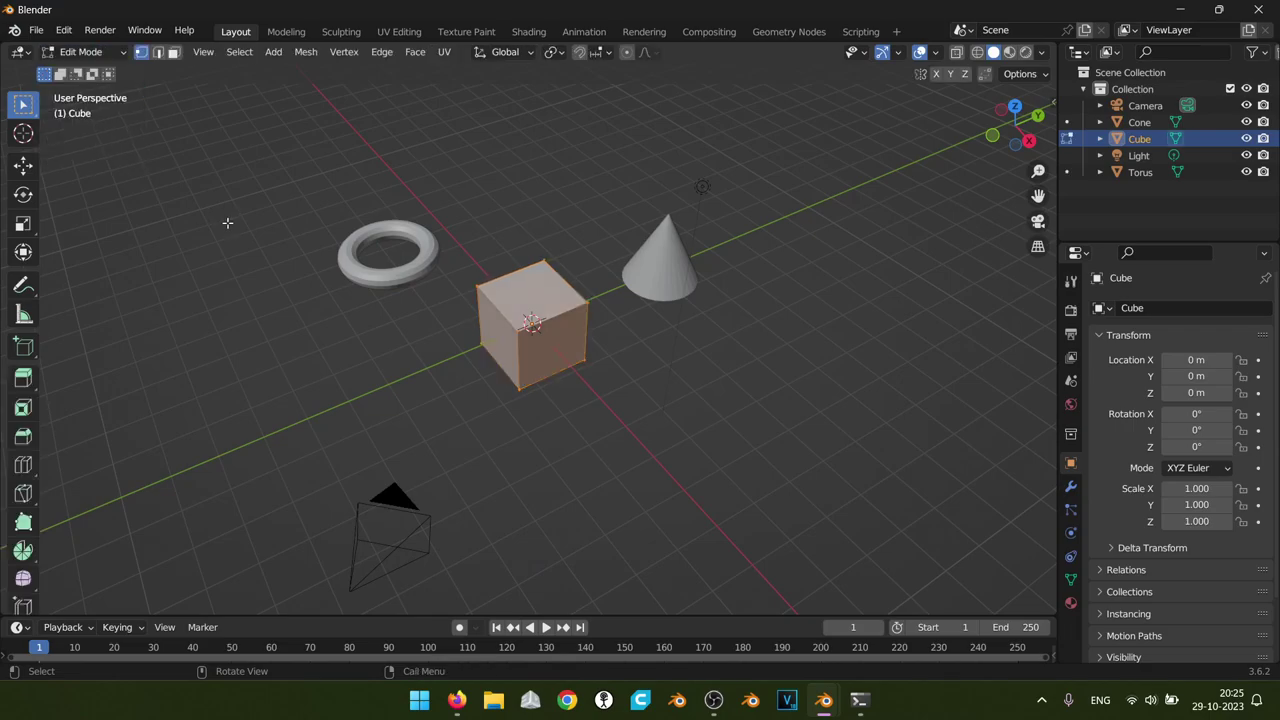
{"action": "scroll", "coordinate": [528, 340], "scroll_direction": "up", "scroll_amount": 4}
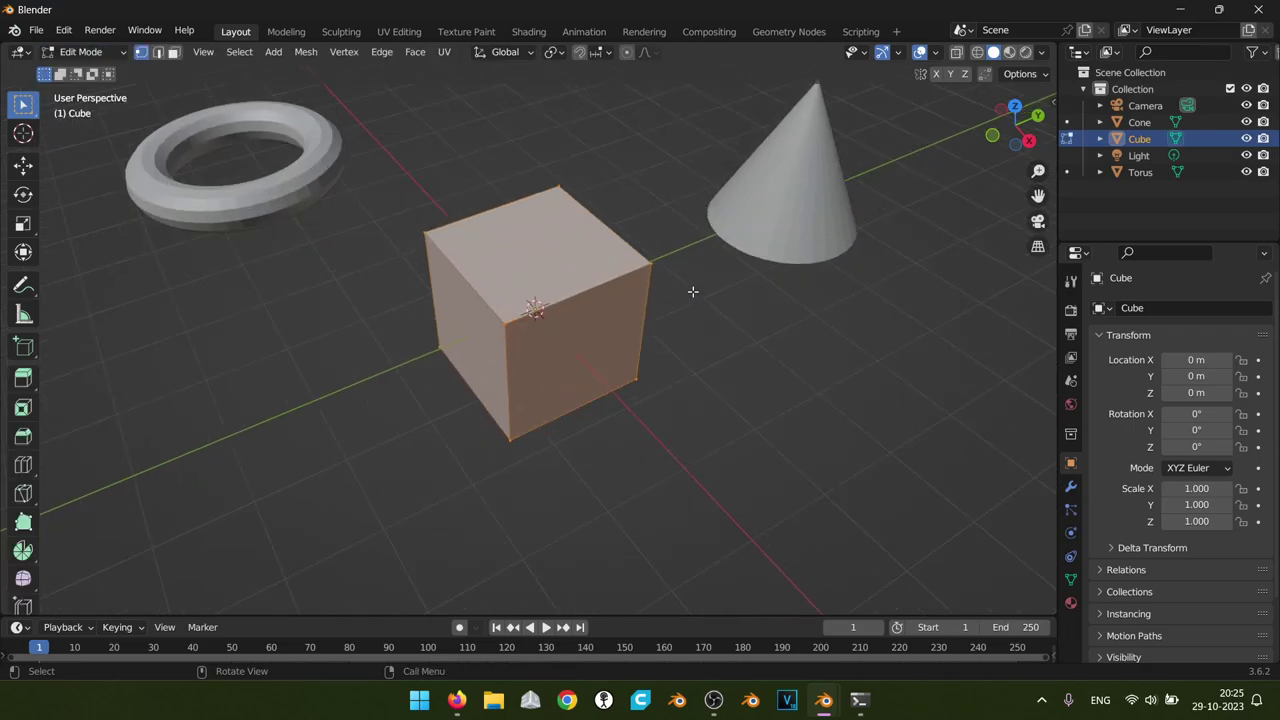
Deform the cube by moving two of its upper corner vertices, and return to Object Mode
{"action": "left_click", "coordinate": [652, 262]}
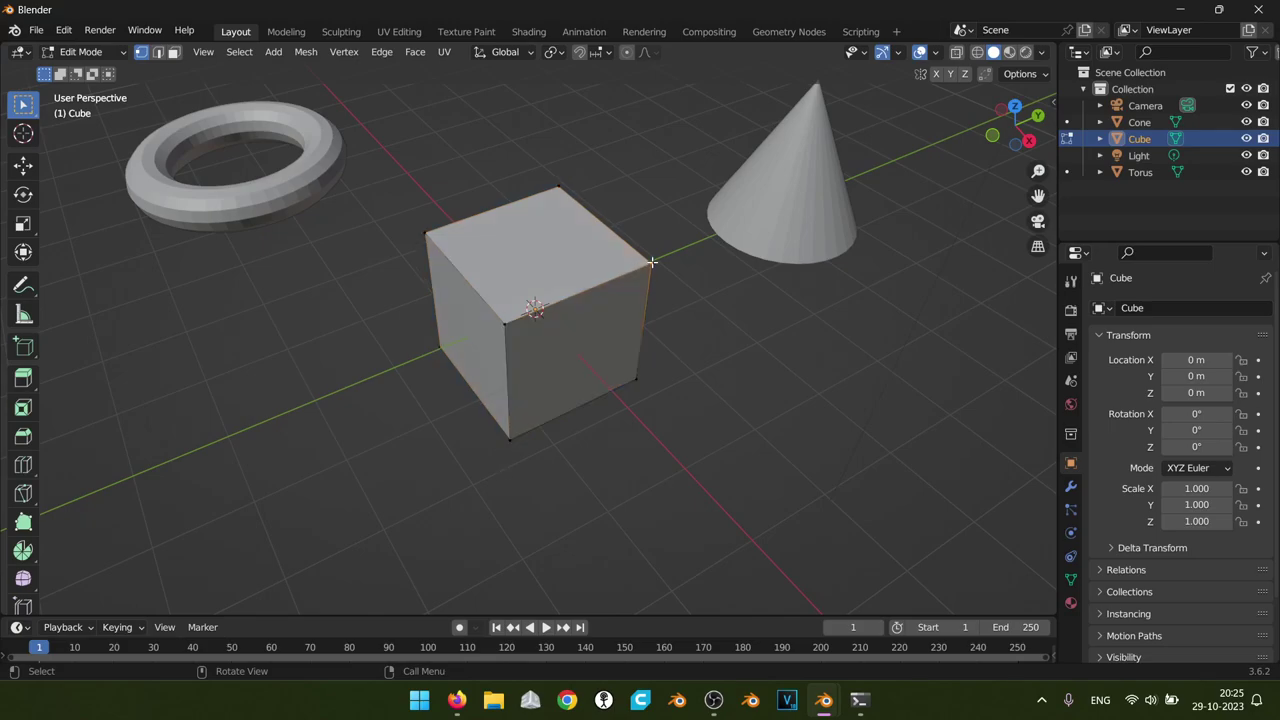
{"action": "key", "text": "g"}
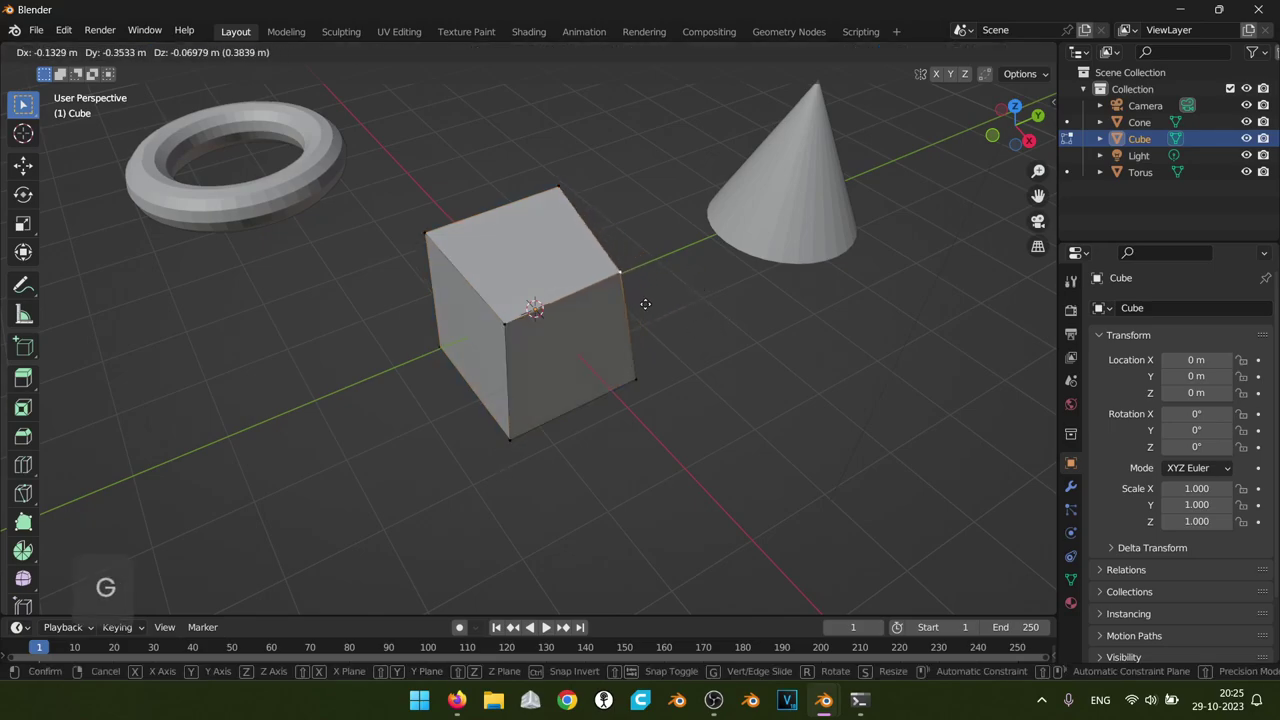
{"action": "right_click", "coordinate": [706, 276]}
{"action": "middle_click_drag", "start_coordinate": [706, 306], "coordinate": [565, 364]}
{"action": "key", "text": "g"}
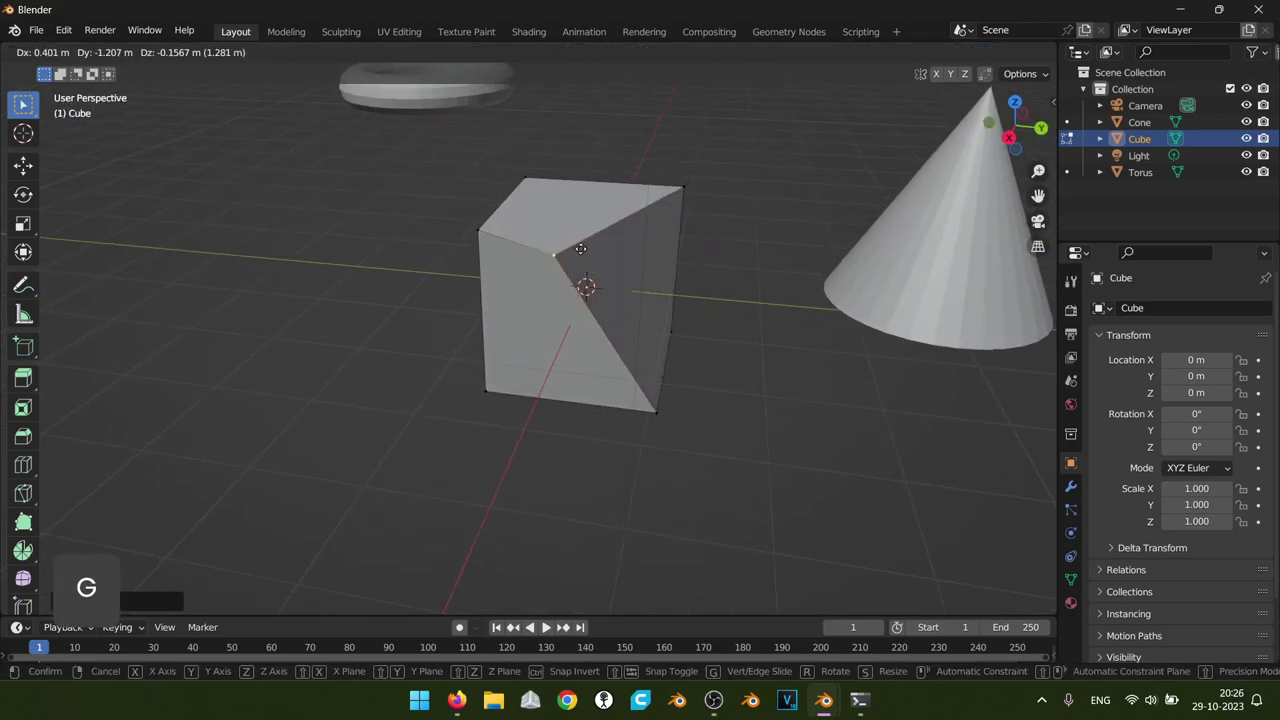
{"action": "left_click", "coordinate": [738, 268]}
{"action": "left_click", "coordinate": [680, 180]}
{"action": "key", "text": "g"}
{"action": "left_click", "coordinate": [652, 203]}
{"action": "key", "text": "Tab"}
Select the cone, pull one vertex of its base rim out of place in Edit Mode, and return to Object Mode
{"action": "left_click", "coordinate": [921, 300]}
{"action": "middle_click_drag", "start_coordinate": [988, 334], "coordinate": [443, 360], "text": "shift"}
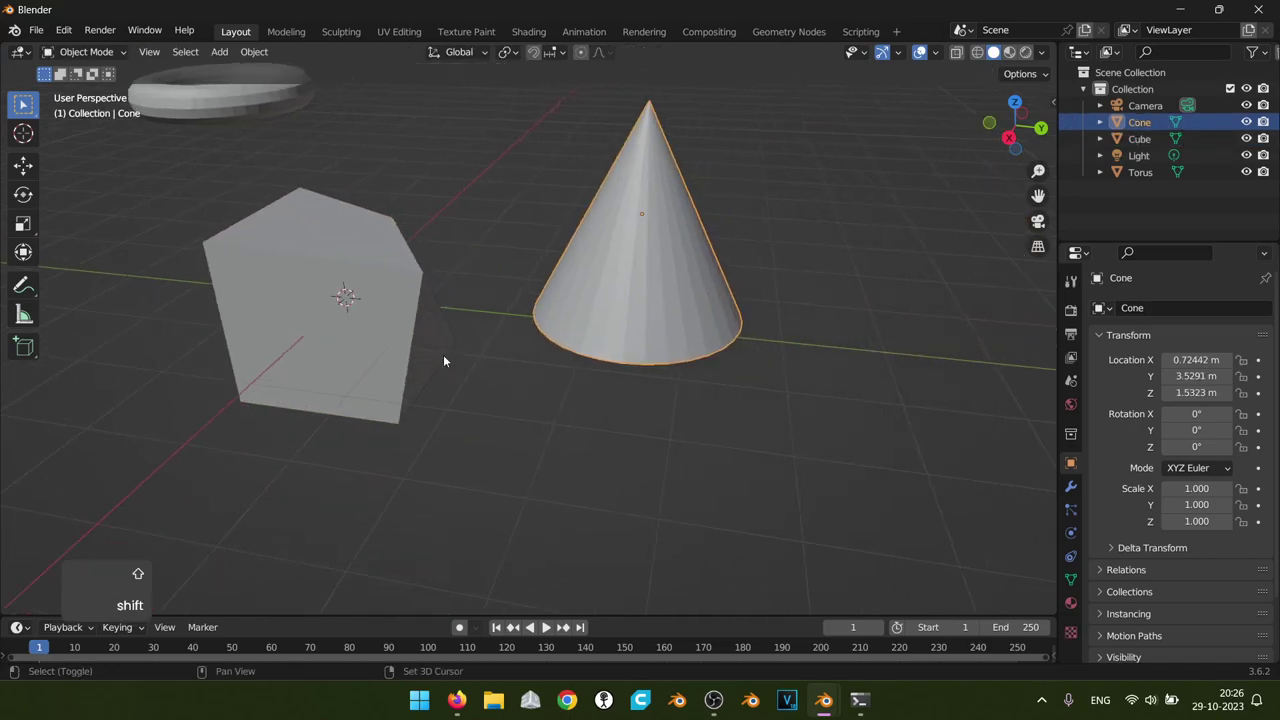
{"action": "key", "text": "Tab"}
{"action": "middle_click_drag", "start_coordinate": [614, 371], "coordinate": [634, 254]}
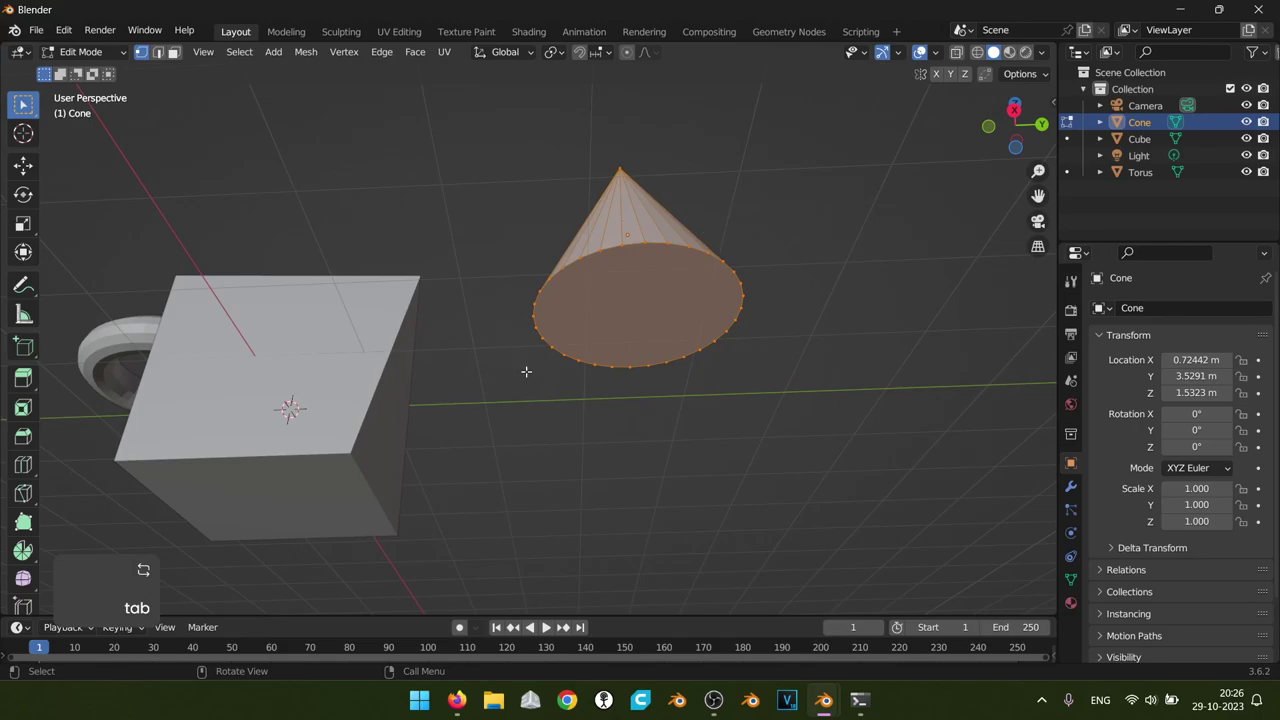
{"action": "left_click", "coordinate": [646, 256]}
{"action": "key", "text": "g"}
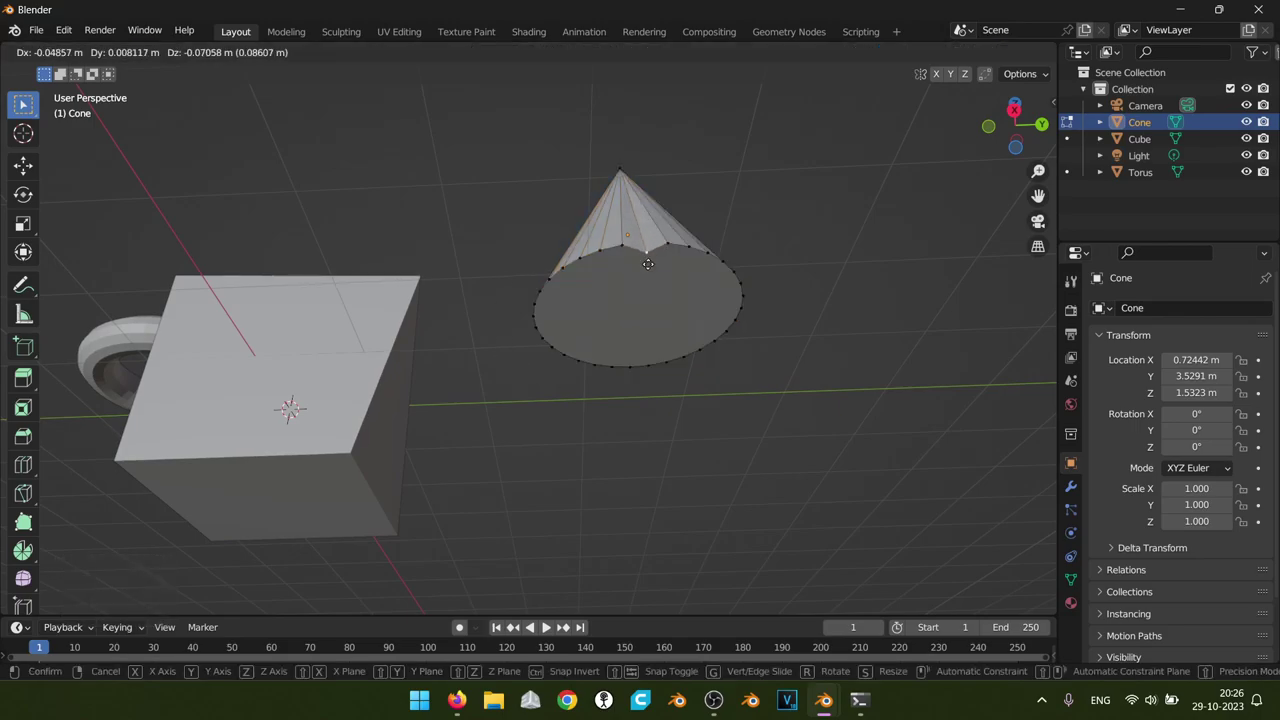
{"action": "right_click", "coordinate": [660, 252]}
{"action": "key", "text": "g"}
{"action": "left_click", "coordinate": [678, 221]}
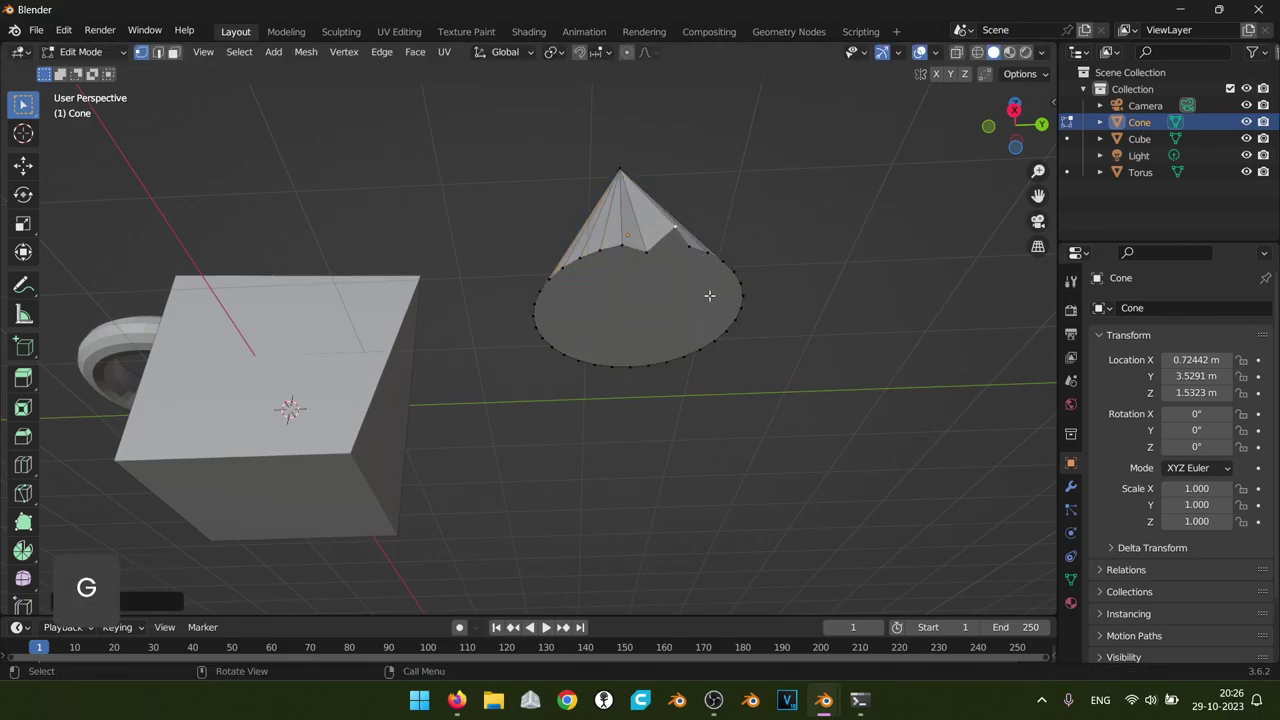
{"action": "middle_click_drag", "start_coordinate": [711, 296], "coordinate": [674, 258]}
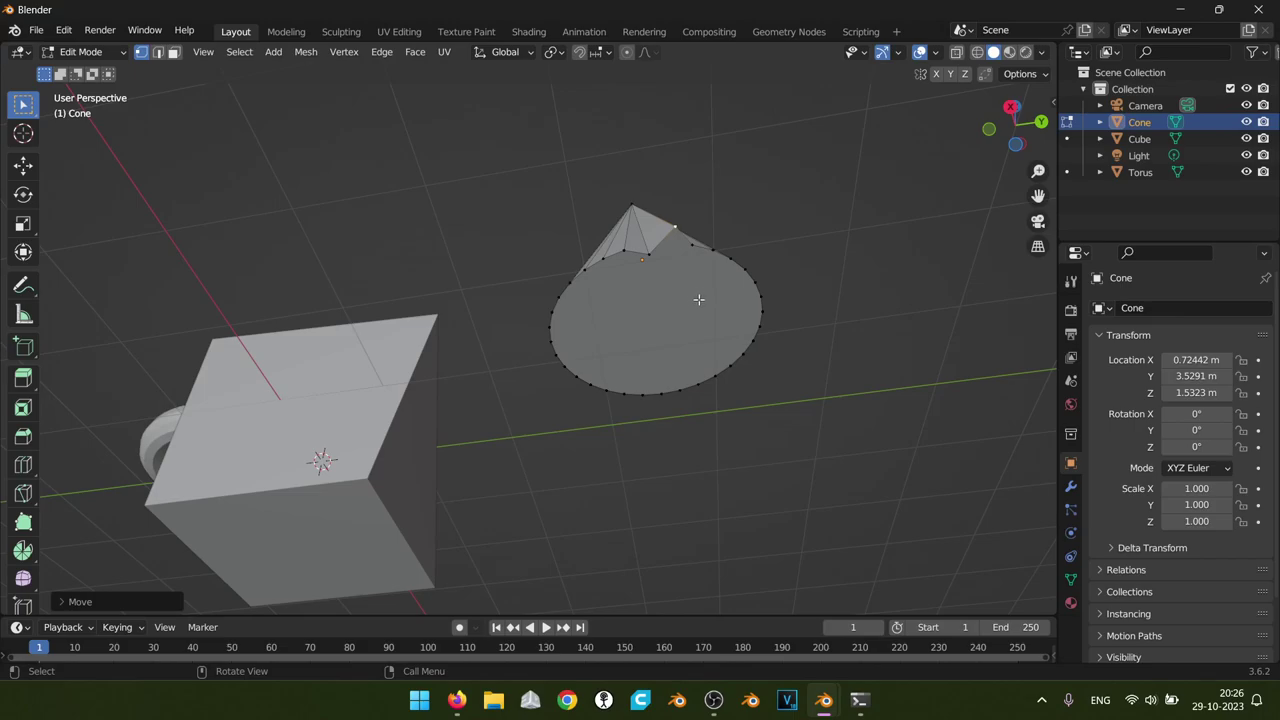
{"action": "key", "text": "KP_5"}
{"action": "key", "text": "KP_5"}
{"action": "key", "text": "Tab"}
Show the scene in front orthographic view with empty space framed beside the cube, cone and torus
{"action": "scroll", "coordinate": [600, 400], "scroll_direction": "down", "scroll_amount": 4}
{"action": "scroll", "coordinate": [582, 335], "scroll_direction": "down", "scroll_amount": 3}
{"action": "middle_click_drag", "start_coordinate": [582, 335], "coordinate": [630, 402]}
{"action": "key", "text": "KP_1"}
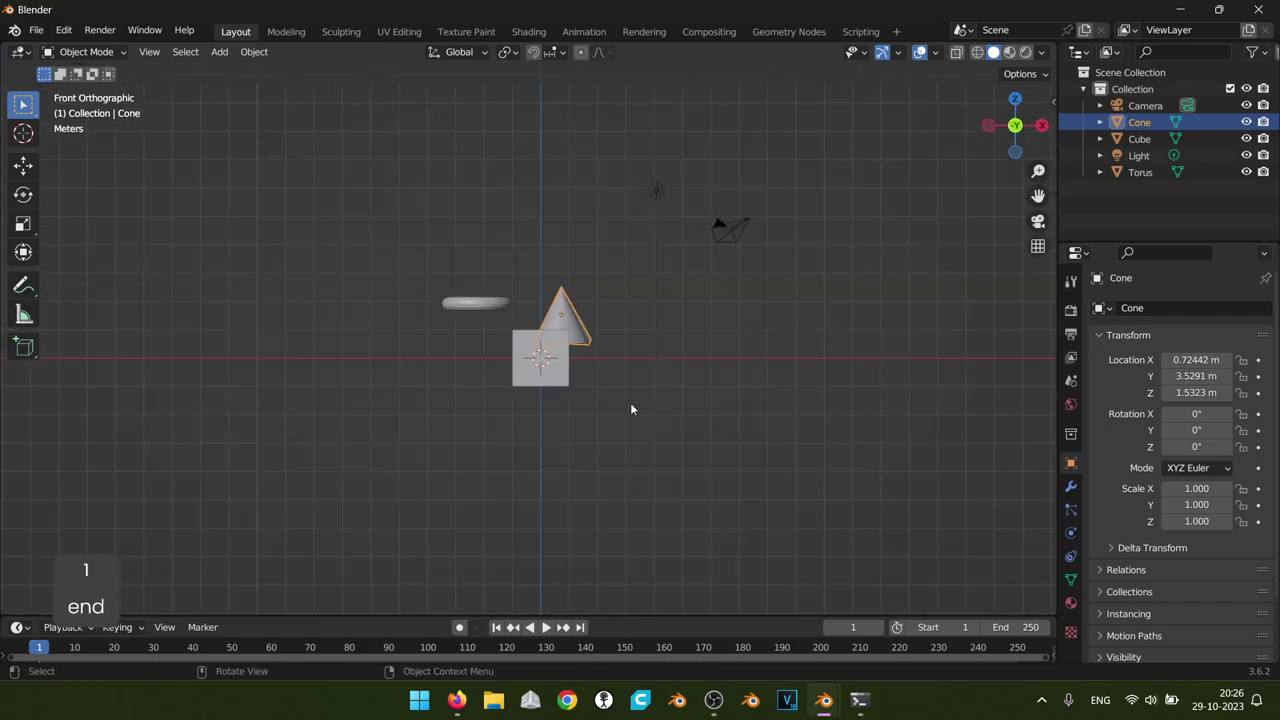
{"action": "scroll", "coordinate": [630, 402], "scroll_direction": "up", "scroll_amount": 1}
{"action": "middle_click_drag", "start_coordinate": [548, 367], "coordinate": [369, 365], "text": "shift"}
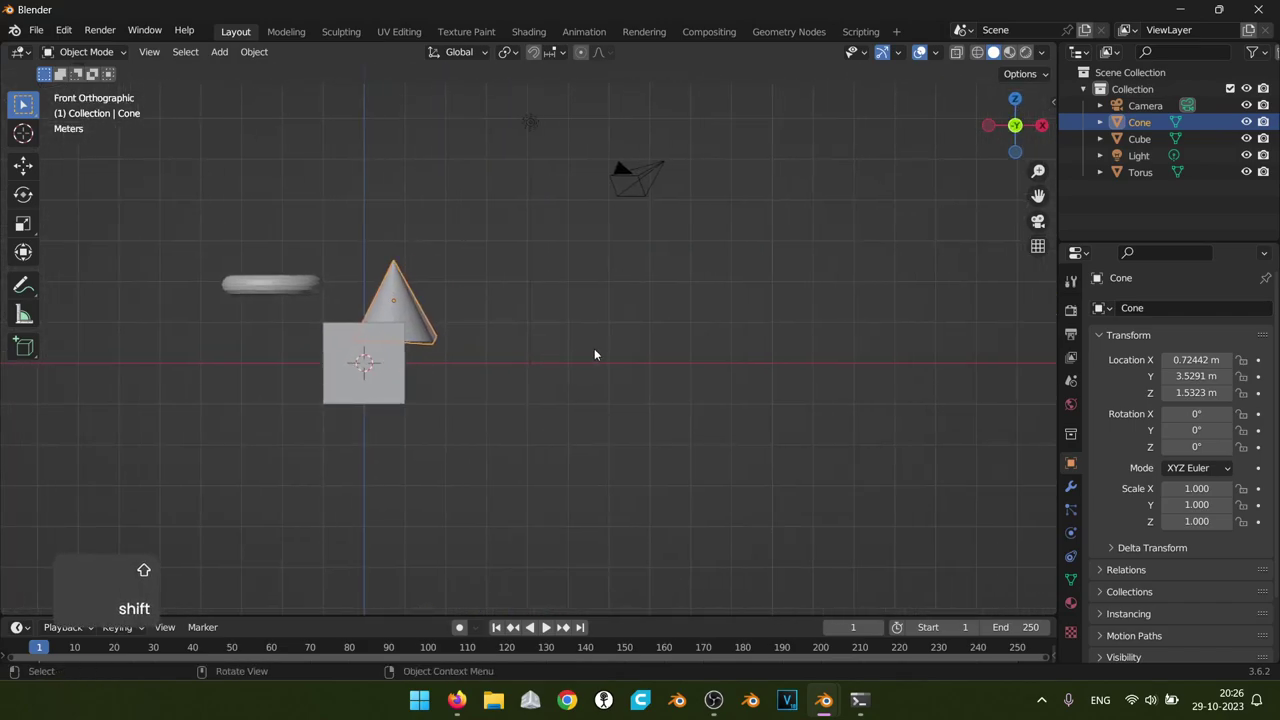
Add a second cube, move it into the empty space at about X 4.69 m, Z 1.54 m, and scale it to about 1.4
{"action": "key", "text": "shift+a"}
{"action": "mouse_move", "coordinate": [582, 318]}
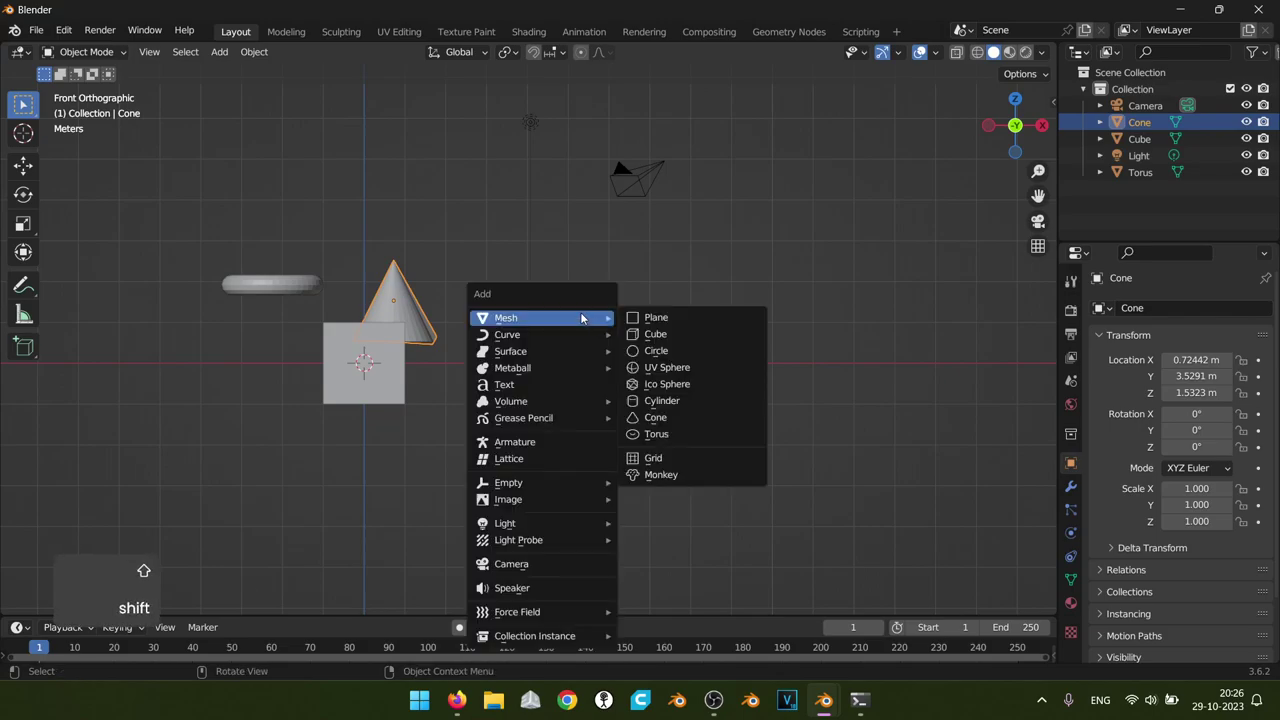
{"action": "left_click", "coordinate": [676, 334]}
{"action": "key", "text": "g"}
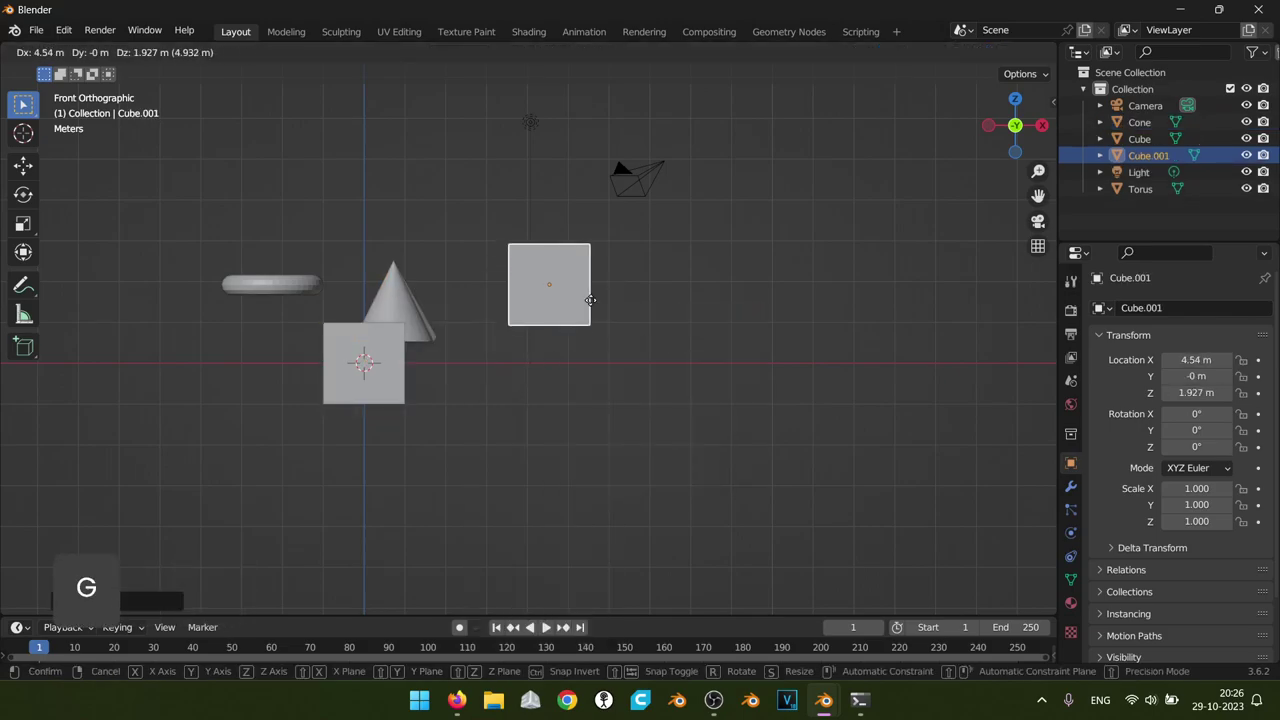
{"action": "left_click", "coordinate": [600, 318]}
{"action": "key", "text": "s"}
{"action": "left_click", "coordinate": [642, 369]}
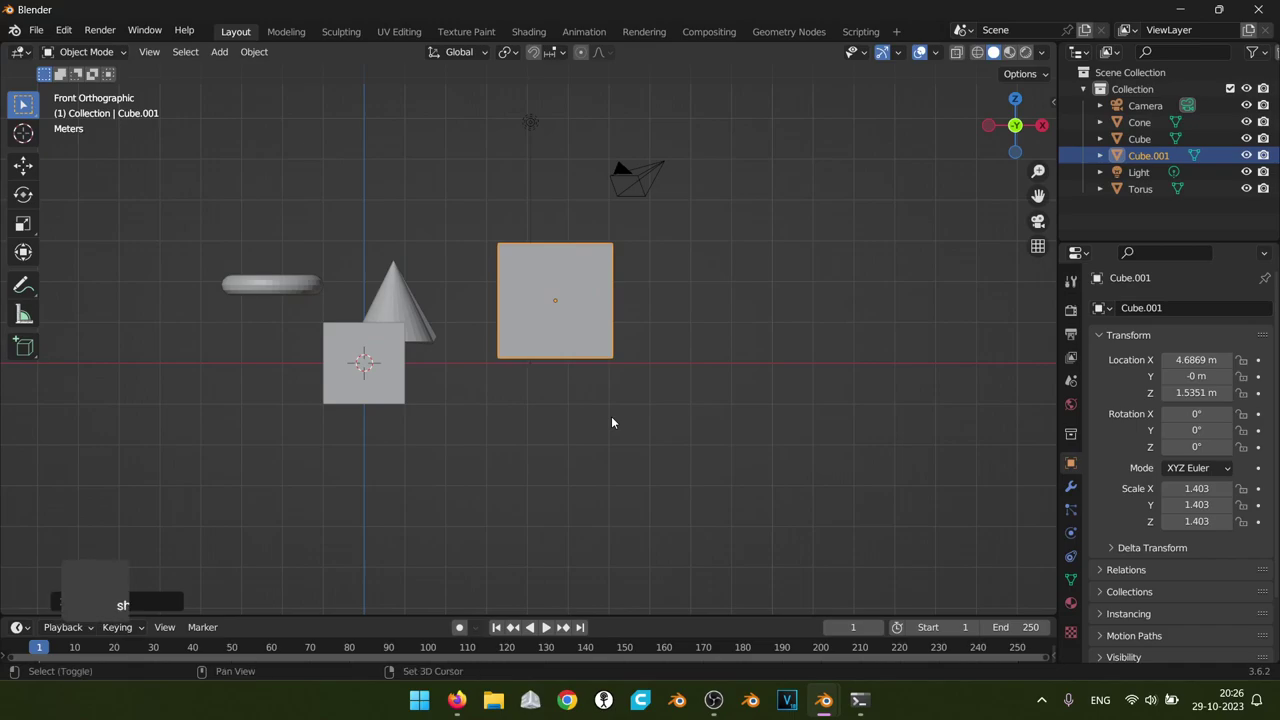
Add a cylinder, place it at the centre of the new cube at about X 4.61 m, Z 1.55 m, and show the right orthographic view
{"action": "key", "text": "shift+a"}
{"action": "mouse_move", "coordinate": [600, 342]}
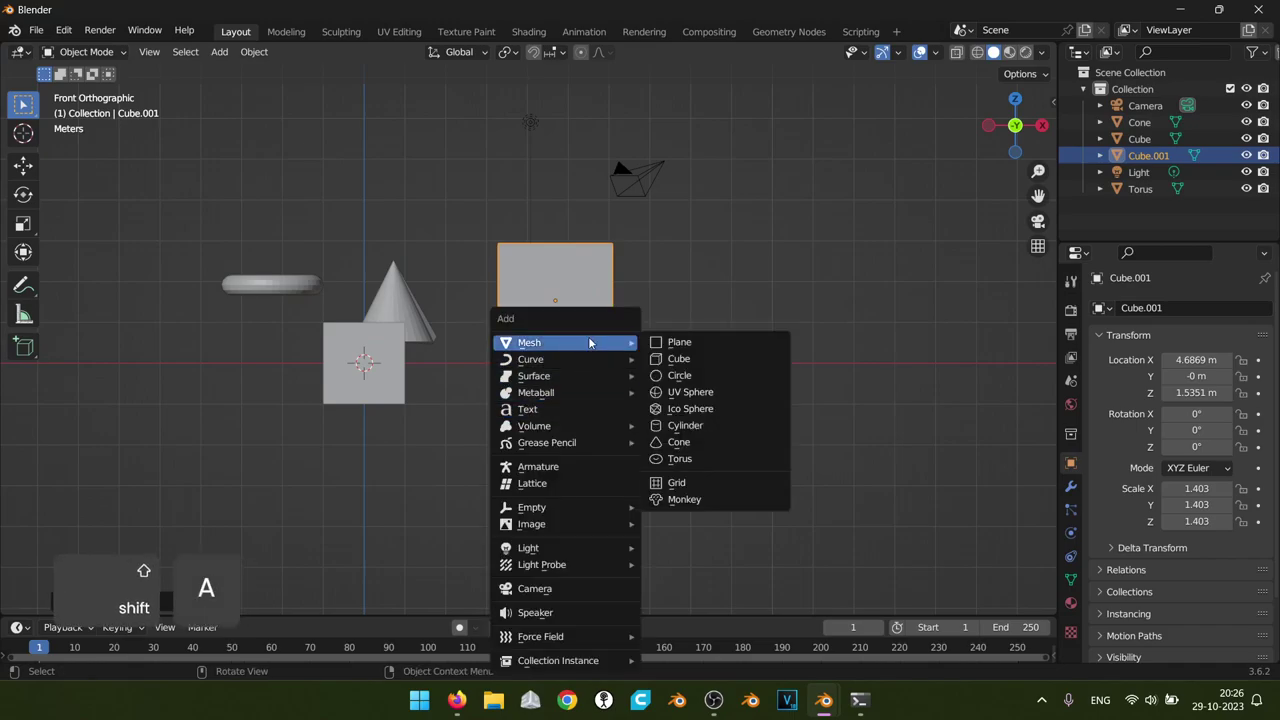
{"action": "left_click", "coordinate": [700, 425]}
{"action": "key", "text": "g"}
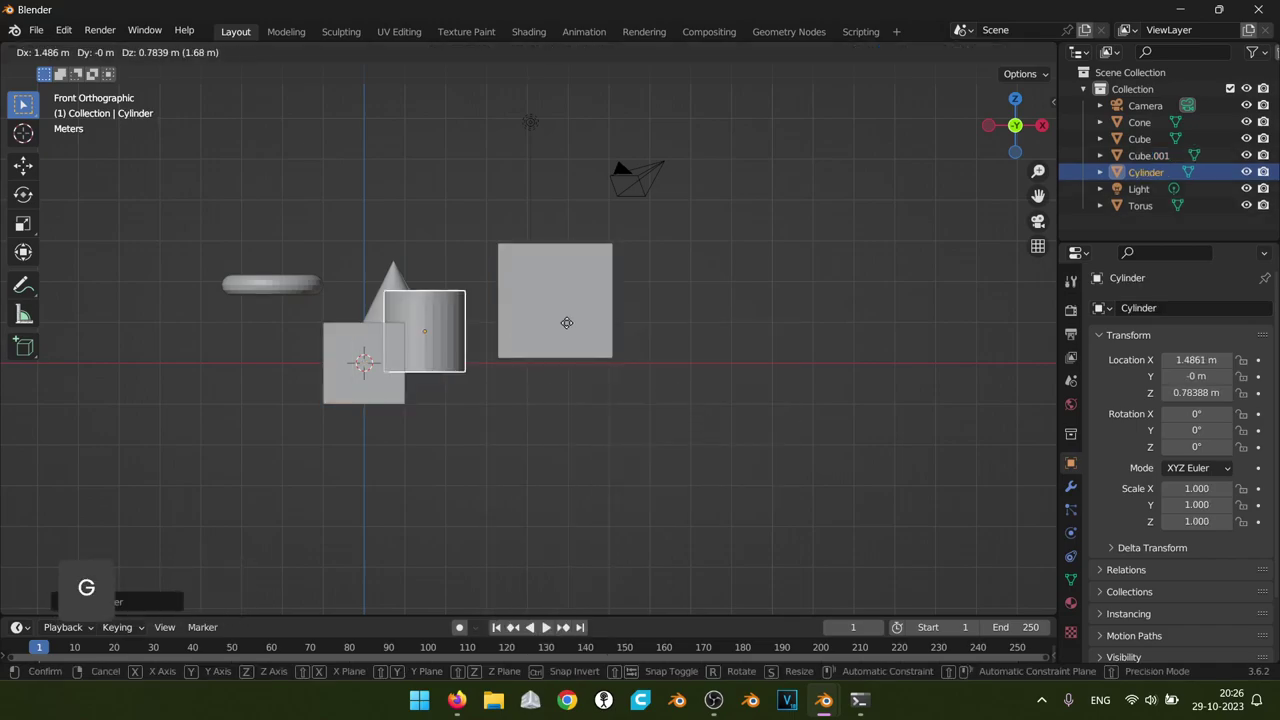
{"action": "left_click", "coordinate": [655, 311]}
{"action": "key", "text": "KP_3"}
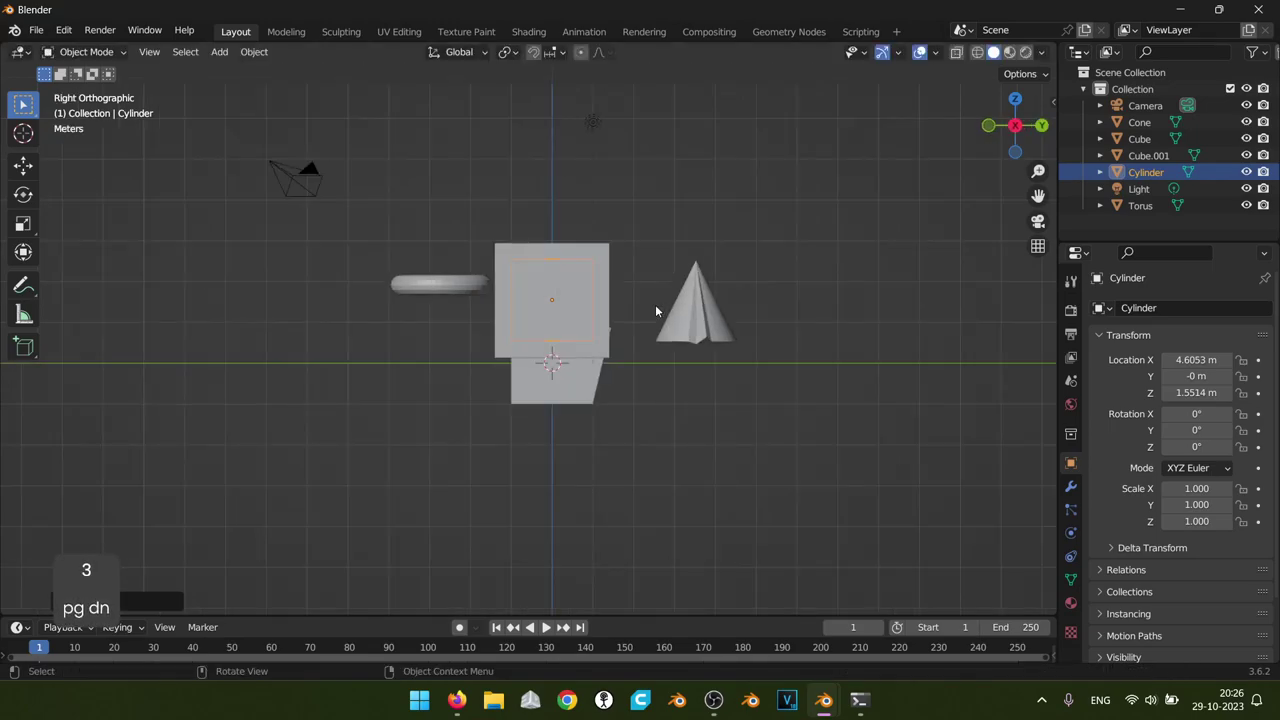
{"action": "key", "text": "r"}
{"action": "left_click", "coordinate": [608, 308]}
{"action": "key", "text": "s"}
{"action": "left_click", "coordinate": [588, 330]}
{"action": "key", "text": "s"}
{"action": "left_click", "coordinate": [885, 383]}
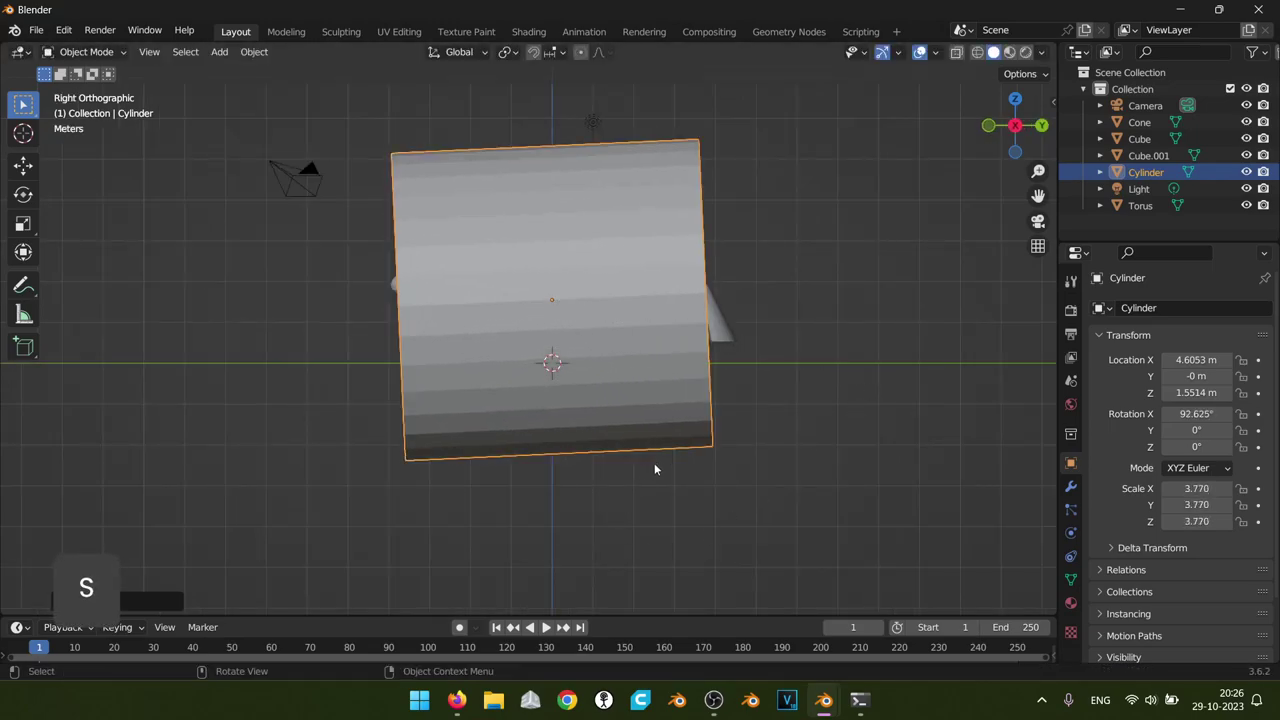
{"action": "key", "text": "ctrl+z"}
{"action": "key", "text": "ctrl+z"}
{"action": "key", "text": "ctrl+z"}
Rotate the cylinder 90° about X and scale it into a long thin rod, about 0.165 in X and Y and 3.591 in Z
{"action": "key", "text": "r"}
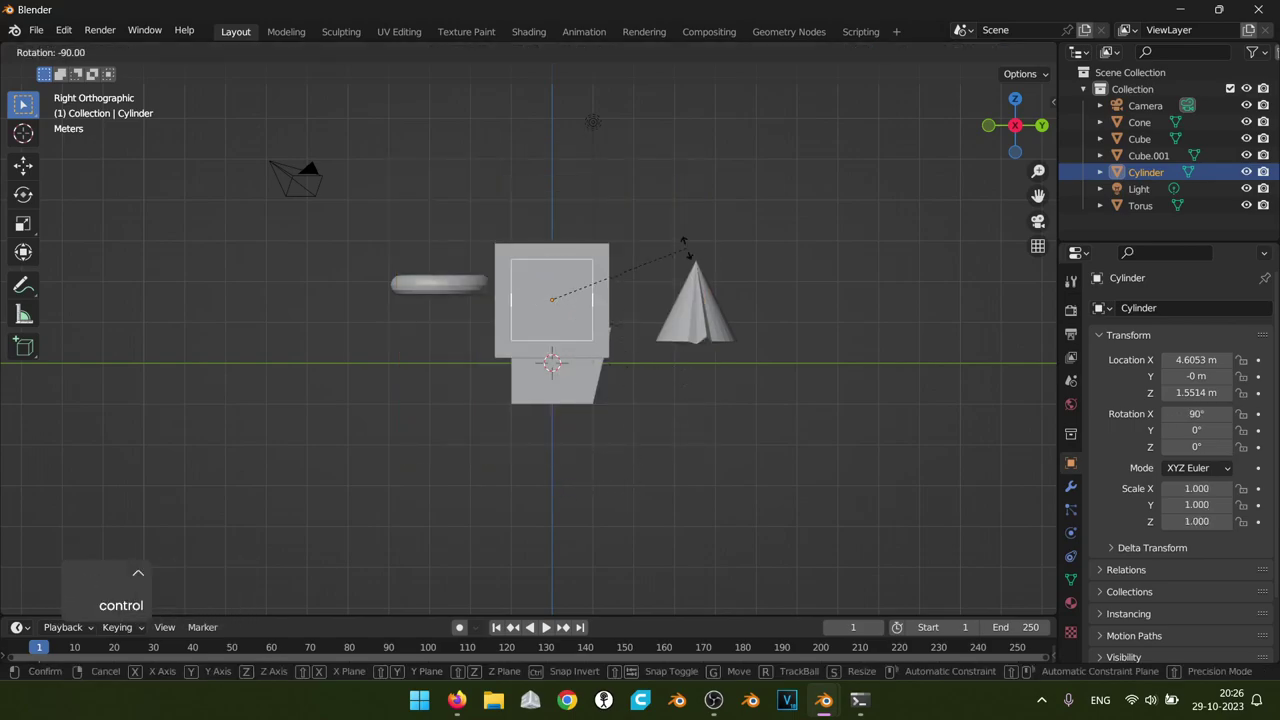
{"action": "left_click", "coordinate": [683, 241]}
{"action": "key", "text": "s"}
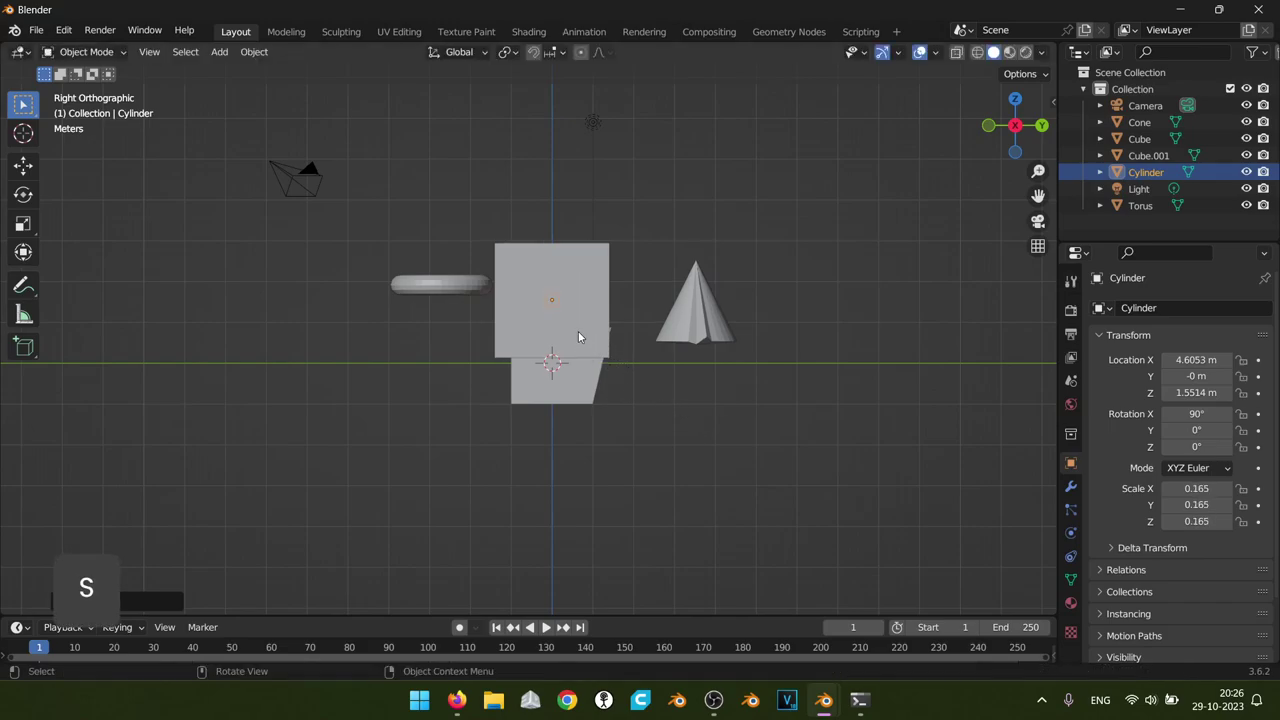
{"action": "key", "text": "z"}
{"action": "left_click", "coordinate": [521, 387]}
Add a Boolean modifier in Difference mode to the larger cube, with the cylinder as its object
{"action": "middle_click_drag", "start_coordinate": [521, 387], "coordinate": [742, 469]}
{"action": "key", "text": "KP_1"}
{"action": "scroll", "coordinate": [491, 415], "scroll_direction": "up", "scroll_amount": 4}
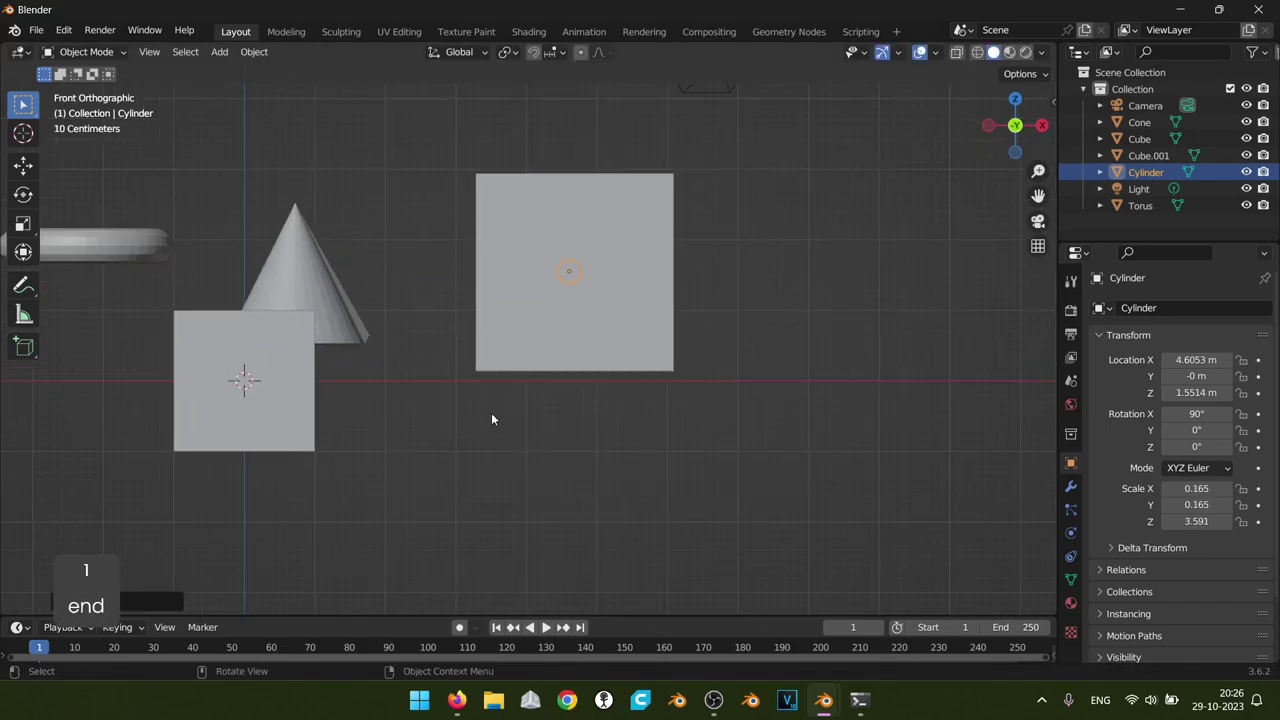
{"action": "middle_click_drag", "start_coordinate": [430, 461], "coordinate": [420, 476], "text": "shift"}
{"action": "left_click", "coordinate": [618, 373], "text": "shift"}
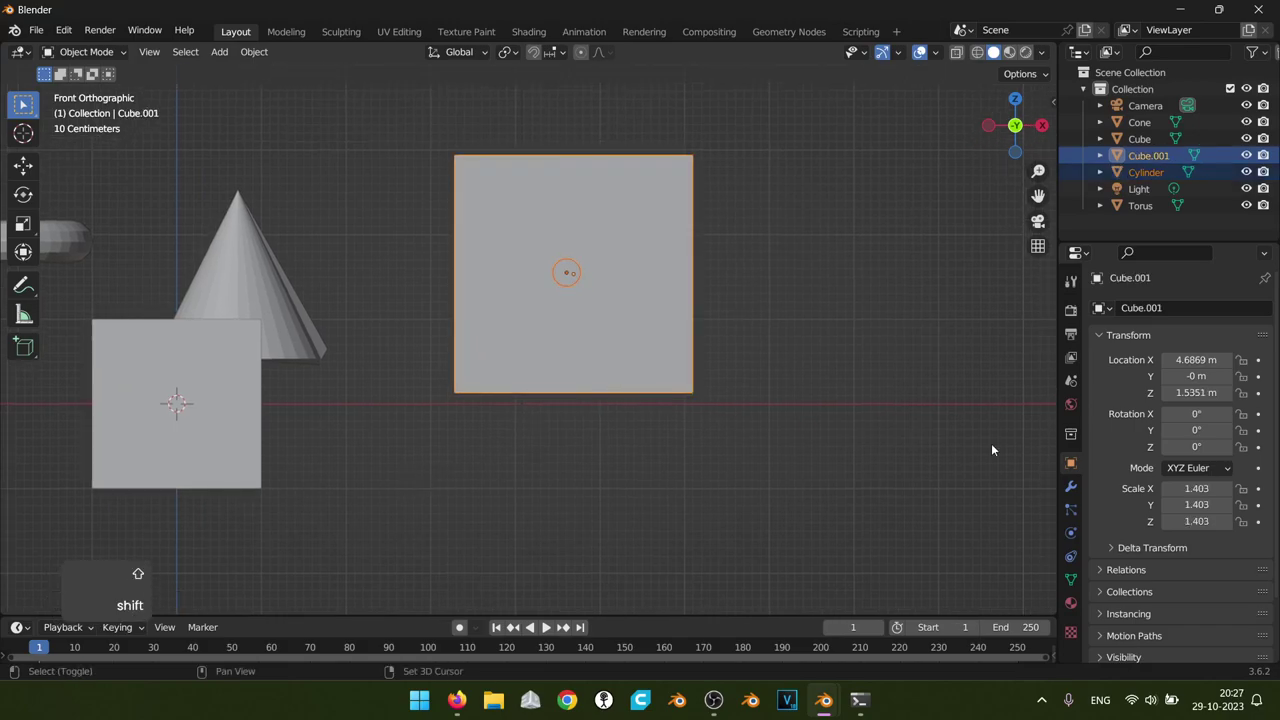
{"action": "left_click", "coordinate": [1071, 486]}
{"action": "left_click", "coordinate": [630, 332]}
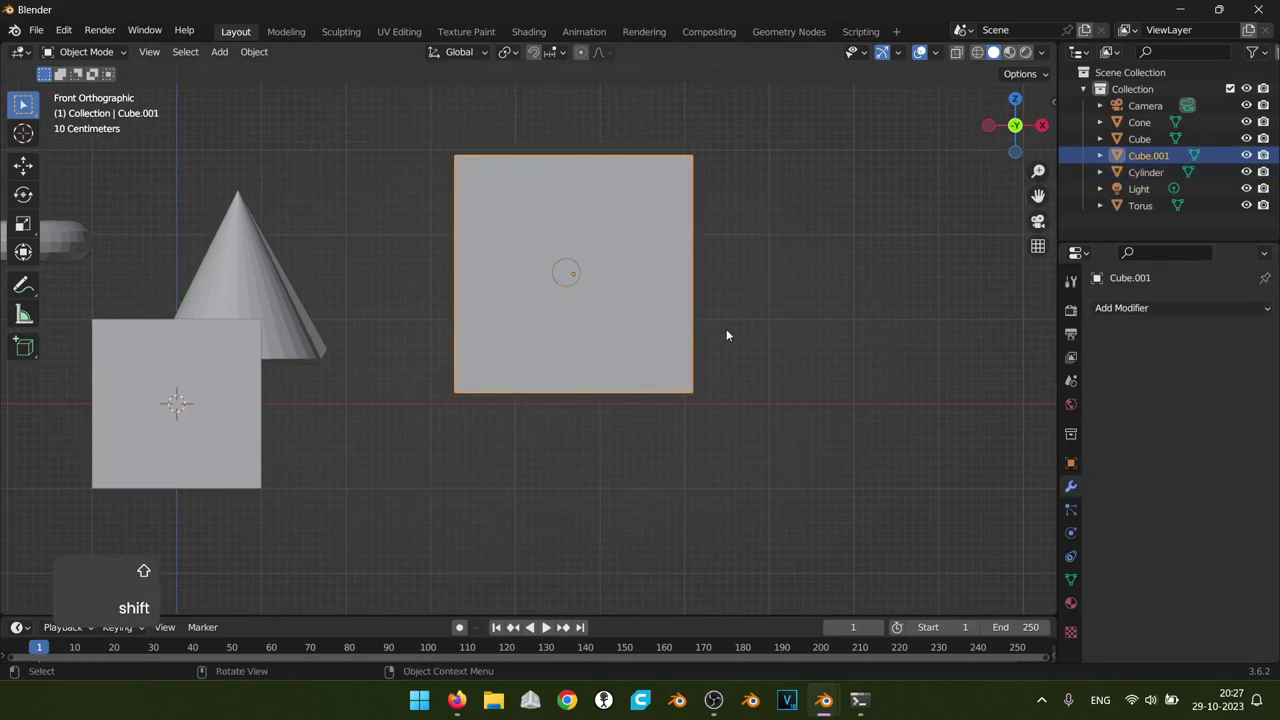
{"action": "left_click", "coordinate": [1122, 308]}
{"action": "left_click", "coordinate": [958, 393]}
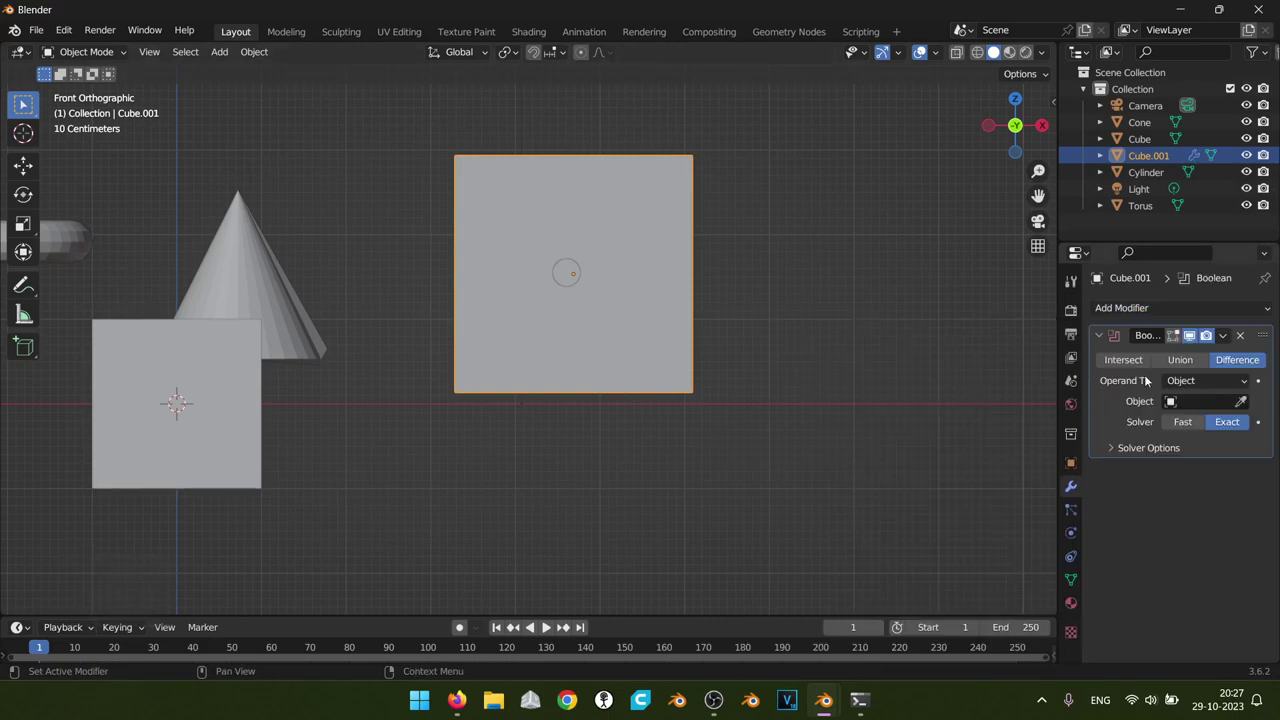
{"action": "left_click", "coordinate": [1240, 401]}
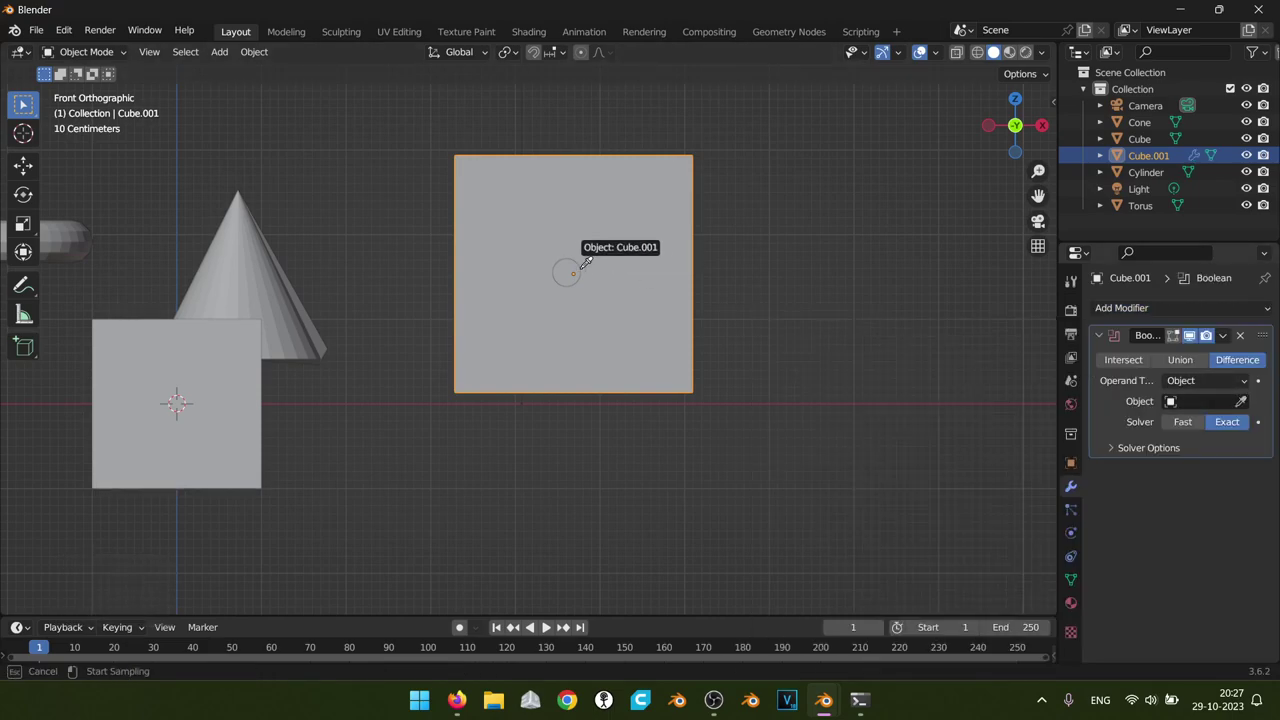
{"action": "left_click", "coordinate": [575, 270]}
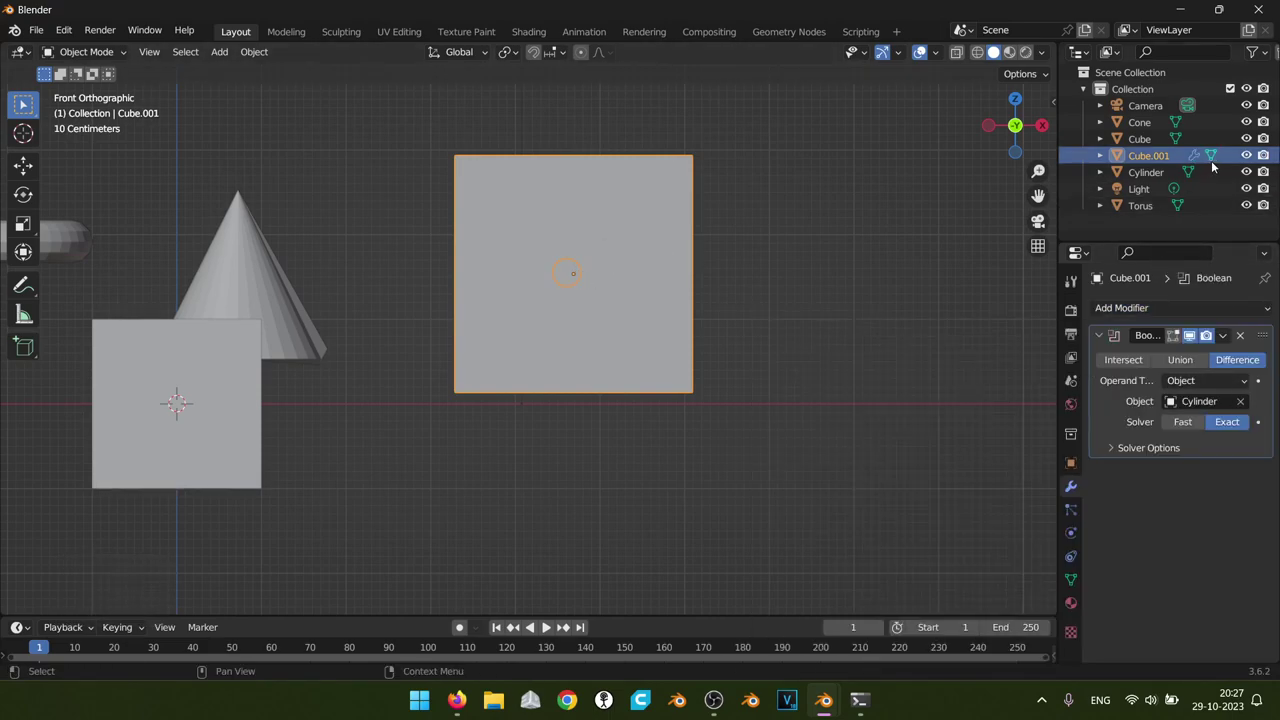
Hide the cylinder and apply the Boolean modifier on the larger cube
{"action": "left_click", "coordinate": [1246, 172]}
{"action": "middle_click_drag", "start_coordinate": [921, 252], "coordinate": [669, 402]}
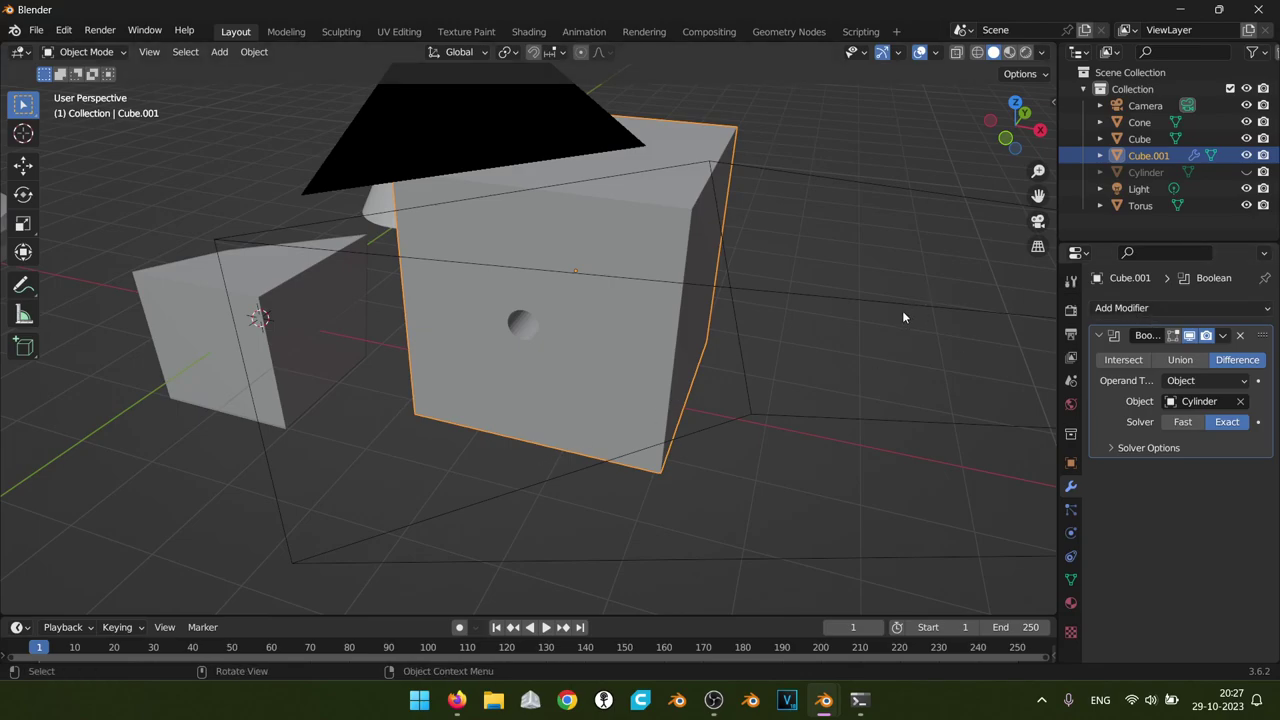
{"action": "left_click", "coordinate": [1226, 338]}
{"action": "left_click", "coordinate": [1207, 352]}
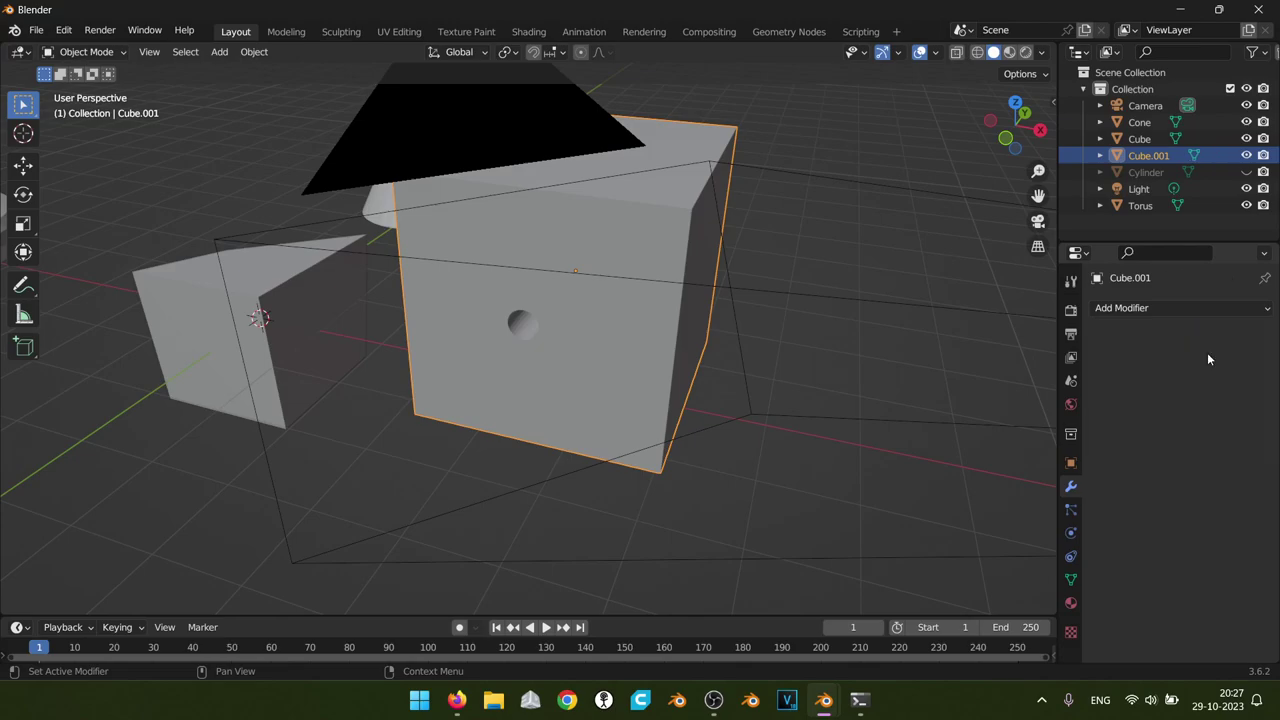
Enter Edit Mode on the larger cube, select a vertex on the hole's rim, and show the hole in front orthographic view
{"action": "key", "text": "Tab"}
{"action": "scroll", "coordinate": [600, 365], "scroll_direction": "up", "scroll_amount": 6}
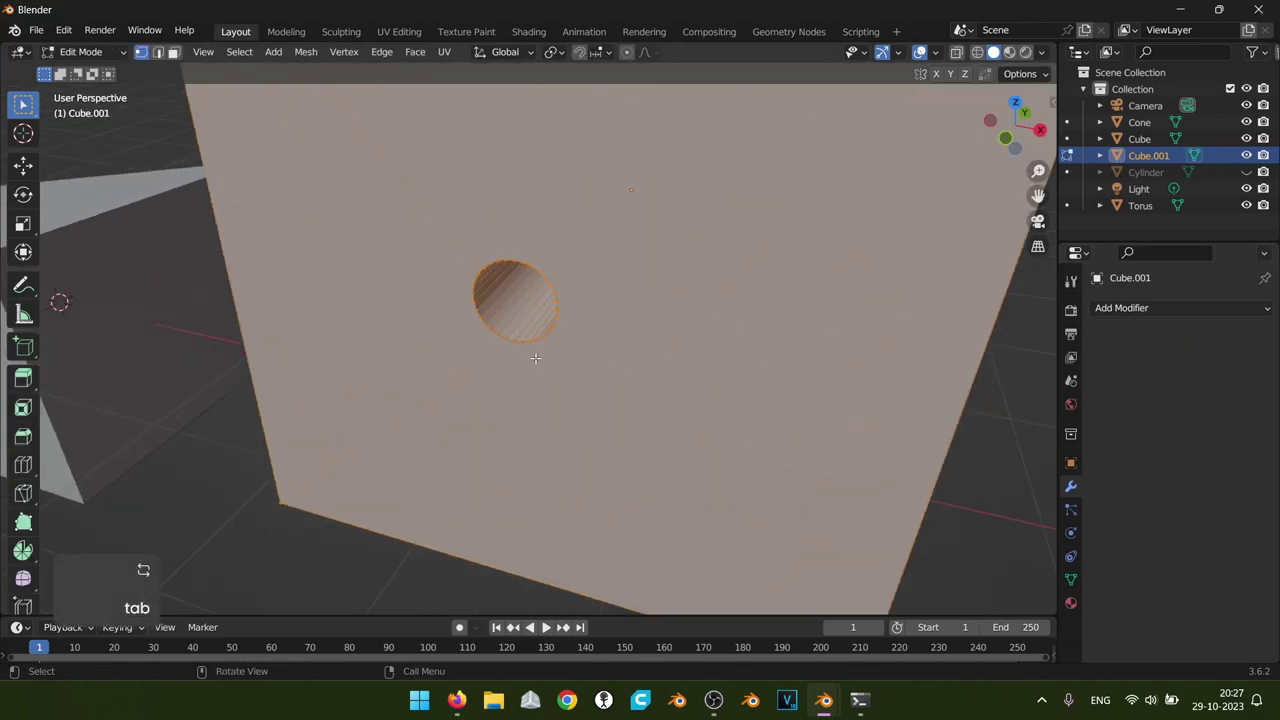
{"action": "middle_click_drag", "start_coordinate": [531, 378], "coordinate": [576, 443], "text": "shift"}
{"action": "left_click", "coordinate": [621, 394]}
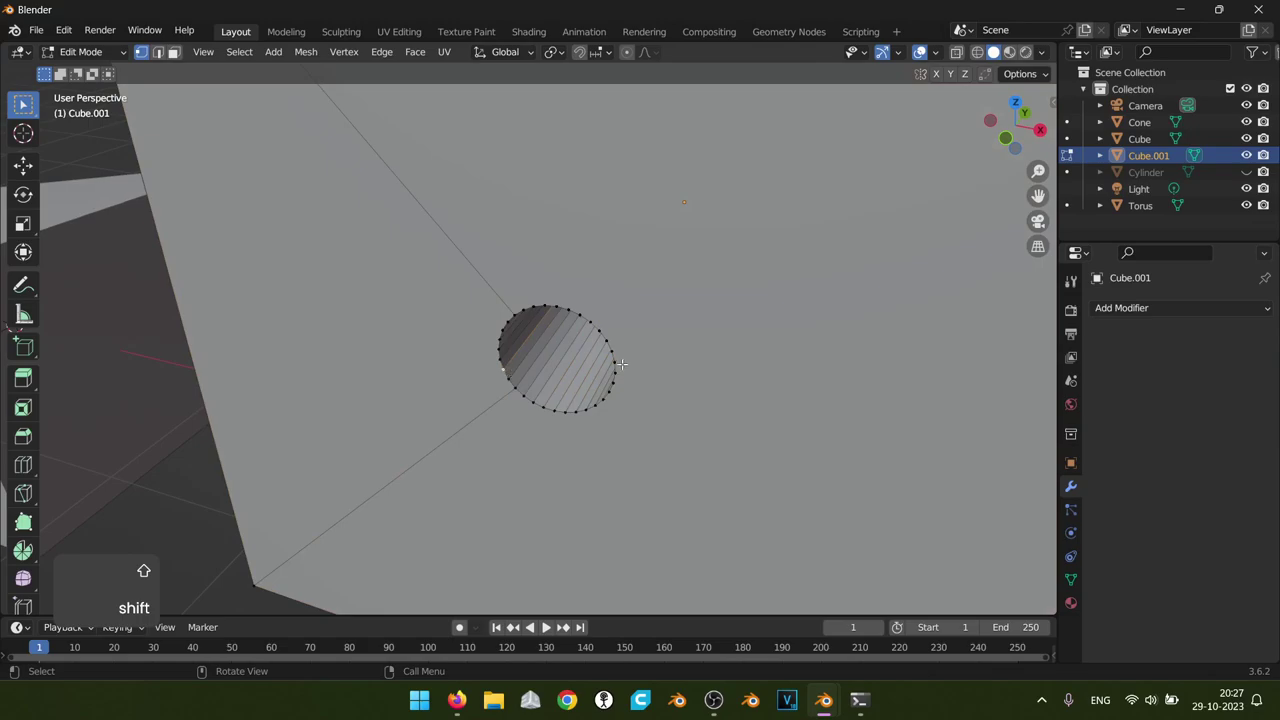
{"action": "key", "text": "shift+KP_1"}
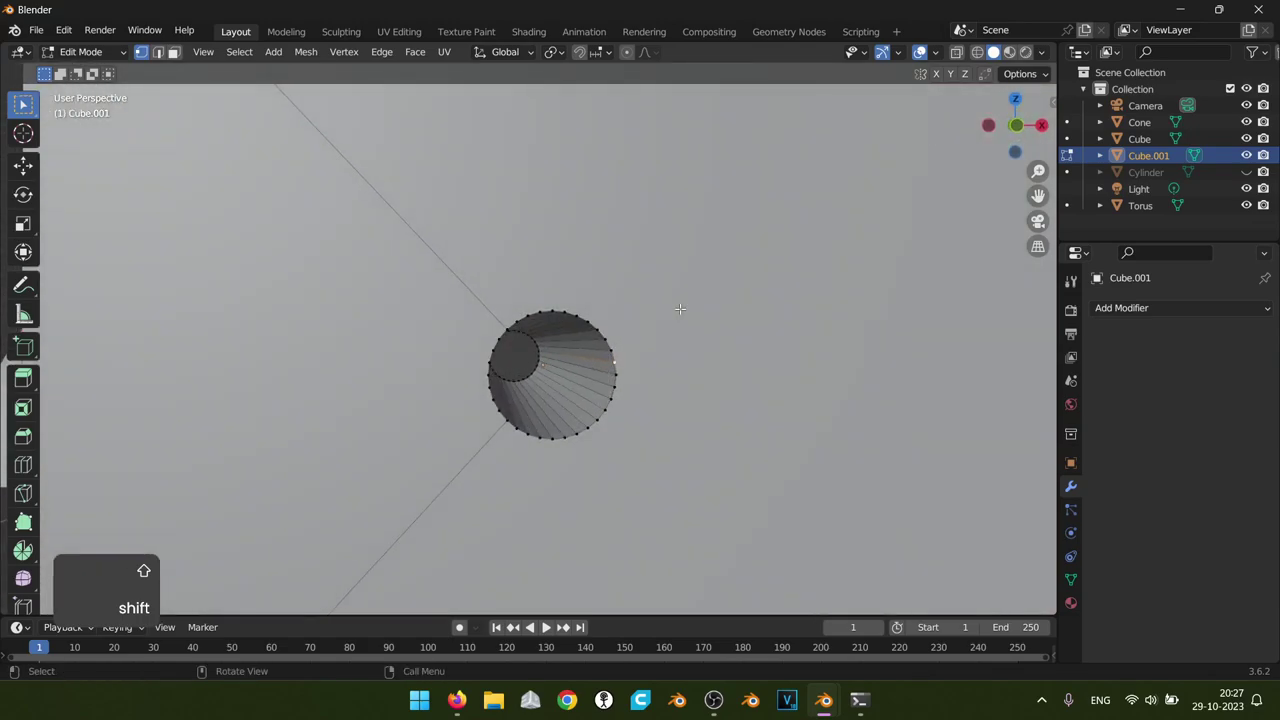
{"action": "key", "text": "KP_1"}
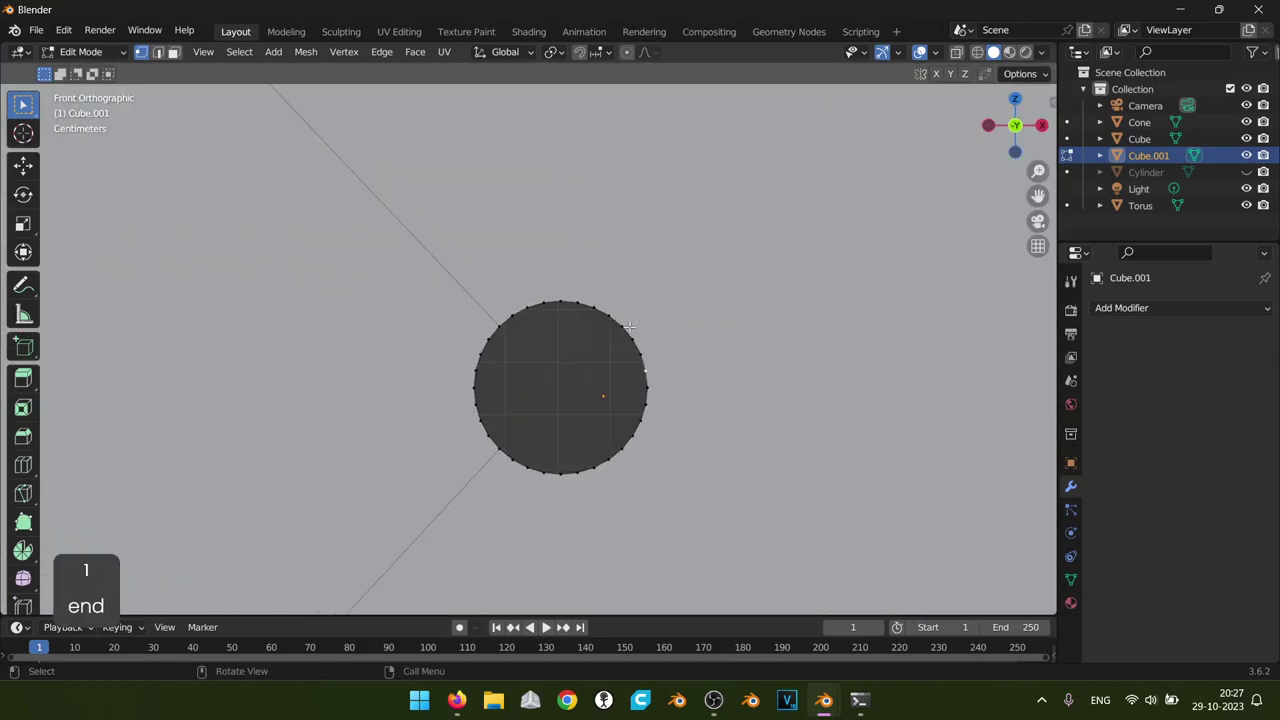
In wireframe shading, box-select the adjacent vertices at the upper right of the hole's rim and pull them outward
{"action": "key", "text": "z"}
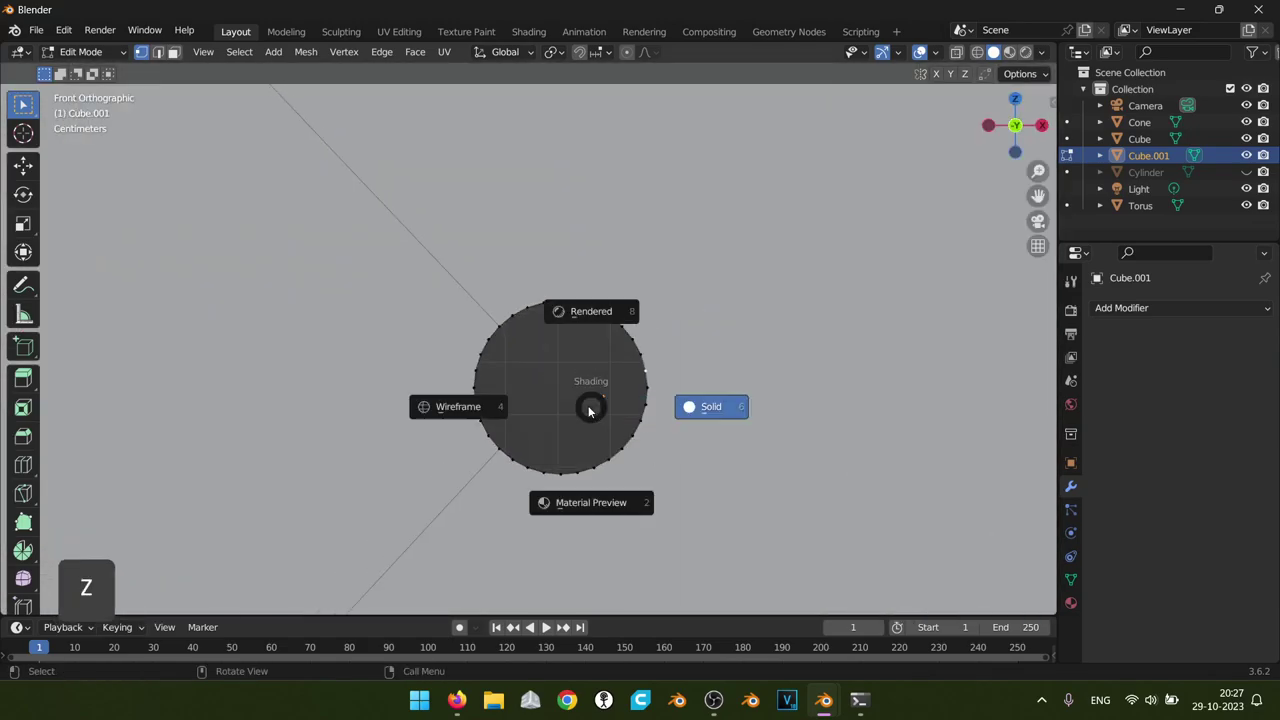
{"action": "left_click", "coordinate": [453, 405]}
{"action": "key", "text": "b"}
{"action": "left_click_drag", "start_coordinate": [630, 347], "coordinate": [669, 374]}
{"action": "key", "text": "g"}
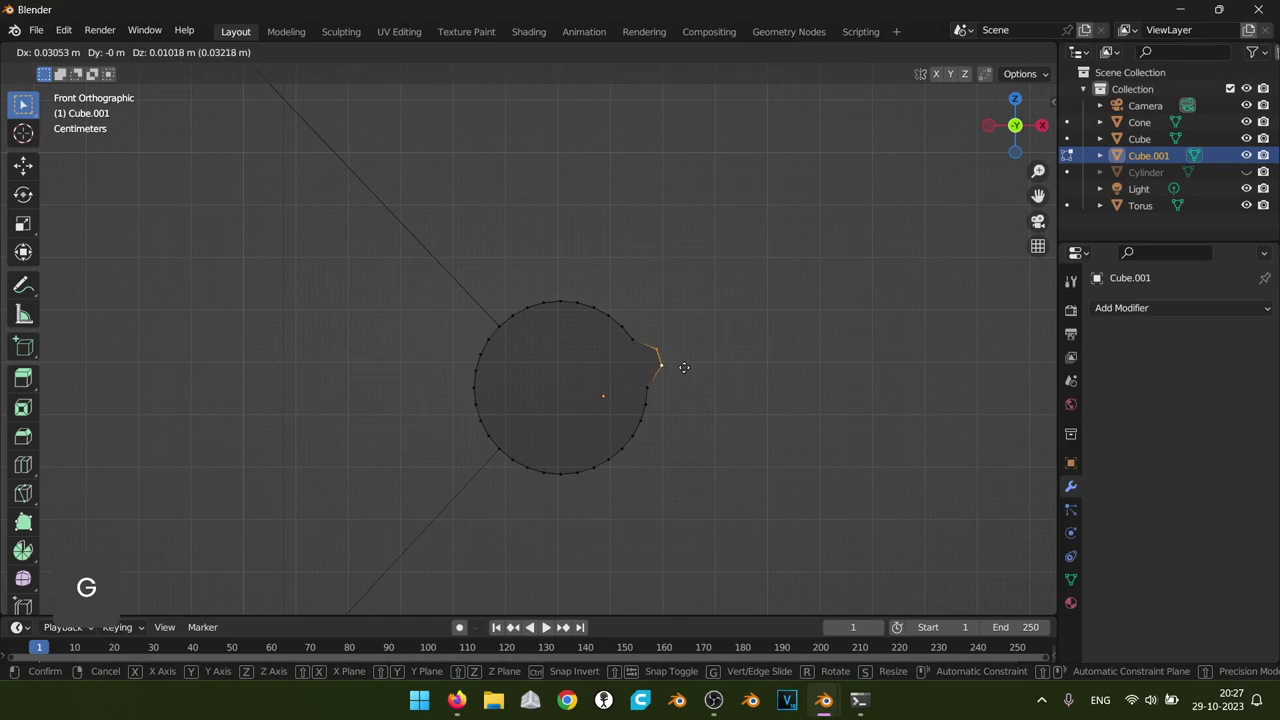
{"action": "left_click", "coordinate": [671, 352]}
Examine the deformed hole from several angles, first in wireframe and then in solid shading
{"action": "scroll", "coordinate": [646, 431], "scroll_direction": "down", "scroll_amount": 3}
{"action": "middle_click_drag", "start_coordinate": [646, 431], "coordinate": [596, 426]}
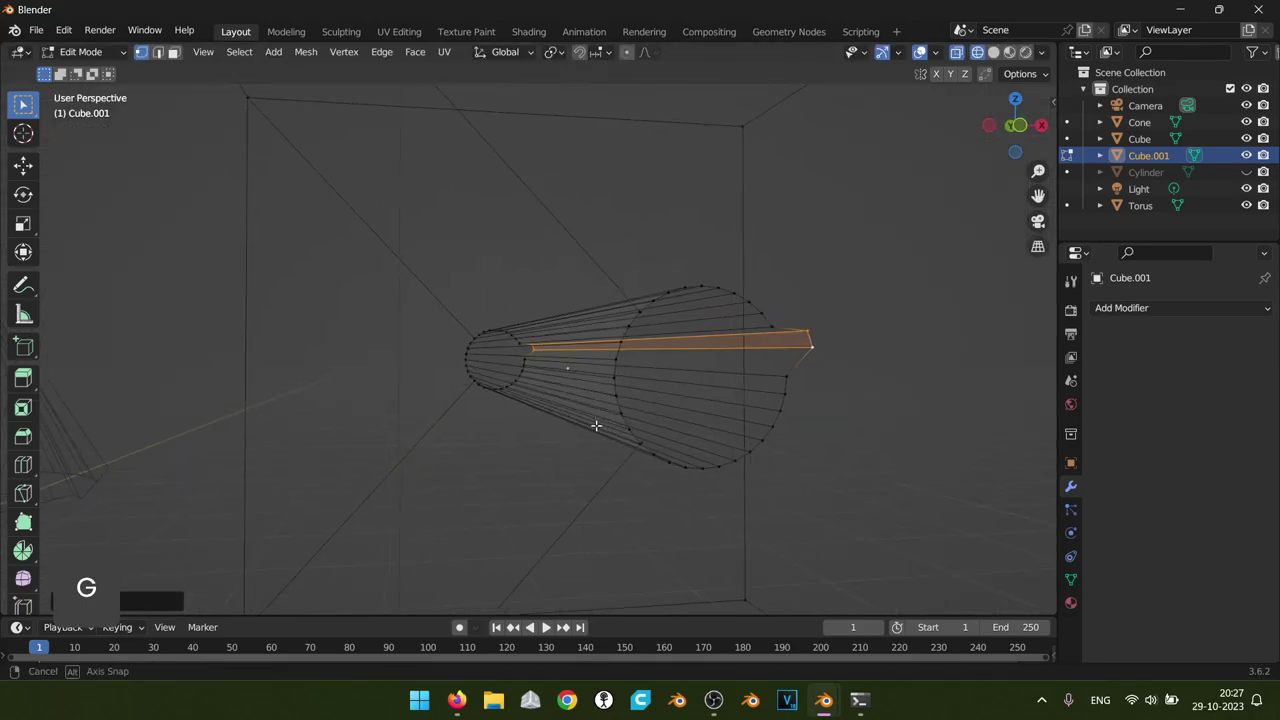
{"action": "key", "text": "z"}
{"action": "left_click", "coordinate": [732, 428]}
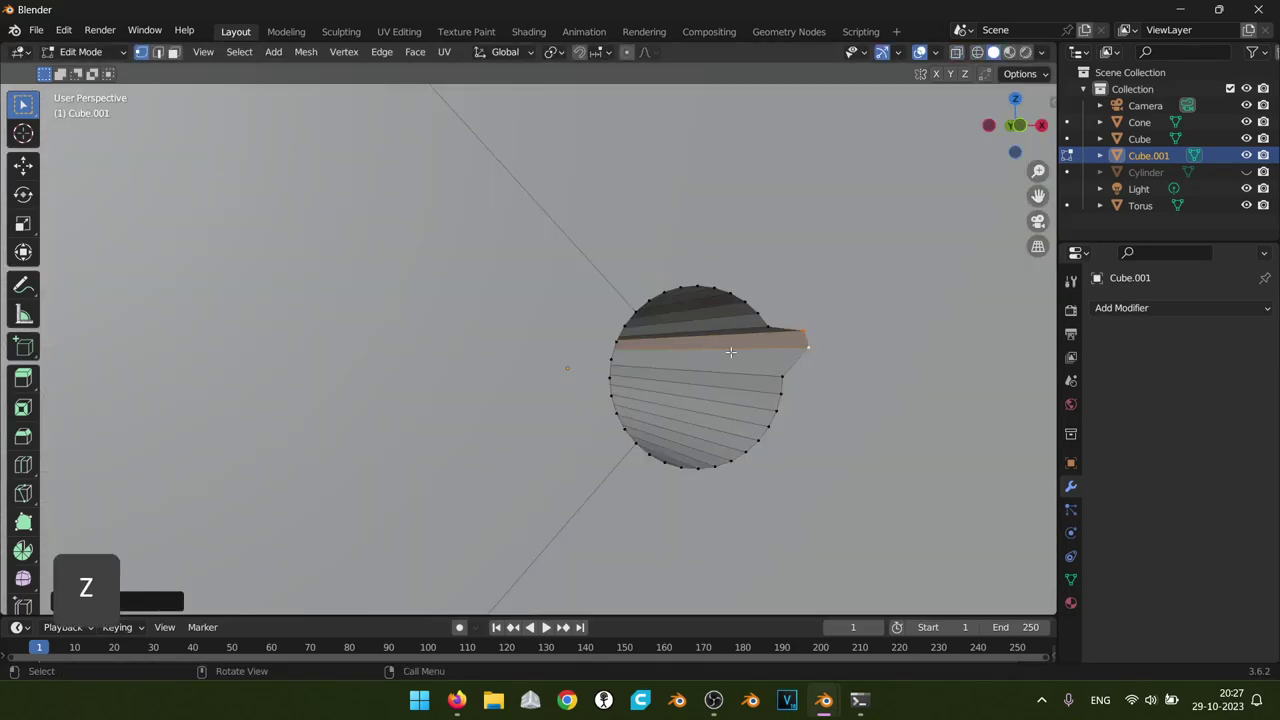
{"action": "scroll", "coordinate": [730, 377], "scroll_direction": "down", "scroll_amount": 3}
{"action": "middle_click_drag", "start_coordinate": [730, 377], "coordinate": [561, 353]}
{"action": "left_click_drag", "start_coordinate": [570, 350], "coordinate": [551, 352]}
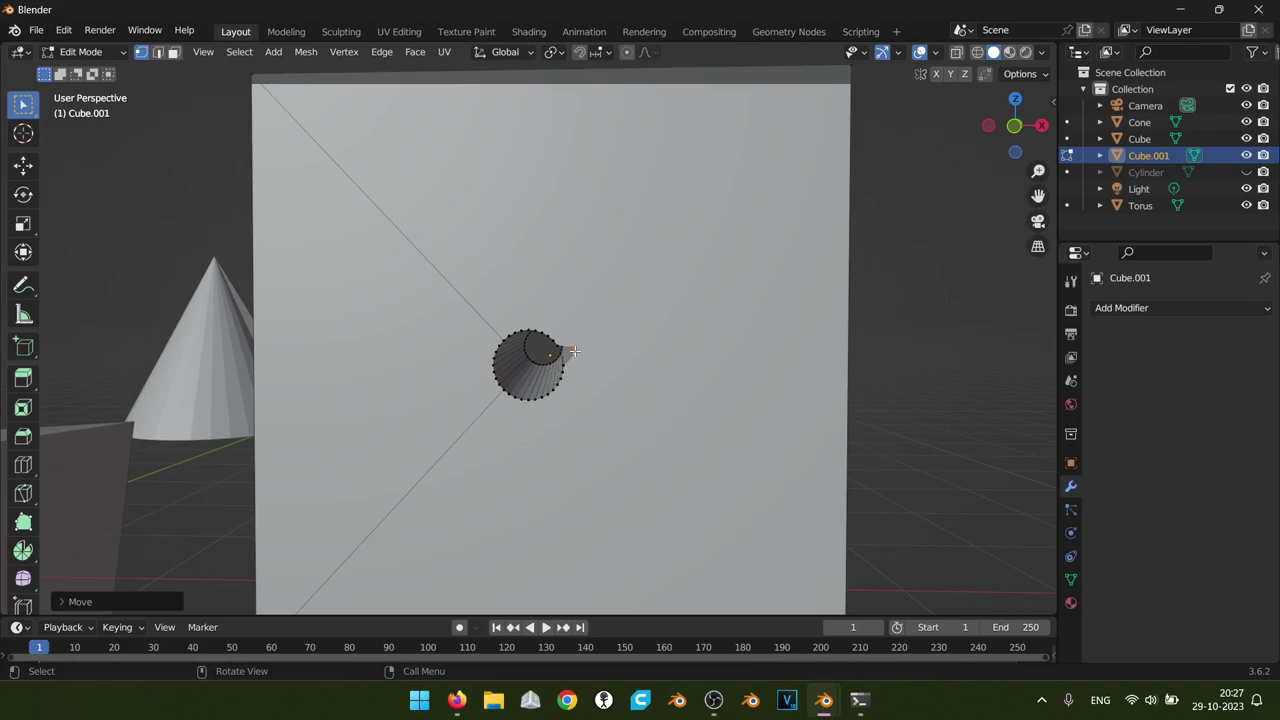
Select all vertices of the hole through the cube's depth, using wireframe shading in front orthographic view
{"action": "key", "text": "KP_1"}
{"action": "scroll", "coordinate": [526, 394], "scroll_direction": "up", "scroll_amount": 3}
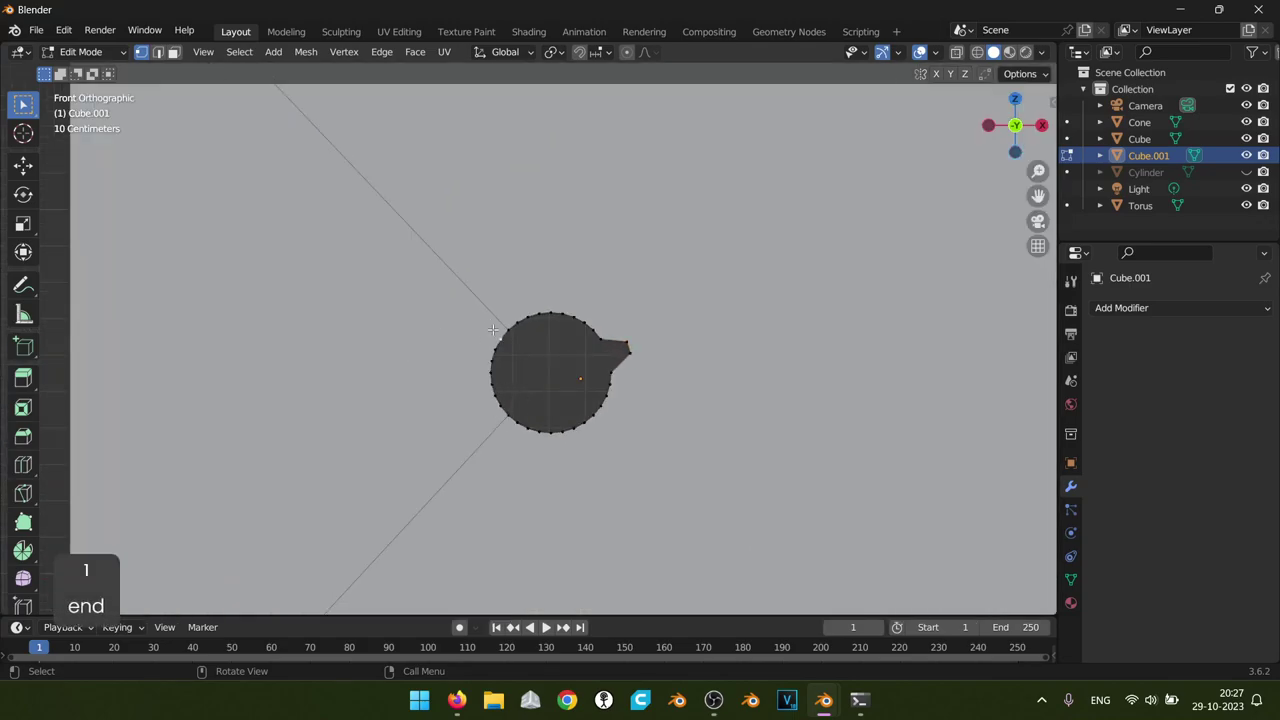
{"action": "key", "text": "z"}
{"action": "left_click", "coordinate": [300, 291]}
{"action": "key", "text": "b"}
{"action": "left_click_drag", "start_coordinate": [343, 249], "coordinate": [790, 521]}
{"action": "middle_click_drag", "start_coordinate": [508, 370], "coordinate": [440, 374]}
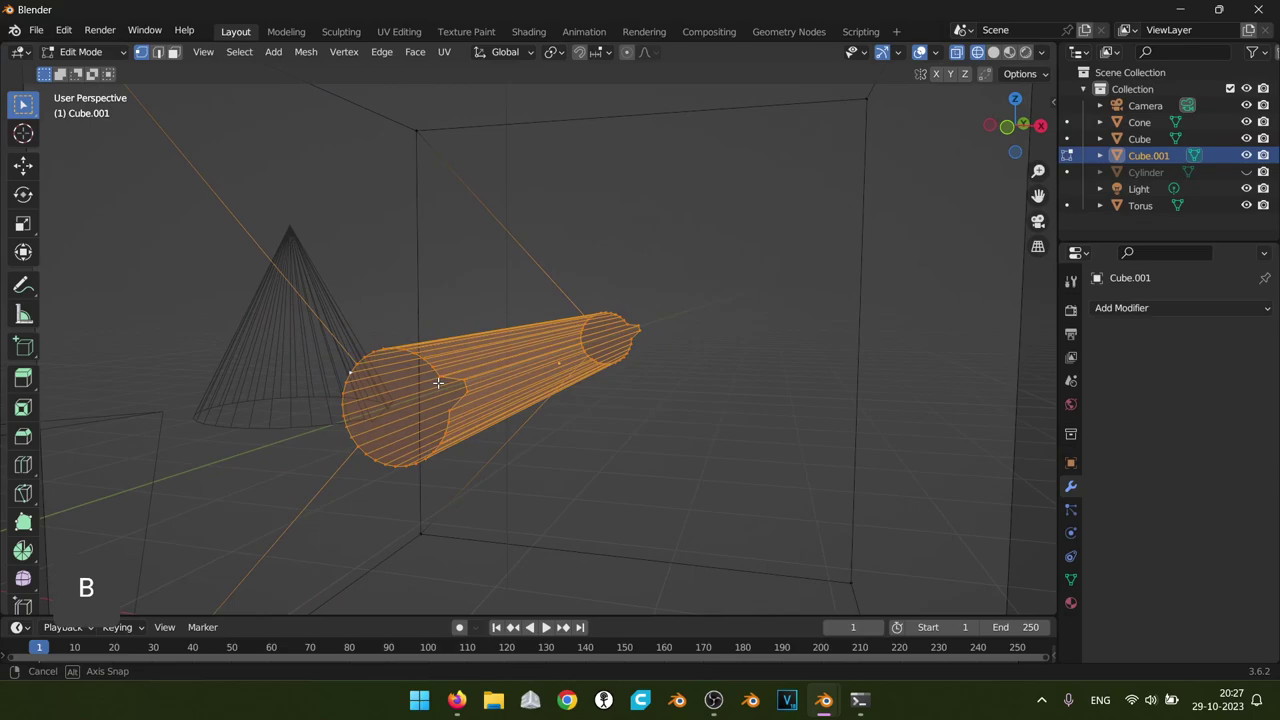
{"action": "key", "text": "KP_1"}
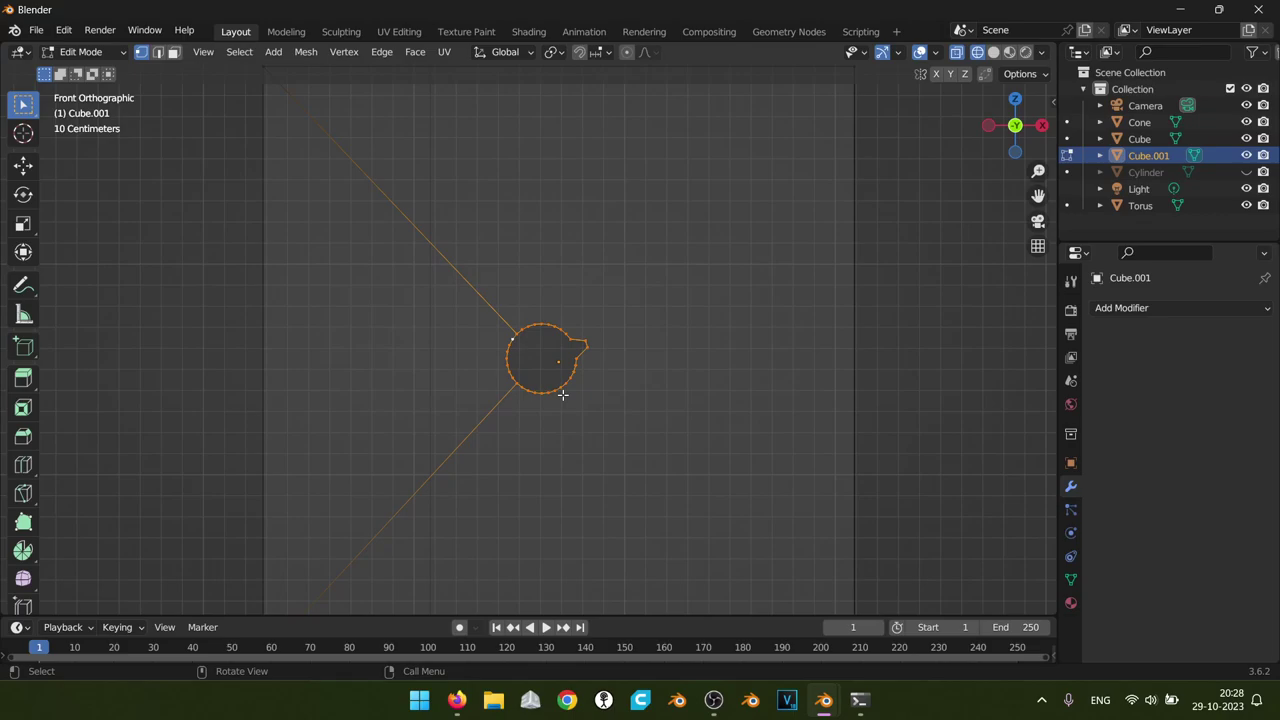
Scale the selected hole vertices up to about 1.5 times their size in Edit Mode
{"action": "key", "text": "Tab"}
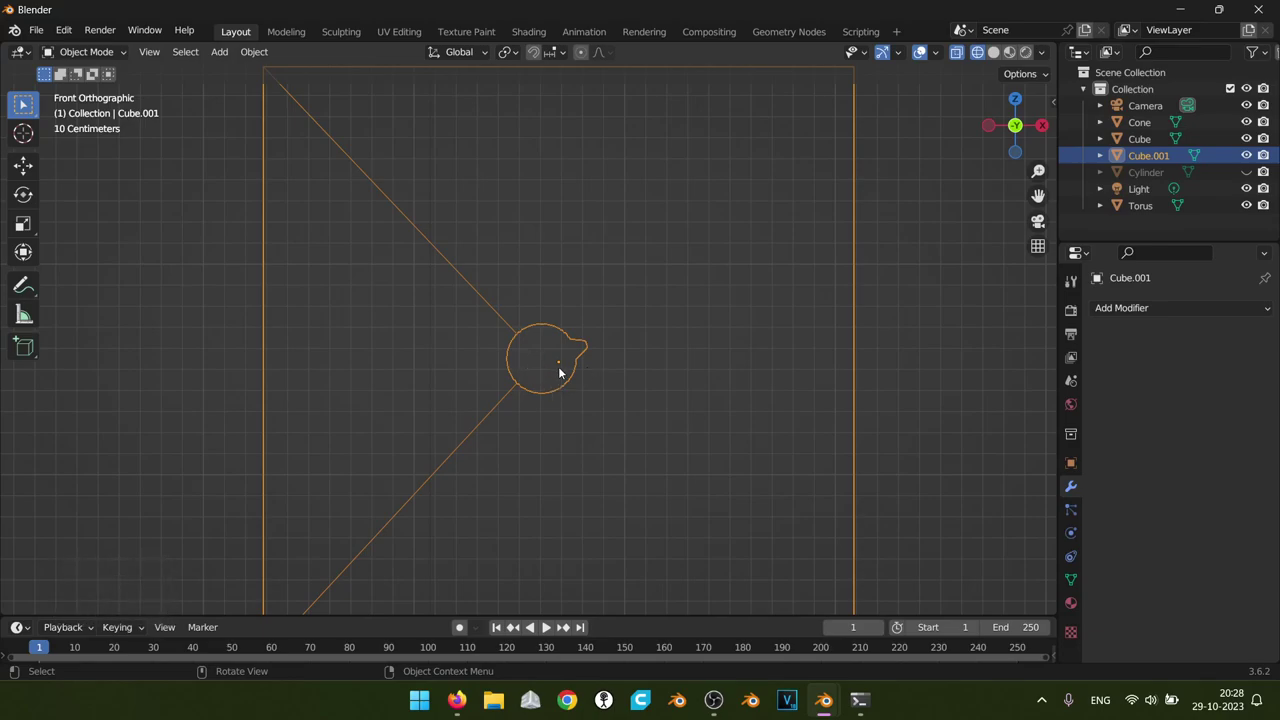
{"action": "key", "text": "Tab"}
{"action": "scroll", "coordinate": [560, 370], "scroll_direction": "up", "scroll_amount": 4}
{"action": "middle_click_drag", "start_coordinate": [574, 392], "coordinate": [568, 363], "text": "shift"}
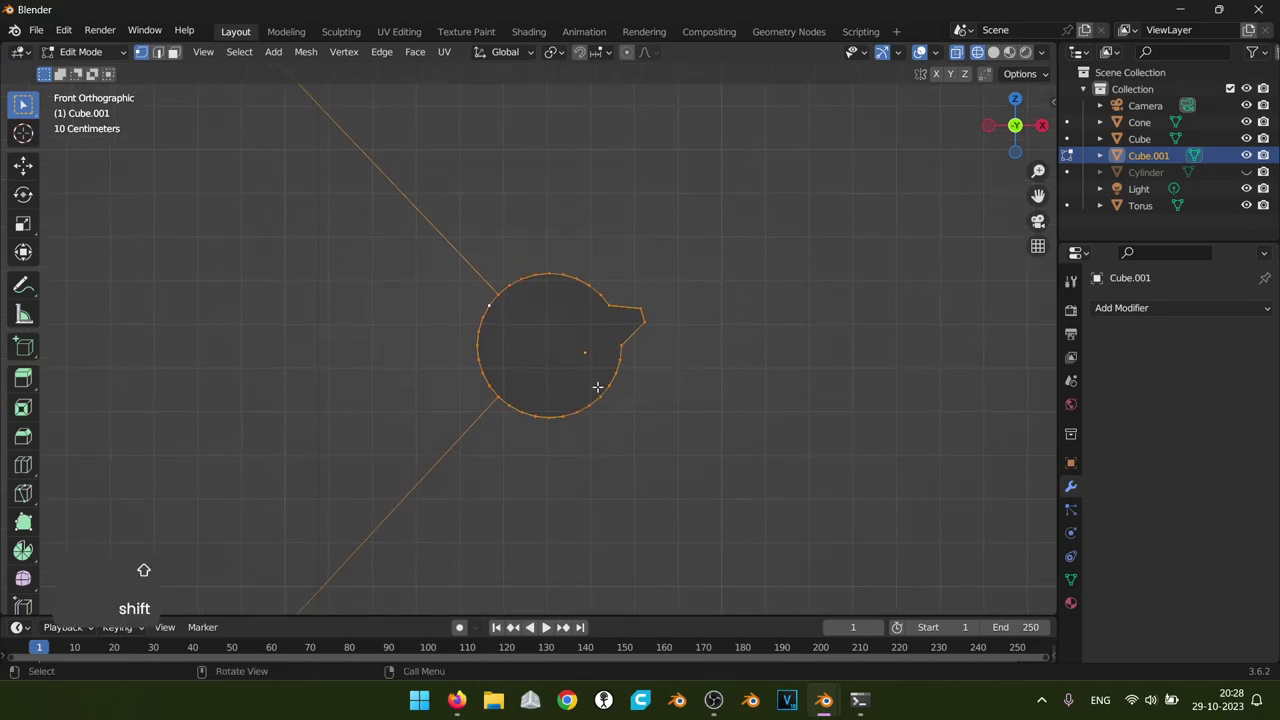
{"action": "key", "text": "s"}
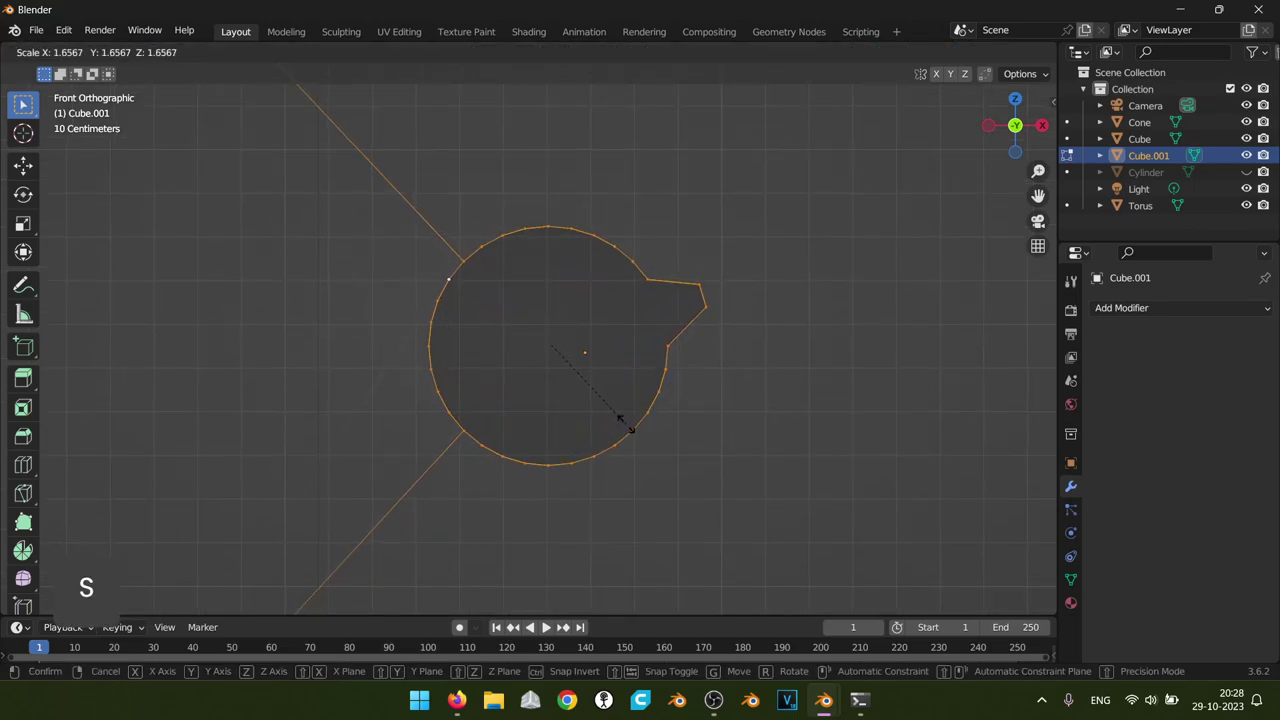
{"action": "left_click", "coordinate": [617, 414]}
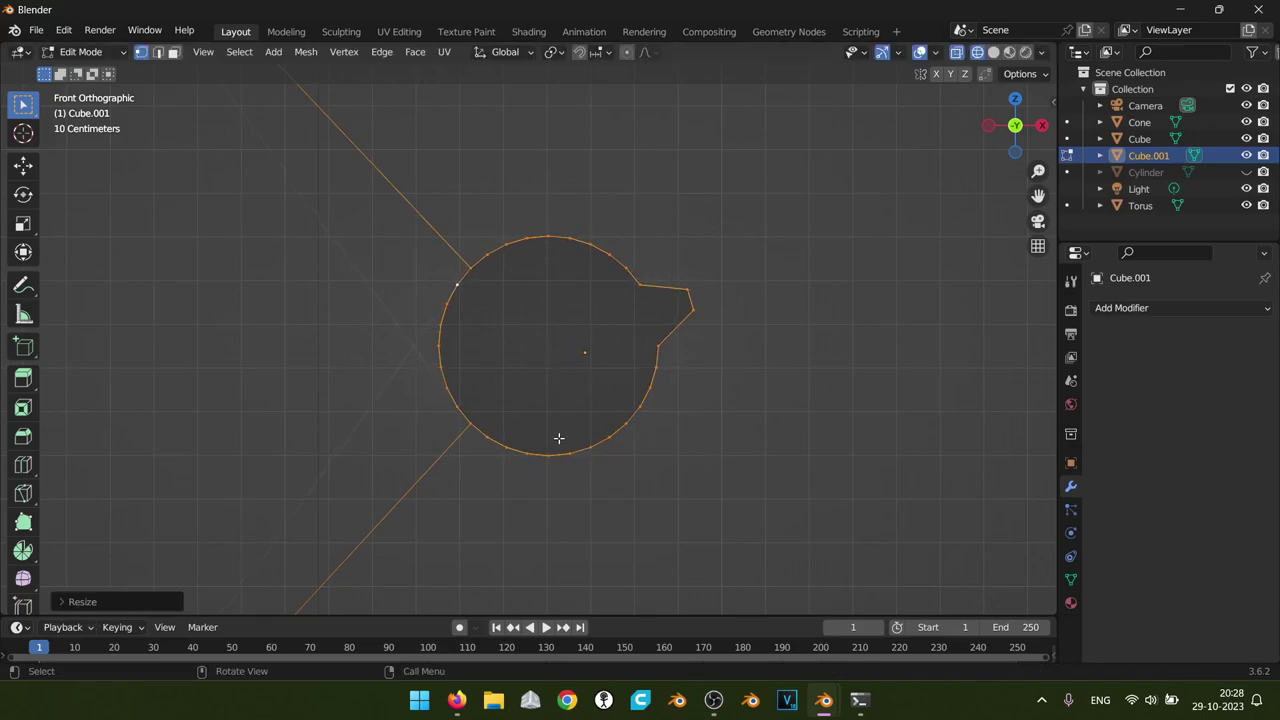
{"action": "scroll", "coordinate": [624, 349], "scroll_direction": "down", "scroll_amount": 5}
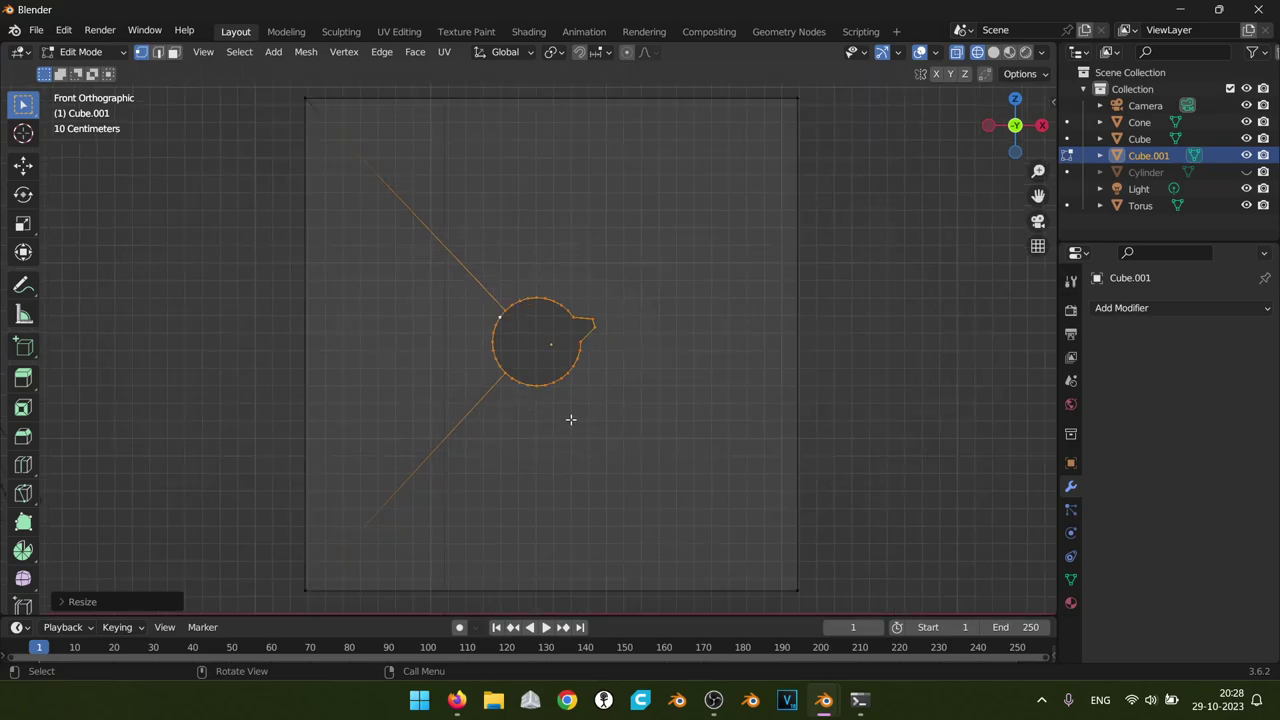
{"action": "scroll", "coordinate": [610, 410], "scroll_direction": "down", "scroll_amount": 2}
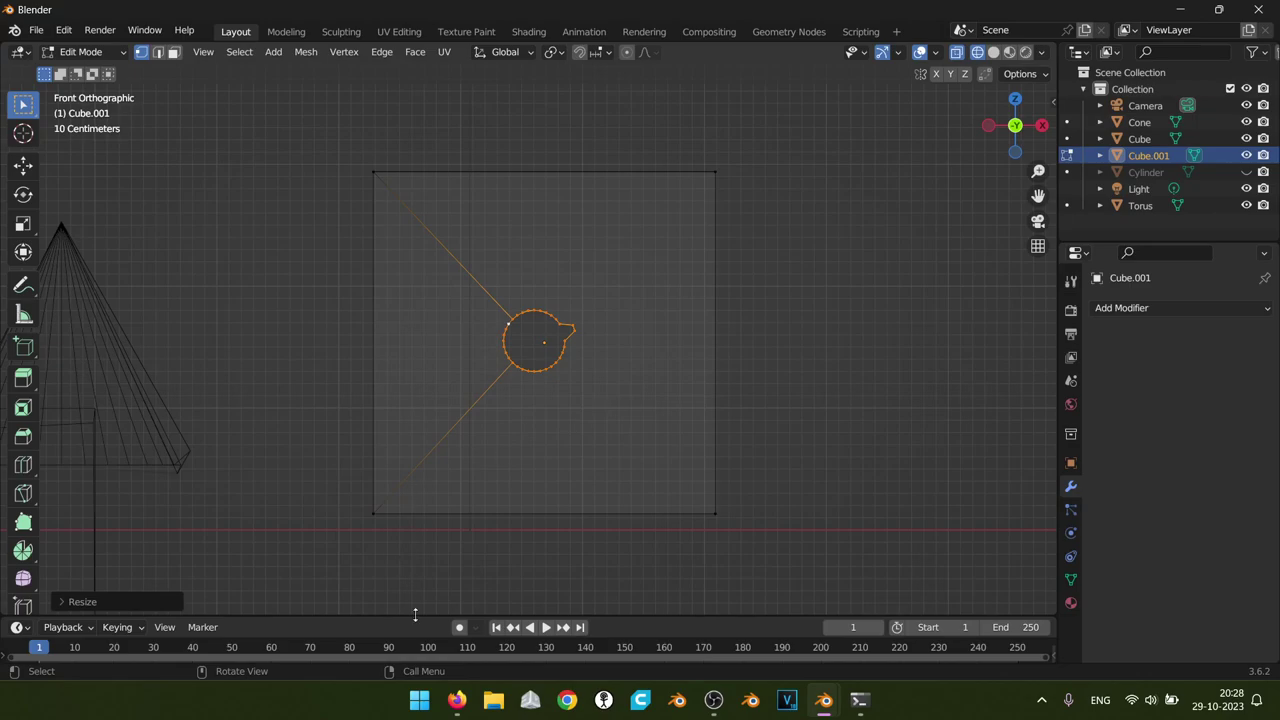
Switch to the Whatisblender design in Tinkercad and place a red box from the Basisvormen library on the workplane
{"action": "left_click", "coordinate": [456, 700]}
{"action": "left_click", "coordinate": [717, 12]}
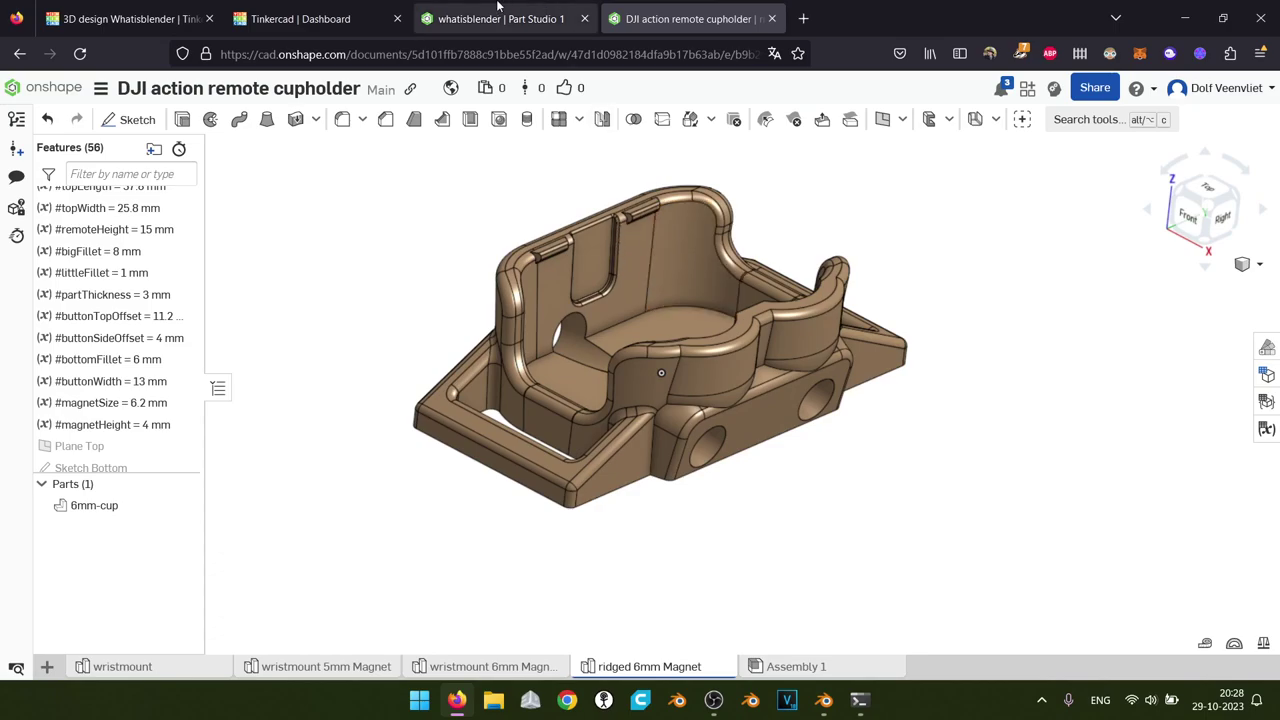
{"action": "left_click", "coordinate": [175, 17]}
{"action": "scroll", "coordinate": [580, 410], "scroll_direction": "down", "scroll_amount": 4}
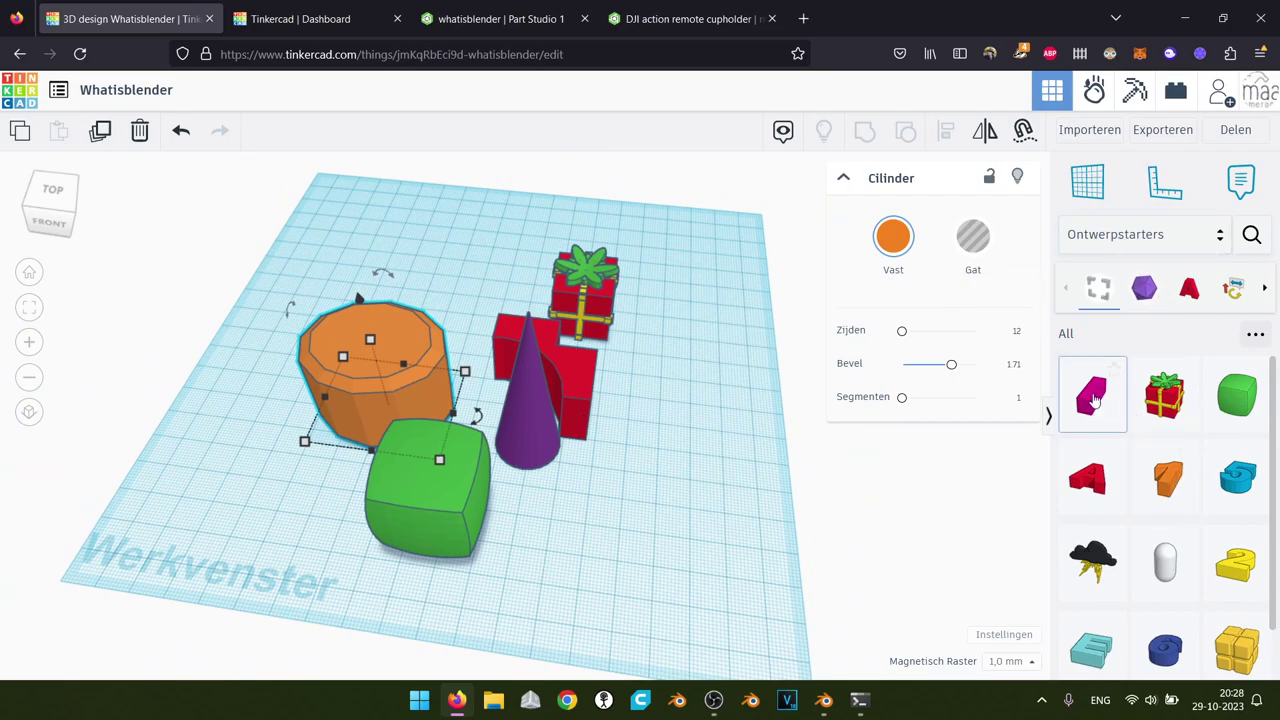
{"action": "left_click", "coordinate": [1214, 234]}
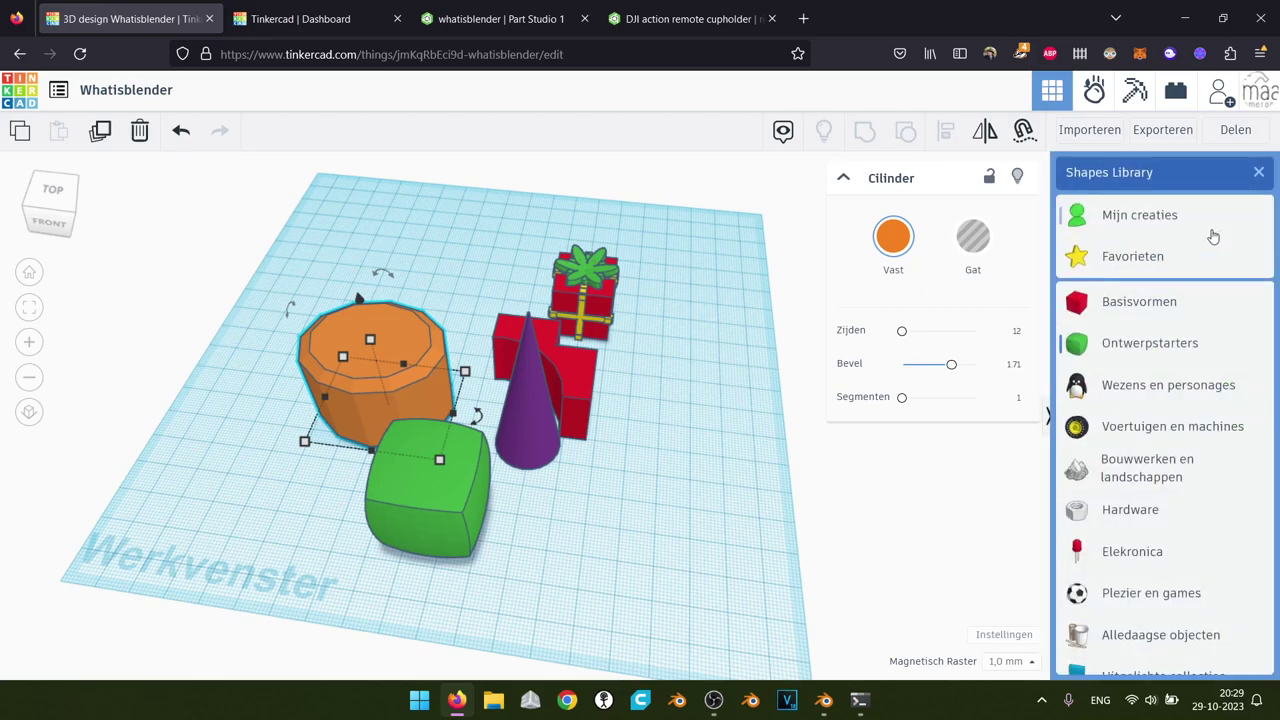
{"action": "left_click", "coordinate": [1138, 302]}
{"action": "left_click_drag", "start_coordinate": [1238, 300], "coordinate": [597, 368]}
Place a text shape on top of the red box and set its text to "name"
{"action": "left_click_drag", "start_coordinate": [1111, 574], "coordinate": [478, 253]}
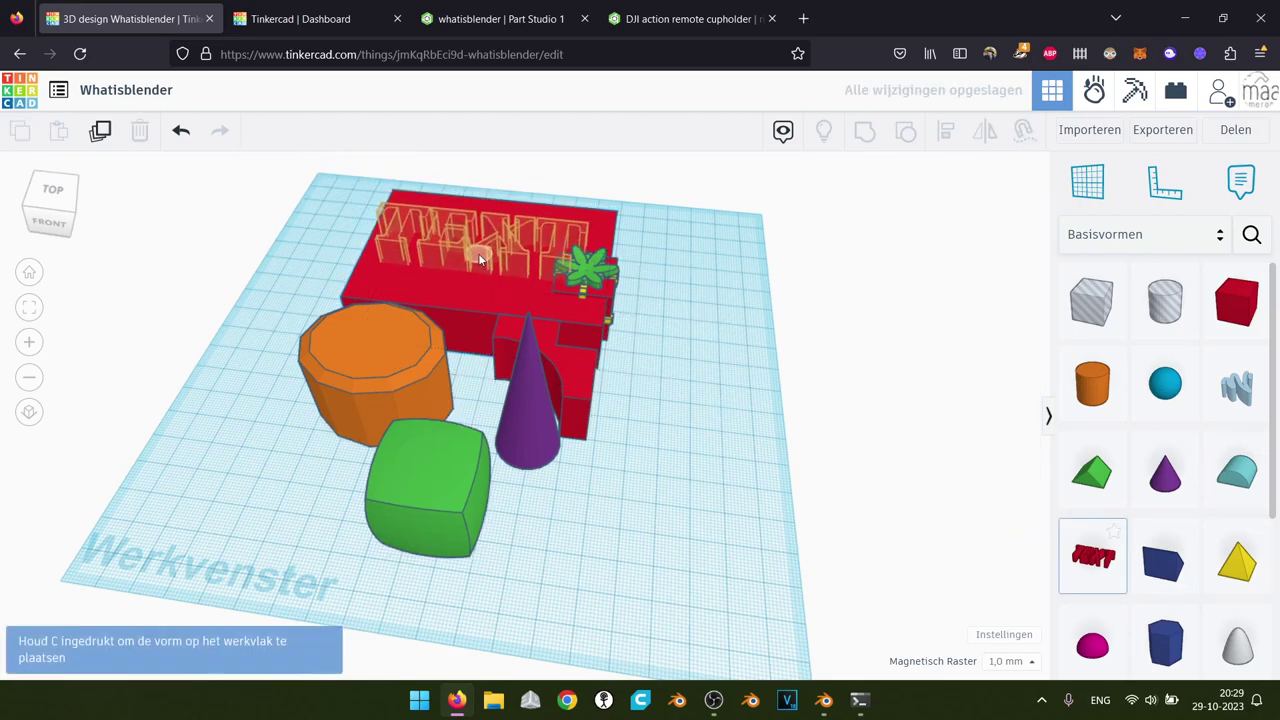
{"action": "right_click_drag", "start_coordinate": [478, 253], "coordinate": [518, 408]}
{"action": "left_click", "coordinate": [966, 330]}
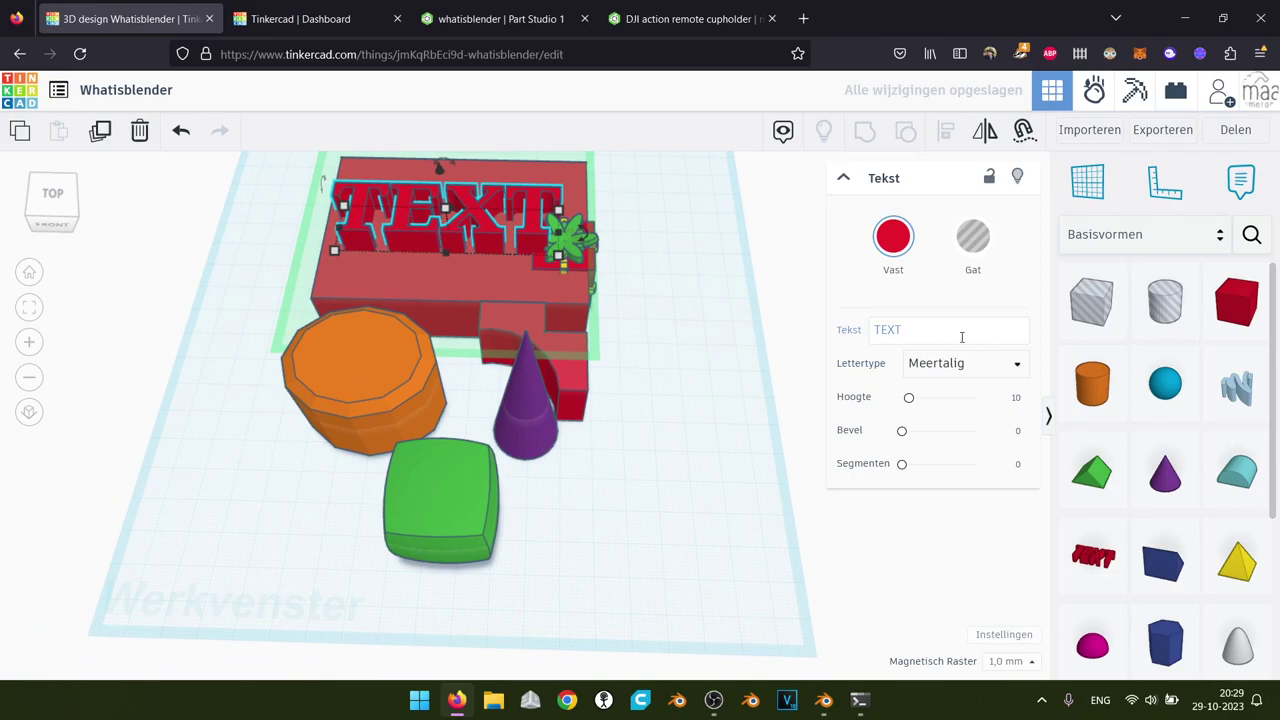
{"action": "key", "text": "BackSpace"}
{"action": "key", "text": "BackSpace"}
{"action": "key", "text": "BackSpace"}
{"action": "key", "text": "BackSpace"}
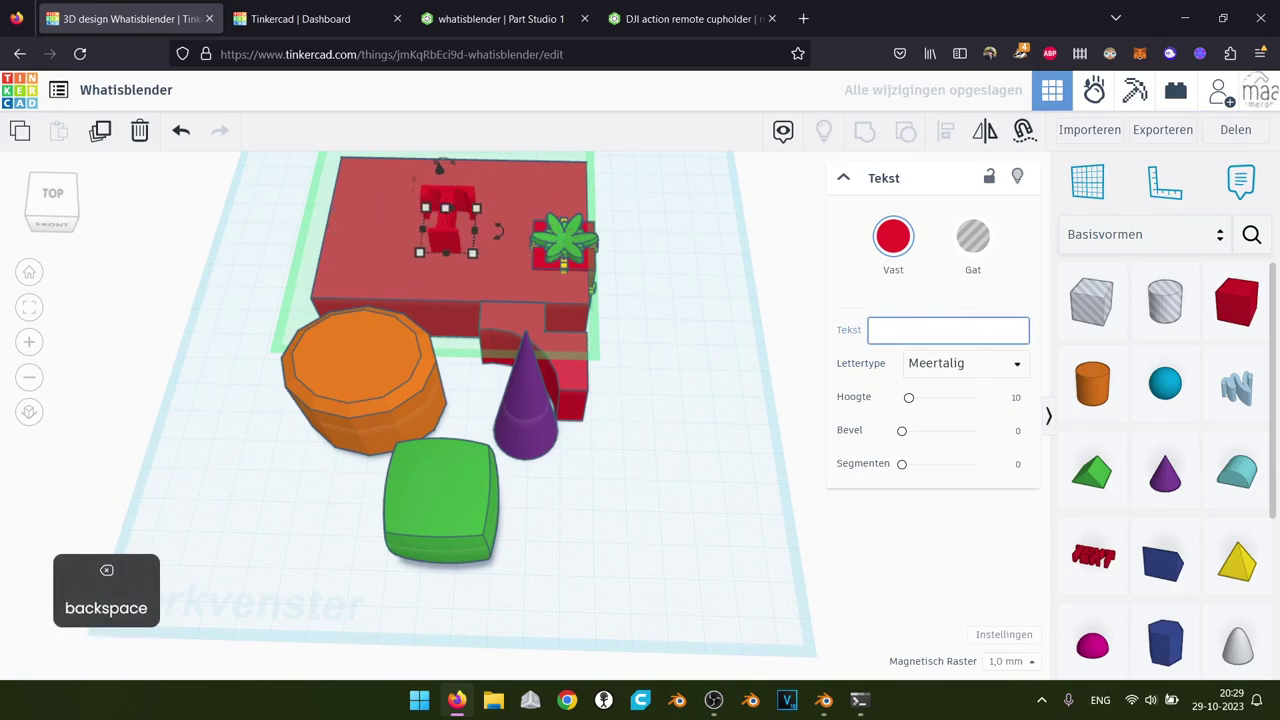
{"action": "type", "text": "name"}
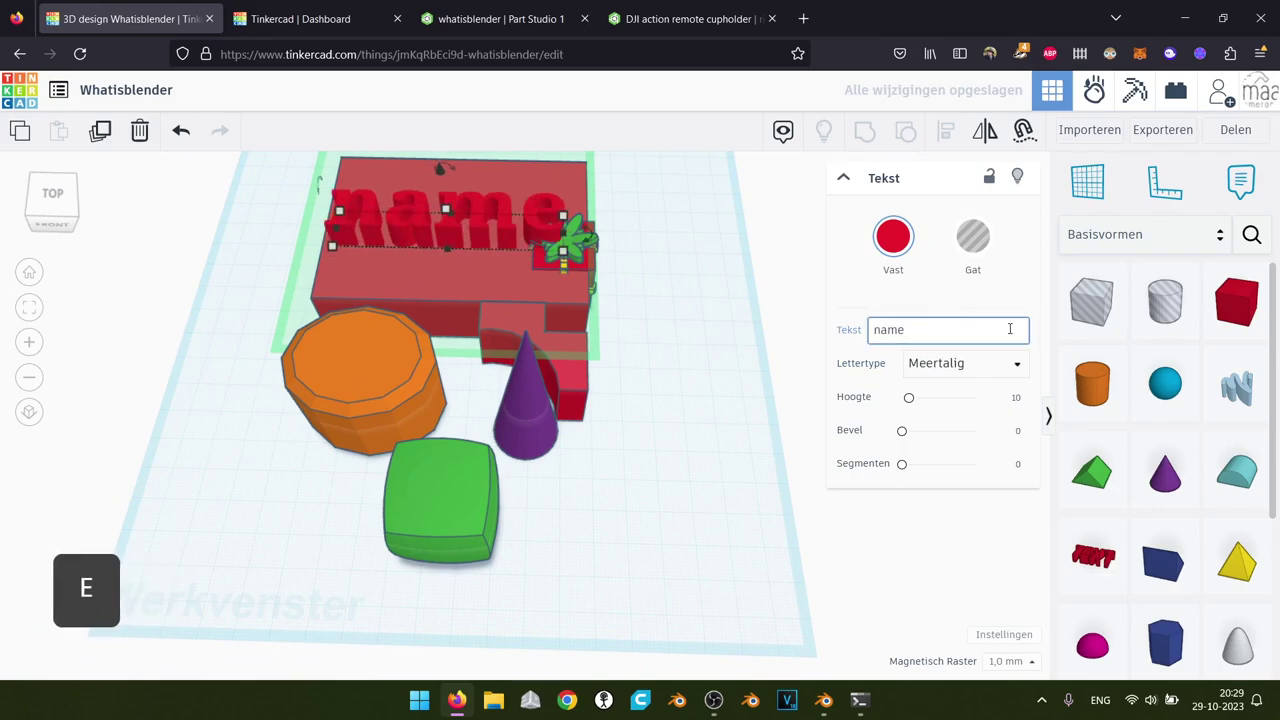
Recolour the "name" text light turquoise and deselect it
{"action": "left_click", "coordinate": [893, 238]}
{"action": "left_click", "coordinate": [843, 411]}
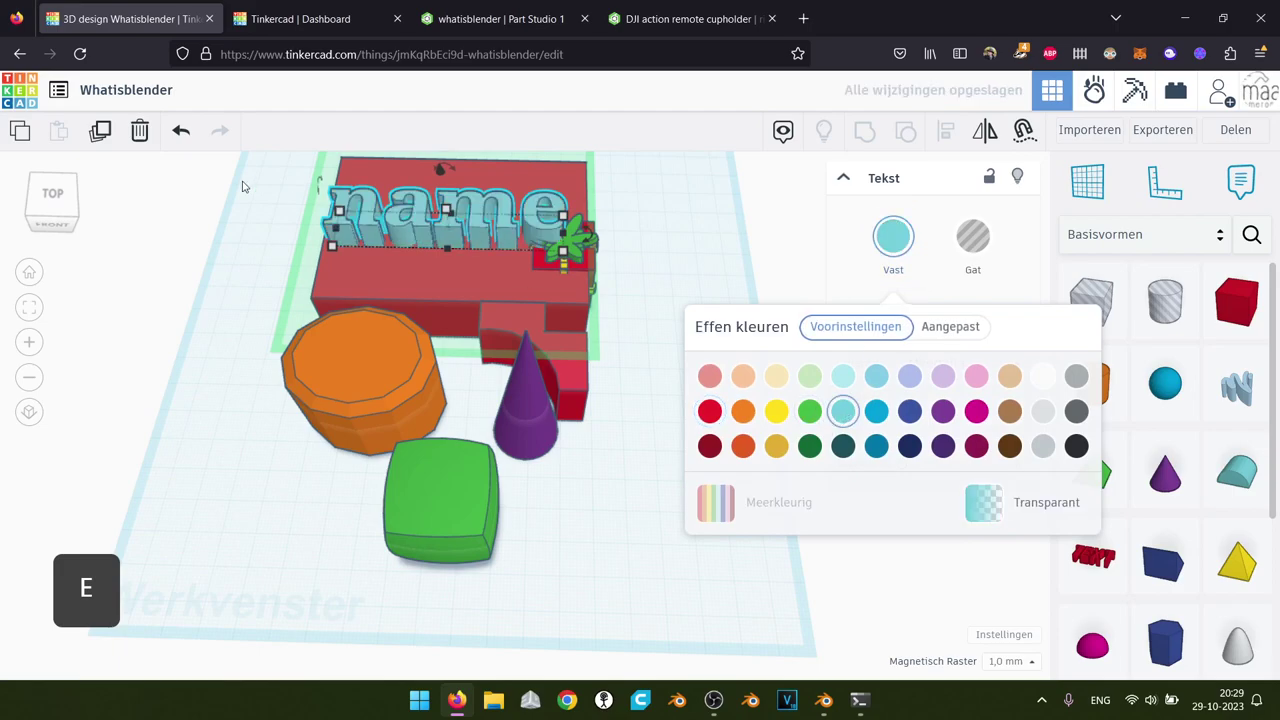
{"action": "left_click", "coordinate": [199, 342]}
{"action": "right_click_drag", "start_coordinate": [676, 295], "coordinate": [586, 391], "text": "shift"}
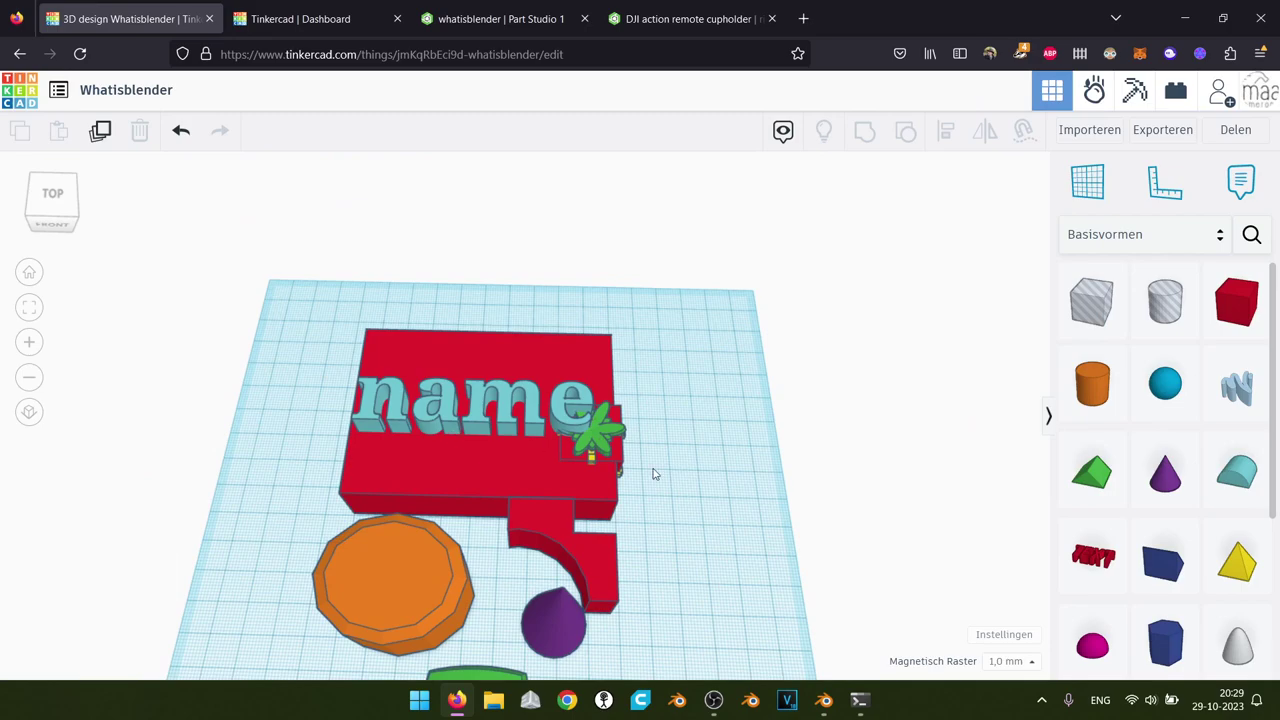
Switch to the whatisblender part studio in Onshape, and from there to the digitizer.blend window in Blender
{"action": "left_click", "coordinate": [500, 18]}
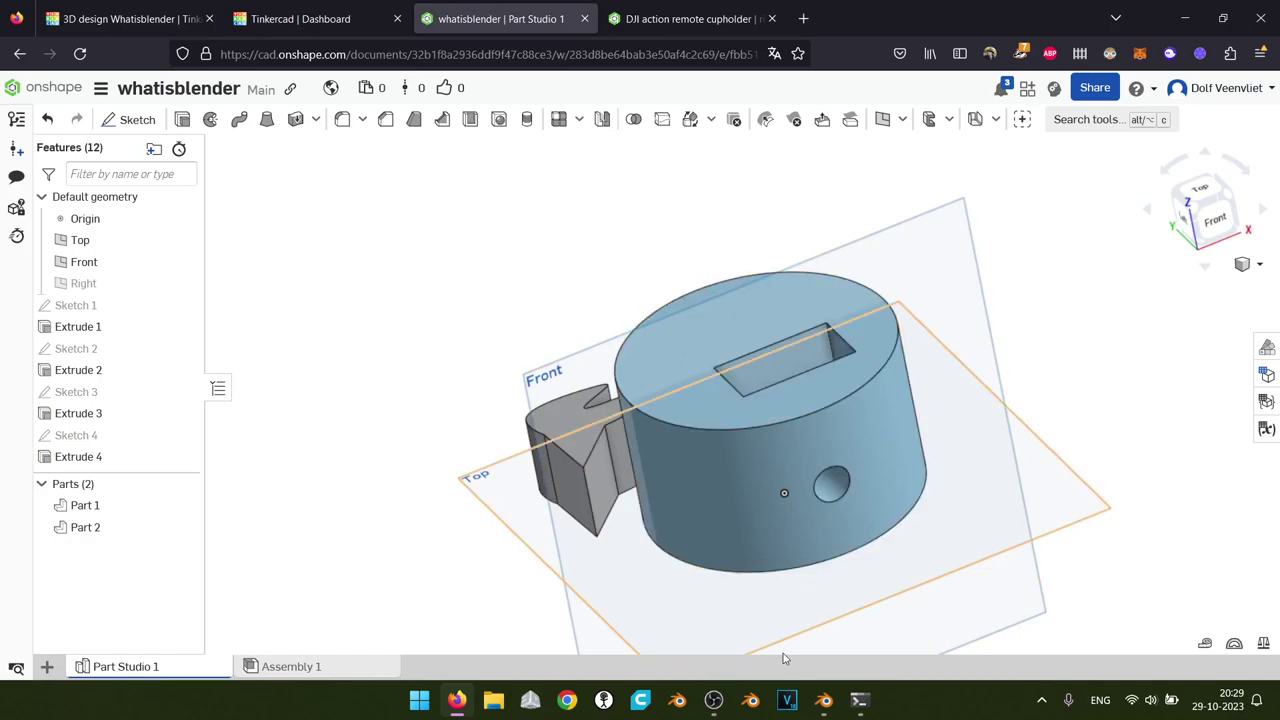
{"action": "mouse_move", "coordinate": [824, 700]}
{"action": "left_click", "coordinate": [875, 625]}
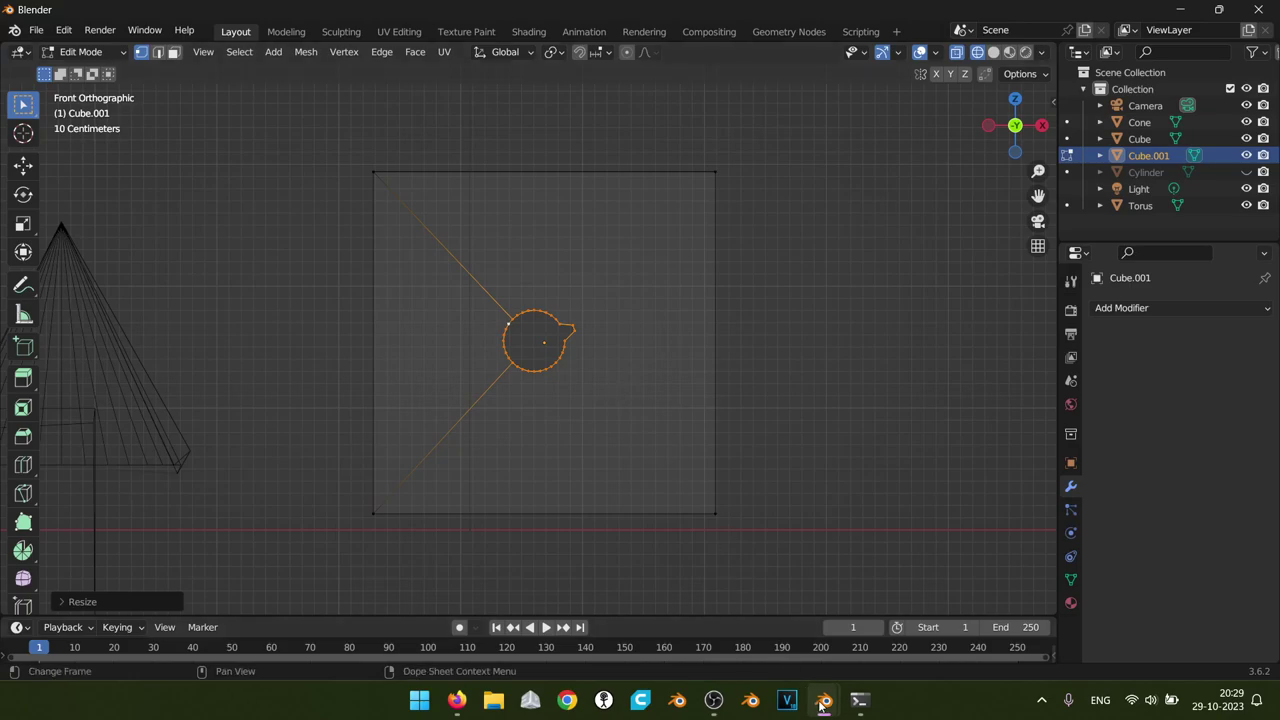
{"action": "mouse_move", "coordinate": [820, 705]}
{"action": "left_click", "coordinate": [737, 610]}
Try to move the corner vertex where connector-2's arm meets its base, and leave Edit Mode
{"action": "middle_click_drag", "start_coordinate": [601, 333], "coordinate": [486, 411]}
{"action": "scroll", "coordinate": [482, 365], "scroll_direction": "up", "scroll_amount": 6}
{"action": "scroll", "coordinate": [487, 436], "scroll_direction": "up", "scroll_amount": 3}
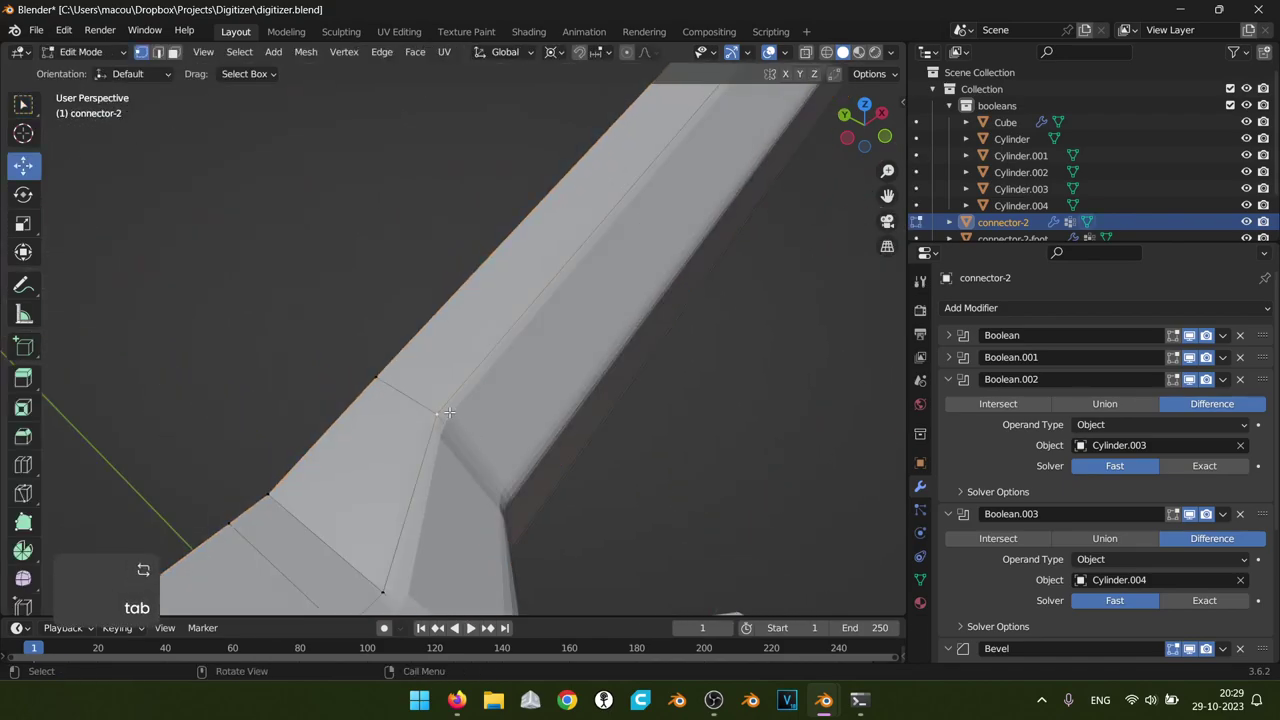
{"action": "key", "text": "g"}
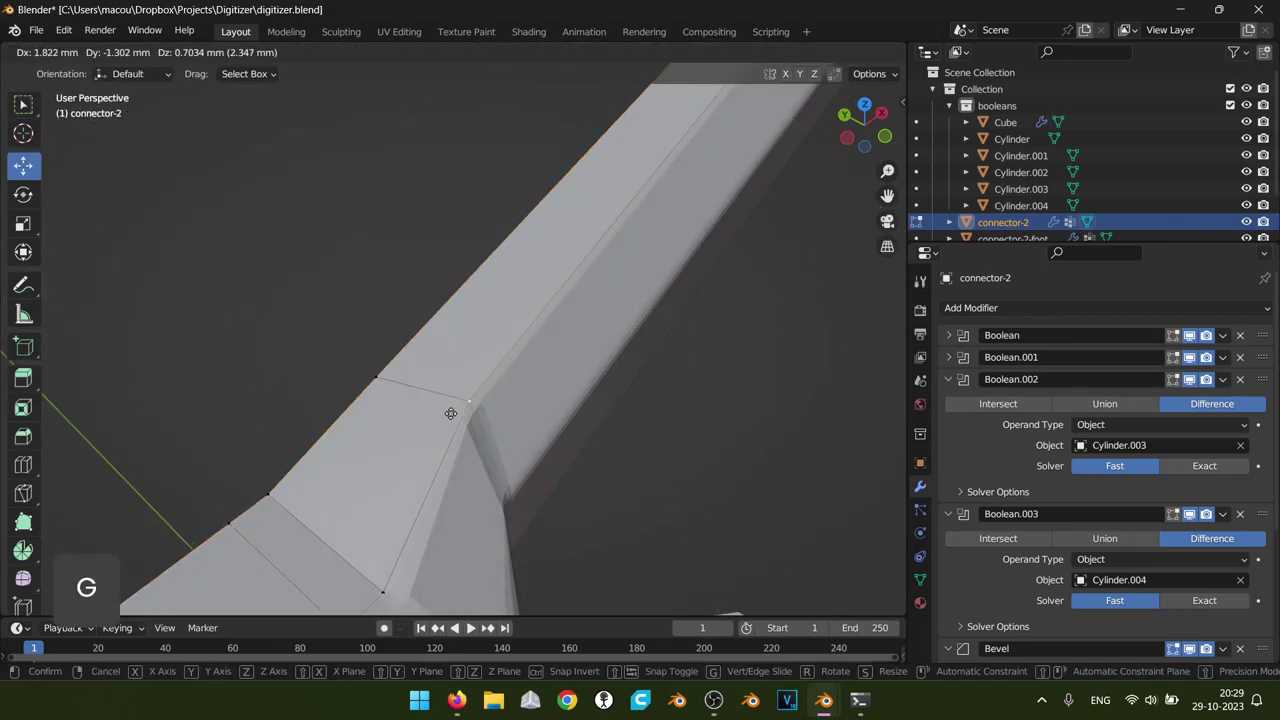
{"action": "left_click", "coordinate": [417, 451]}
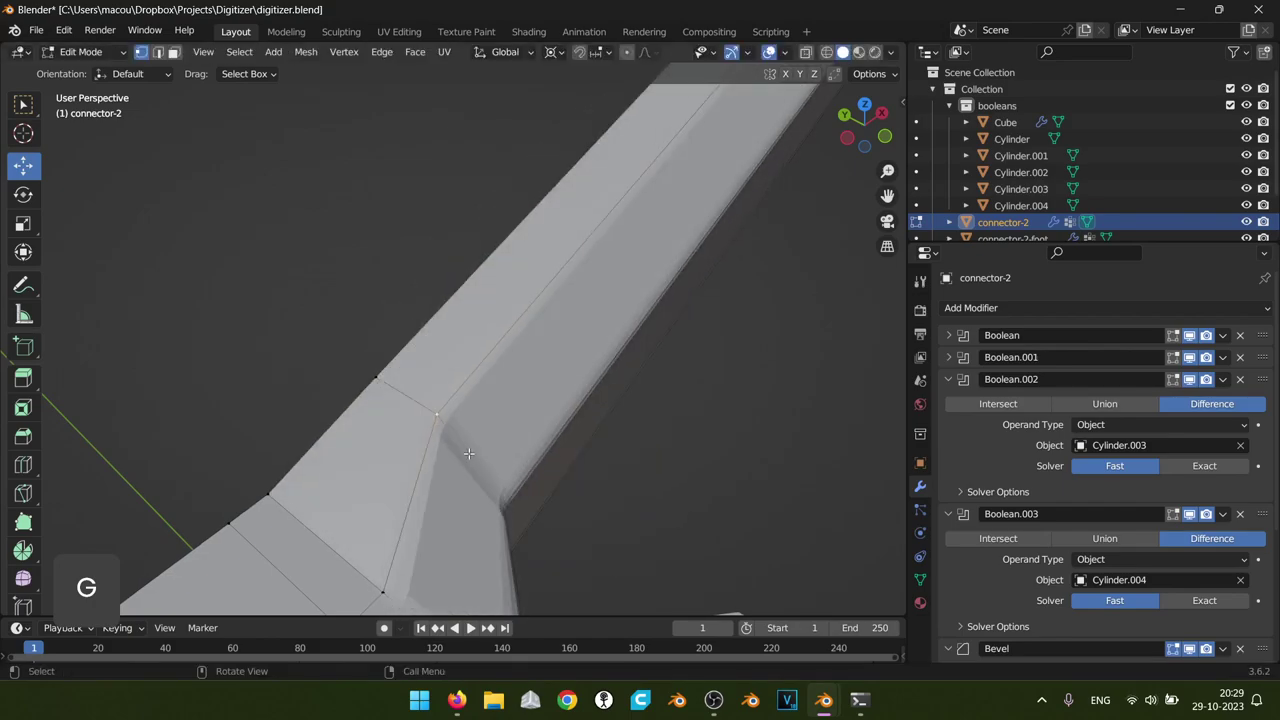
{"action": "scroll", "coordinate": [450, 400], "scroll_direction": "down", "scroll_amount": 8}
{"action": "key", "text": "Tab"}
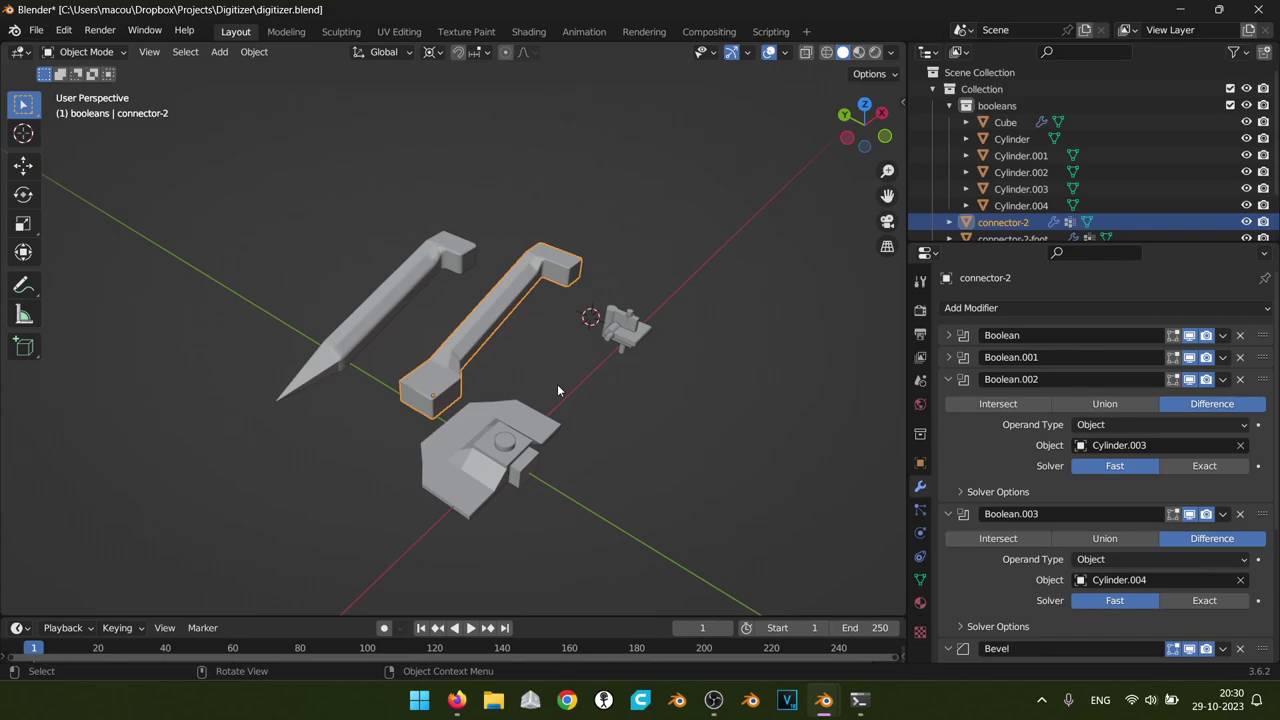
Switch to the Blender window with Cube.001 and extrude new vertices freehand, starting from the cube's upper front corner vertex
{"action": "mouse_move", "coordinate": [824, 700]}
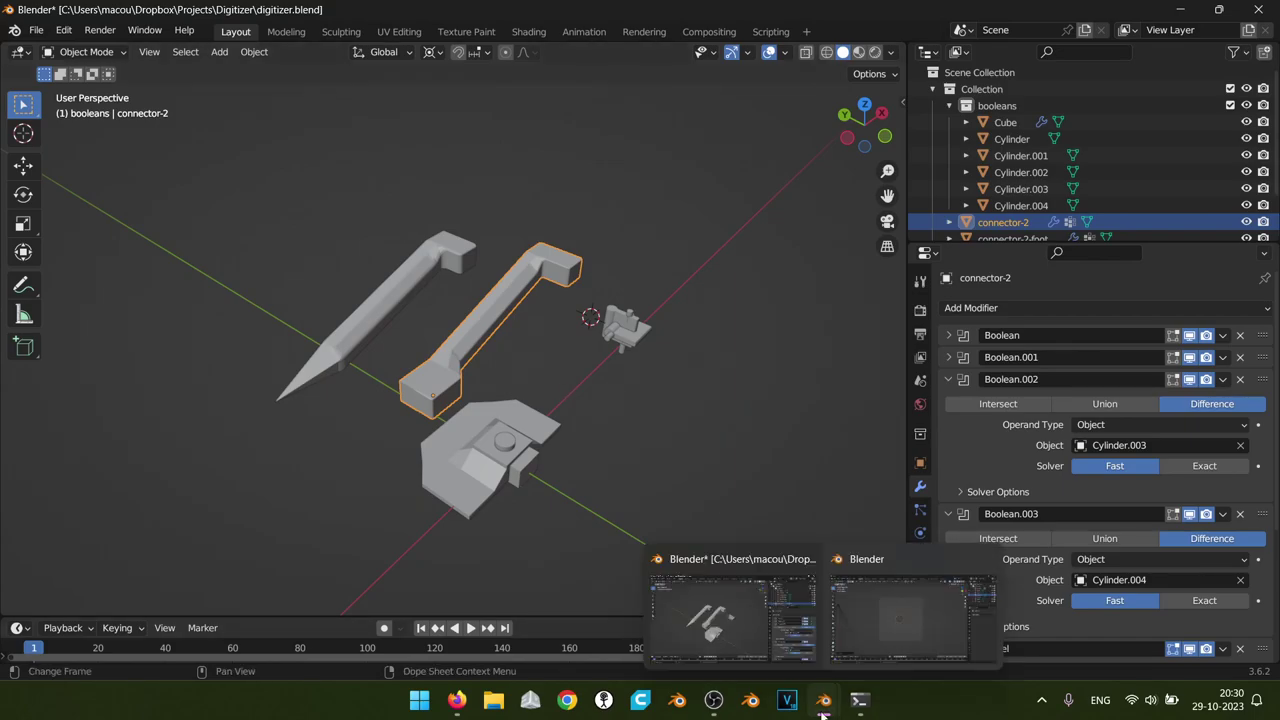
{"action": "left_click", "coordinate": [890, 616]}
{"action": "scroll", "coordinate": [640, 354], "scroll_direction": "down", "scroll_amount": 4}
{"action": "middle_click_drag", "start_coordinate": [671, 331], "coordinate": [596, 365]}
{"action": "left_click", "coordinate": [437, 272]}
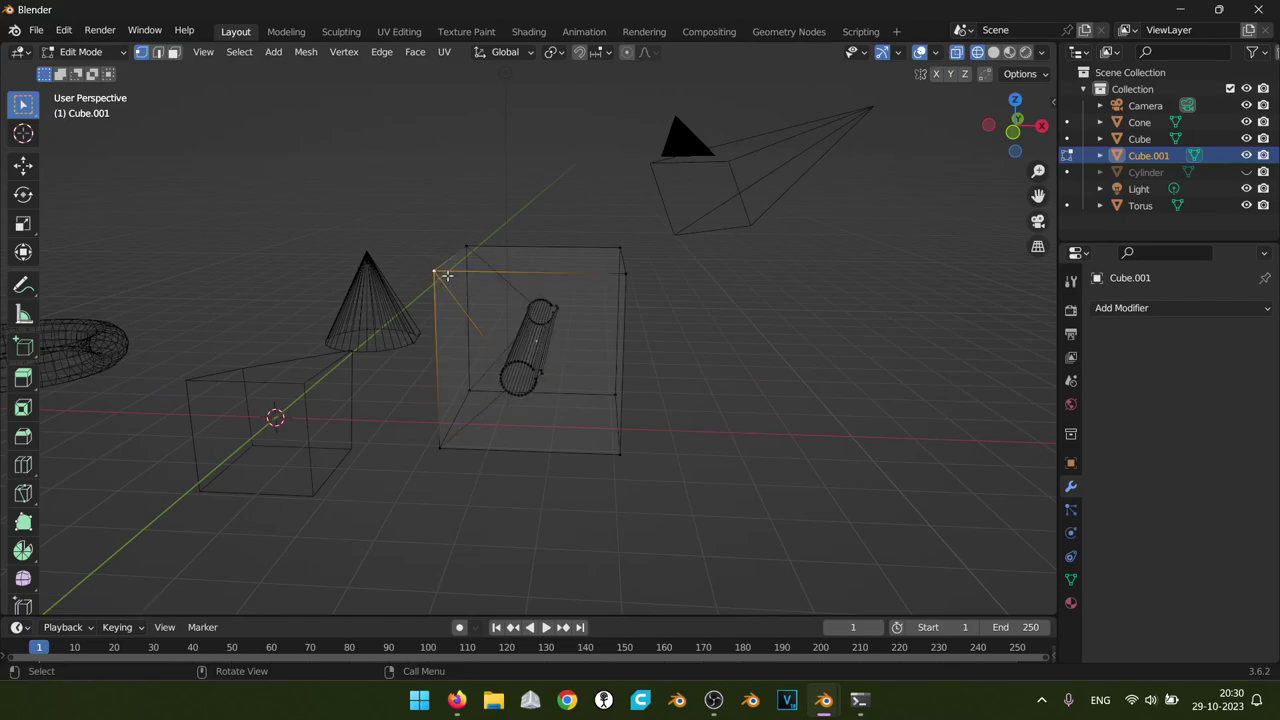
{"action": "key", "text": "e"}
{"action": "left_click", "coordinate": [520, 285]}
{"action": "key", "text": "e"}
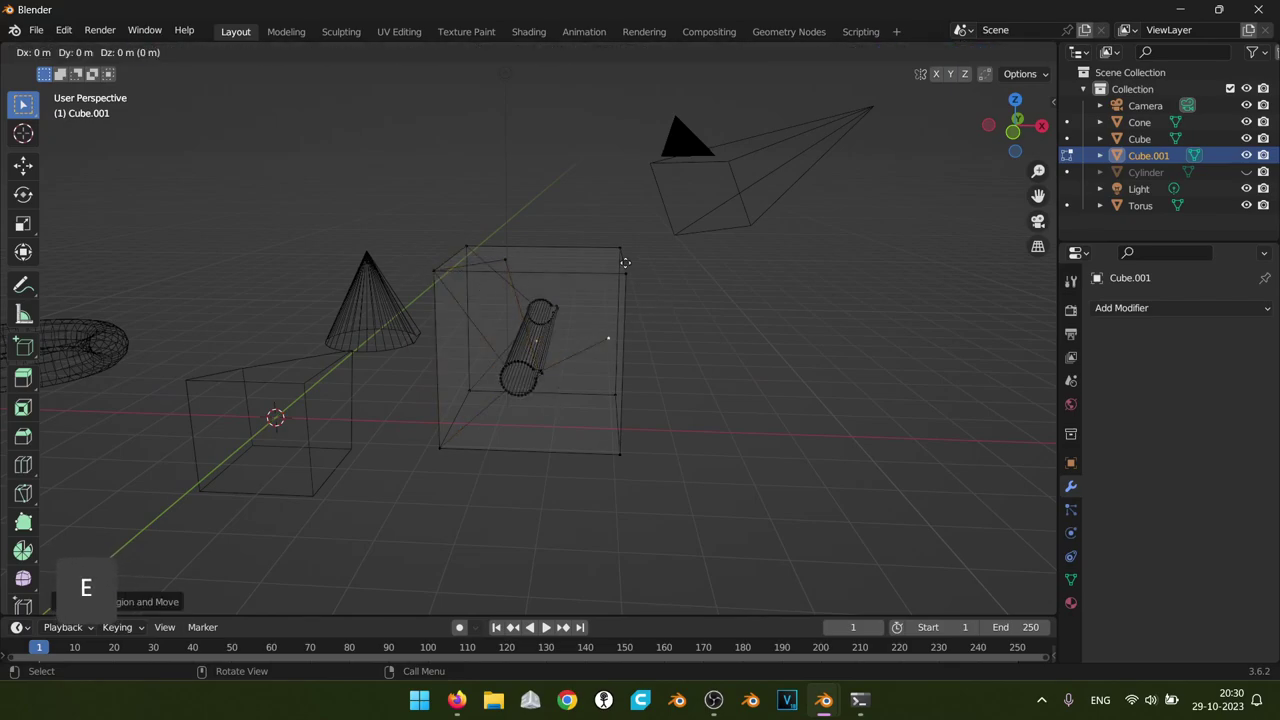
{"action": "left_click", "coordinate": [634, 190]}
Move the cube's other upper front corner vertex and a vertex near the hole freehand
{"action": "left_click", "coordinate": [628, 275]}
{"action": "key", "text": "g"}
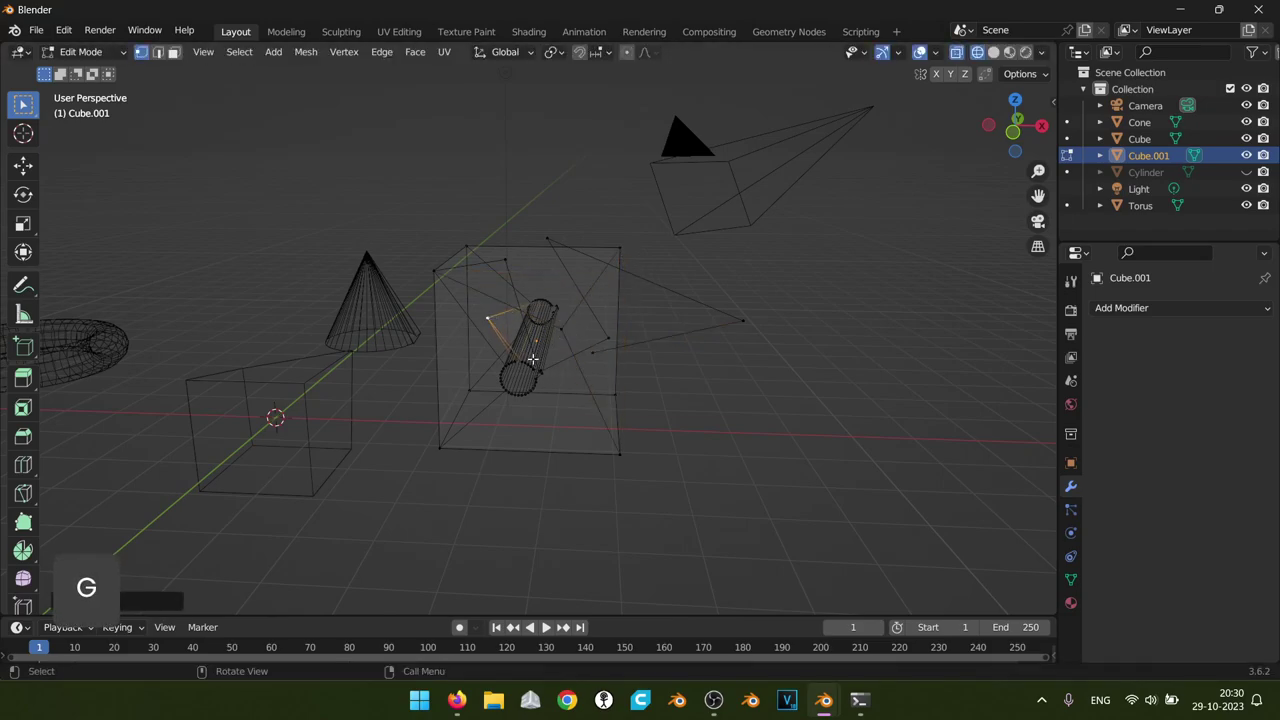
{"action": "left_click", "coordinate": [600, 363]}
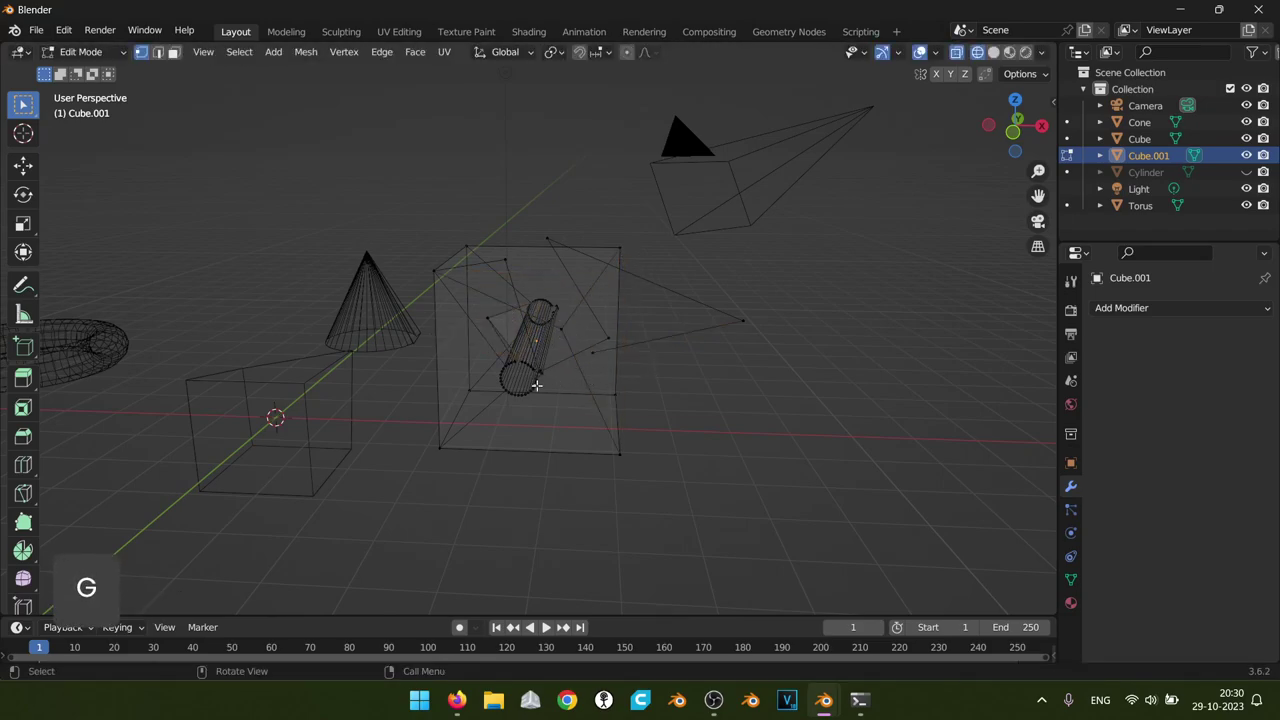
Enable proportional editing and move vertices on the front rim of the cube's hole to deform it
{"action": "left_click", "coordinate": [626, 51]}
{"action": "key", "text": "g"}
{"action": "left_click", "coordinate": [573, 422]}
{"action": "key", "text": "g"}
{"action": "left_click", "coordinate": [506, 326]}
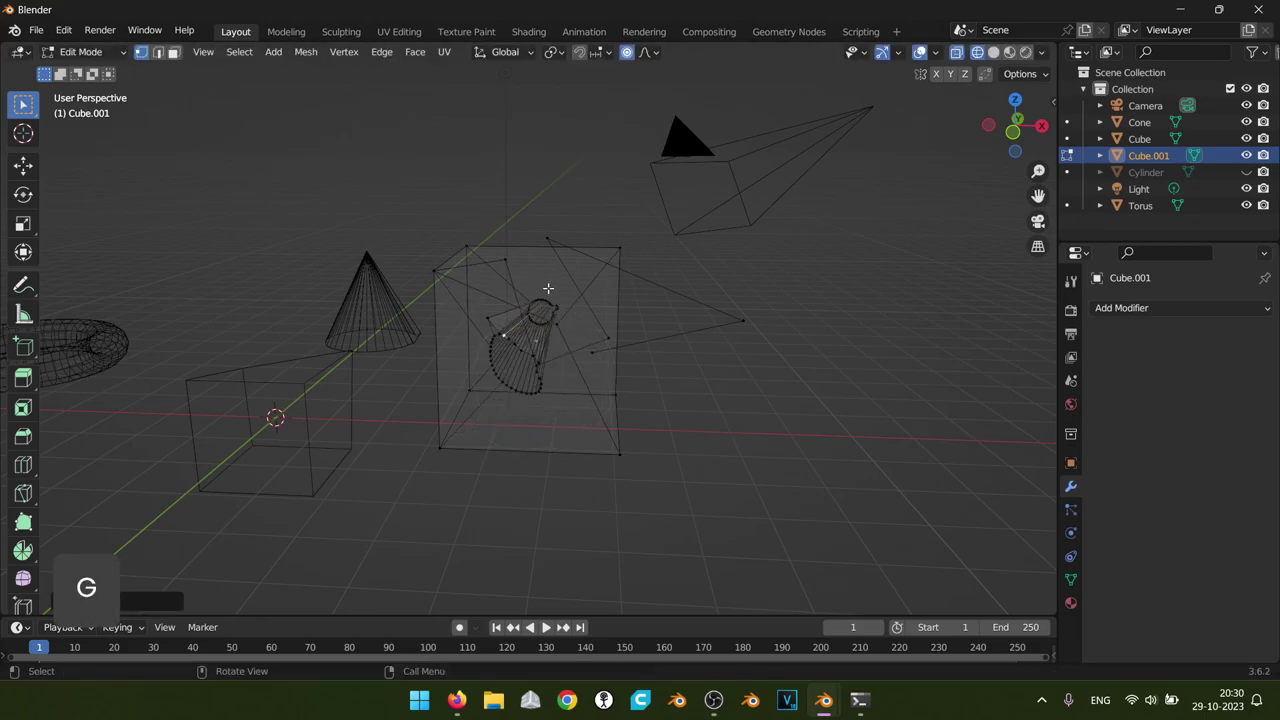
{"action": "key", "text": "g"}
{"action": "left_click", "coordinate": [577, 374]}
Display the deformed cube in solid shading and return to Object Mode
{"action": "middle_click_drag", "start_coordinate": [622, 396], "coordinate": [323, 371]}
{"action": "key", "text": "z"}
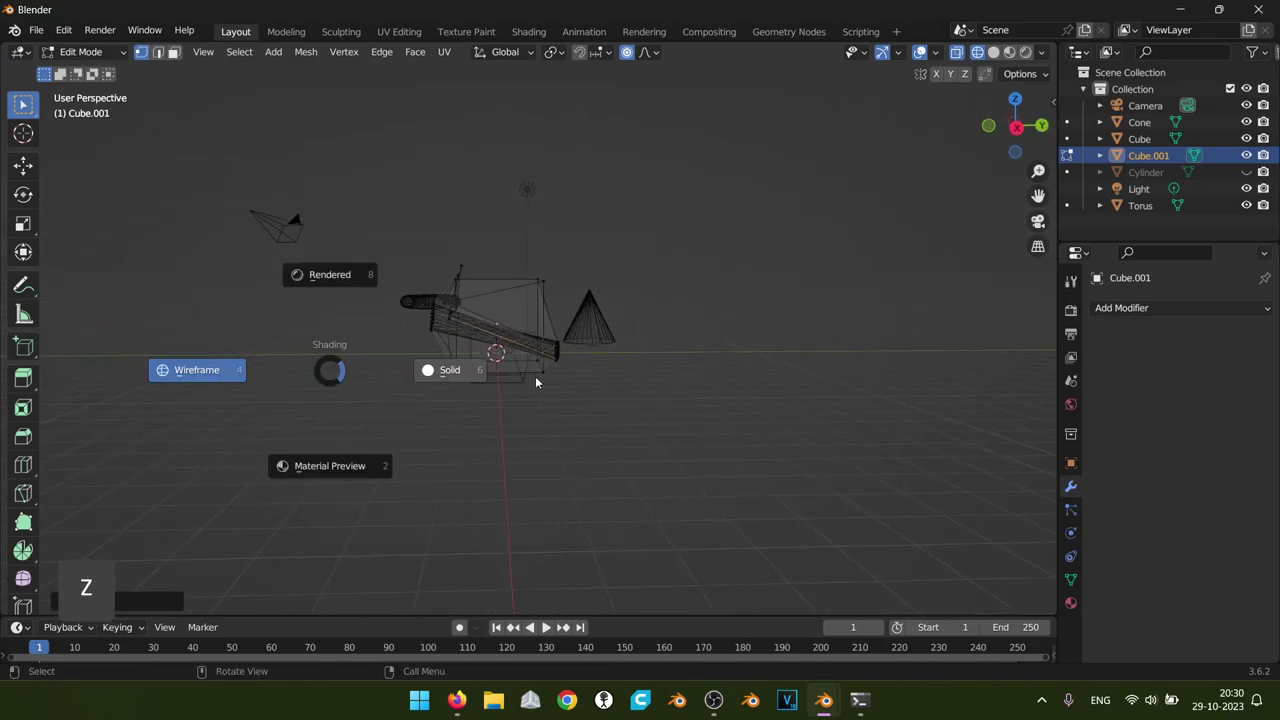
{"action": "left_click", "coordinate": [445, 370]}
{"action": "middle_click_drag", "start_coordinate": [471, 377], "coordinate": [643, 391]}
{"action": "key", "text": "Tab"}
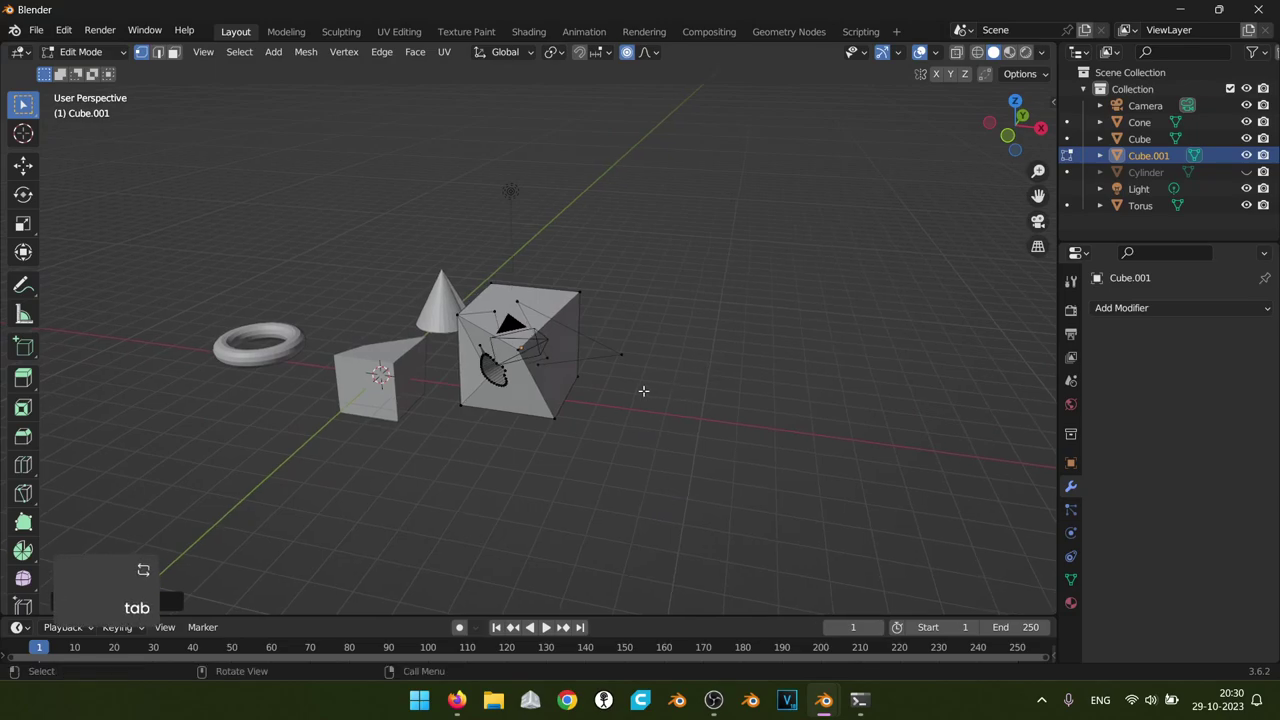
{"action": "key", "text": "Tab"}
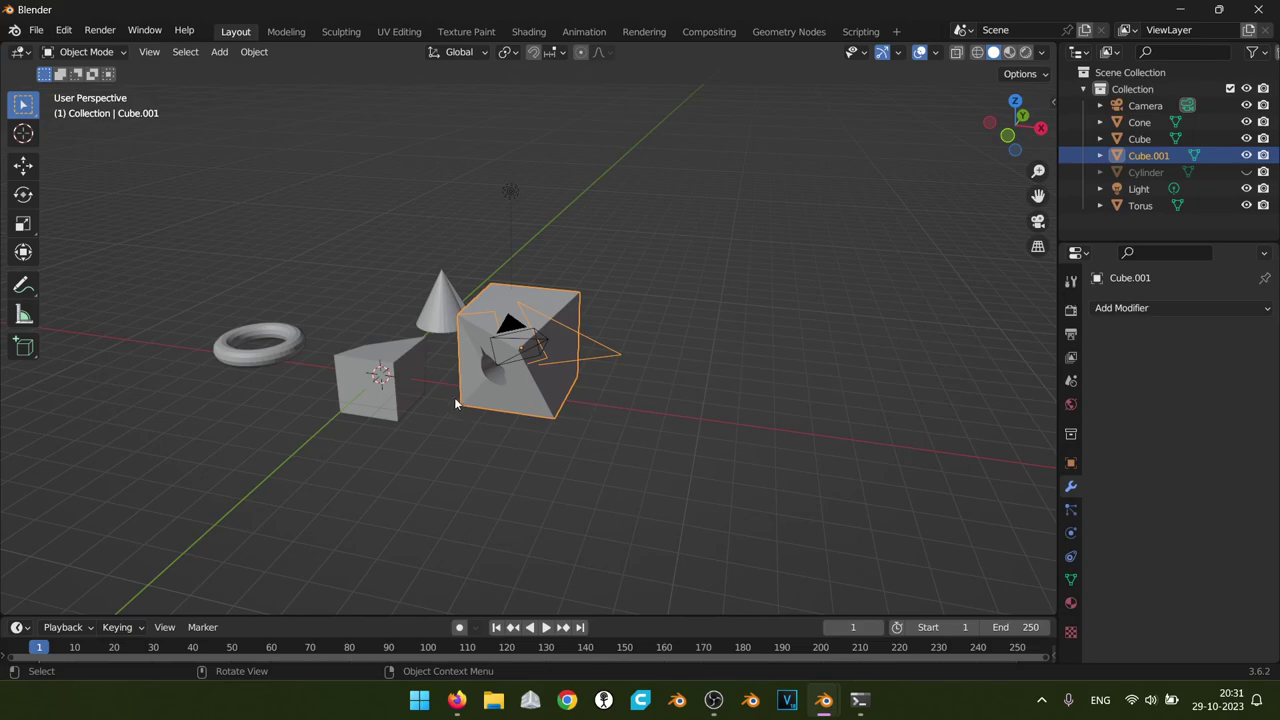
In the torus's Edit Mode, pull an inner-ring vertex outward about 0.14 m with proportional editing
{"action": "middle_click_drag", "start_coordinate": [388, 387], "coordinate": [577, 508], "text": "shift"}
{"action": "scroll", "coordinate": [540, 423], "scroll_direction": "up", "scroll_amount": 4}
{"action": "left_click", "coordinate": [514, 419]}
{"action": "key", "text": "Tab"}
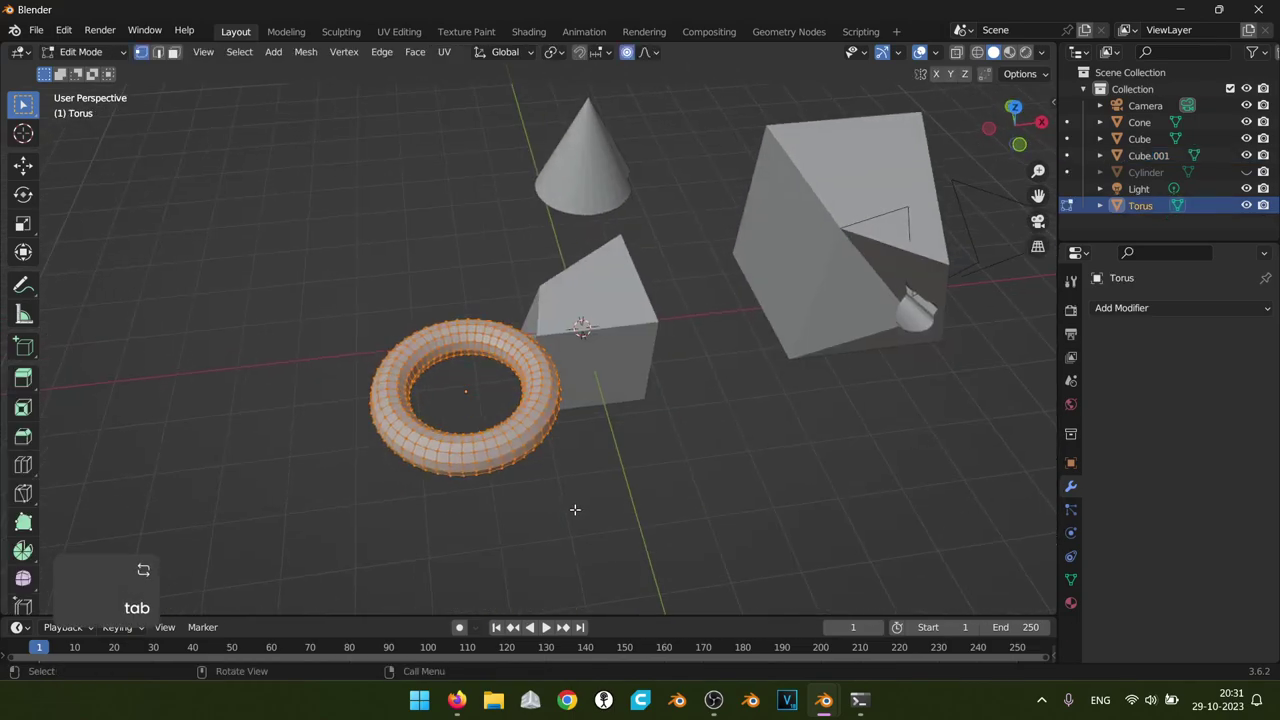
{"action": "scroll", "coordinate": [512, 449], "scroll_direction": "up", "scroll_amount": 3}
{"action": "left_click", "coordinate": [512, 448]}
{"action": "key", "text": "g"}
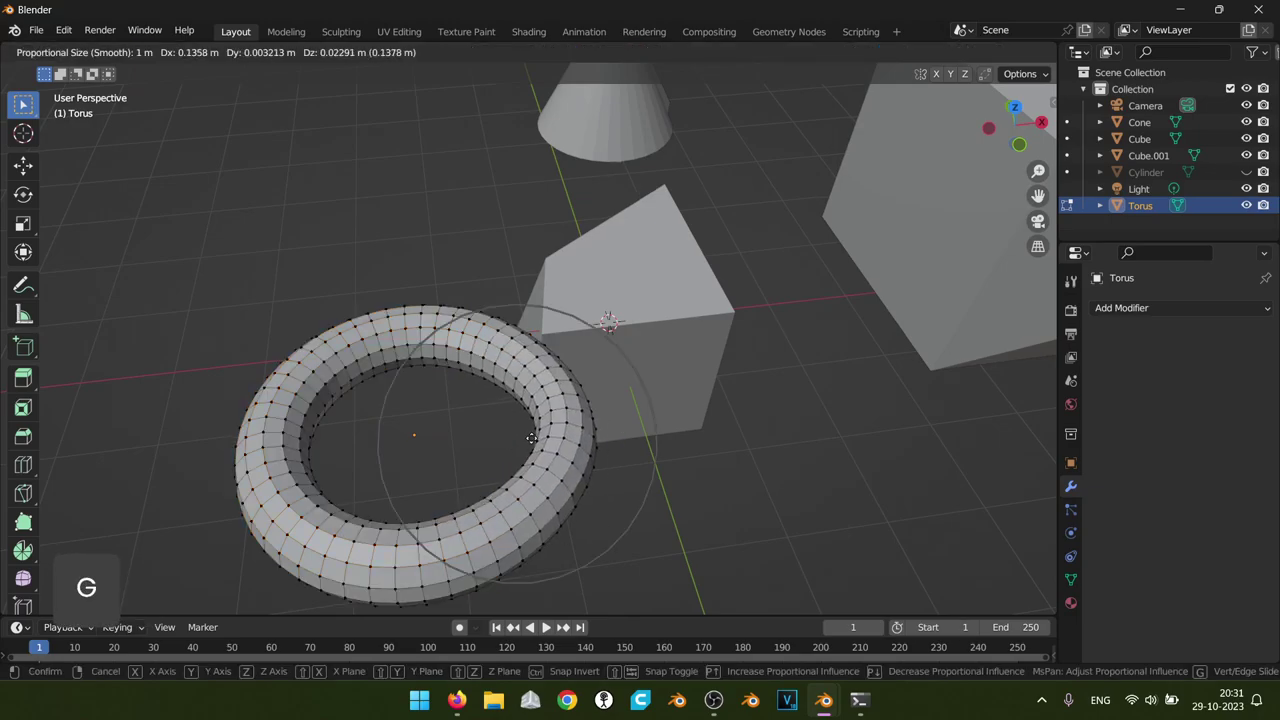
{"action": "left_click", "coordinate": [535, 445]}
Select a vertex on the torus's outer side and move it with proportional editing to bend that section
{"action": "key", "text": "b"}
{"action": "left_click_drag", "start_coordinate": [572, 500], "coordinate": [620, 540]}
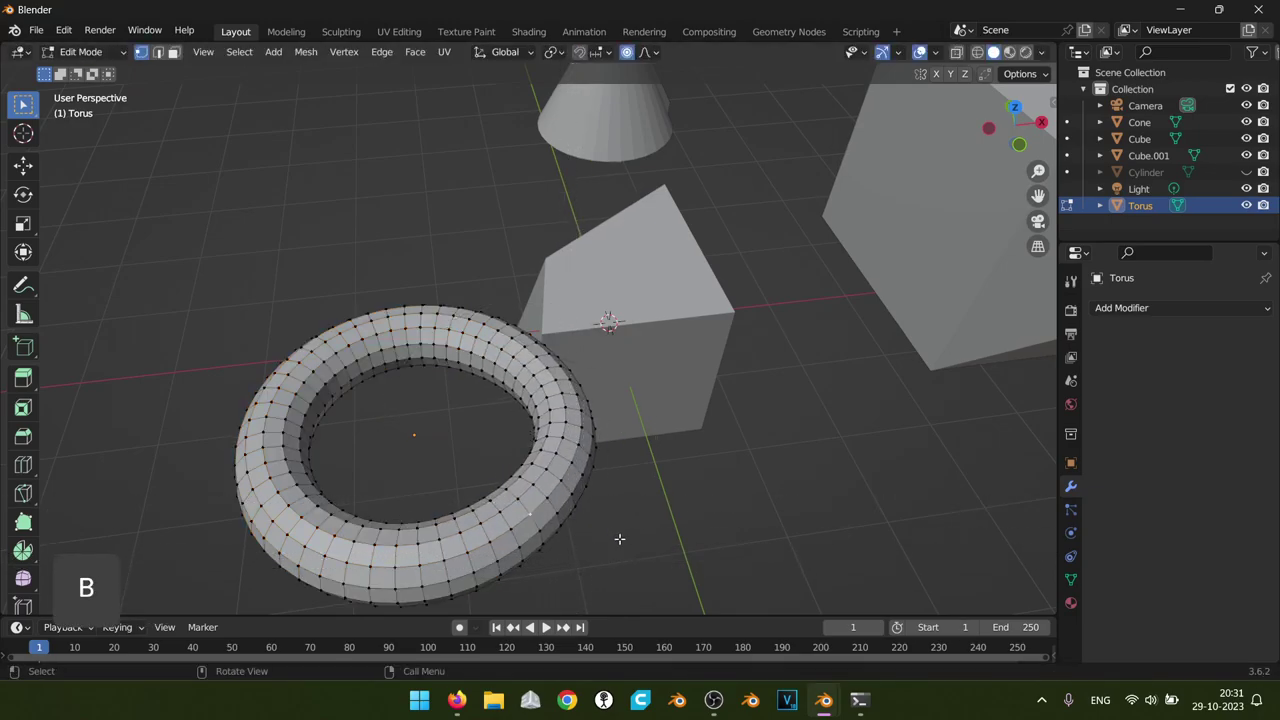
{"action": "key", "text": "g"}
{"action": "left_click", "coordinate": [575, 492]}
{"action": "middle_click_drag", "start_coordinate": [565, 479], "coordinate": [516, 512]}
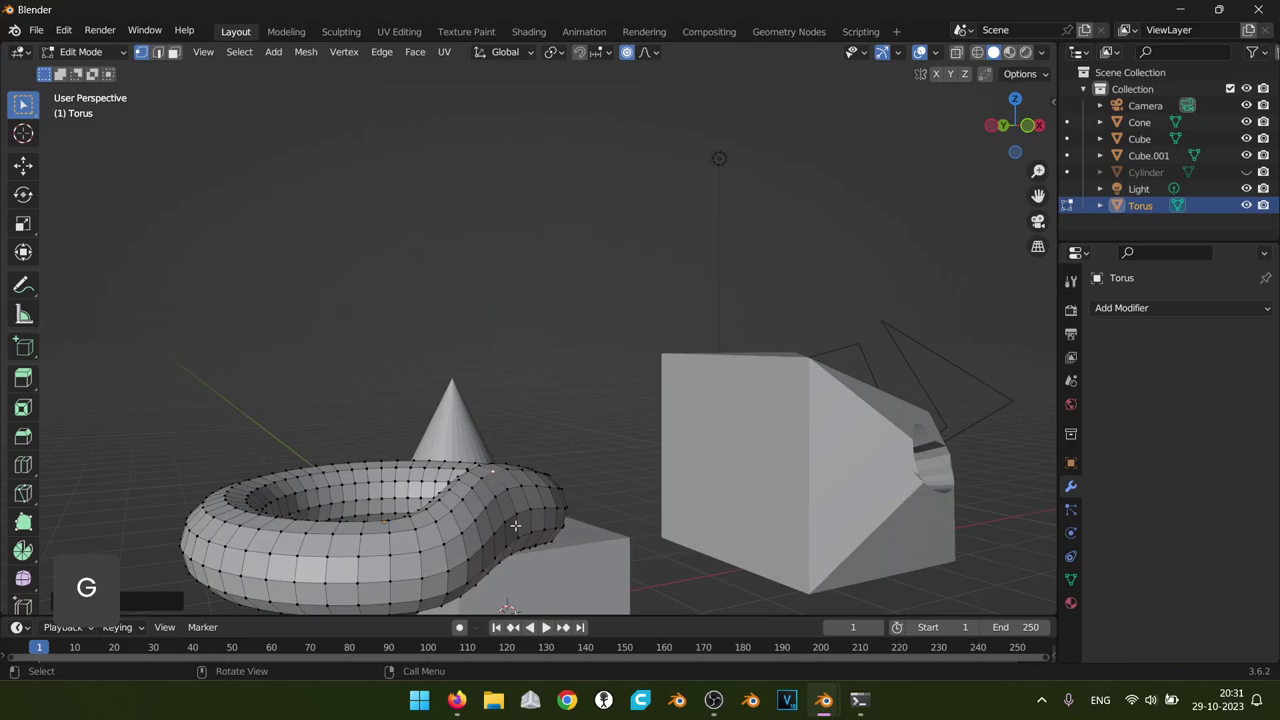
Reshape the near side of the torus by moving several more vertices freehand with proportional editing
{"action": "key", "text": "g"}
{"action": "left_click", "coordinate": [526, 549]}
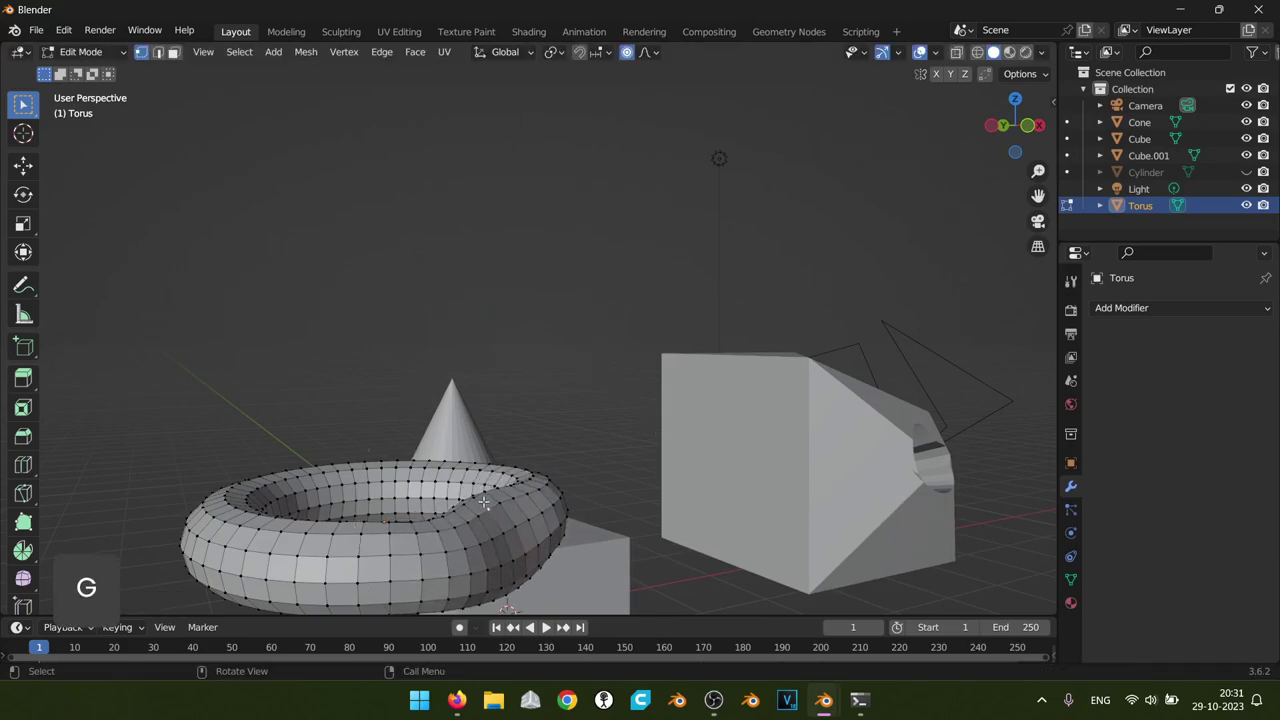
{"action": "key", "text": "g"}
{"action": "left_click", "coordinate": [490, 530]}
{"action": "scroll", "coordinate": [997, 243], "scroll_direction": "down", "scroll_amount": 3}
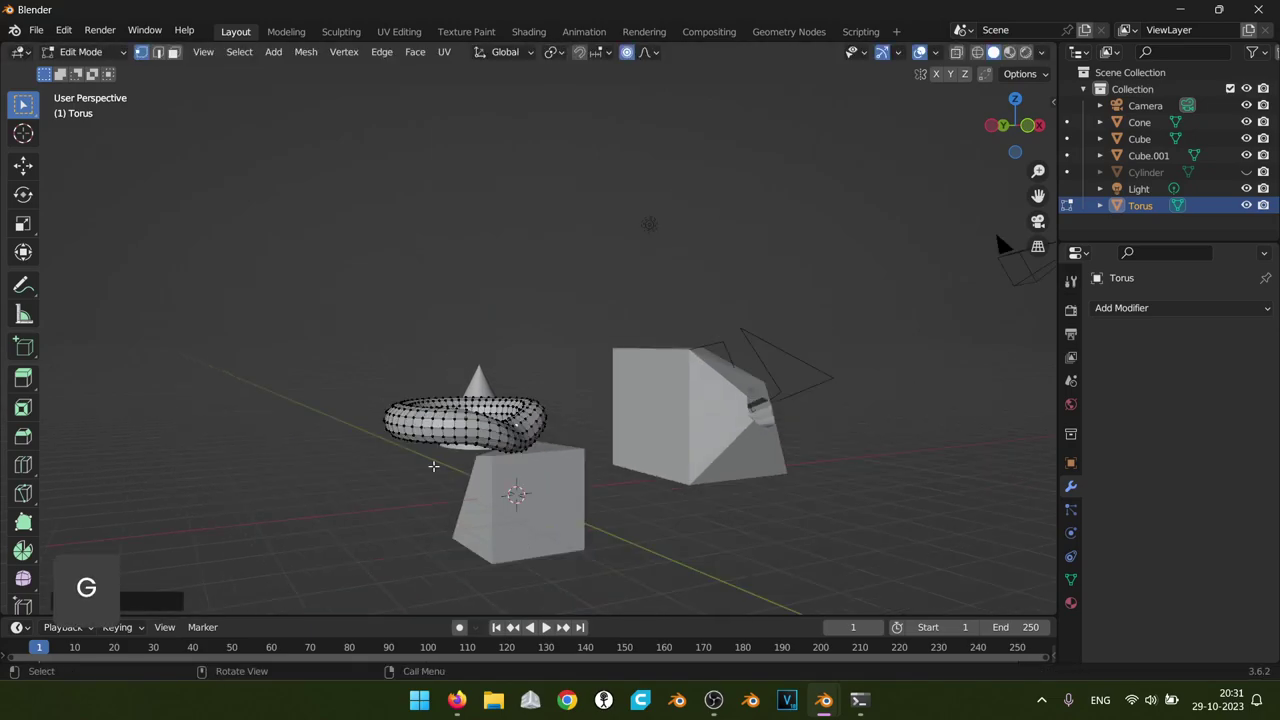
{"action": "key", "text": "g"}
{"action": "left_click", "coordinate": [468, 447]}
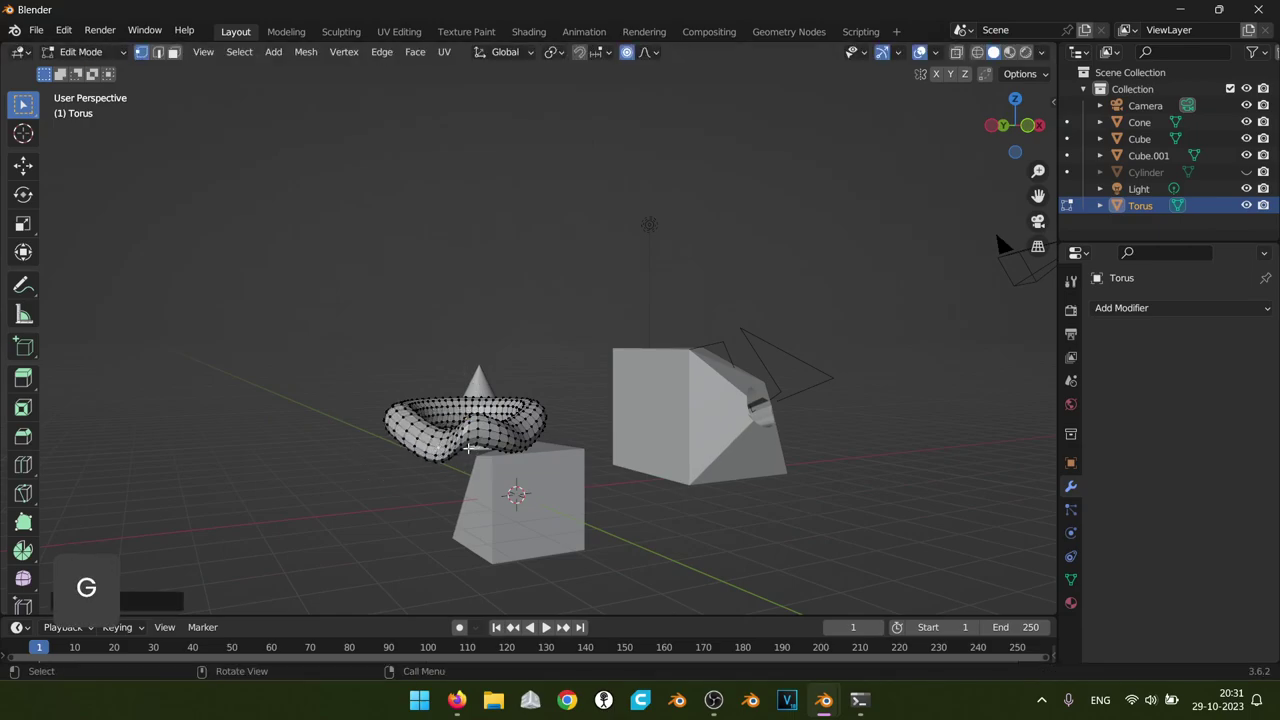
{"action": "key", "text": "g"}
{"action": "left_click", "coordinate": [466, 472]}
Pull a vertex on the opposite side of the torus down about 0.16 m with proportional editing, and leave Edit Mode
{"action": "middle_click_drag", "start_coordinate": [466, 472], "coordinate": [731, 384]}
{"action": "scroll", "coordinate": [571, 537], "scroll_direction": "up", "scroll_amount": 3}
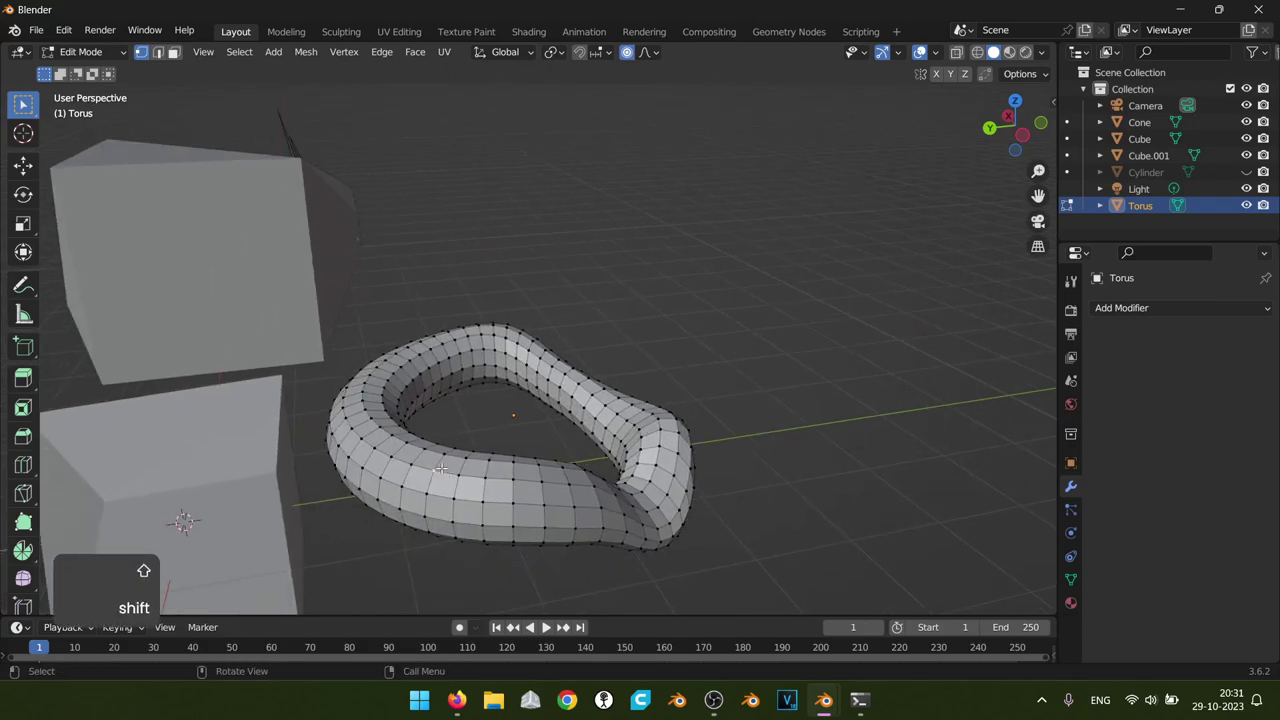
{"action": "key", "text": "g"}
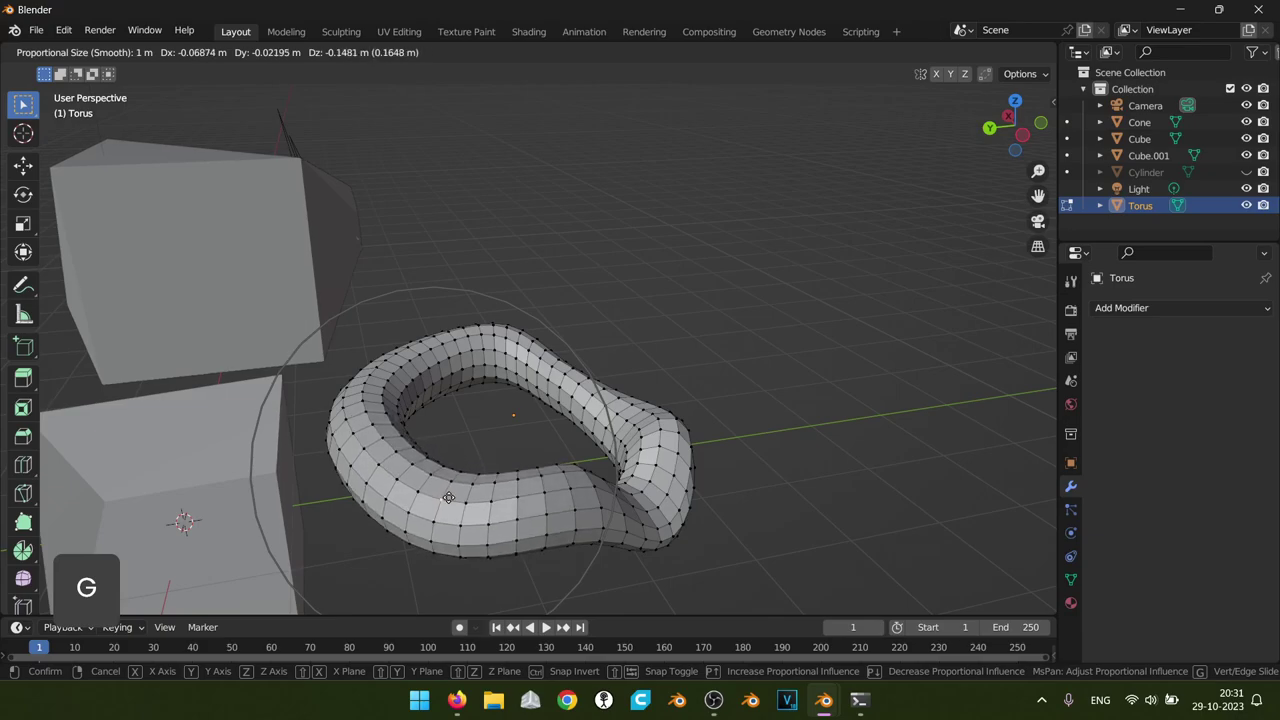
{"action": "left_click", "coordinate": [449, 497]}
{"action": "scroll", "coordinate": [563, 494], "scroll_direction": "down", "scroll_amount": 4}
{"action": "key", "text": "Tab"}
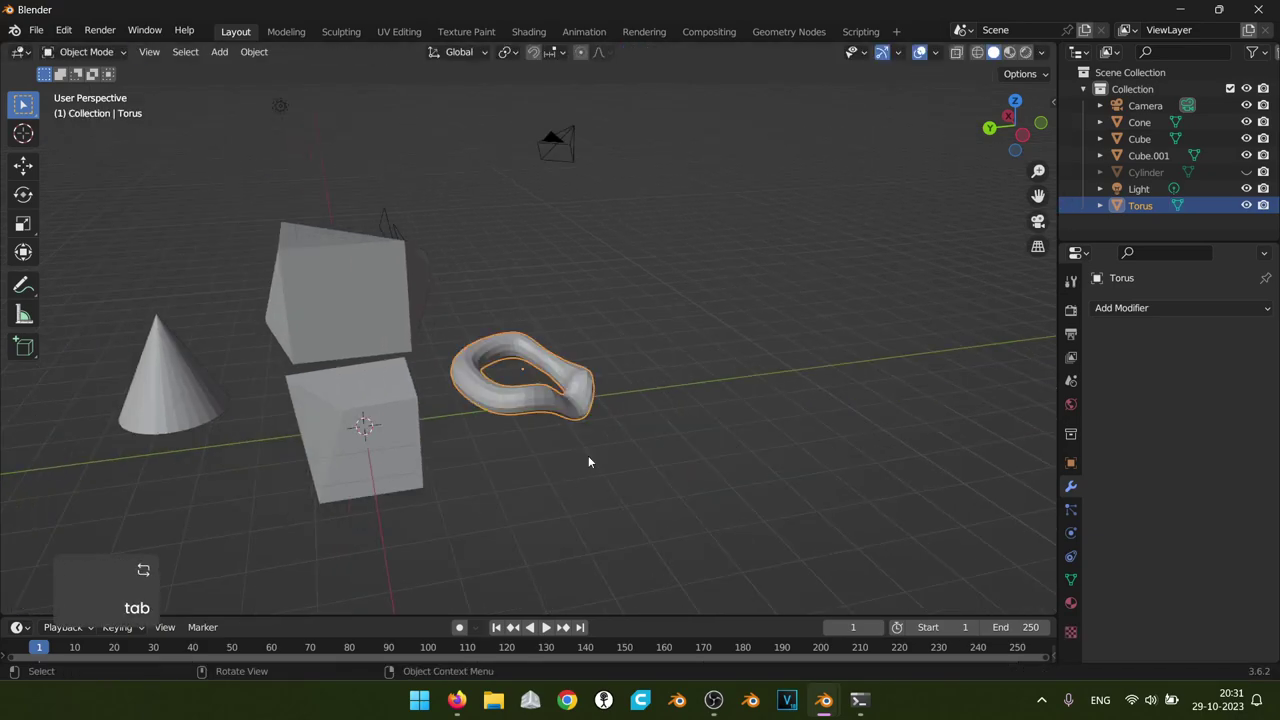
Enter the torus's Edit Mode and, in front view, pull the selected near-side vertex down with proportional editing
{"action": "middle_click_drag", "start_coordinate": [630, 412], "coordinate": [474, 442]}
{"action": "scroll", "coordinate": [560, 430], "scroll_direction": "up", "scroll_amount": 4}
{"action": "middle_click_drag", "start_coordinate": [606, 423], "coordinate": [497, 368]}
{"action": "key", "text": "Tab"}
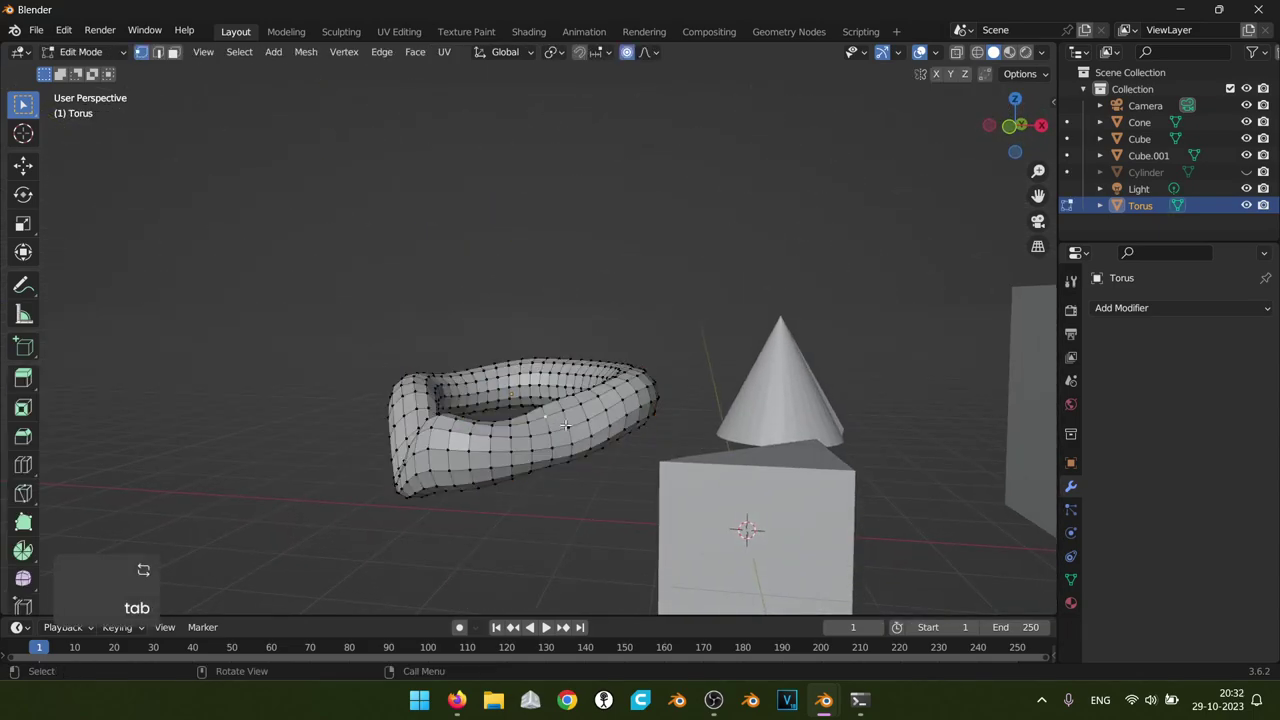
{"action": "key", "text": "KP_1"}
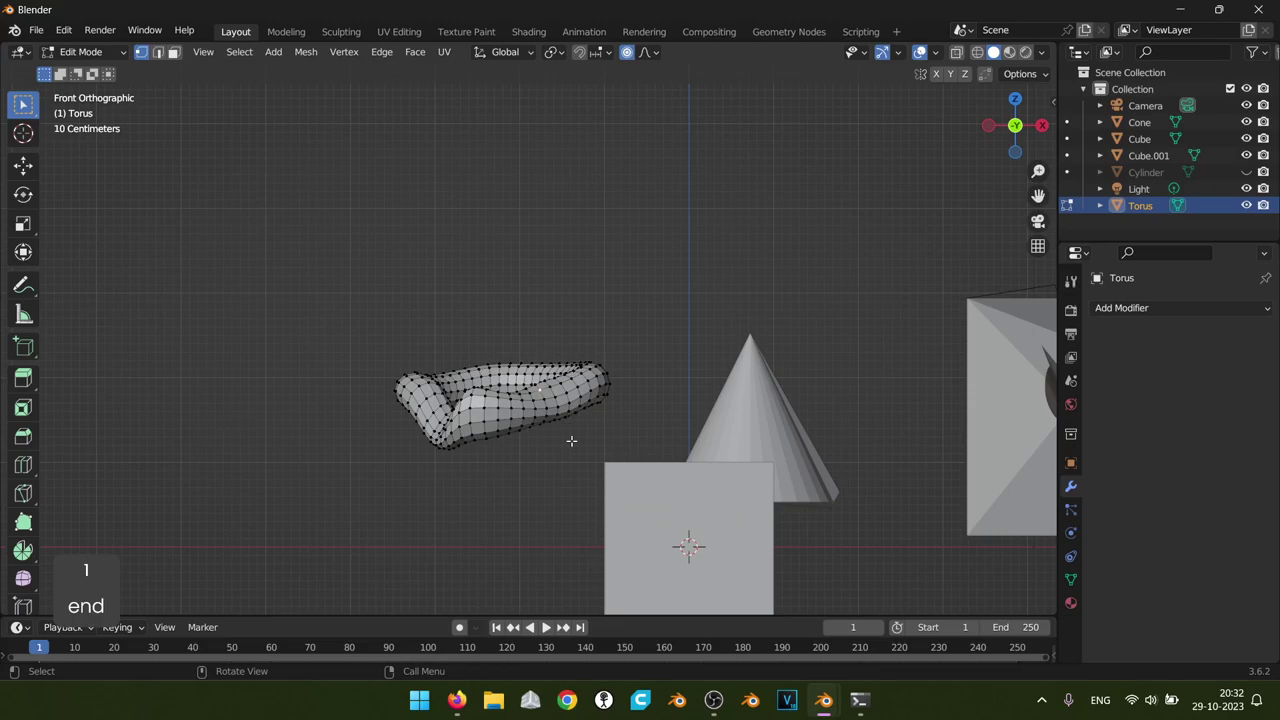
{"action": "scroll", "coordinate": [565, 424], "scroll_direction": "up", "scroll_amount": 5}
{"action": "middle_click_drag", "start_coordinate": [565, 424], "coordinate": [560, 329], "text": "shift"}
{"action": "key", "text": "g"}
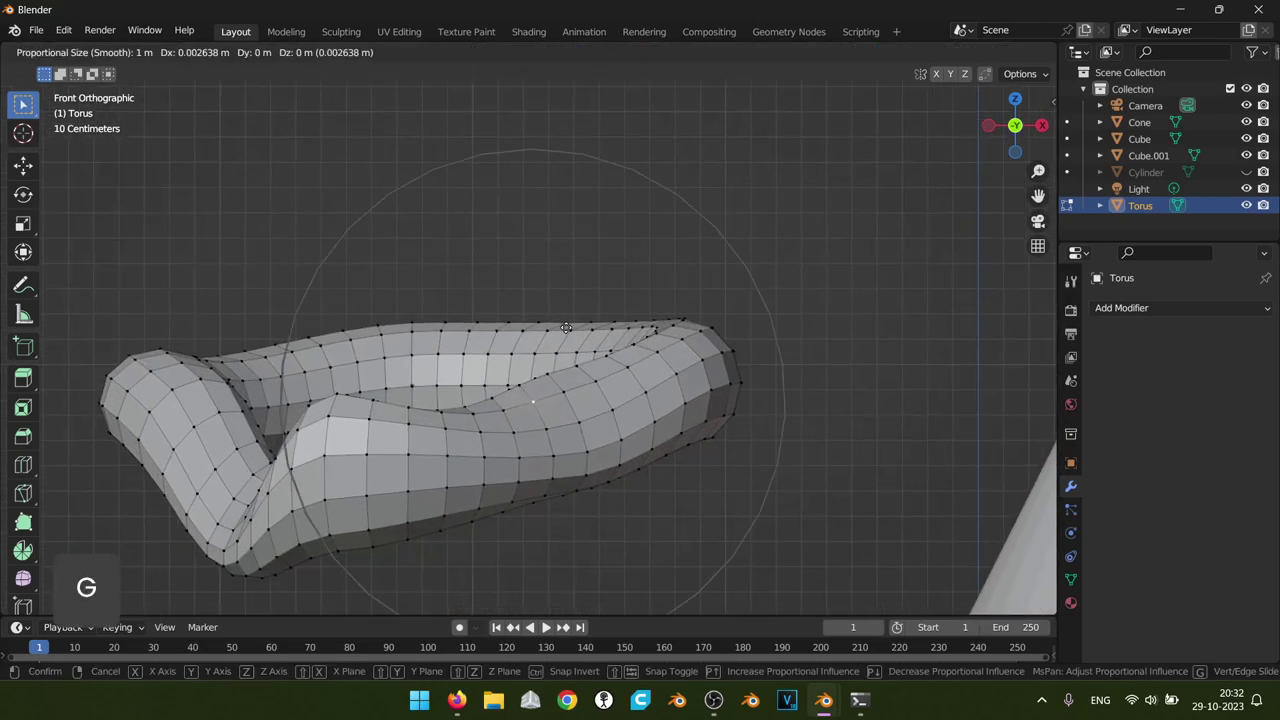
{"action": "left_click", "coordinate": [570, 365]}
{"action": "scroll", "coordinate": [614, 378], "scroll_direction": "down", "scroll_amount": 4}
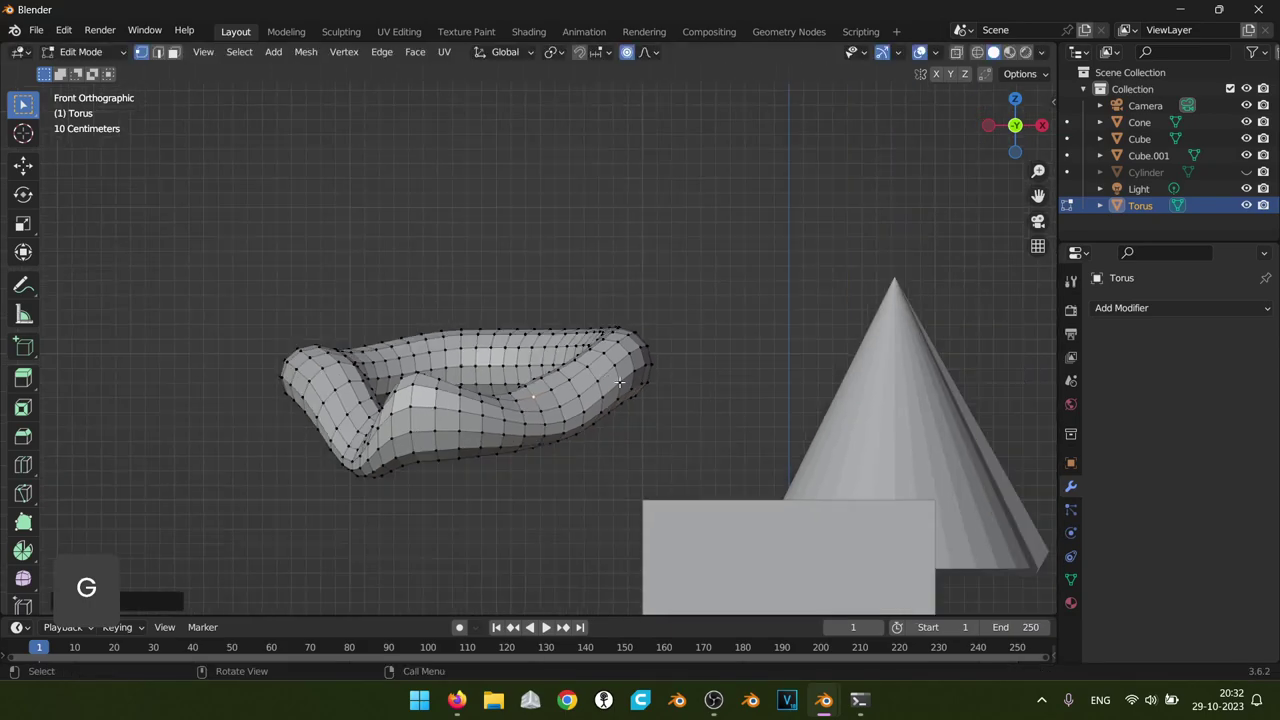
Select a vertex on the torus's outer side, try pulling it far upward in perspective view with proportional editing, and undo that move
{"action": "middle_click_drag", "start_coordinate": [614, 414], "coordinate": [512, 354]}
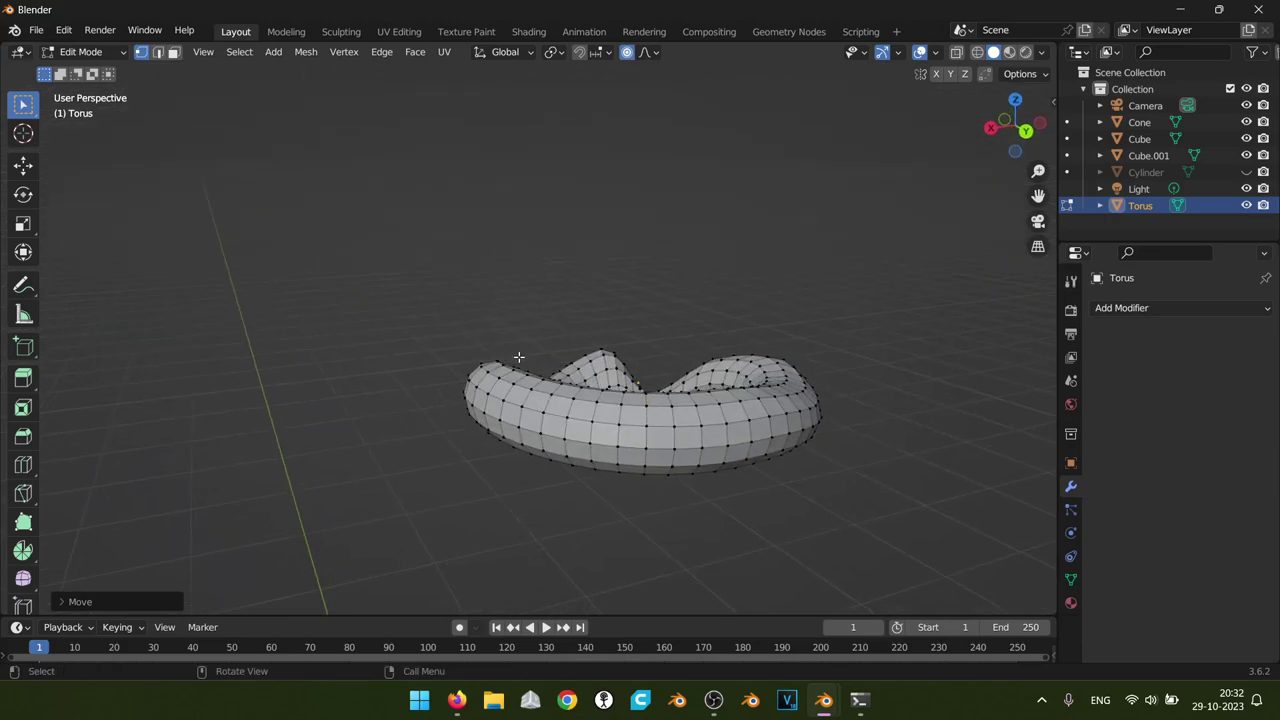
{"action": "left_click", "coordinate": [590, 426]}
{"action": "key", "text": "g"}
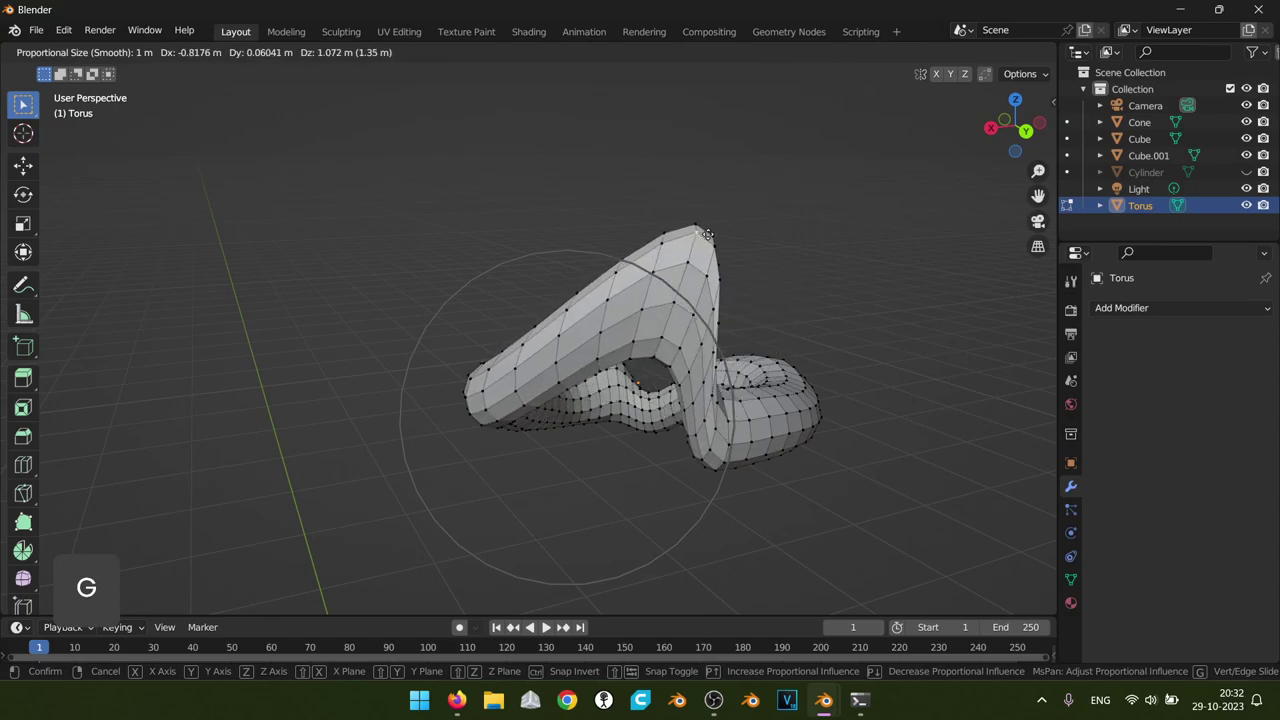
{"action": "left_click", "coordinate": [755, 340]}
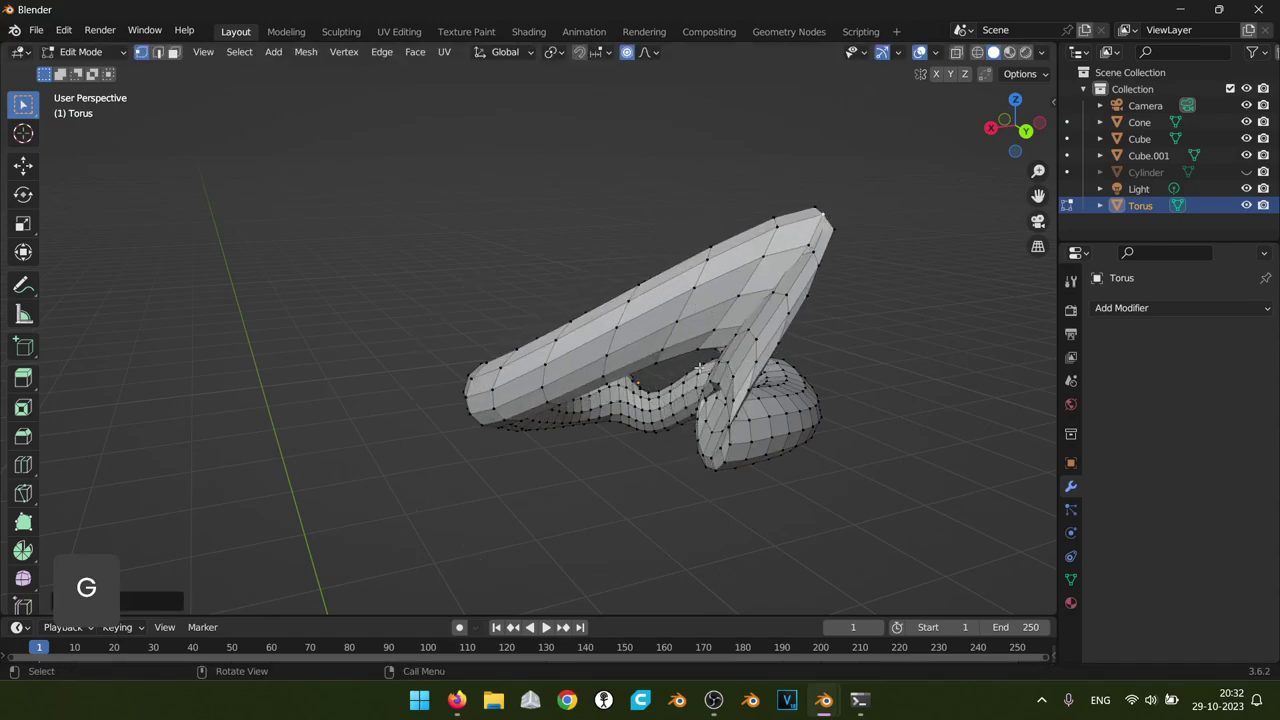
{"action": "key", "text": "ctrl+z"}
In top view, push the selected outer vertex inward with proportional editing to dent that side of the torus
{"action": "middle_click_drag", "start_coordinate": [627, 410], "coordinate": [786, 423]}
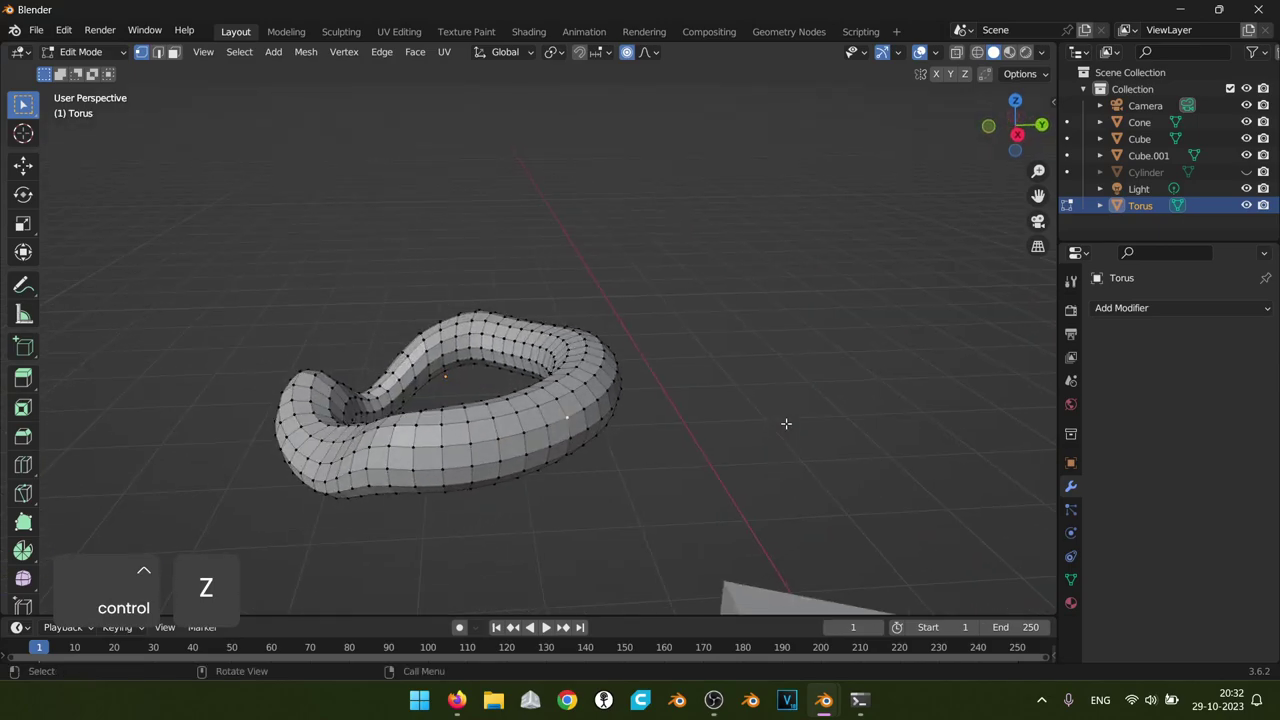
{"action": "key", "text": "KP_7"}
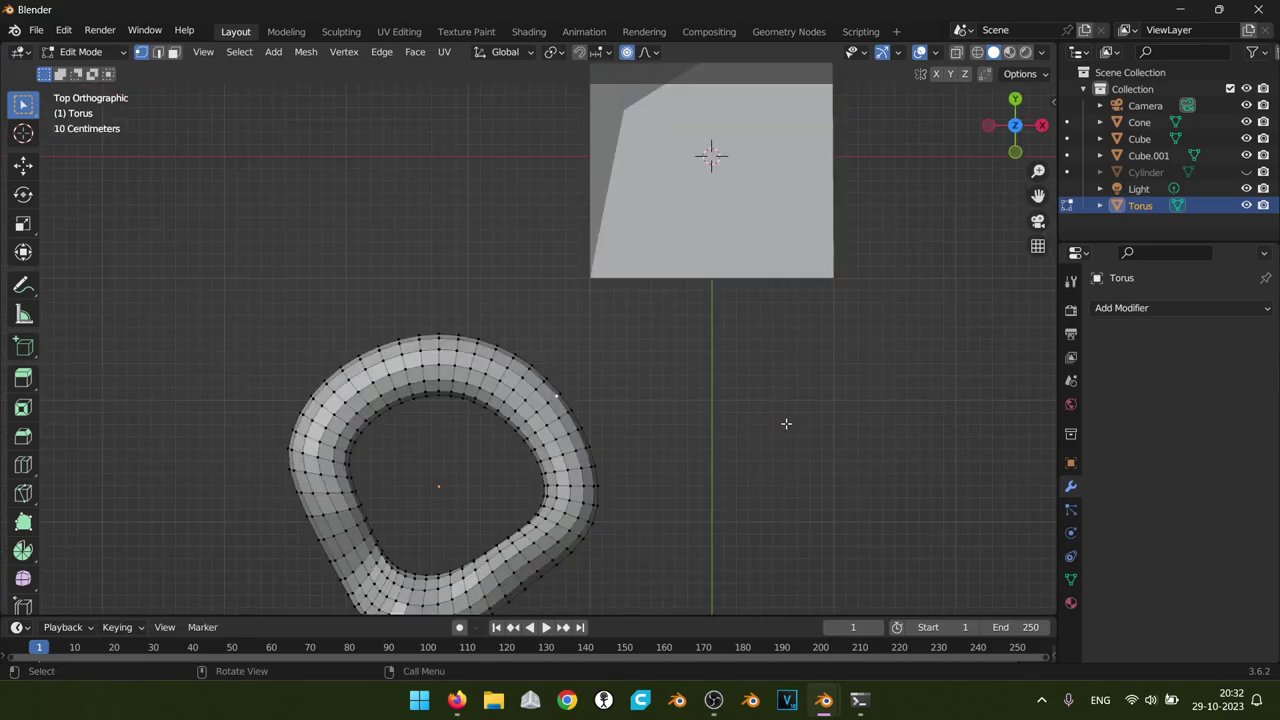
{"action": "middle_click_drag", "start_coordinate": [577, 378], "coordinate": [663, 329], "text": "shift"}
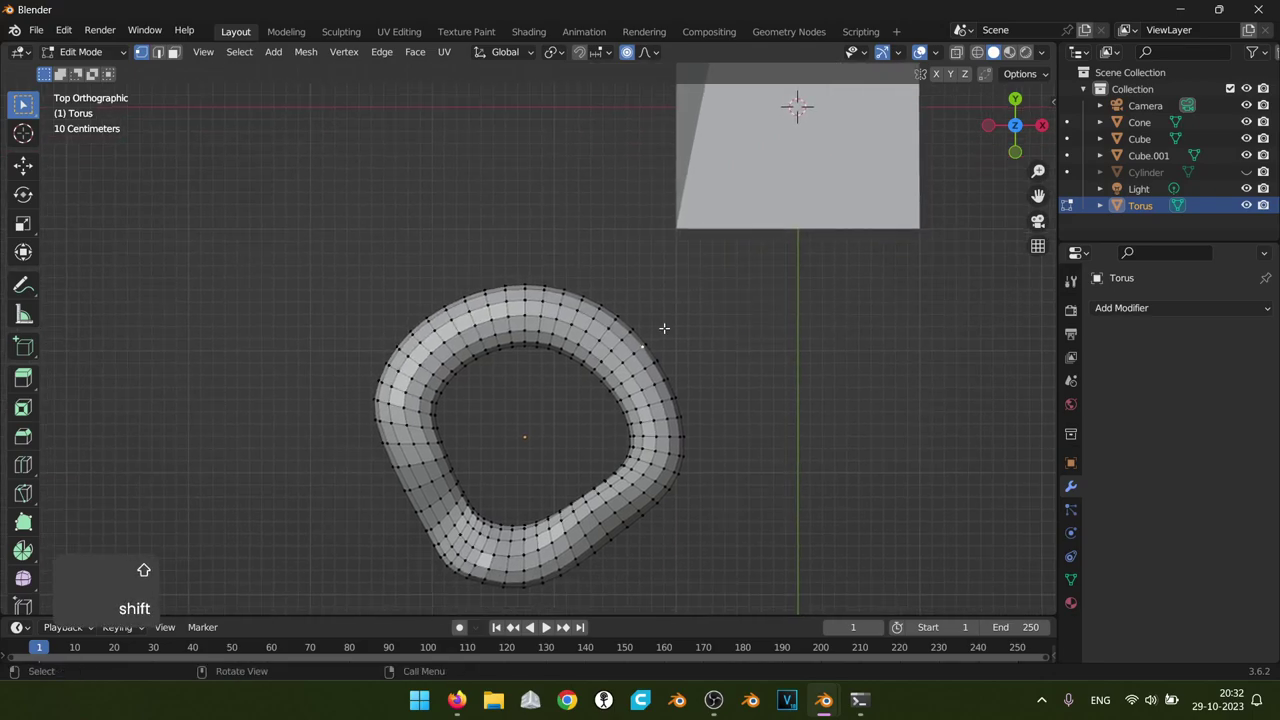
{"action": "key", "text": "g"}
{"action": "left_click", "coordinate": [634, 354]}
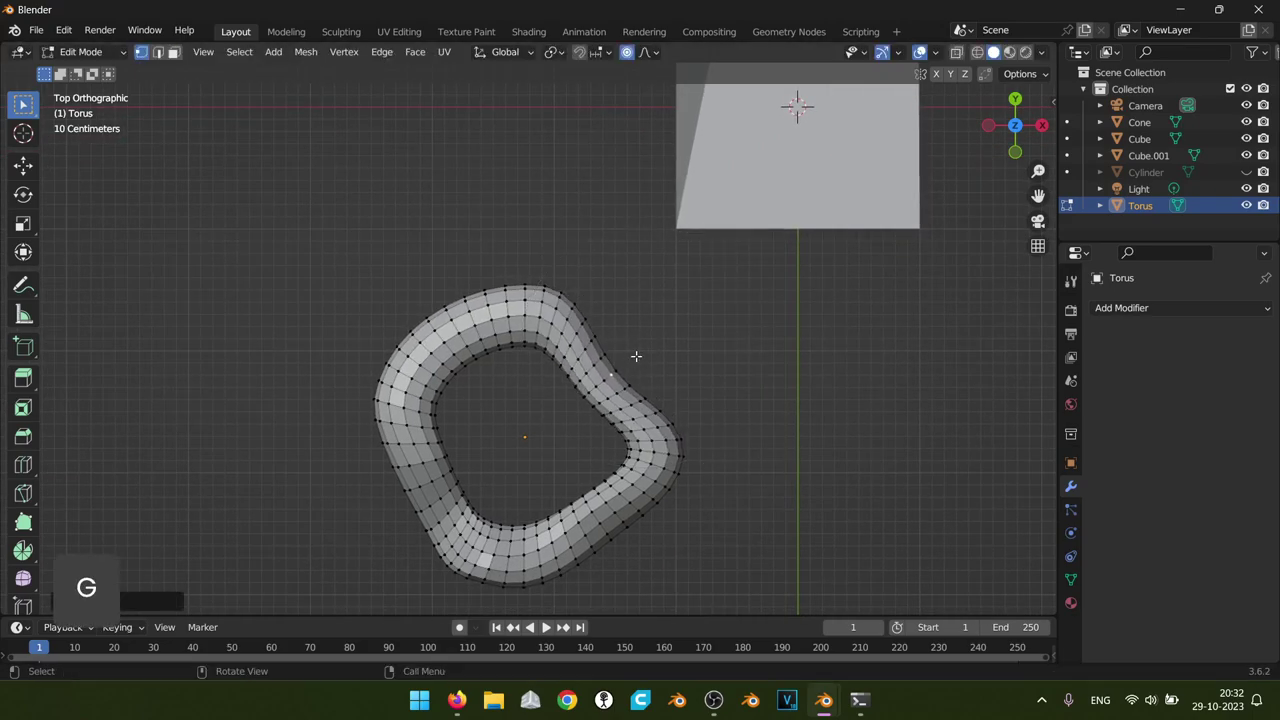
{"action": "scroll", "coordinate": [646, 398], "scroll_direction": "down", "scroll_amount": 4}
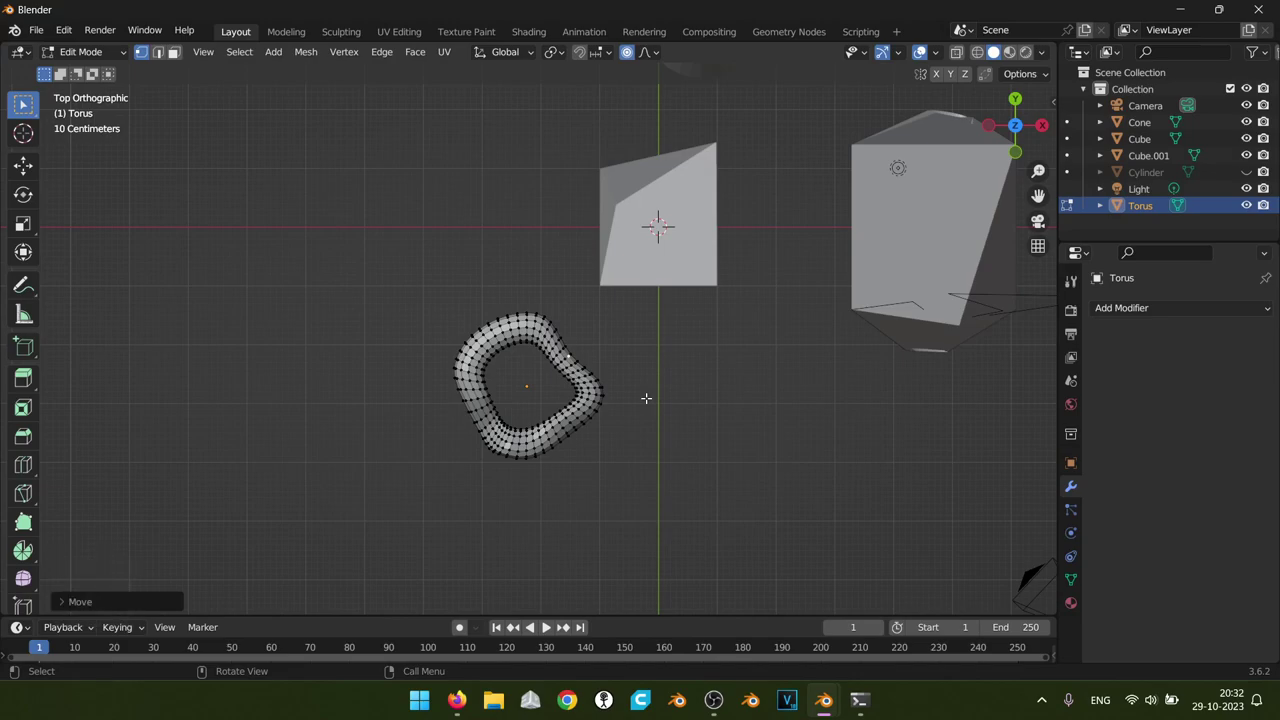
{"action": "middle_click_drag", "start_coordinate": [646, 398], "coordinate": [562, 308]}
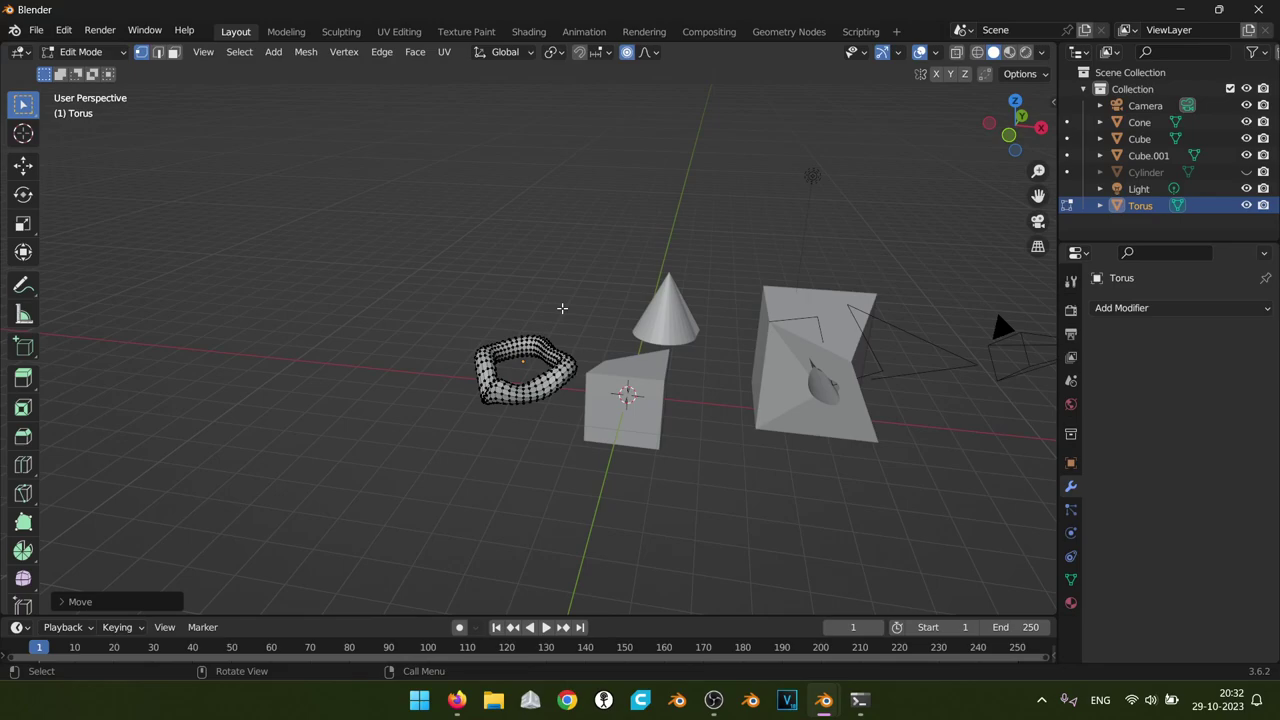
Switch to Firefox to review the Tinkercad design and the Onshape part studio, and return to the Blender scene with the torus
{"action": "left_click", "coordinate": [456, 700]}
{"action": "left_click", "coordinate": [155, 10]}
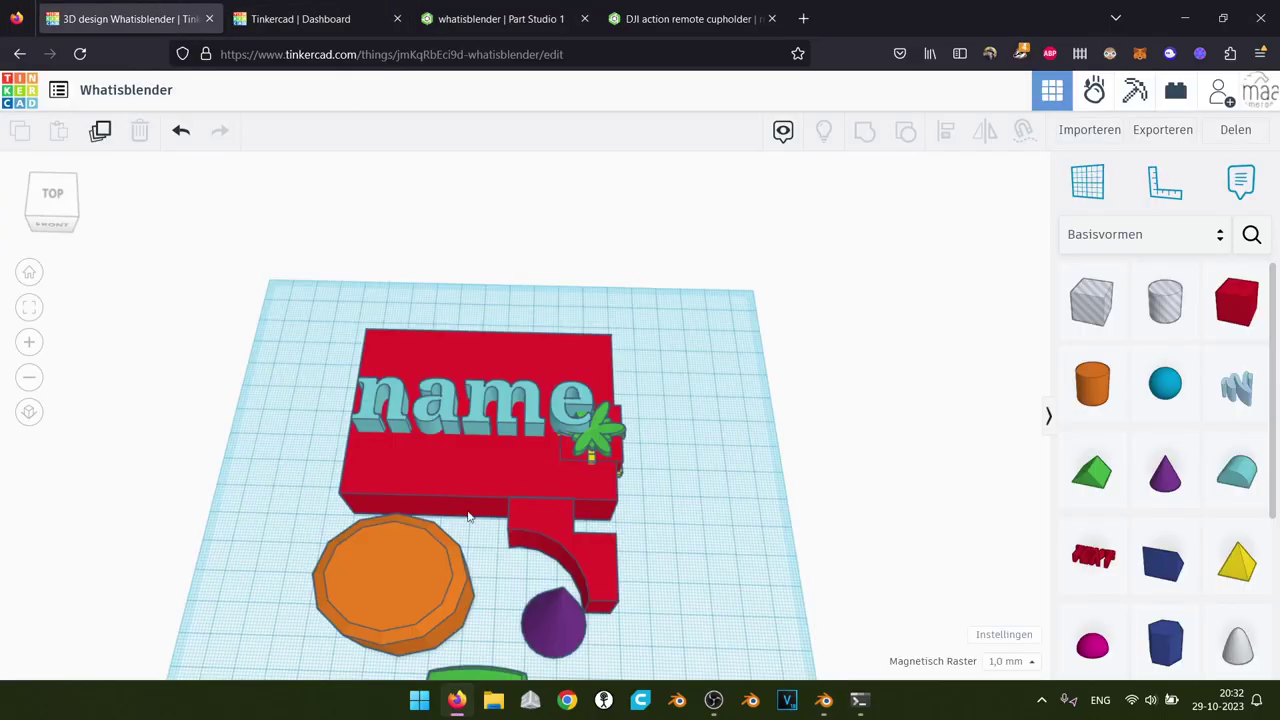
{"action": "left_click", "coordinate": [502, 10]}
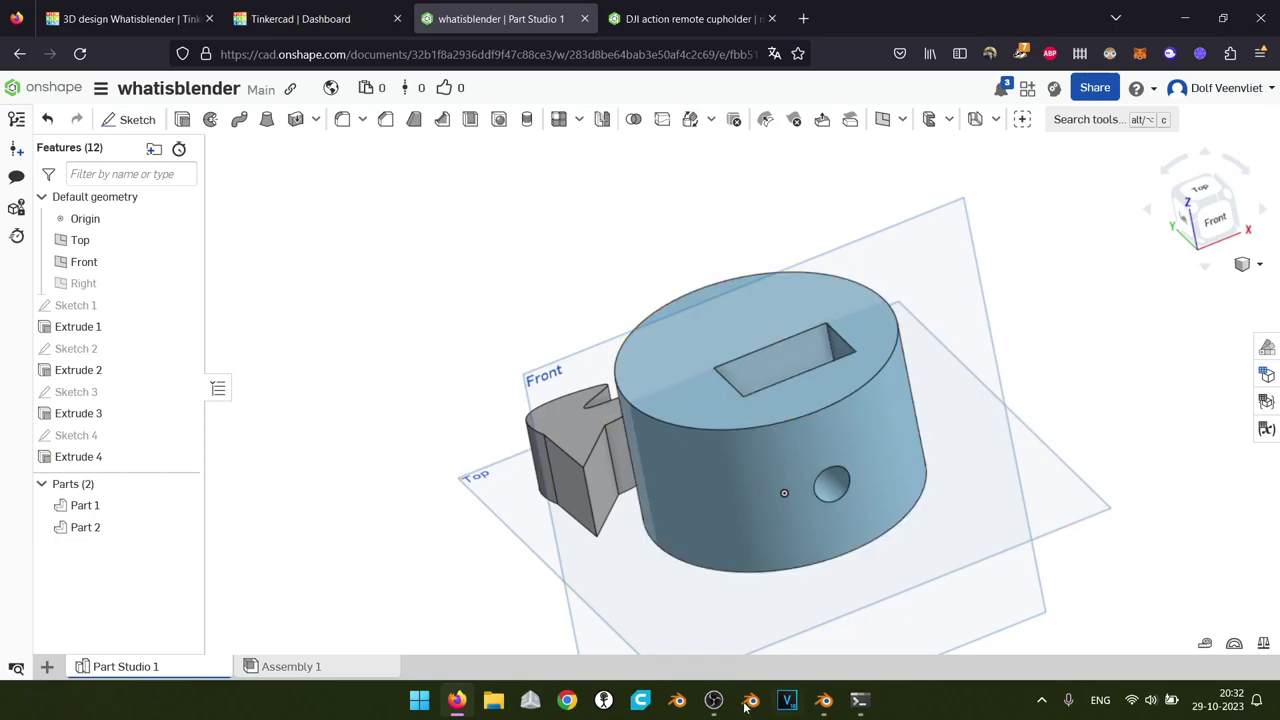
{"action": "mouse_move", "coordinate": [824, 703]}
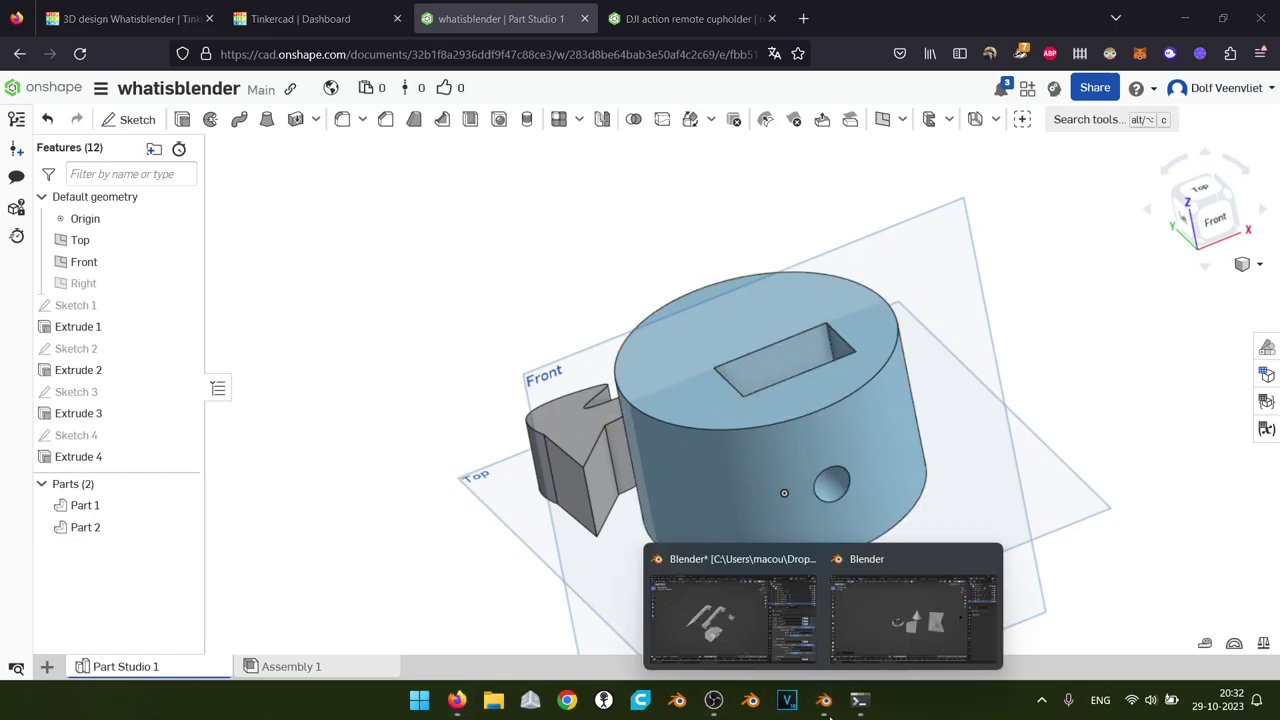
{"action": "left_click", "coordinate": [915, 618]}
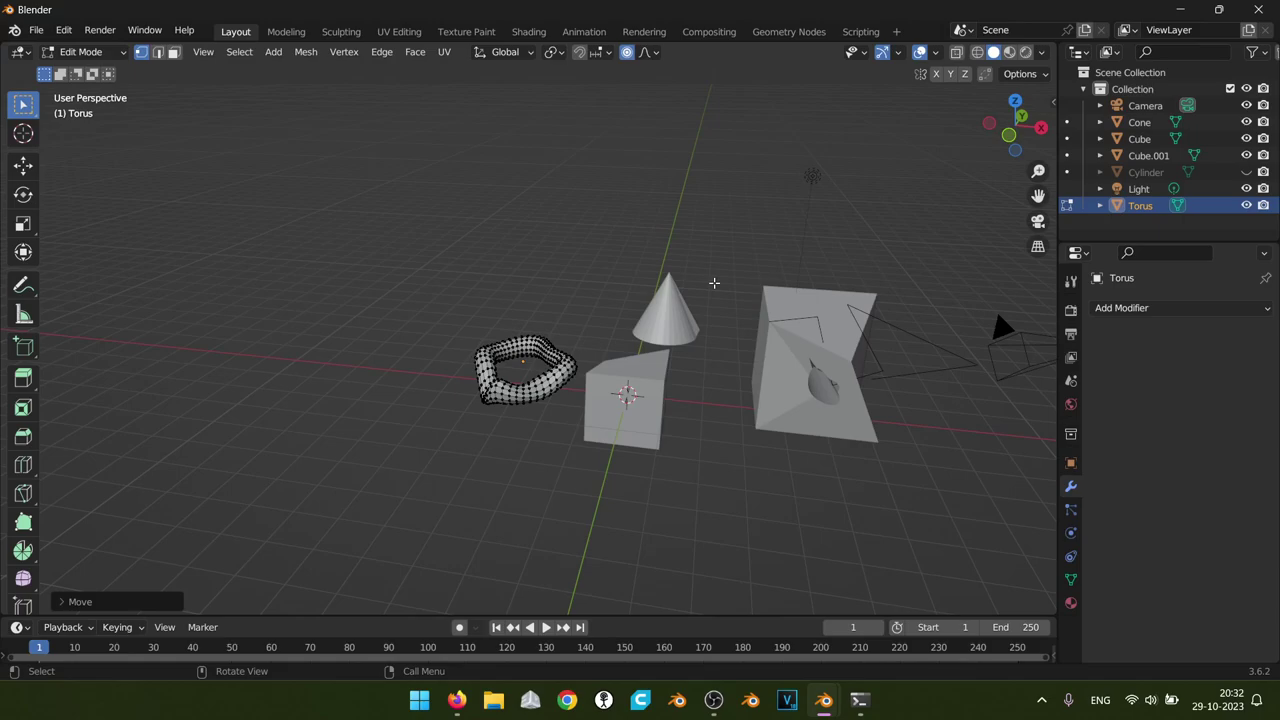